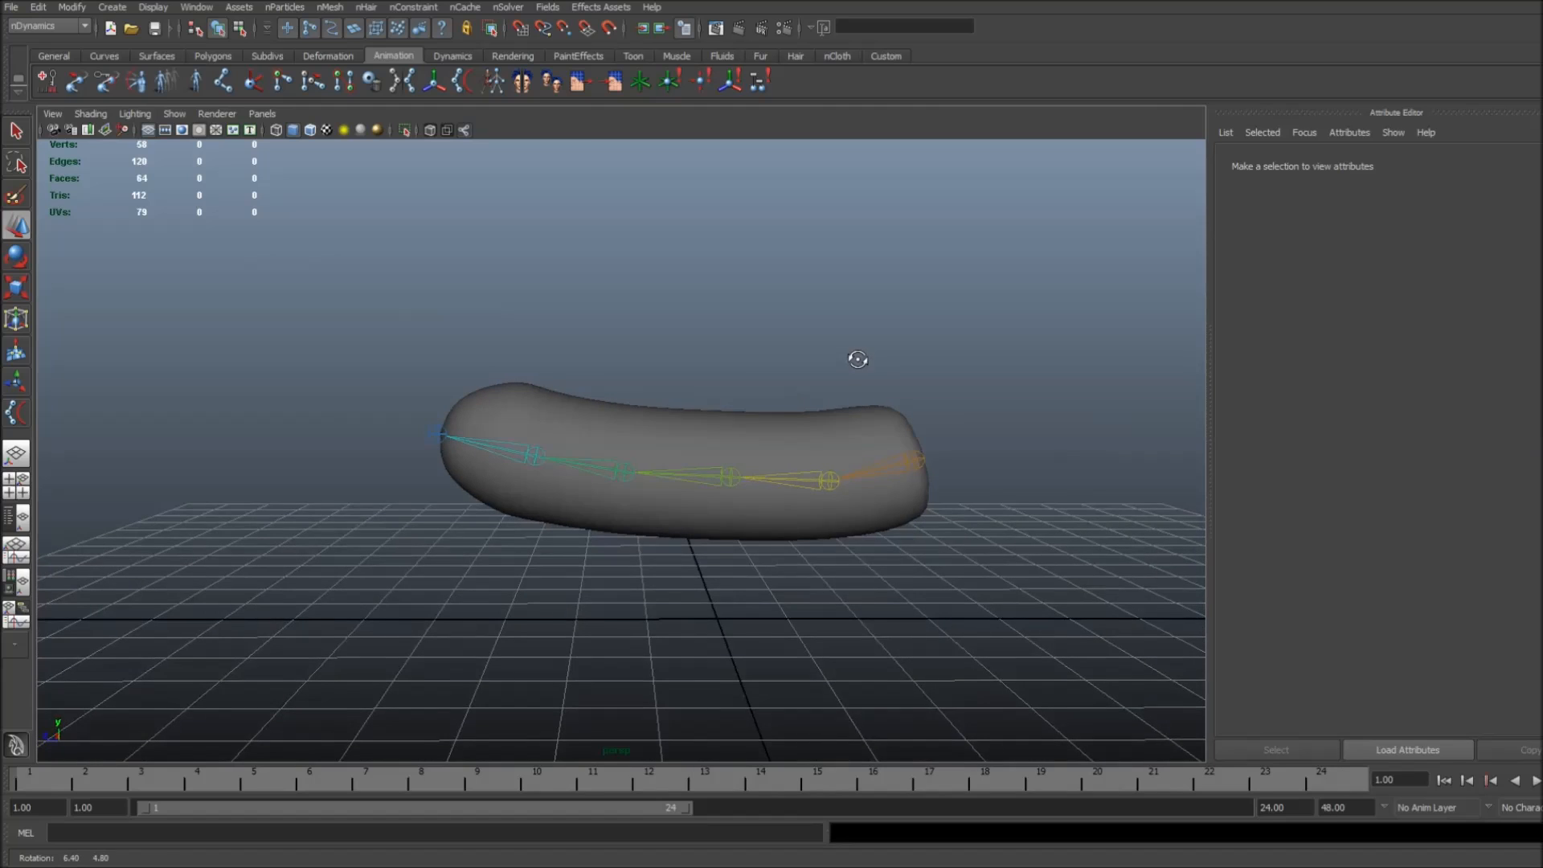
Make the mesh layer selectable and examine the cylinder's wireframe and joint chain from several angles in rough and smooth display.
{"action": "right_click_drag", "start_coordinate": [965, 415], "coordinate": [1009, 431], "text": "alt"}
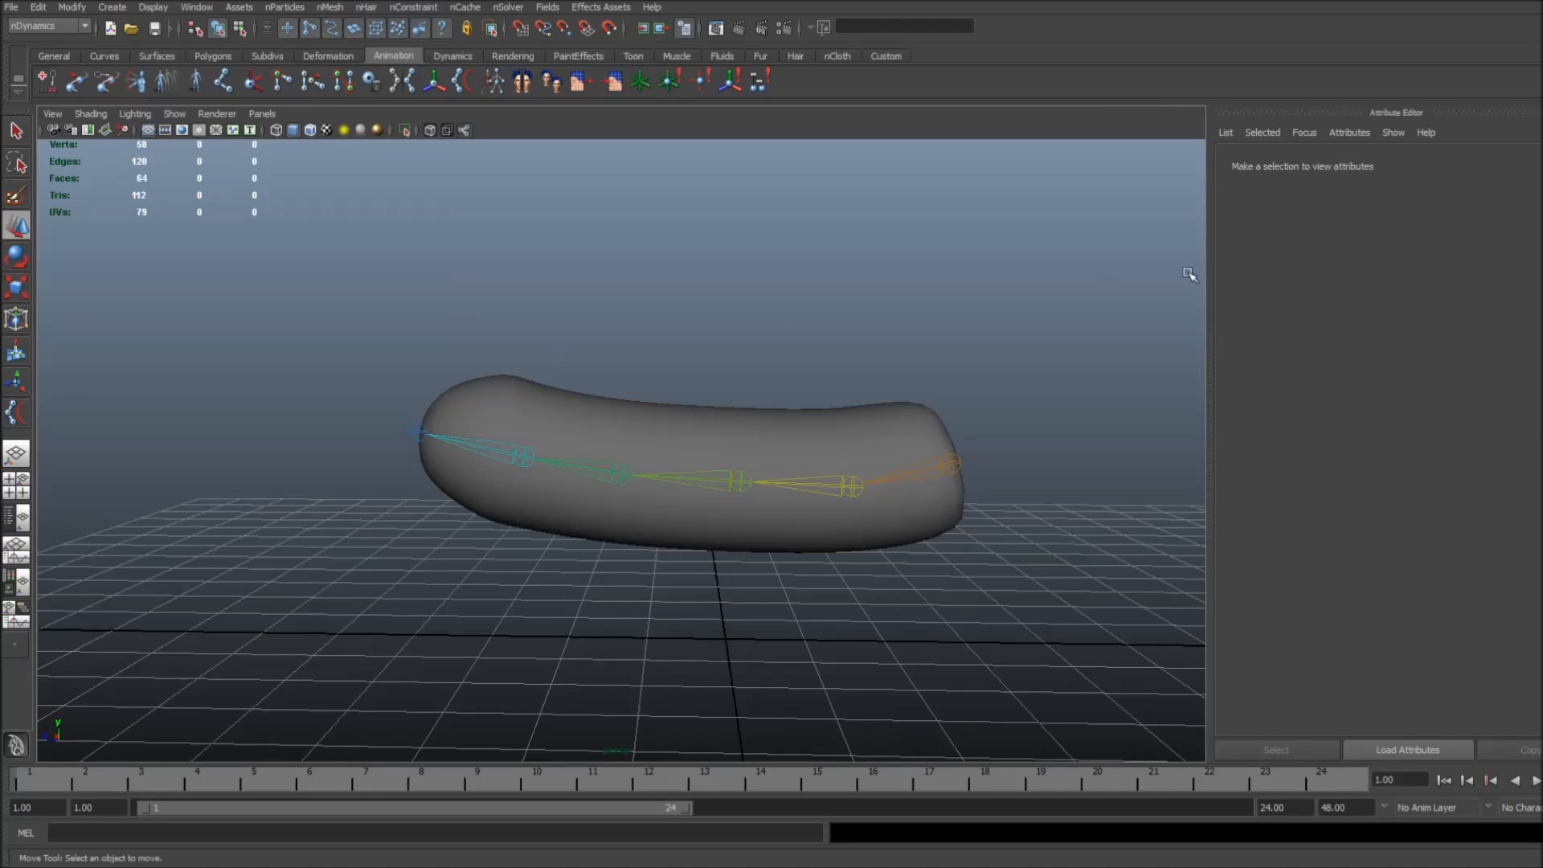
{"action": "key", "text": "ctrl+a"}
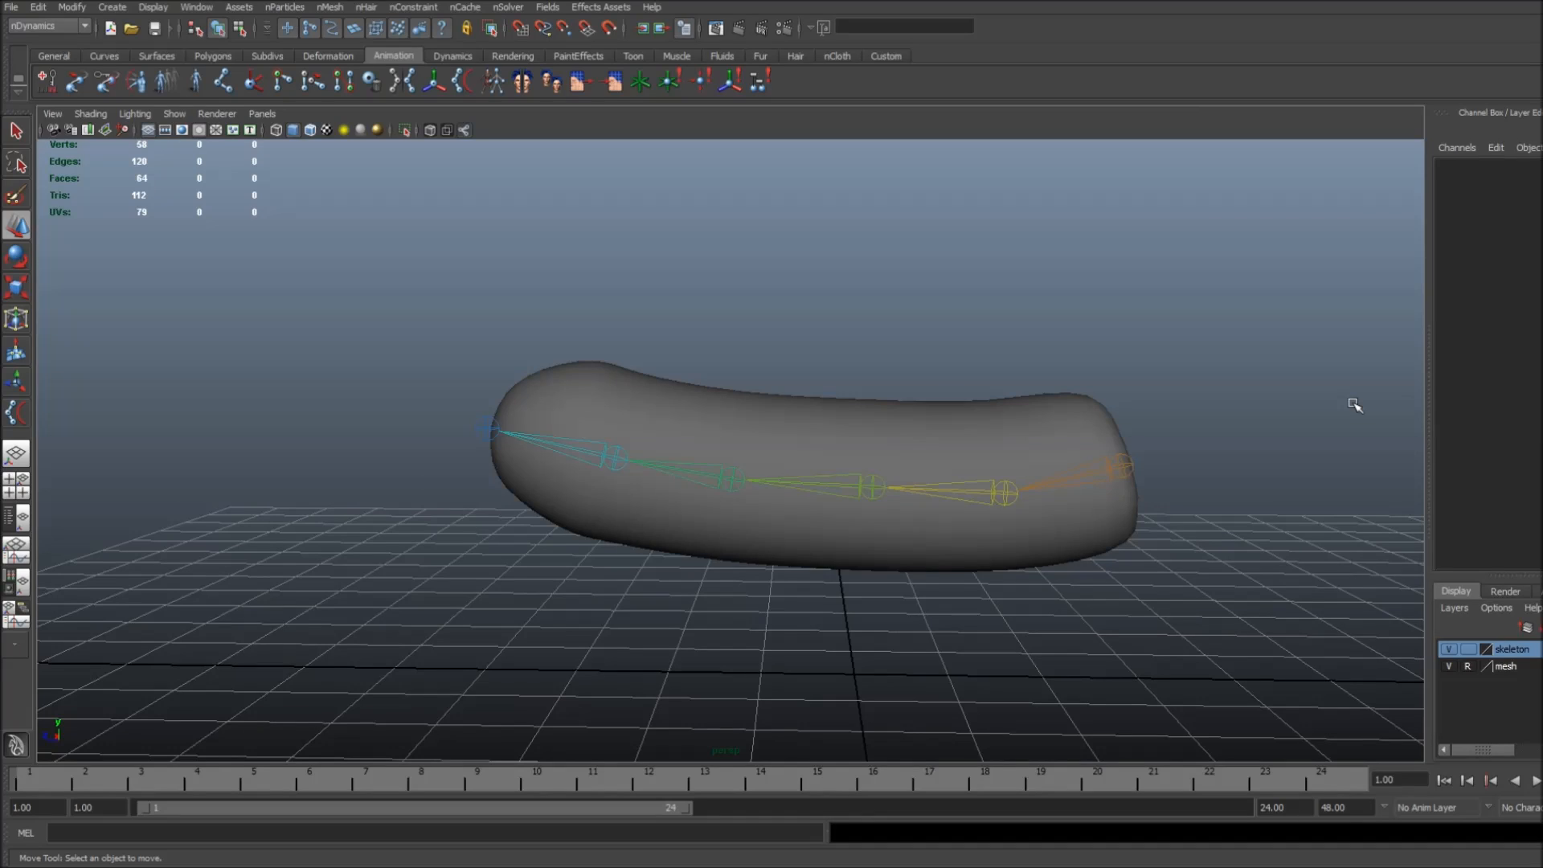
{"action": "left_click", "coordinate": [1469, 669]}
{"action": "left_click", "coordinate": [1469, 667]}
{"action": "left_click", "coordinate": [919, 425]}
{"action": "left_click_drag", "start_coordinate": [1085, 458], "coordinate": [1171, 476], "text": "alt"}
{"action": "key", "text": "3"}
{"action": "key", "text": "1"}
{"action": "key", "text": "3"}
{"action": "mouse_move", "coordinate": [1168, 484]}
{"action": "left_mouse_down", "text": "alt"}
{"action": "mouse_move", "coordinate": [1113, 474]}
{"action": "mouse_move", "coordinate": [1171, 472]}
{"action": "mouse_move", "coordinate": [1159, 464]}
{"action": "left_mouse_up", "text": "alt"}
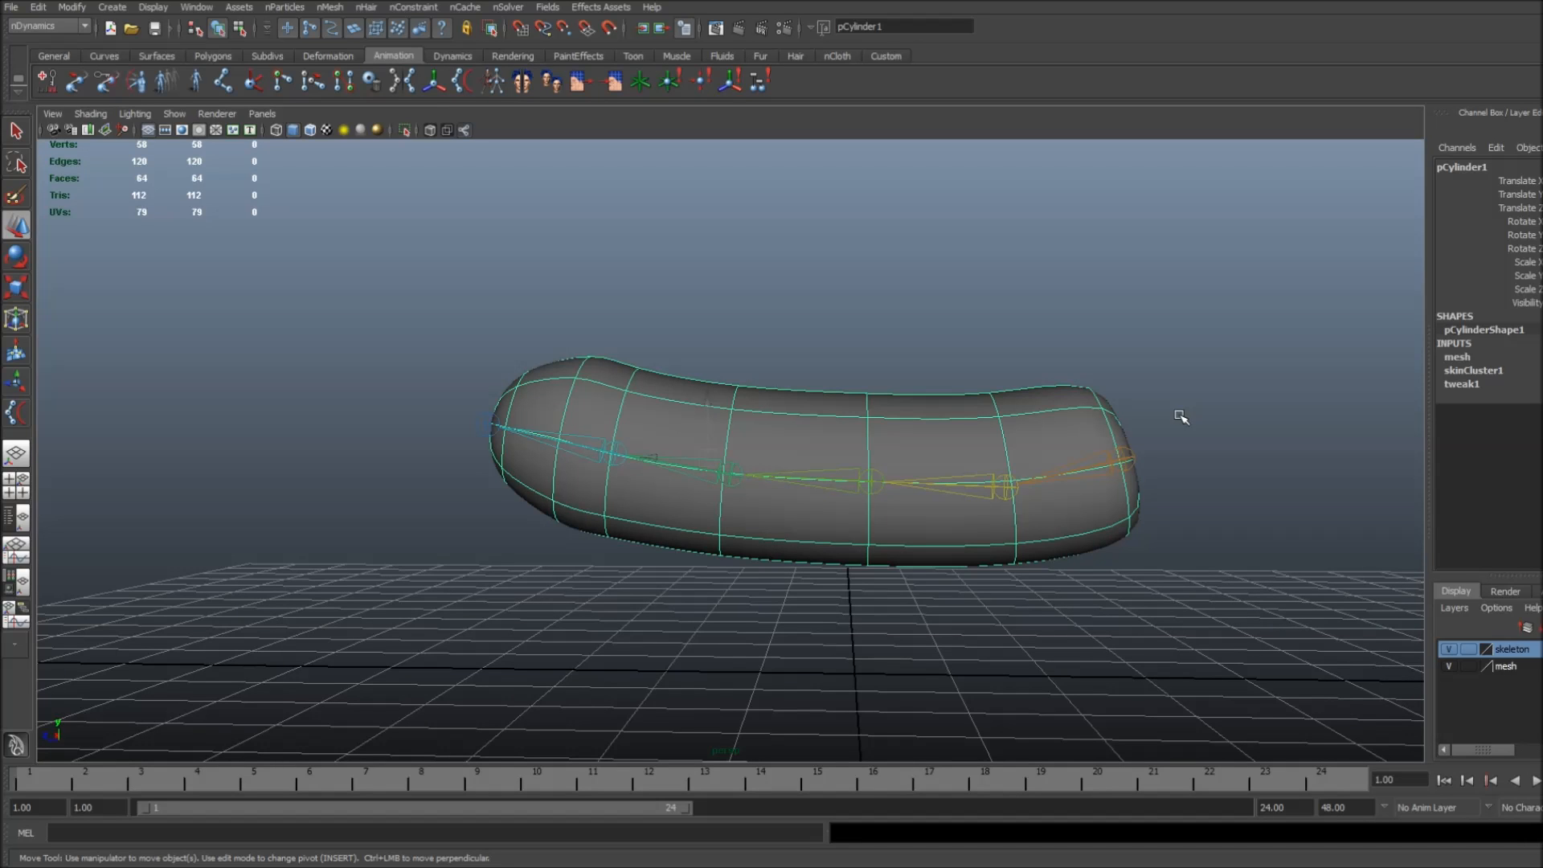
{"action": "left_click_drag", "start_coordinate": [1088, 442], "coordinate": [1049, 391], "text": "alt"}
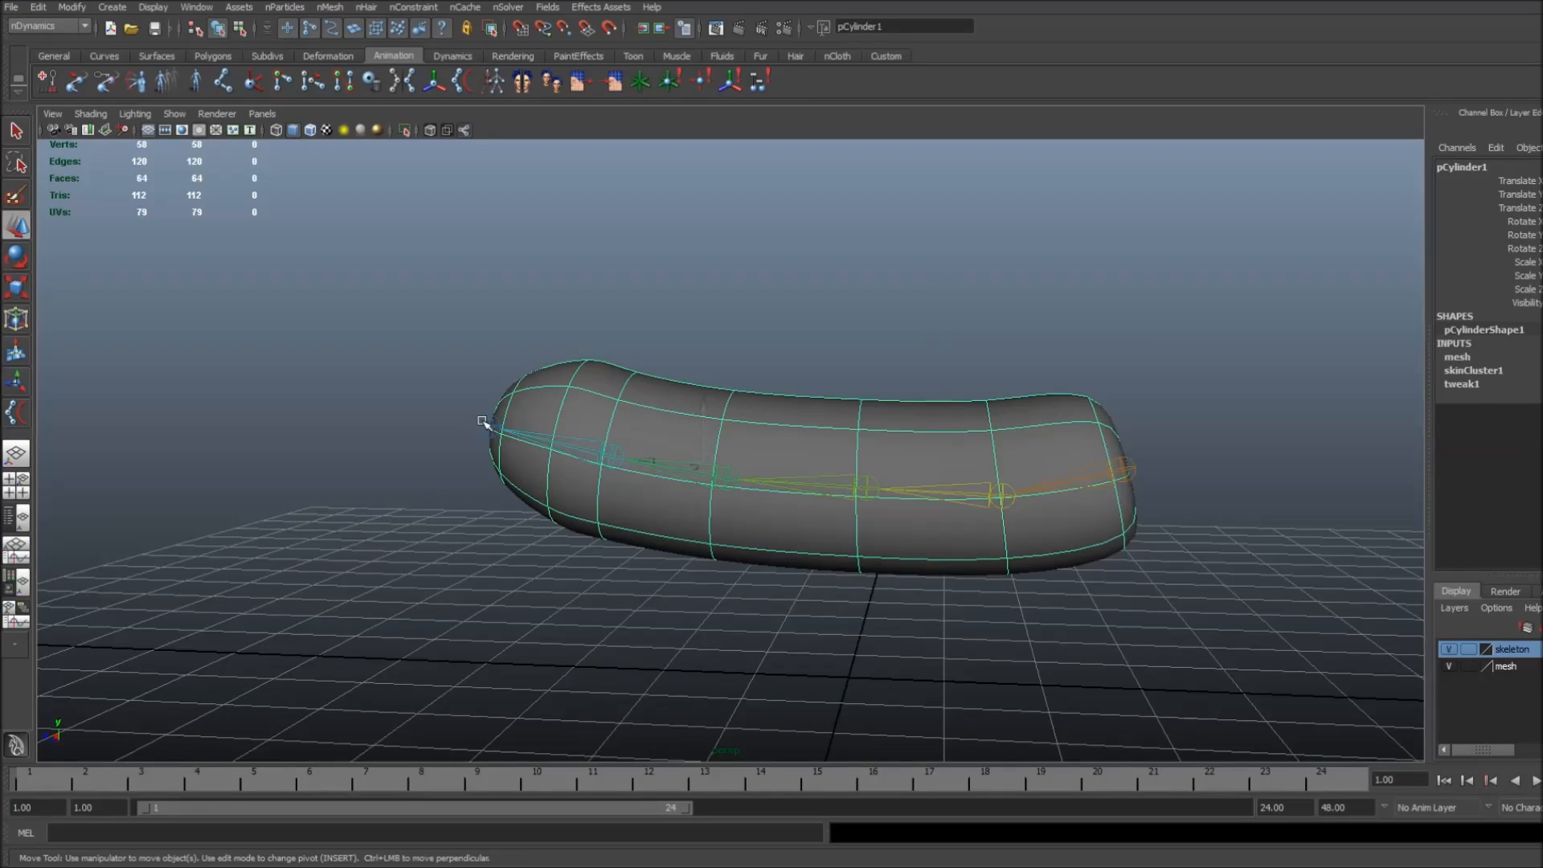
{"action": "left_click_drag", "start_coordinate": [936, 329], "coordinate": [951, 321], "text": "alt"}
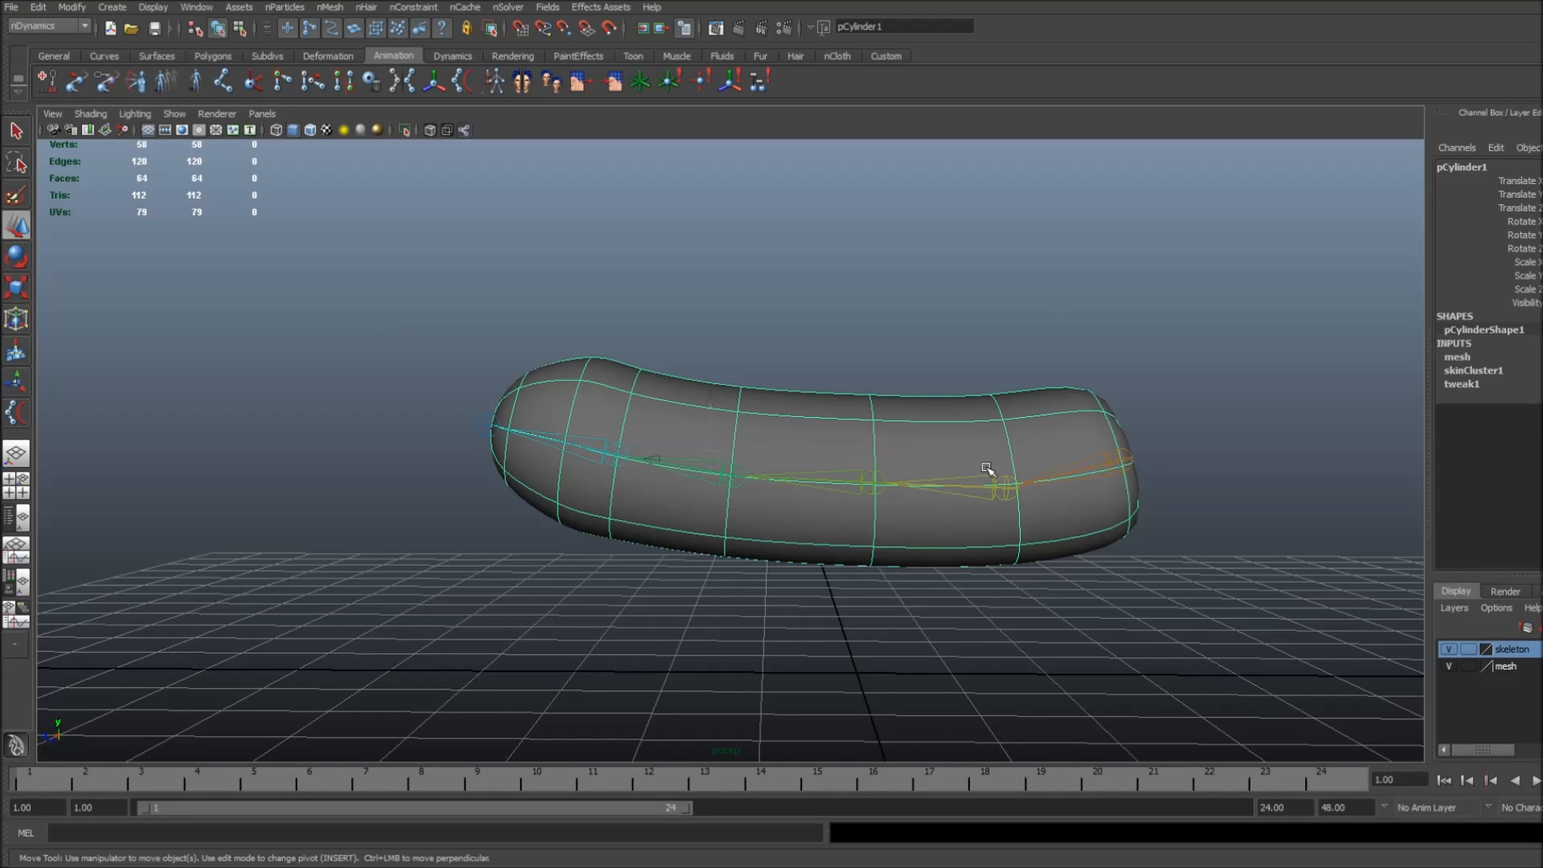
{"action": "left_click_drag", "start_coordinate": [1142, 337], "coordinate": [1027, 340], "text": "alt"}
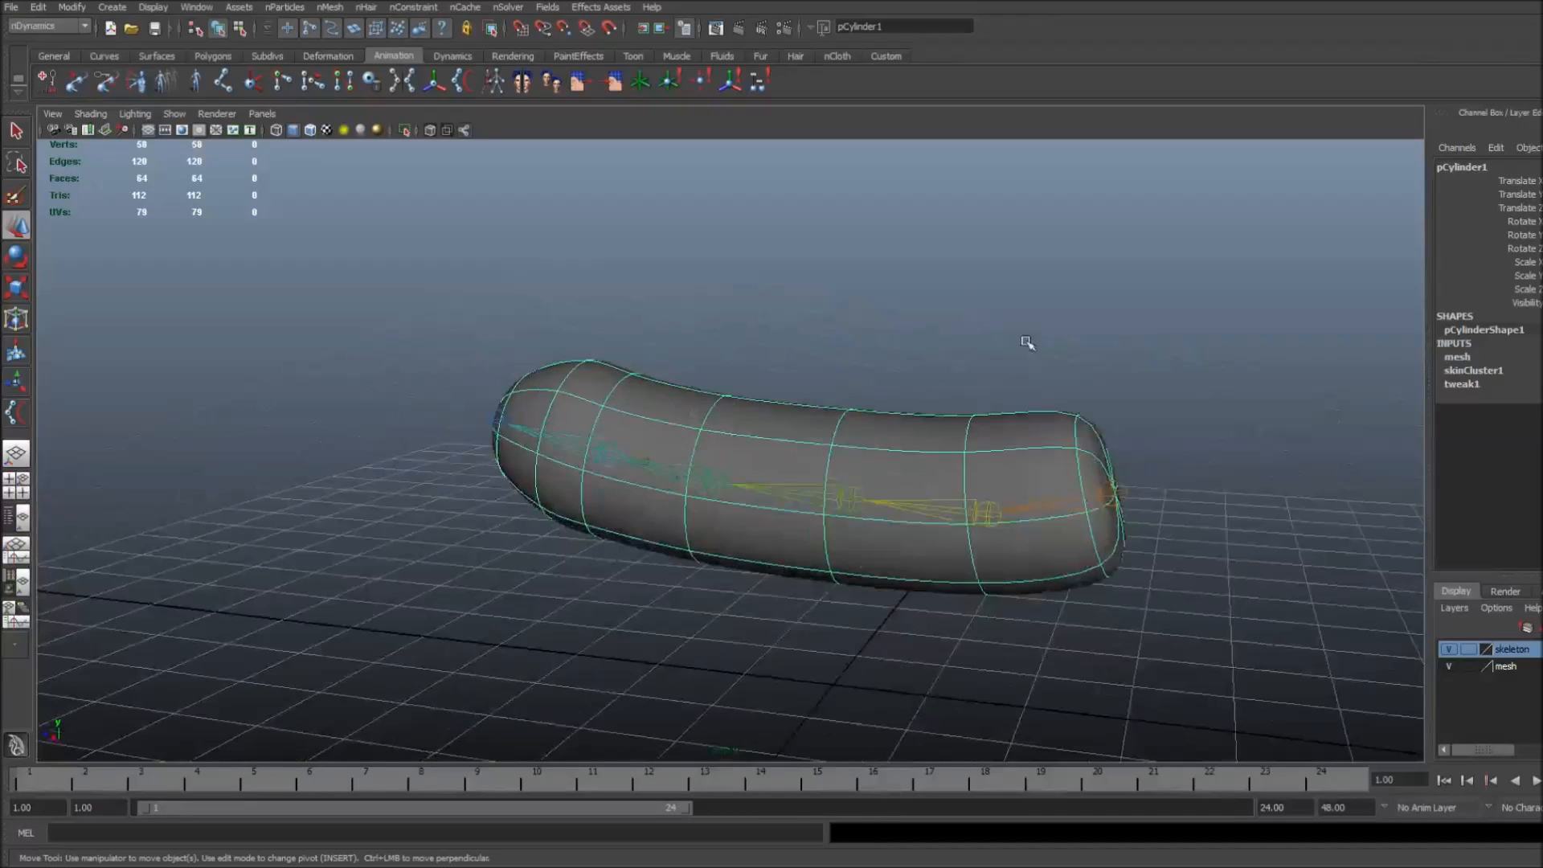
Return the mesh layer to reference mode, deselect the cylinder and hide the layer so only the joint chain shows.
{"action": "left_click", "coordinate": [1469, 667]}
{"action": "left_click", "coordinate": [1468, 666]}
{"action": "left_click", "coordinate": [1158, 354]}
{"action": "left_click_drag", "start_coordinate": [932, 480], "coordinate": [915, 458], "text": "alt"}
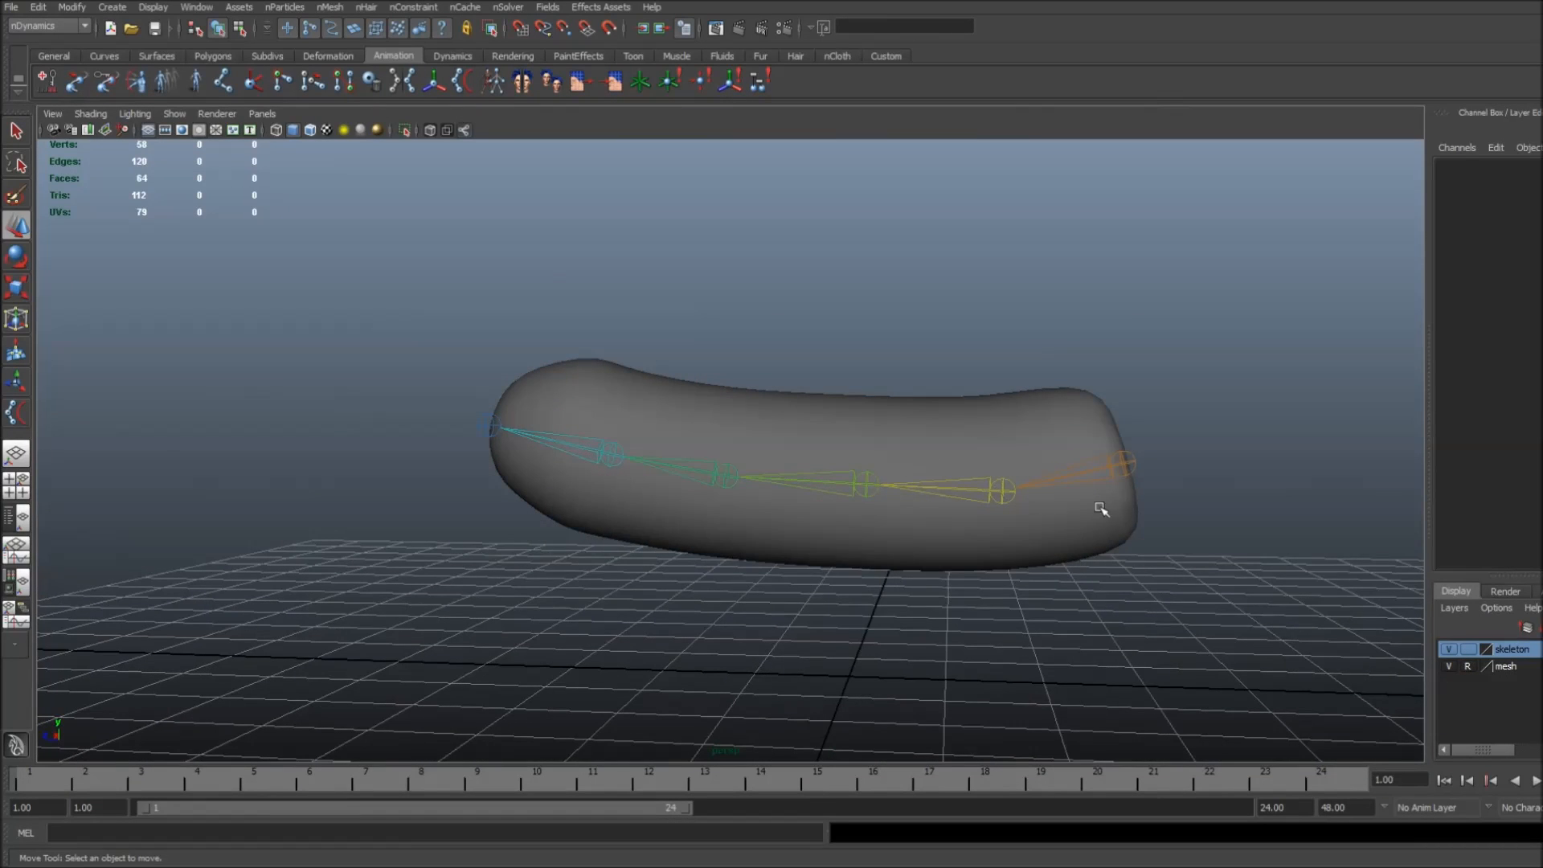
{"action": "left_click_drag", "start_coordinate": [1102, 517], "coordinate": [1112, 479], "text": "alt"}
{"action": "left_click", "coordinate": [1113, 474]}
{"action": "left_click", "coordinate": [675, 476]}
{"action": "left_click", "coordinate": [555, 440]}
{"action": "left_click", "coordinate": [1189, 369]}
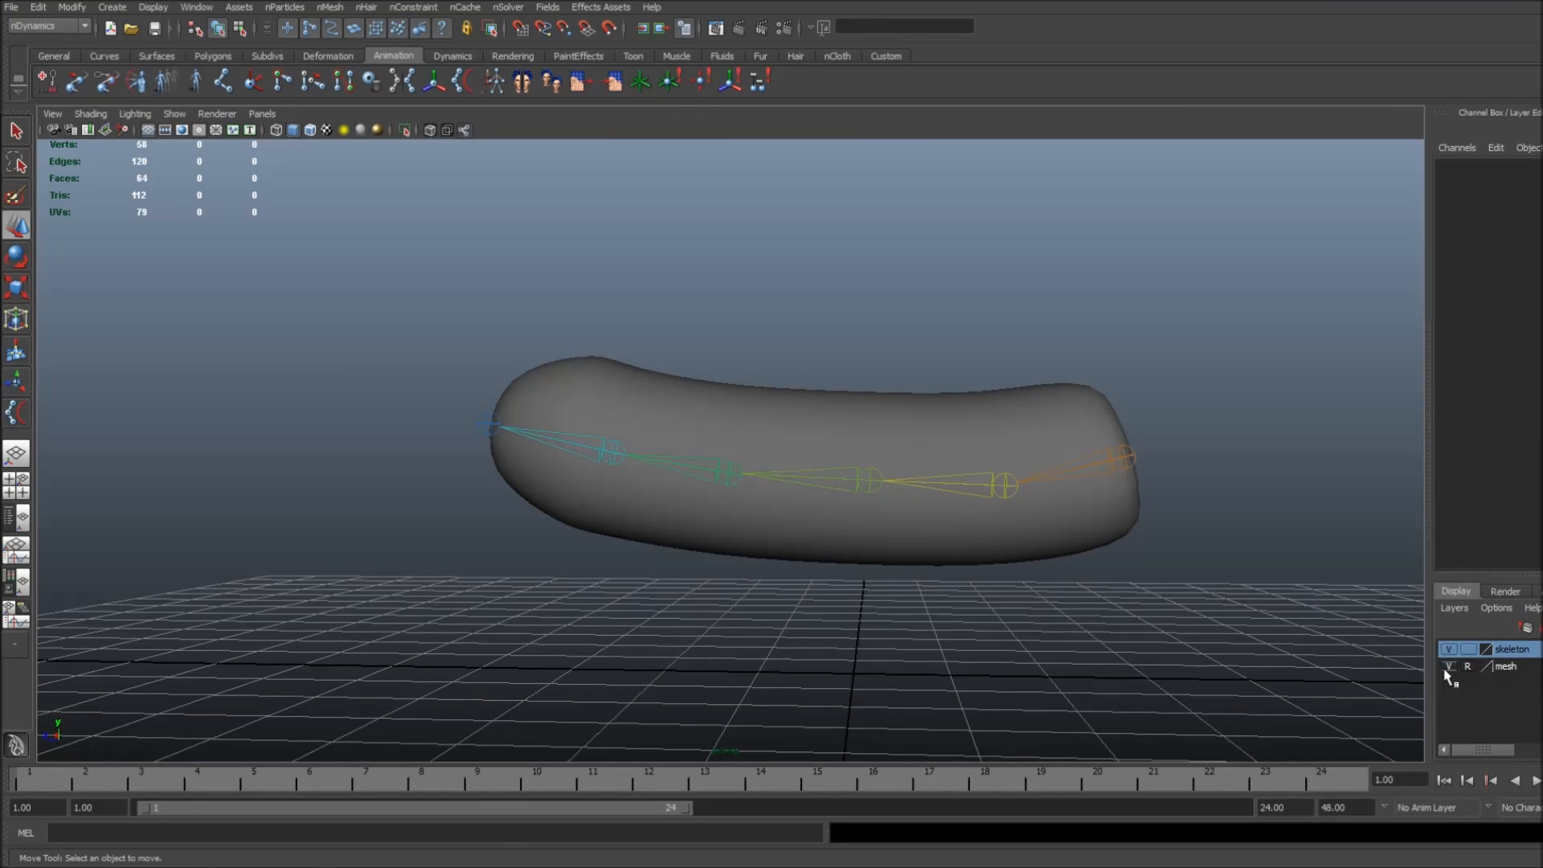
{"action": "left_click", "coordinate": [1449, 666]}
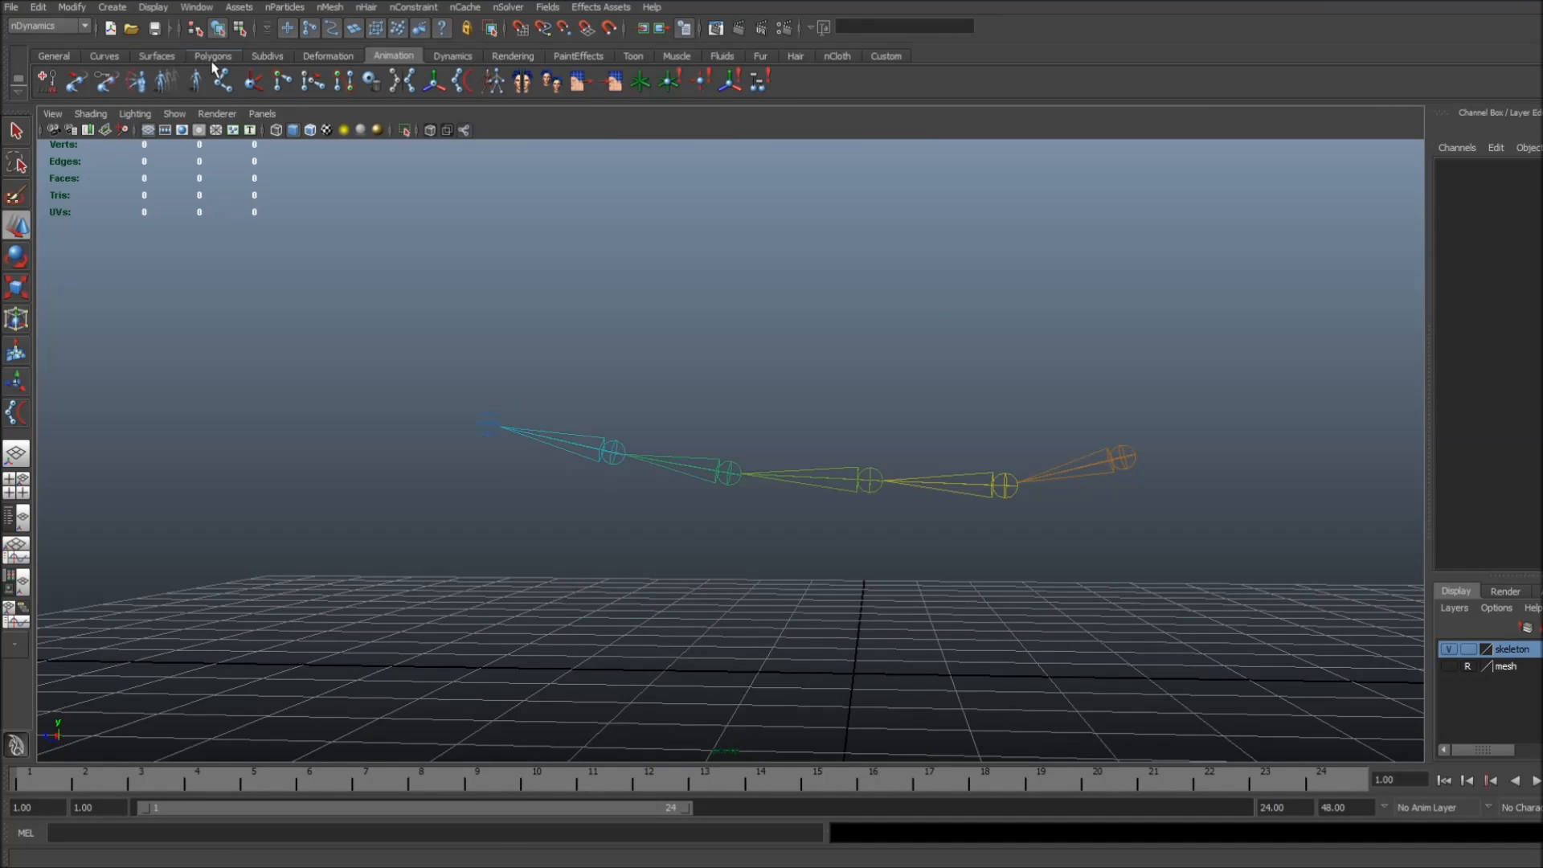
Draw an EP curve through the joint chain, snapping its points to the joints from the orange end to the blue end.
{"action": "left_click", "coordinate": [104, 55]}
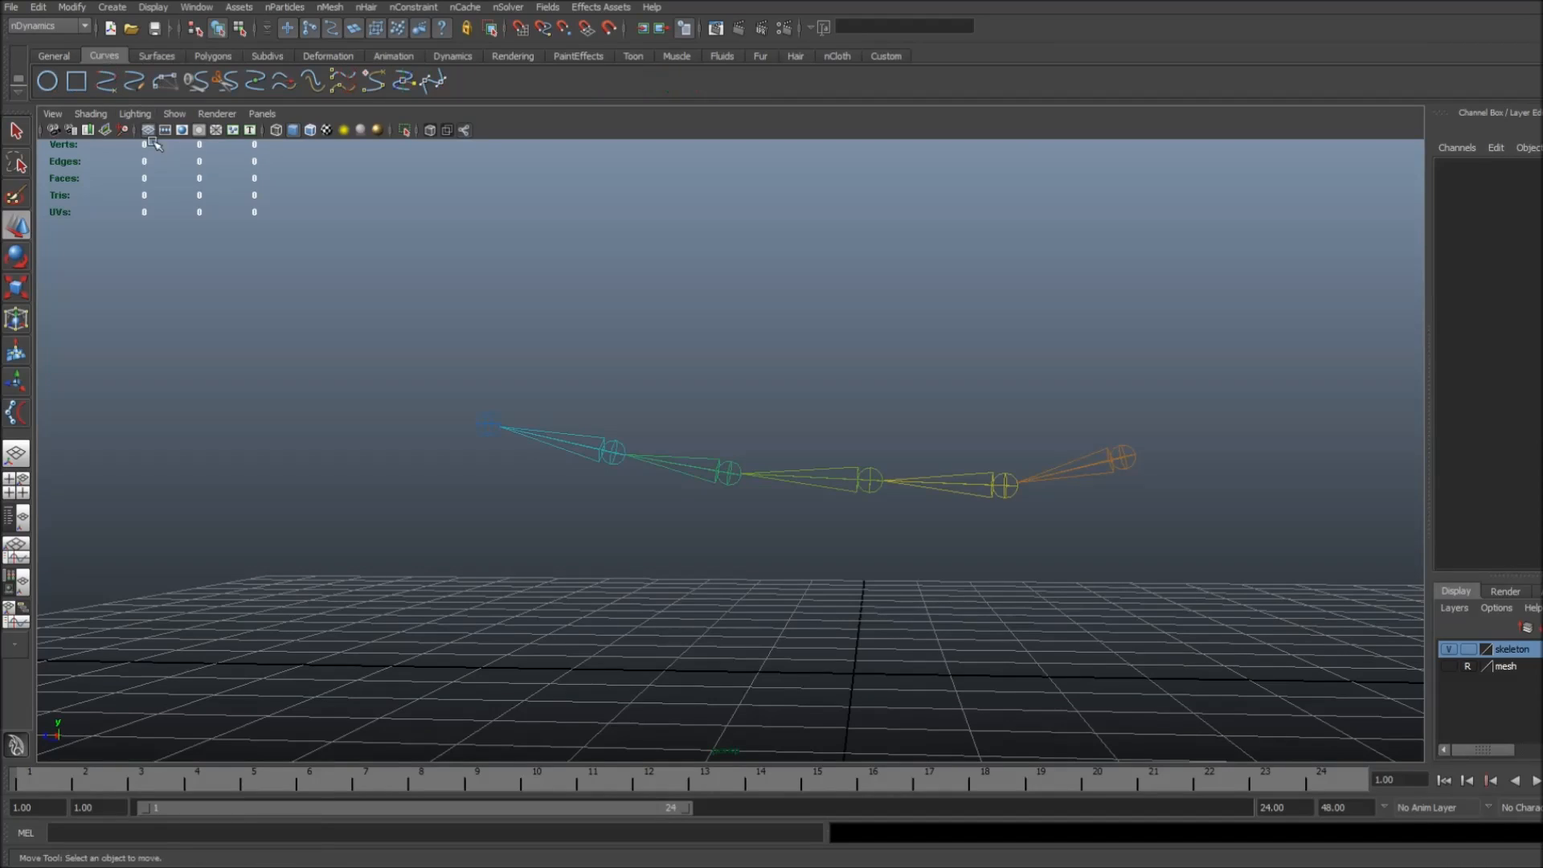
{"action": "left_click", "coordinate": [105, 81]}
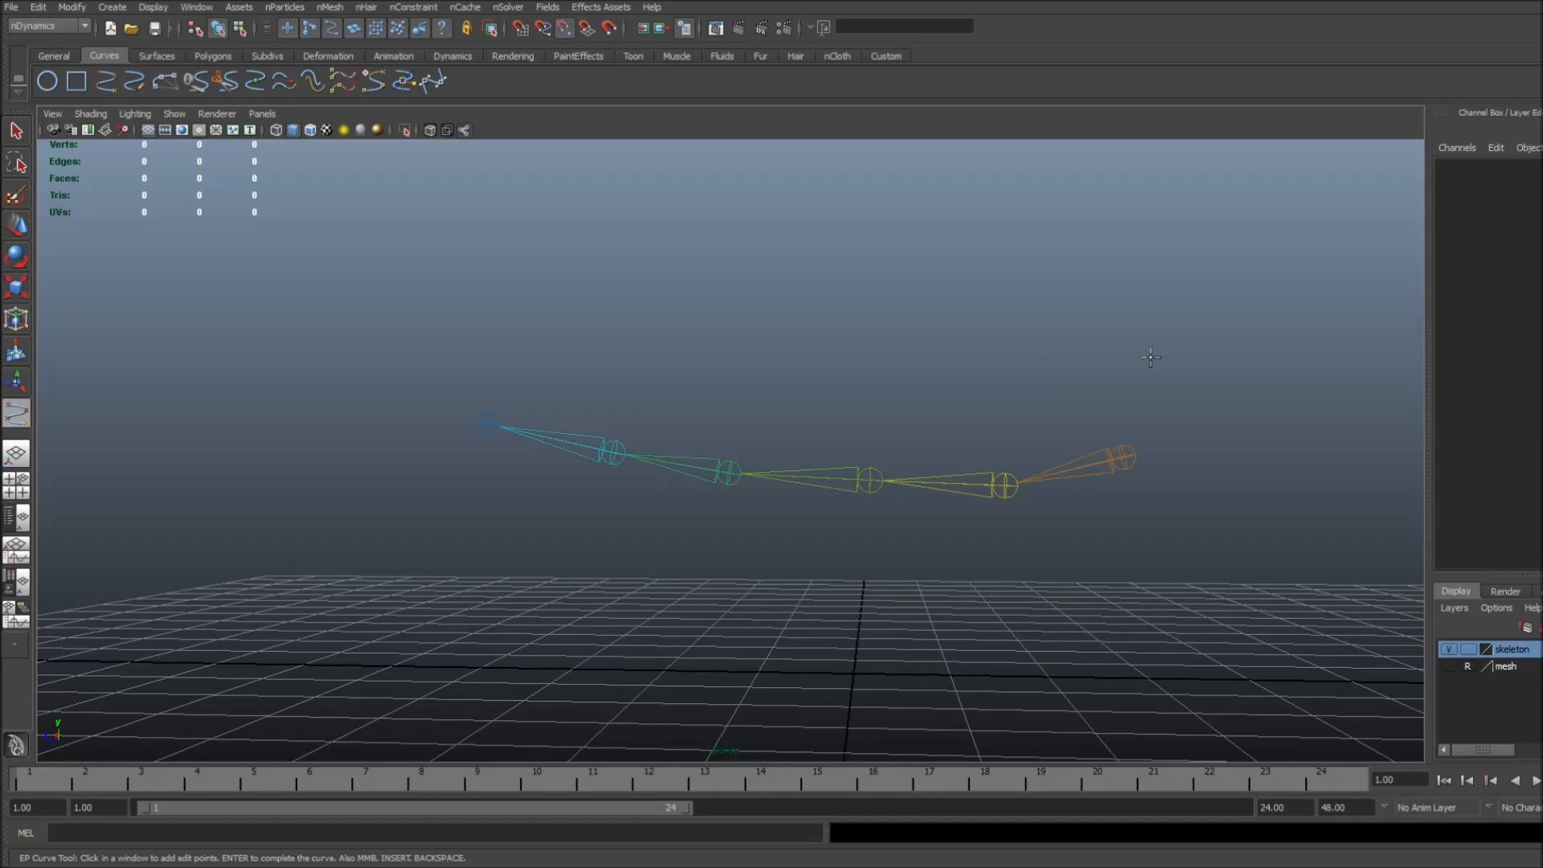
{"action": "left_click", "coordinate": [1124, 459]}
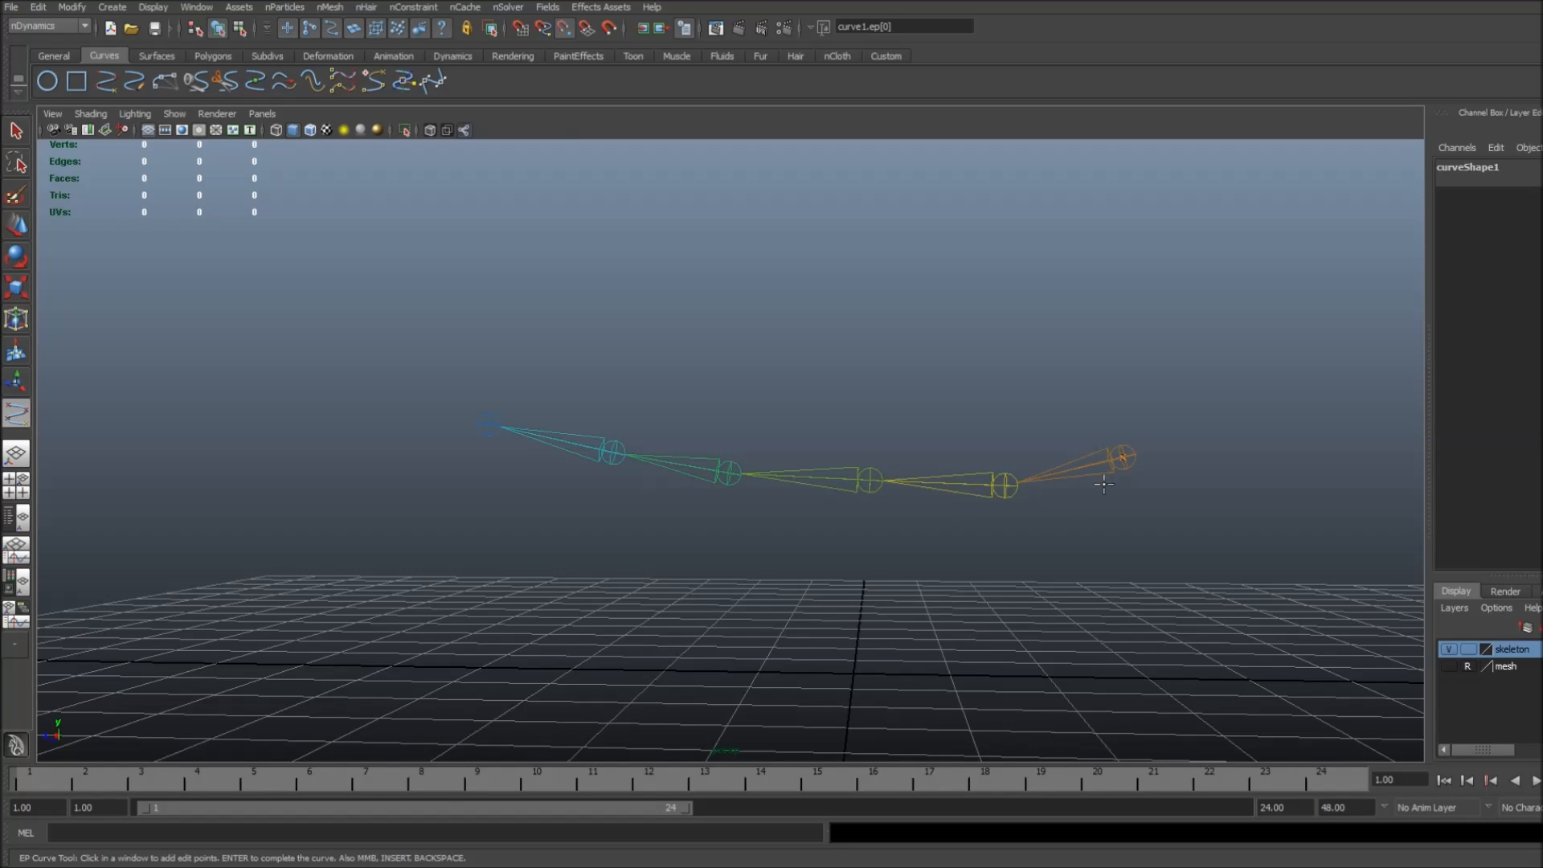
{"action": "left_click", "coordinate": [870, 479]}
{"action": "left_click", "coordinate": [729, 473]}
{"action": "left_click", "coordinate": [612, 452]}
{"action": "left_click", "coordinate": [479, 419]}
{"action": "key", "text": "w"}
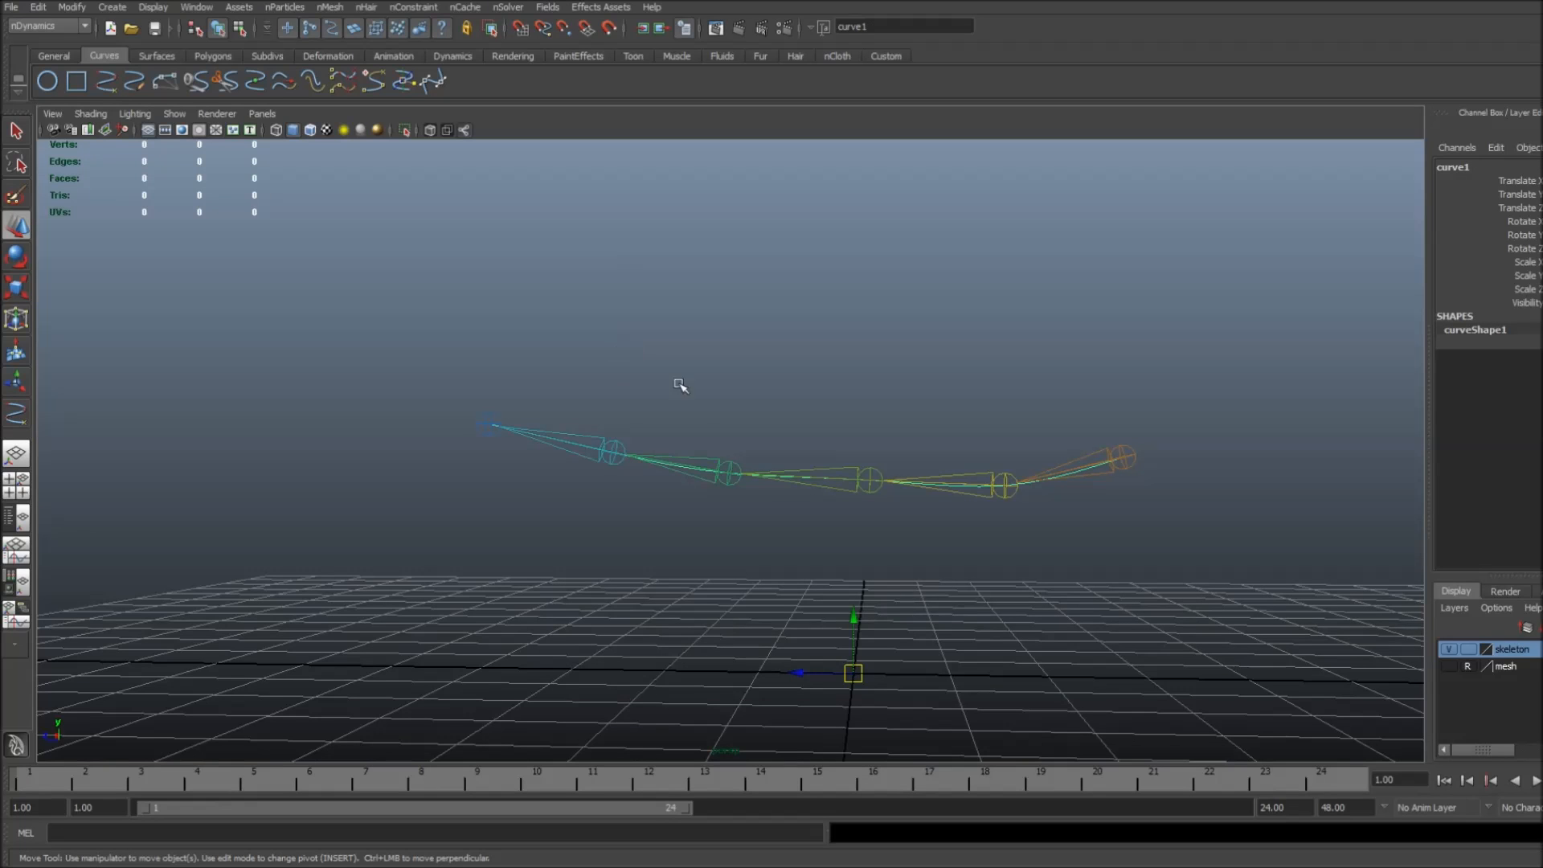
Move the new curve straight down so it sits below the joint chain.
{"action": "left_click_drag", "start_coordinate": [854, 619], "coordinate": [836, 733]}
{"action": "left_click_drag", "start_coordinate": [800, 443], "coordinate": [800, 428], "text": "alt"}
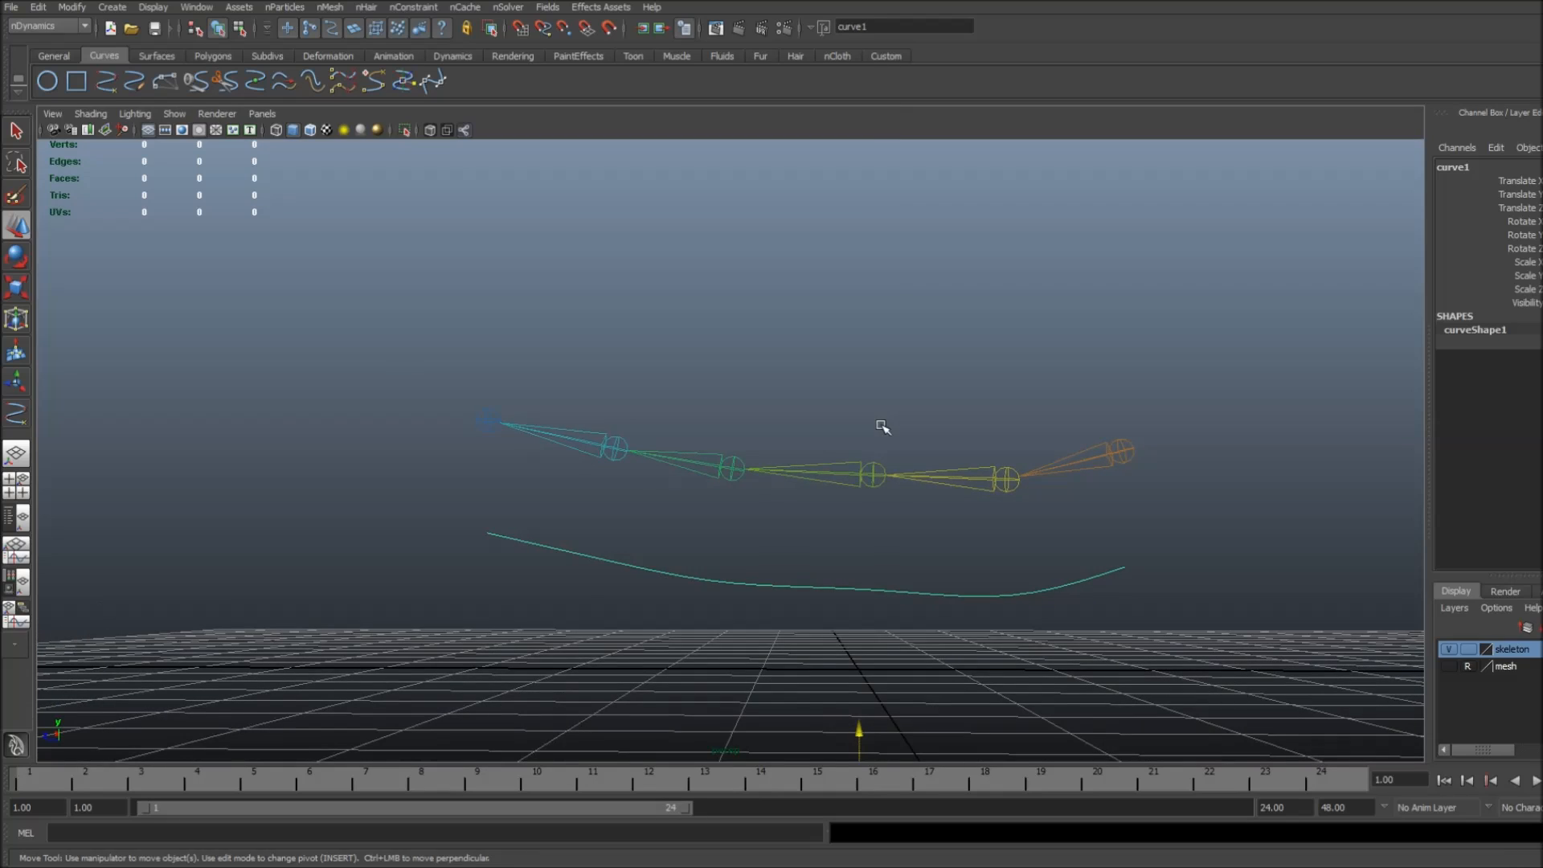
{"action": "middle_click_drag", "start_coordinate": [885, 427], "coordinate": [809, 371], "text": "alt"}
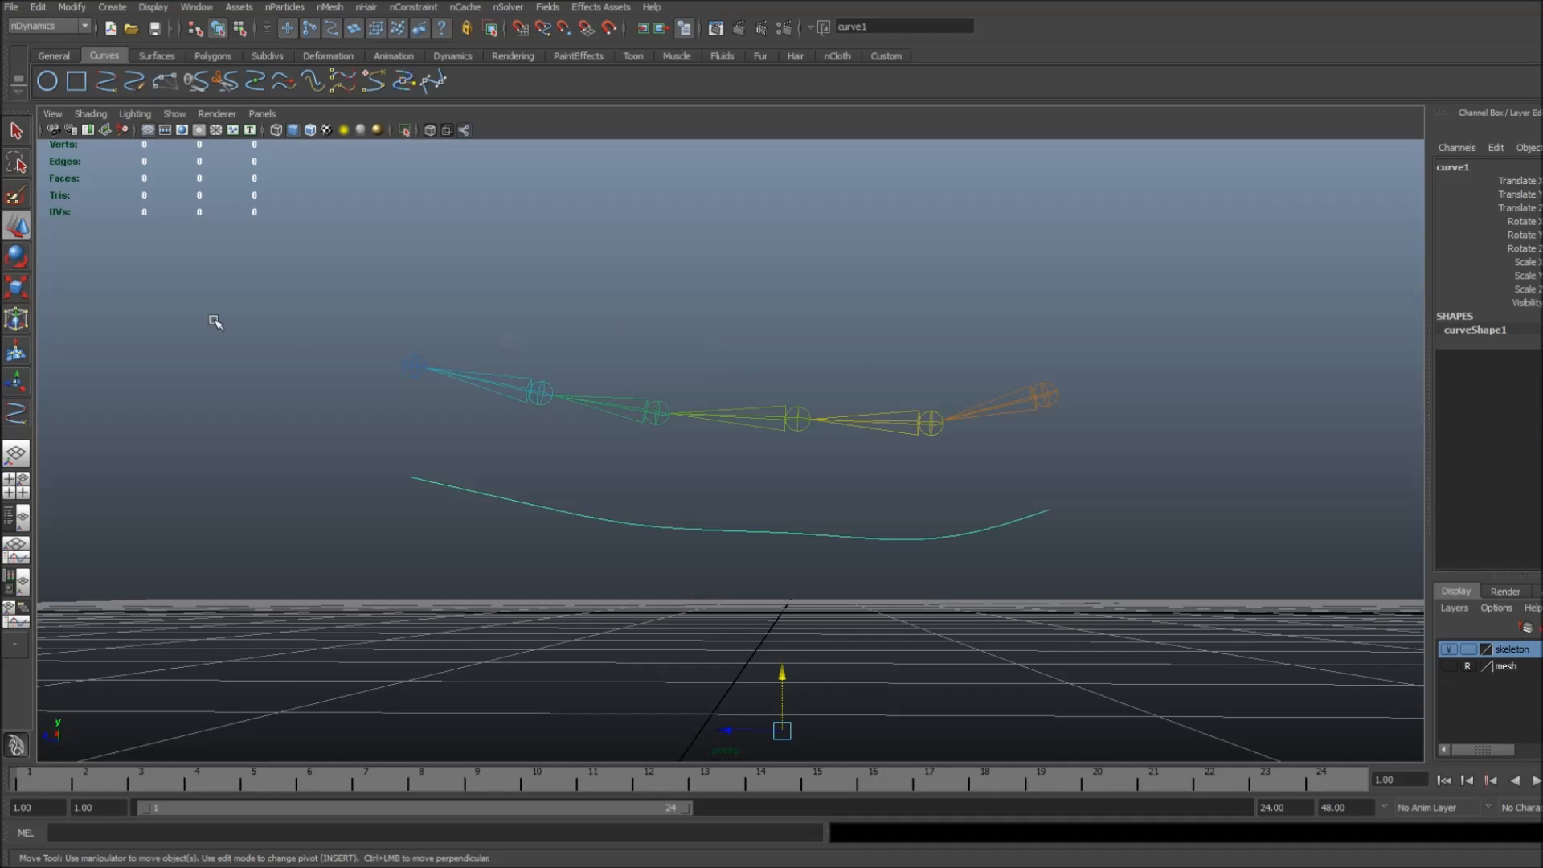
{"action": "left_click_drag", "start_coordinate": [1026, 379], "coordinate": [747, 365], "text": "alt"}
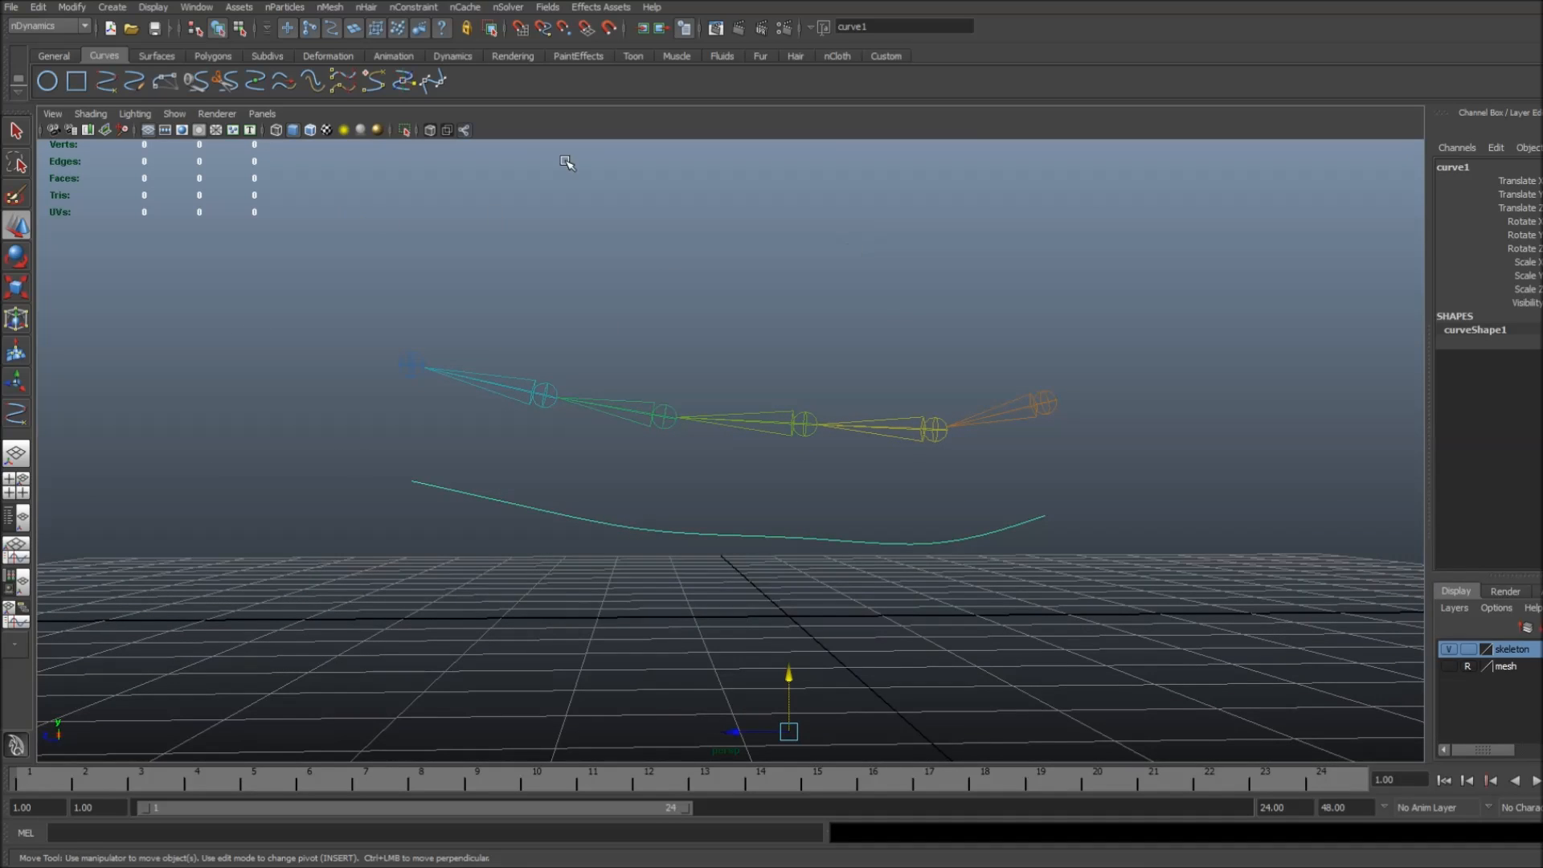
Make the curve dynamic with nHair, using NURBS curves output with surface attachment and exact shape match enabled.
{"action": "left_click", "coordinate": [62, 28]}
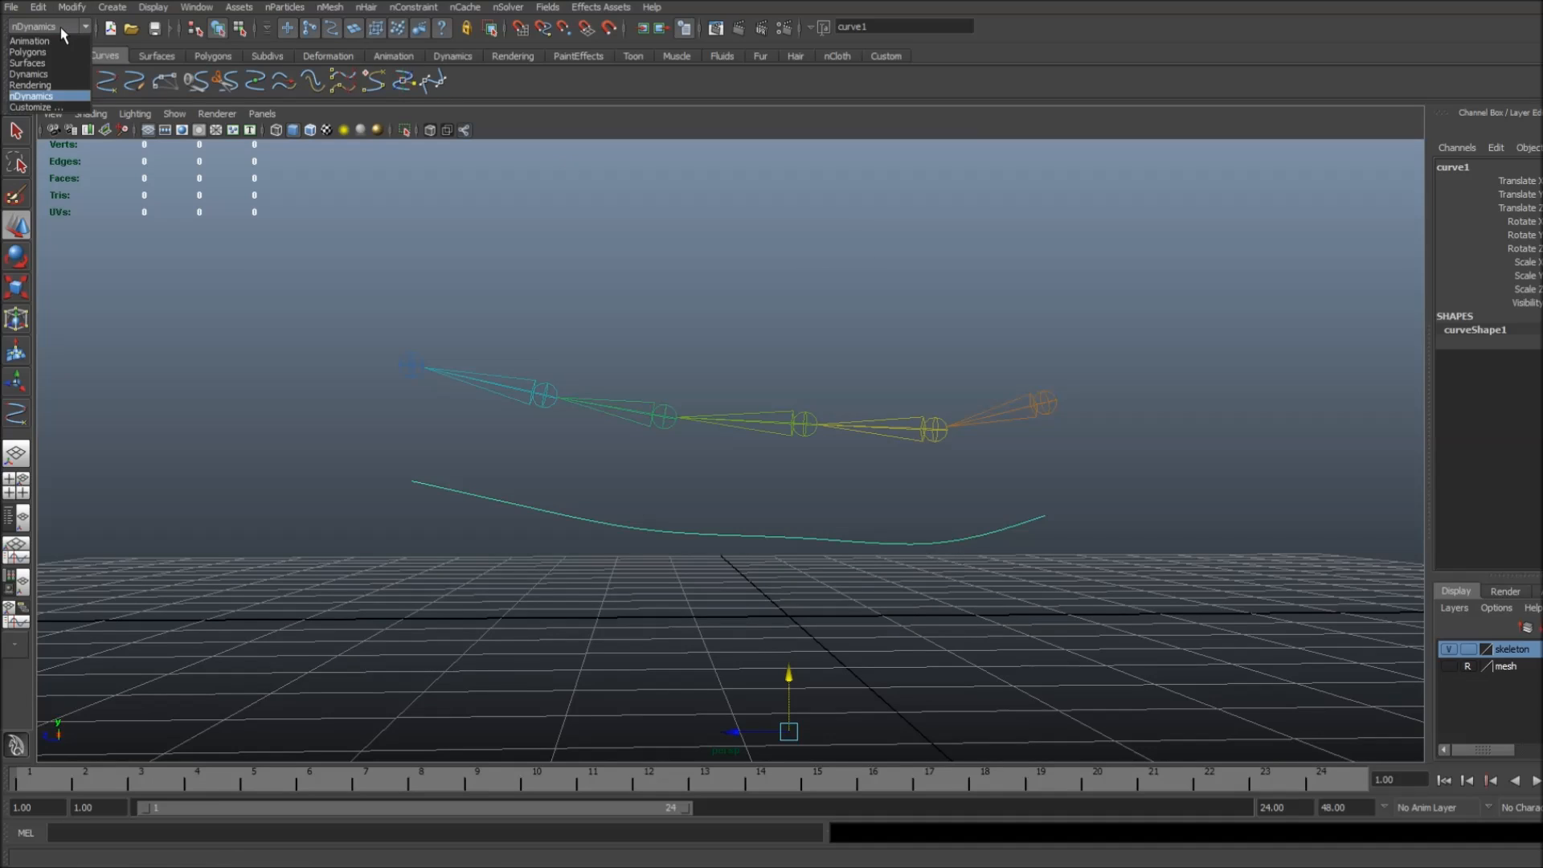
{"action": "left_click", "coordinate": [47, 97]}
{"action": "left_click", "coordinate": [366, 7]}
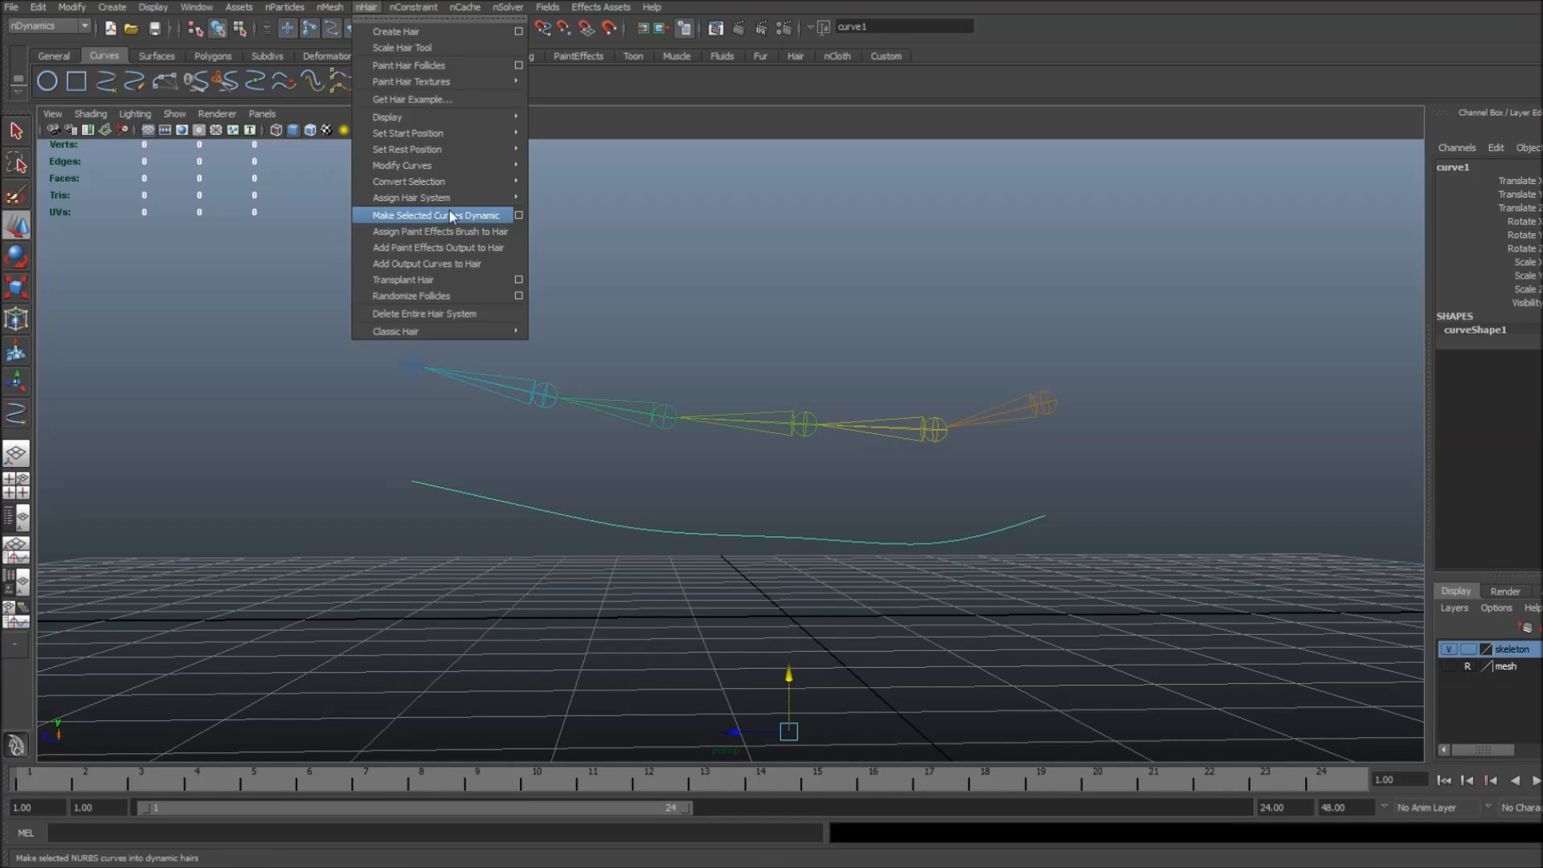
{"action": "left_click", "coordinate": [519, 216]}
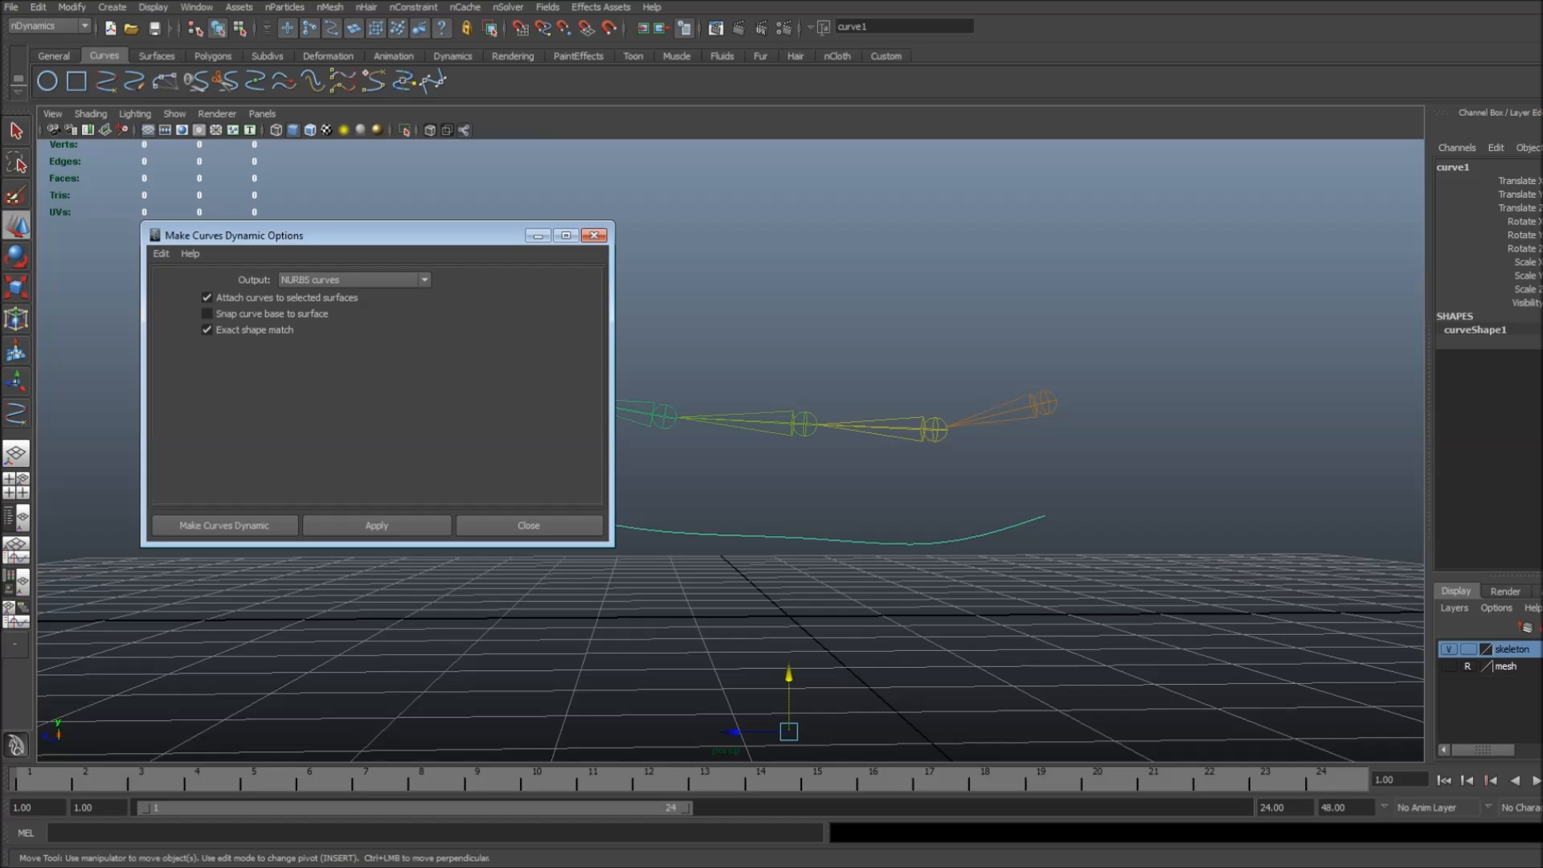
{"action": "left_click_drag", "start_coordinate": [434, 236], "coordinate": [1007, 185]}
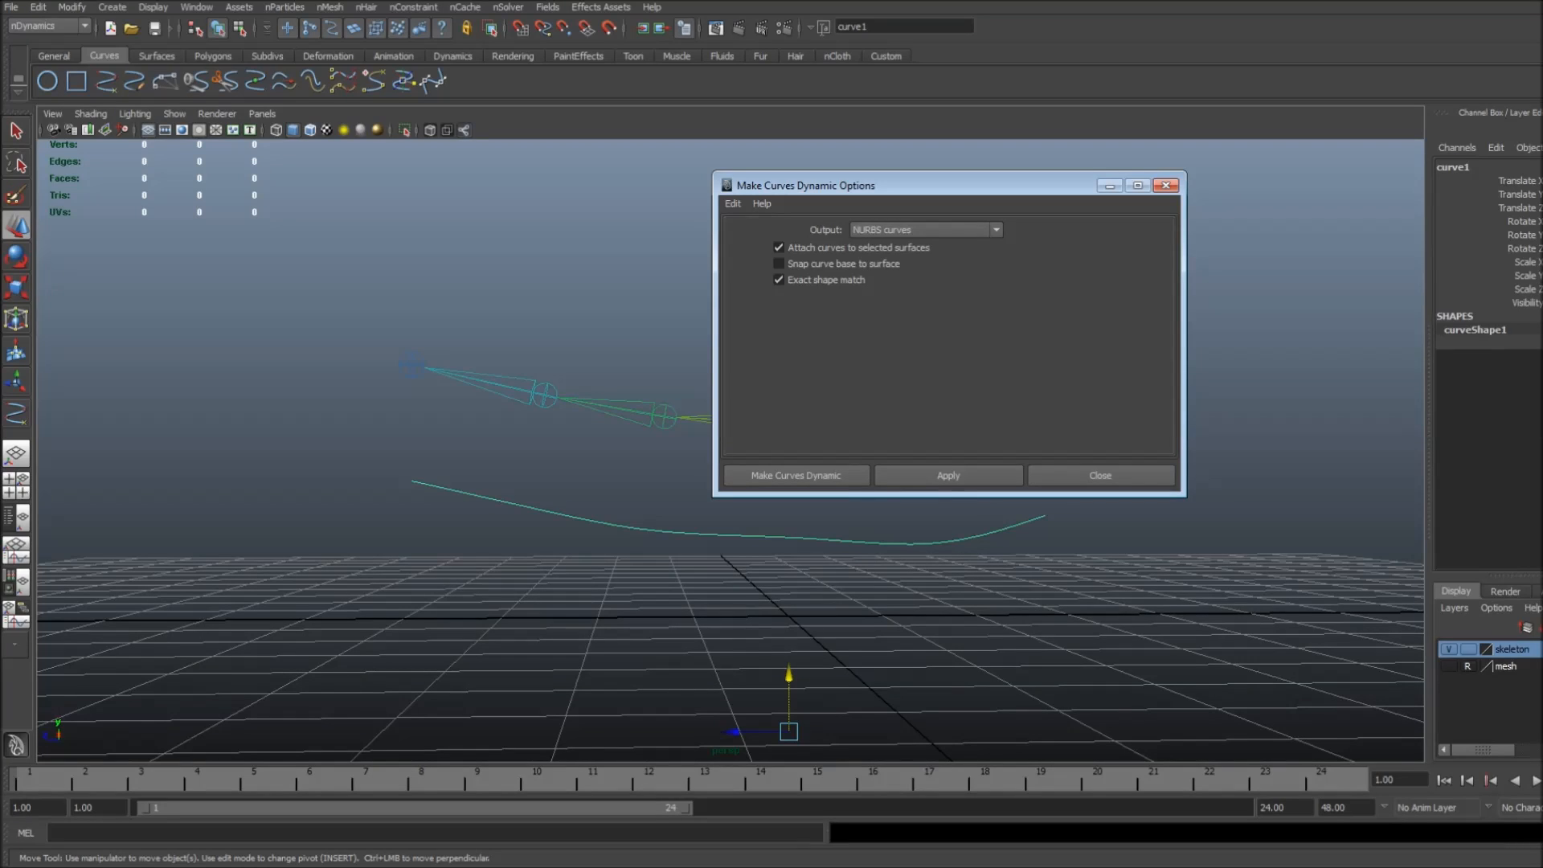
{"action": "left_click_drag", "start_coordinate": [949, 185], "coordinate": [870, 180]}
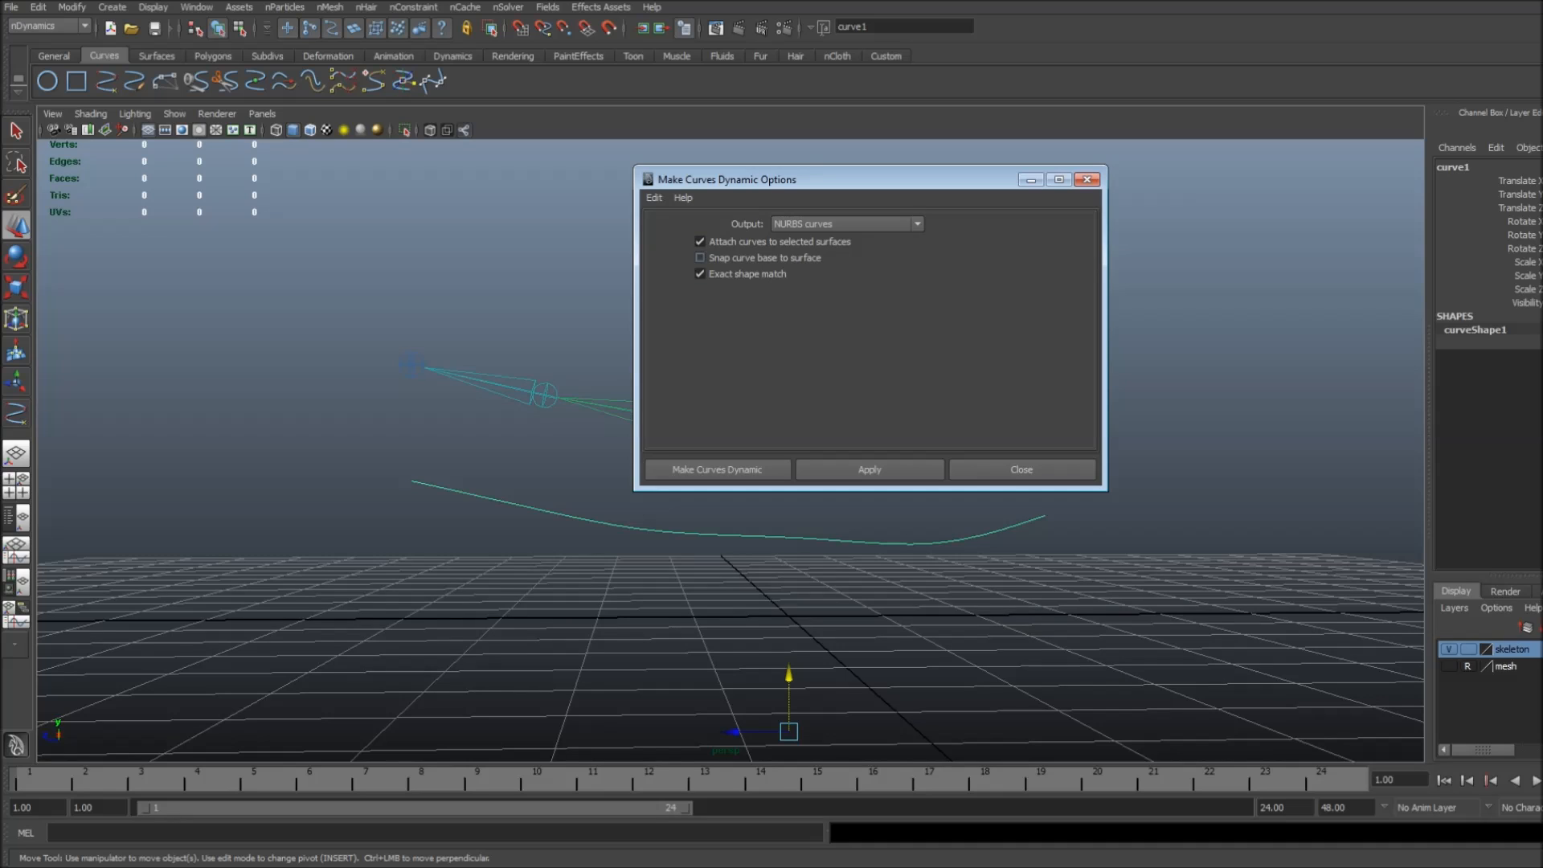
{"action": "left_click", "coordinate": [683, 473]}
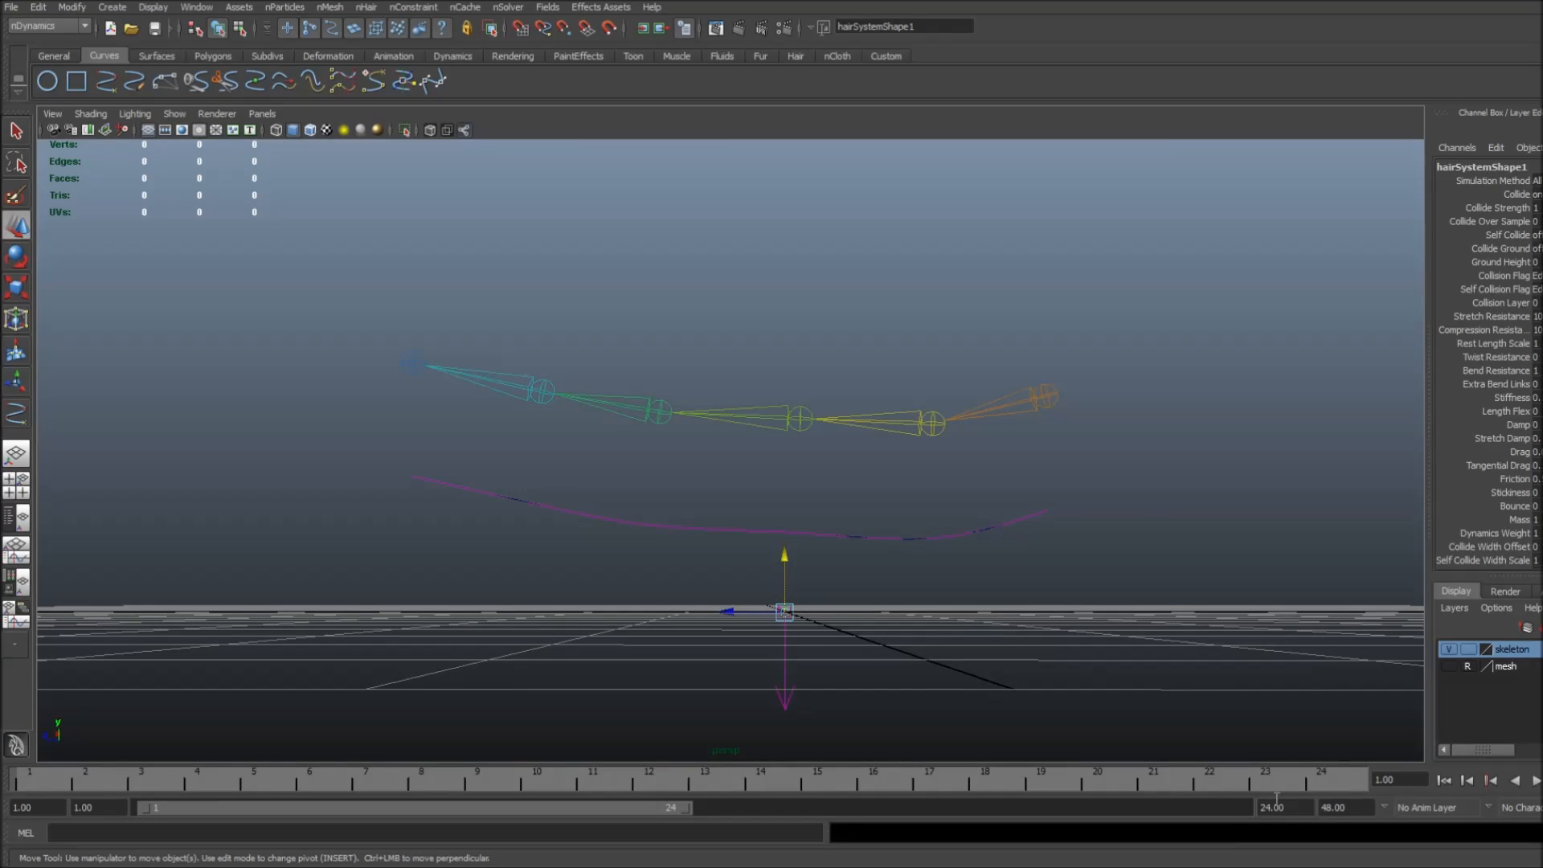
Set the playback range to end at frame 500 and briefly play the hair simulation.
{"action": "left_click", "coordinate": [1303, 809]}
{"action": "type", "text": "500"}
{"action": "key", "text": "Return"}
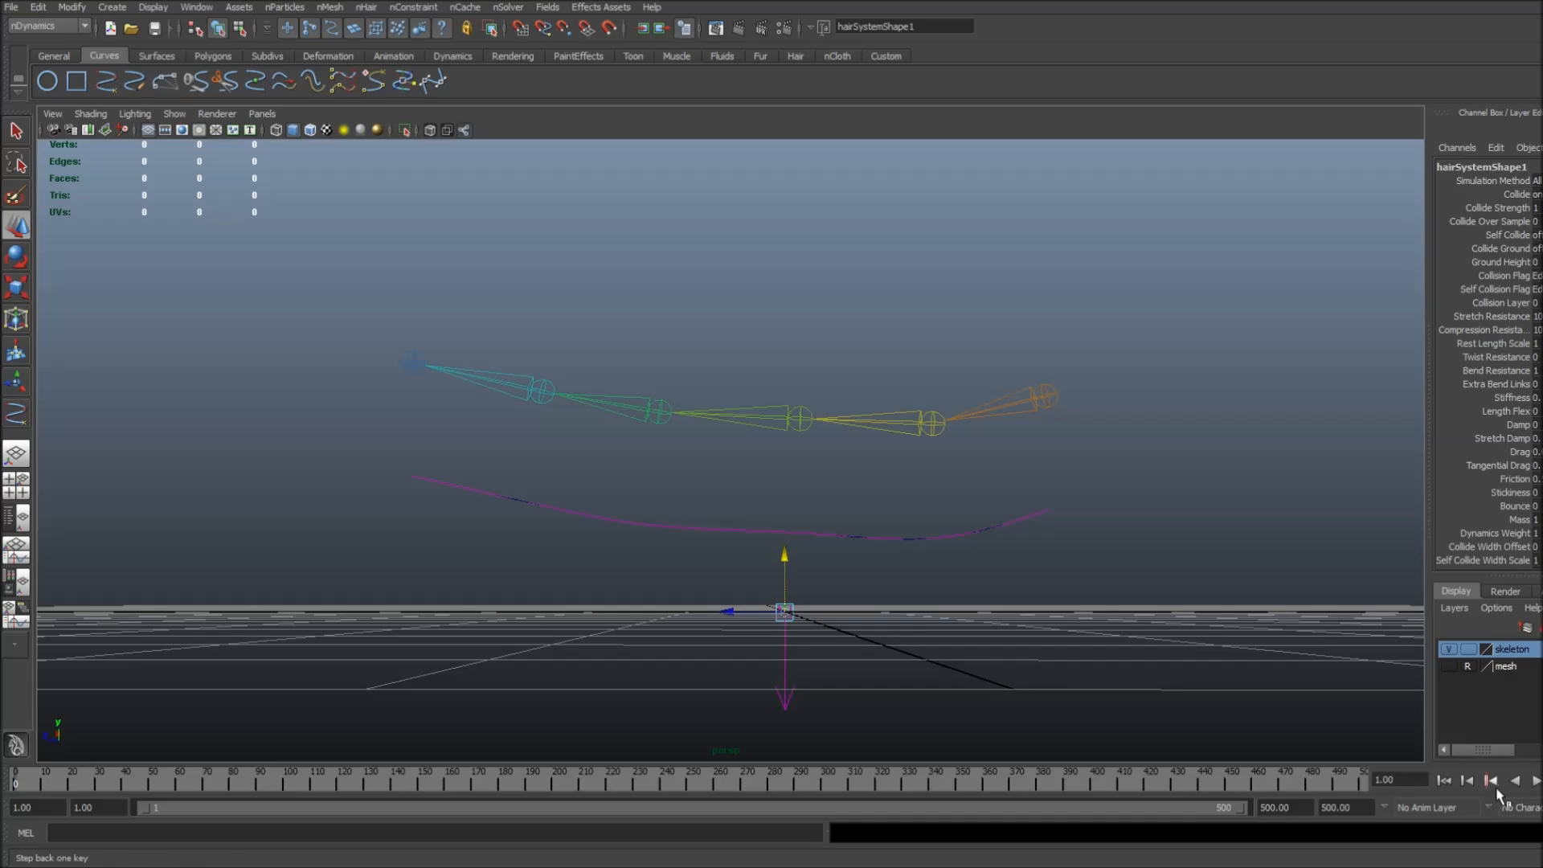
{"action": "left_click", "coordinate": [1537, 781]}
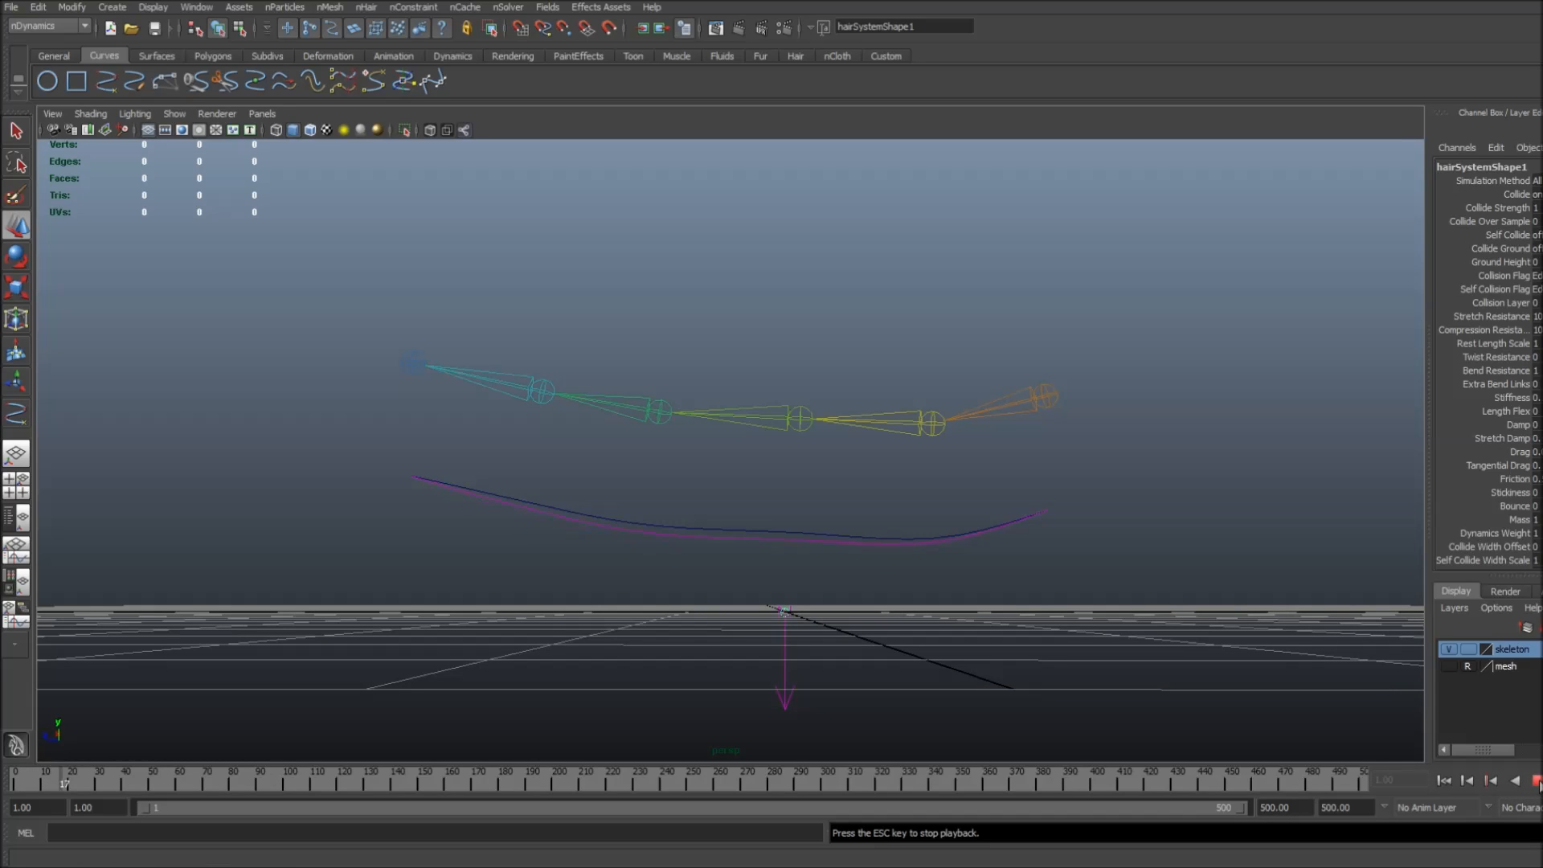
{"action": "left_click", "coordinate": [1538, 782]}
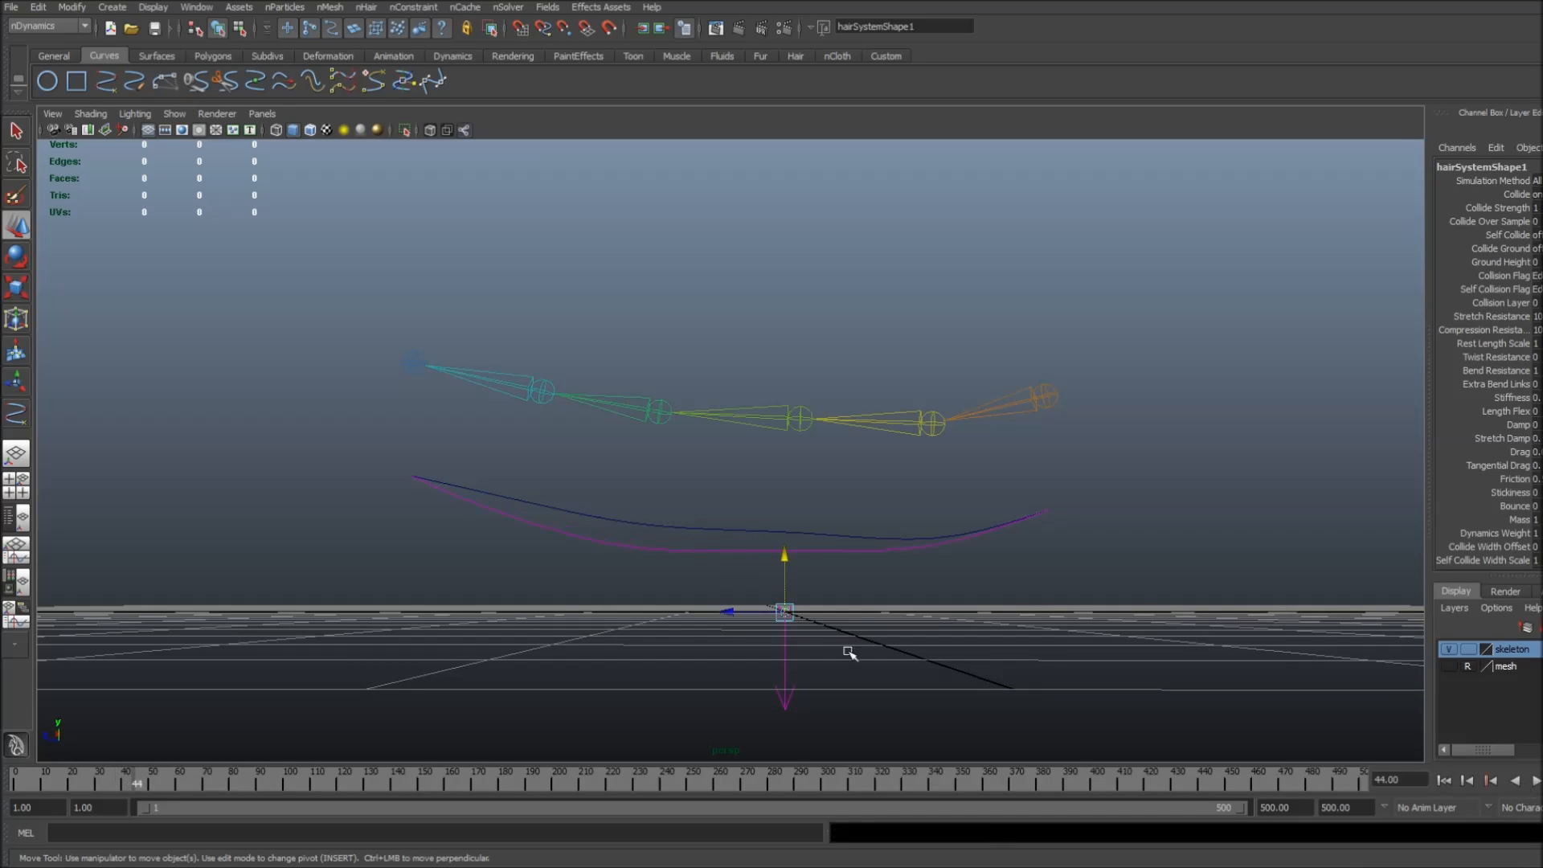
Set the Point Lock of the dynamic output curve's follicle to Base.
{"action": "left_click", "coordinate": [655, 550]}
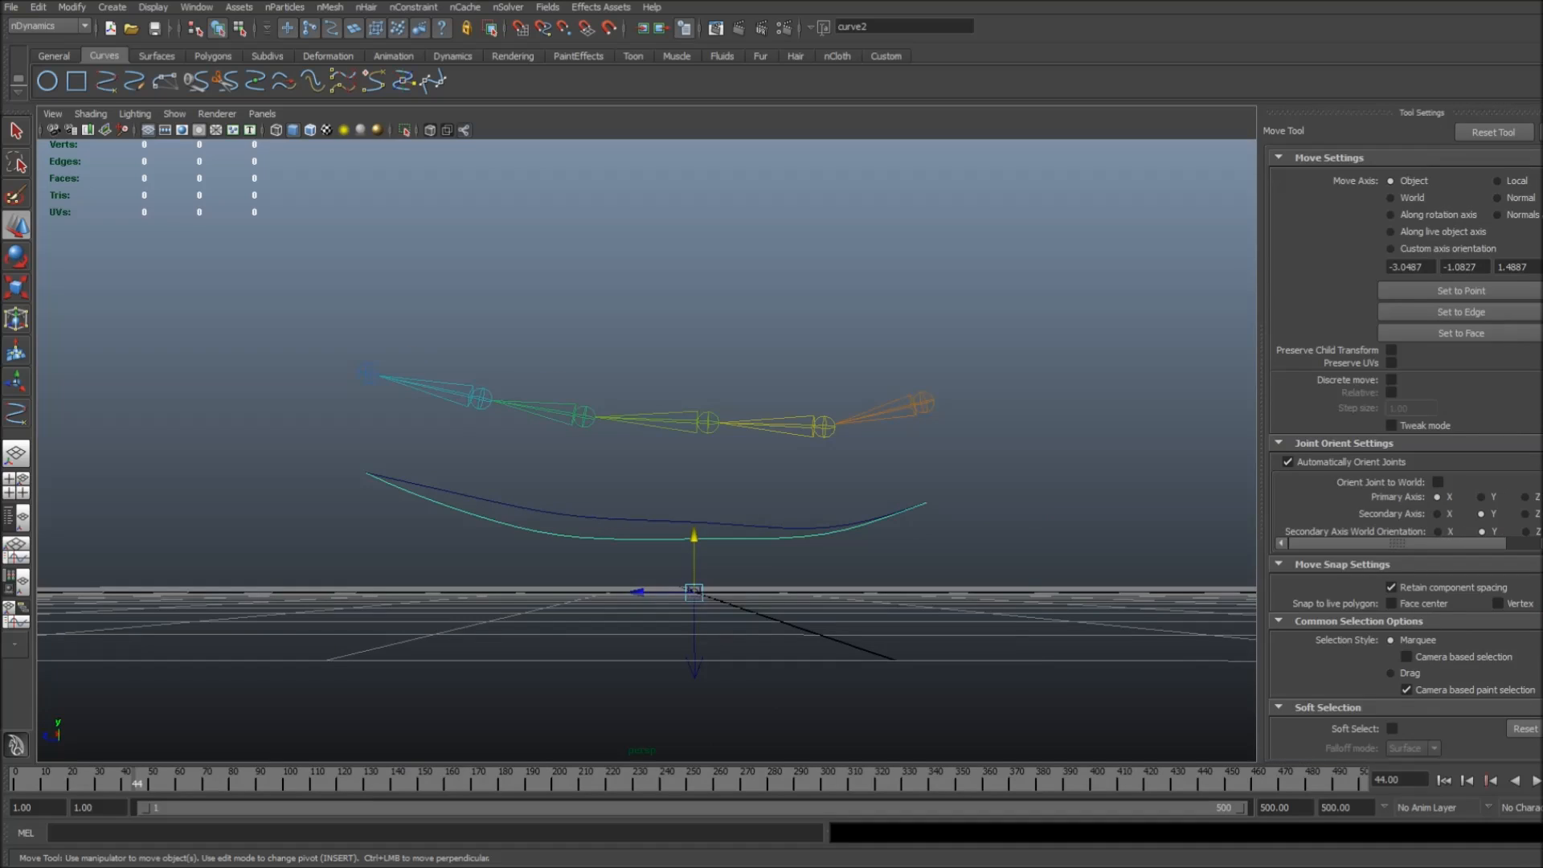
{"action": "key", "text": "ctrl+a"}
{"action": "left_click", "coordinate": [1374, 163]}
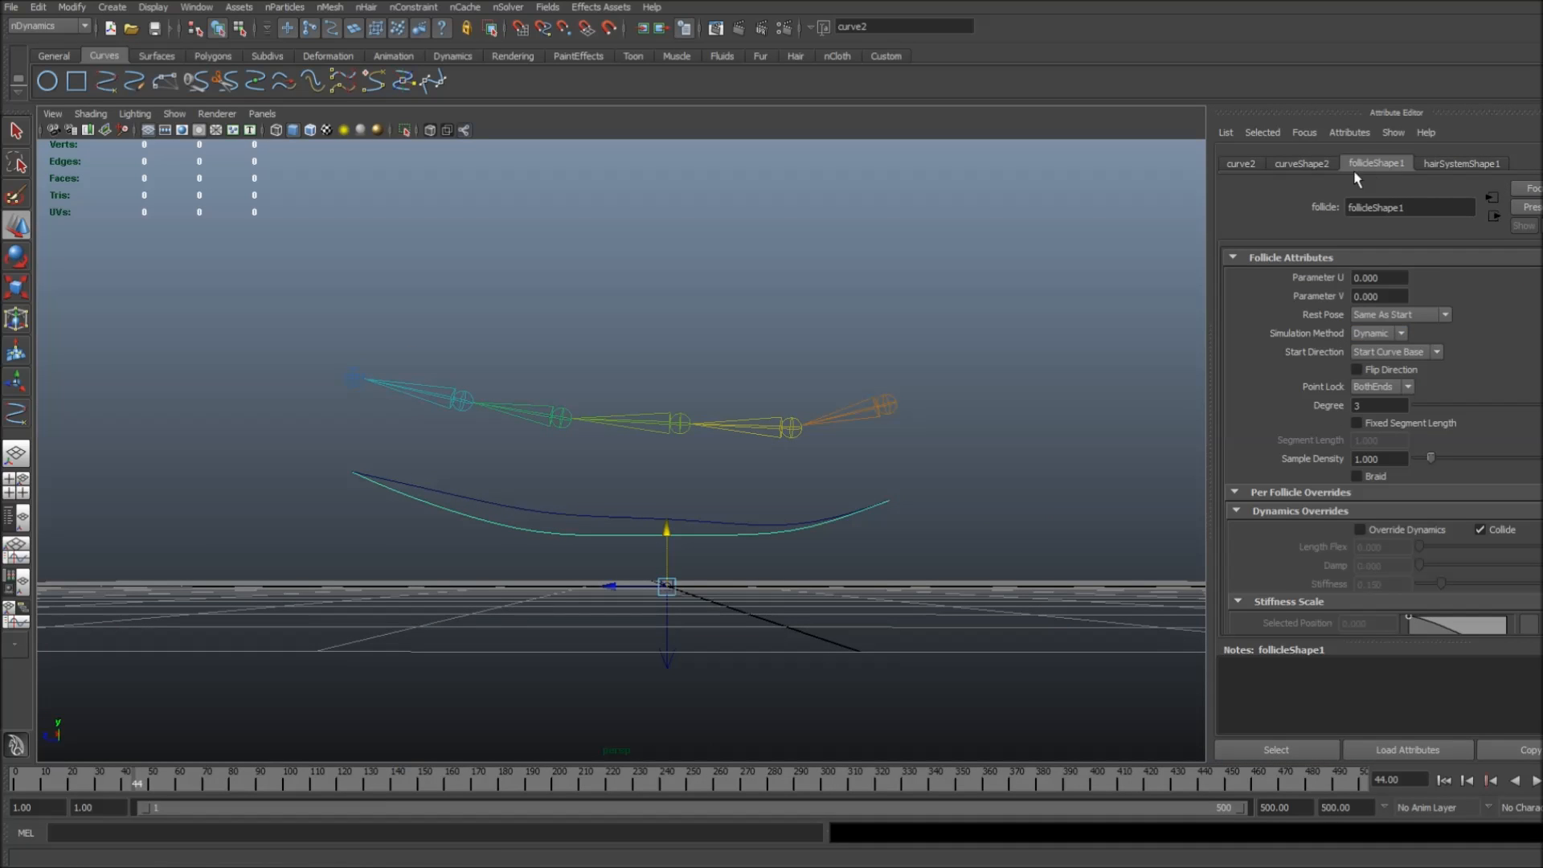
{"action": "left_click", "coordinate": [1408, 387]}
{"action": "left_click", "coordinate": [1409, 387]}
{"action": "left_click", "coordinate": [1393, 401]}
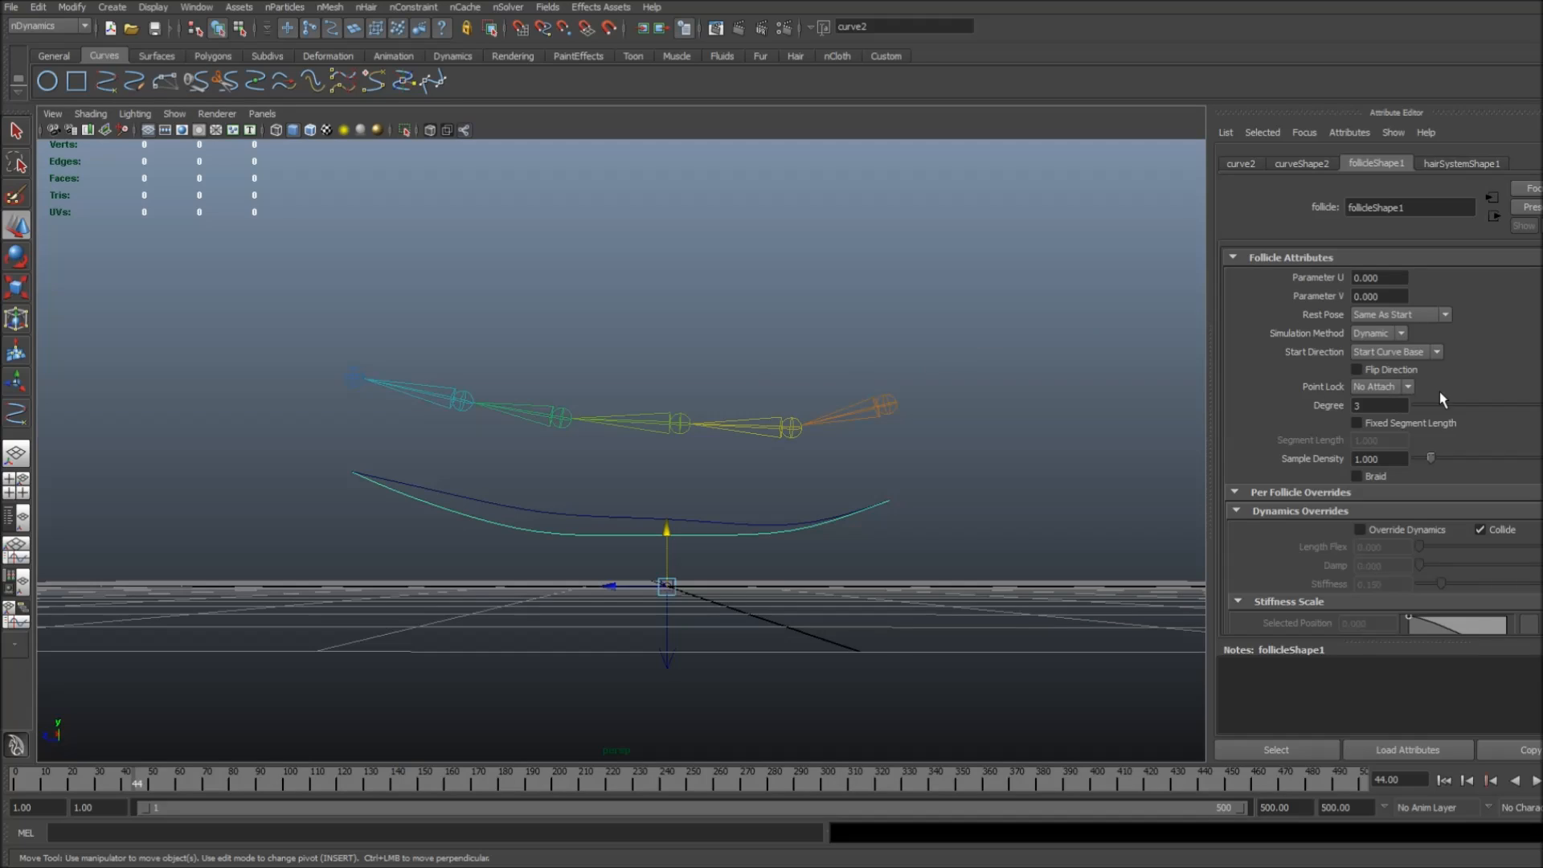
{"action": "left_click", "coordinate": [1372, 386]}
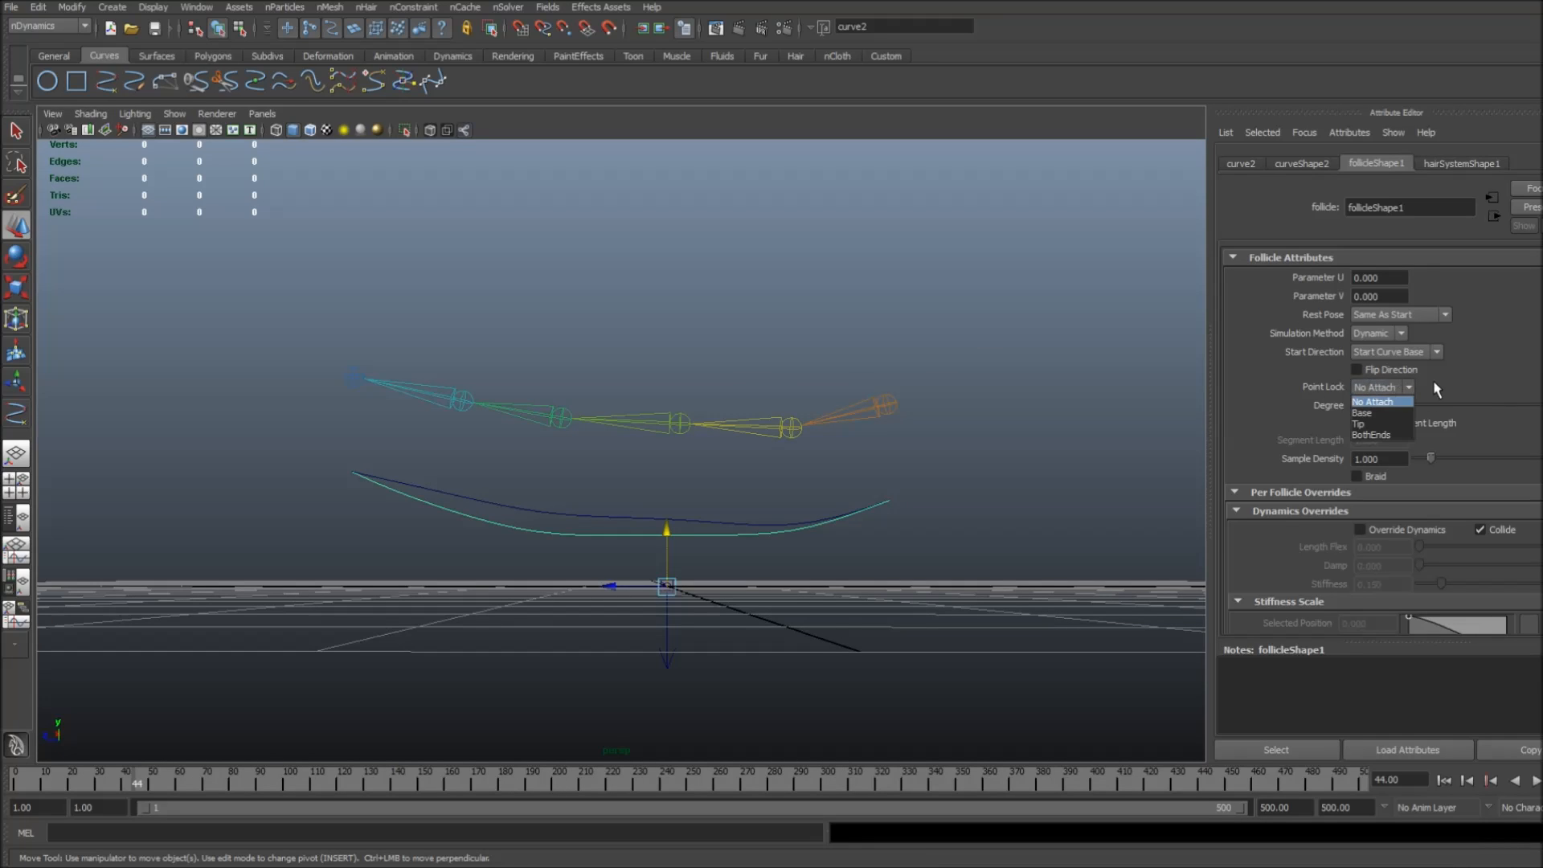
{"action": "left_click", "coordinate": [1400, 414]}
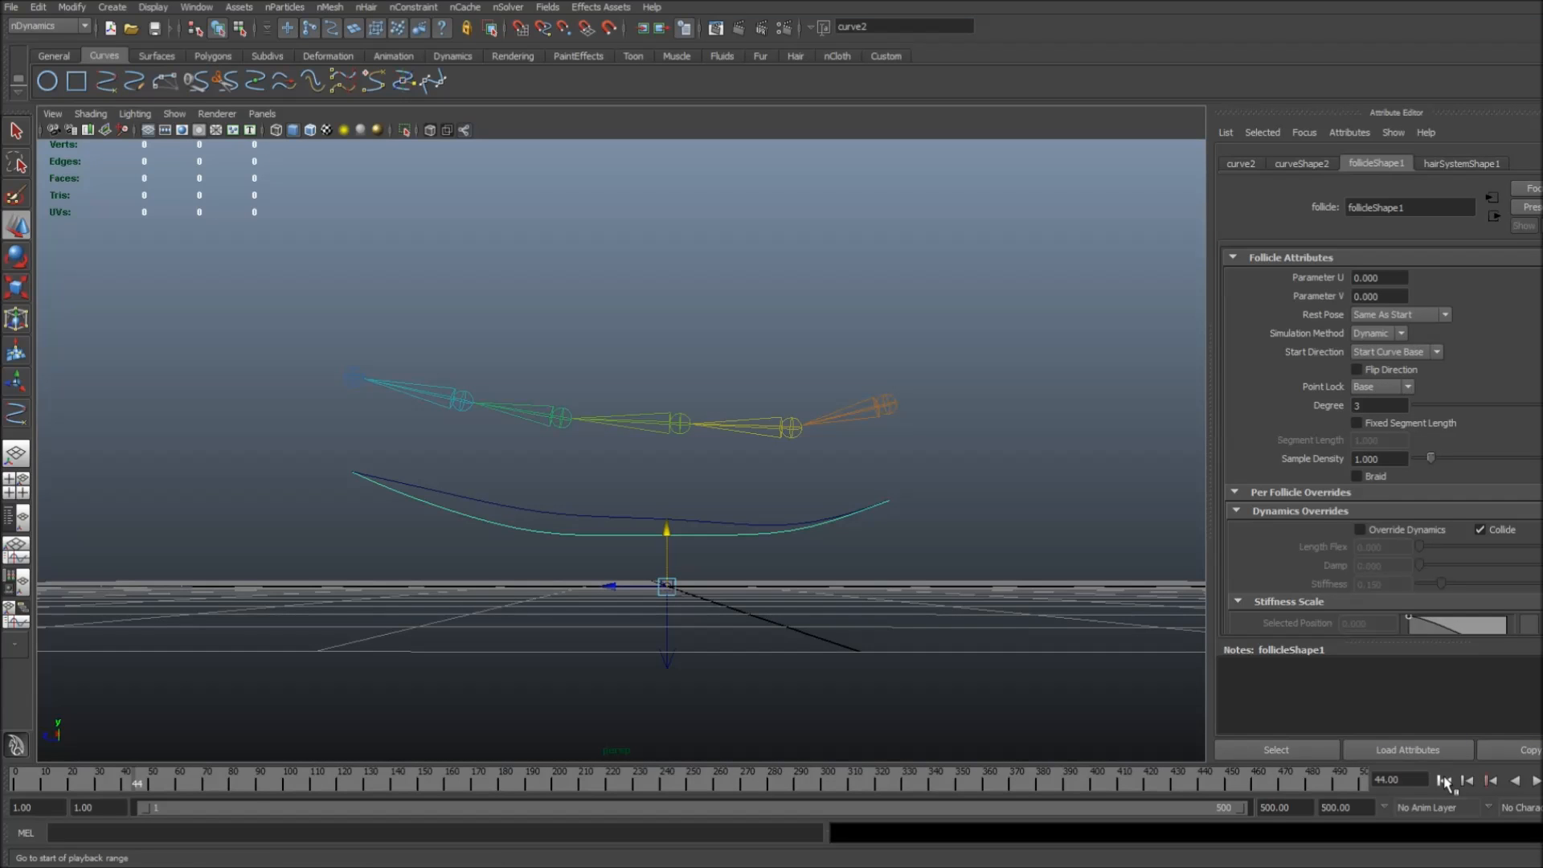
Play the simulation from the start and examine the hanging curve's motion from several angles.
{"action": "left_click", "coordinate": [1445, 780]}
{"action": "left_click", "coordinate": [1536, 780]}
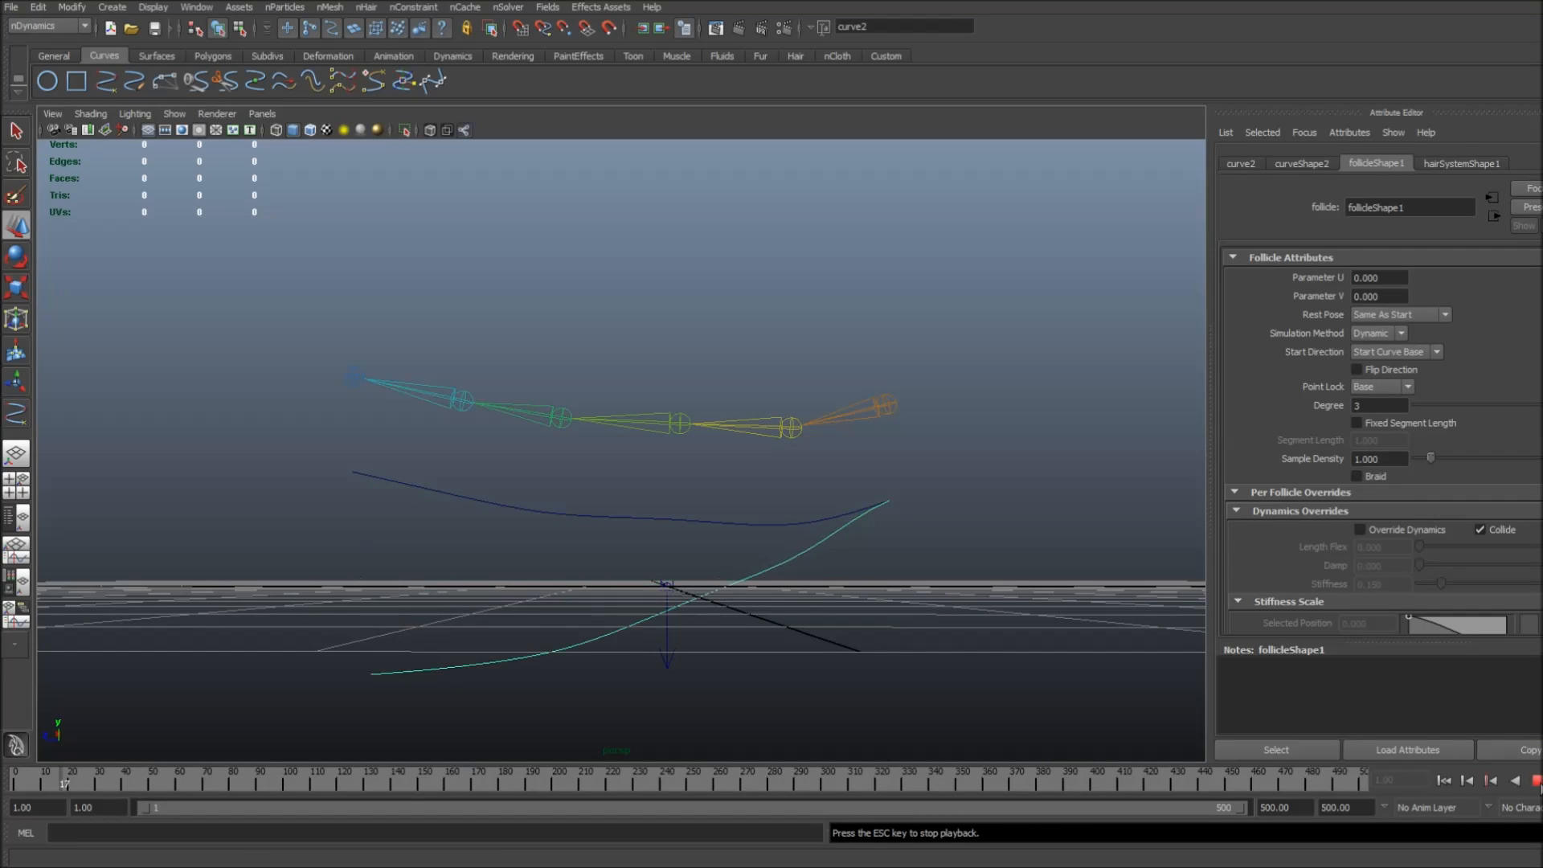
{"action": "left_click_drag", "start_coordinate": [869, 593], "coordinate": [964, 648], "text": "alt"}
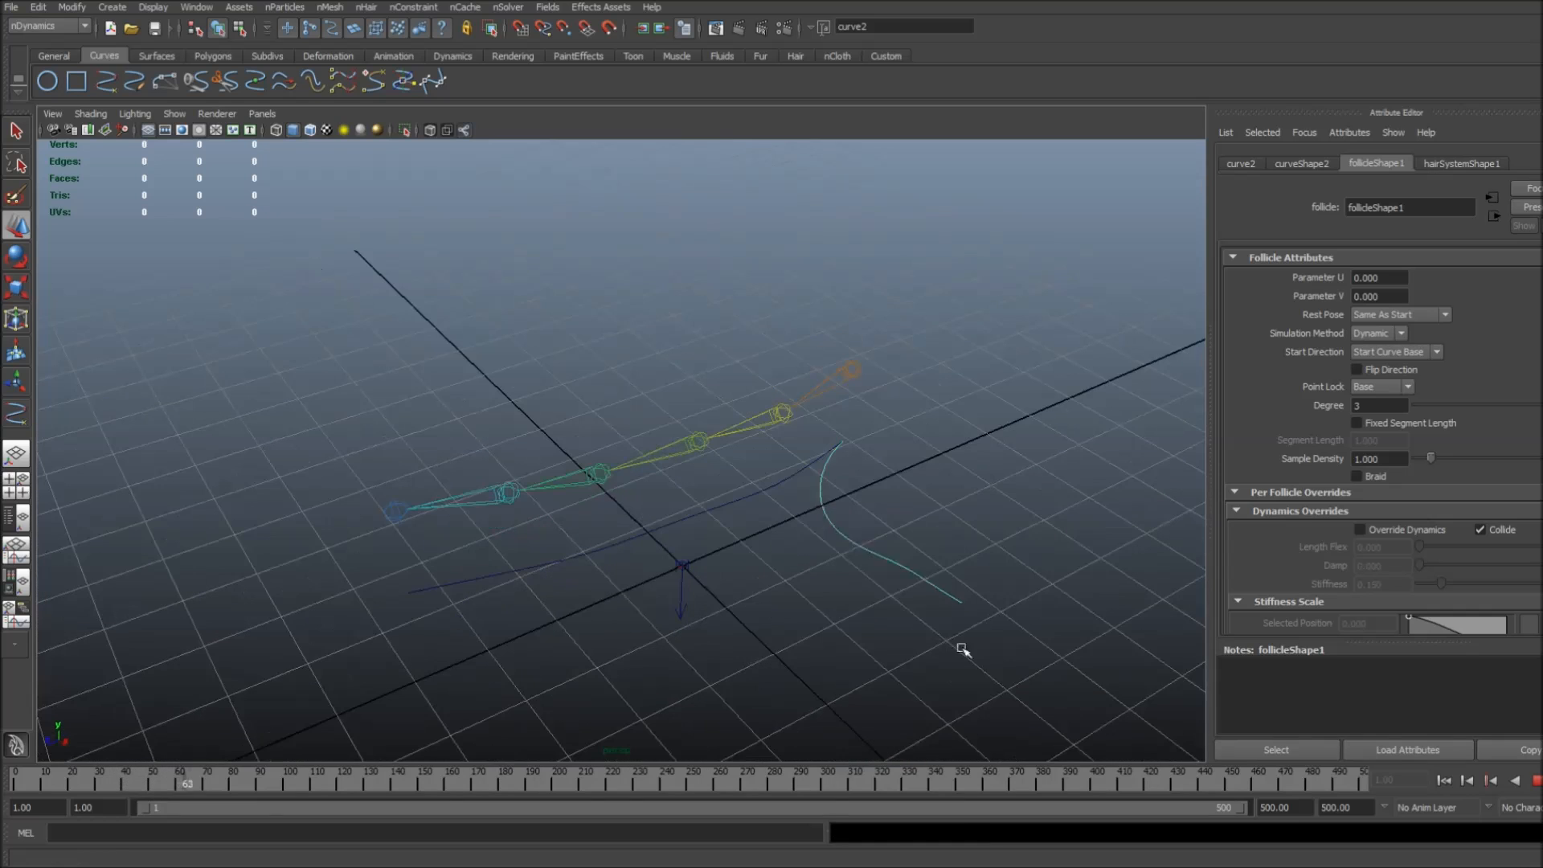
{"action": "left_click_drag", "start_coordinate": [965, 626], "coordinate": [658, 427], "text": "alt"}
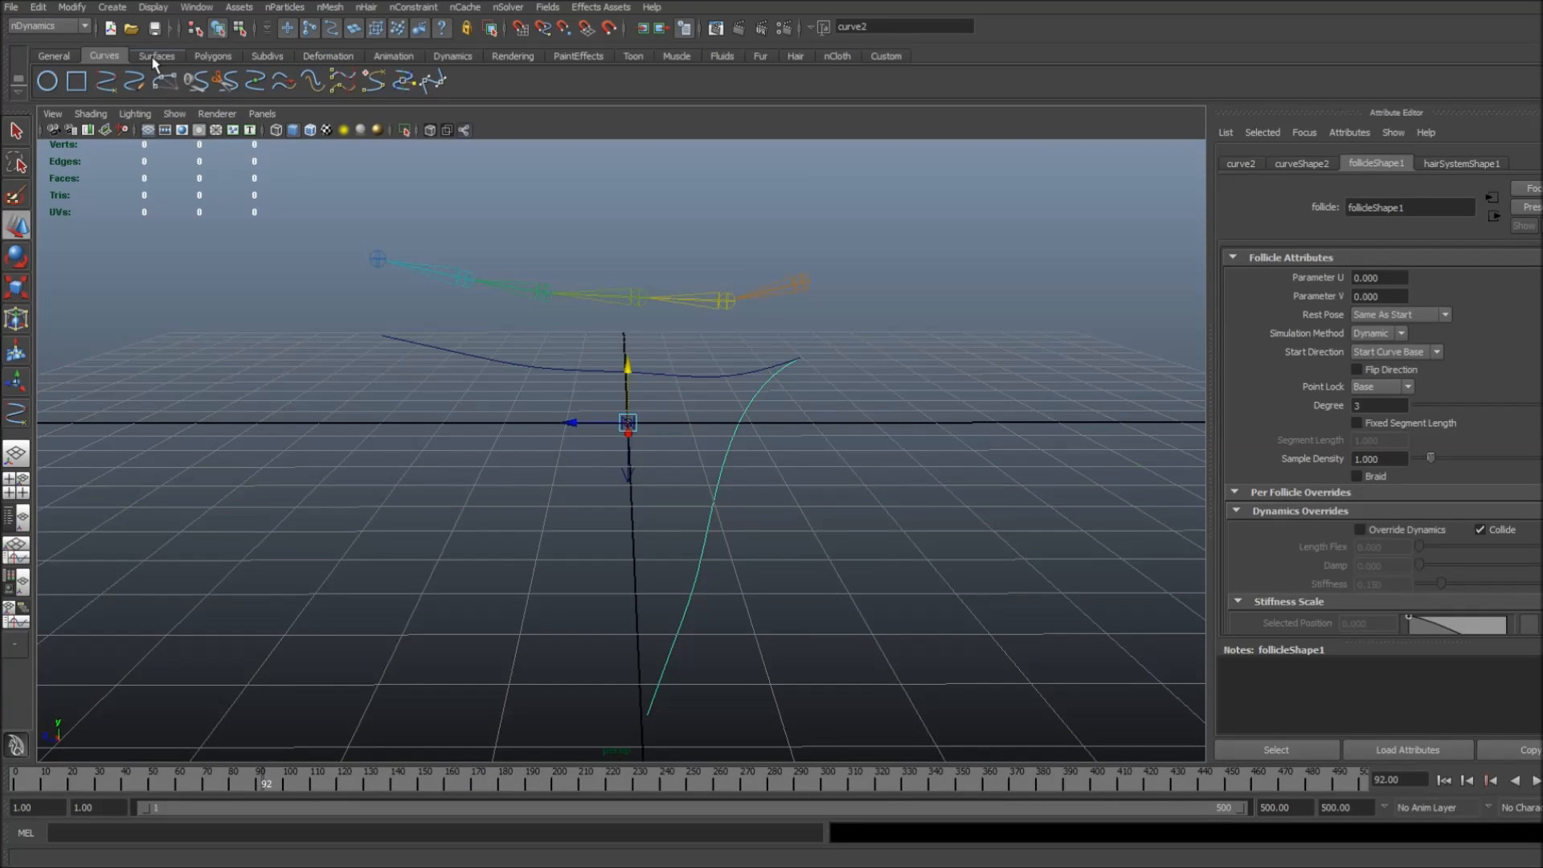
Create an IK spline handle from the orange root joint to the chain's end joint on the hanging dynamic curve, with auto create curve off.
{"action": "left_click", "coordinate": [393, 55]}
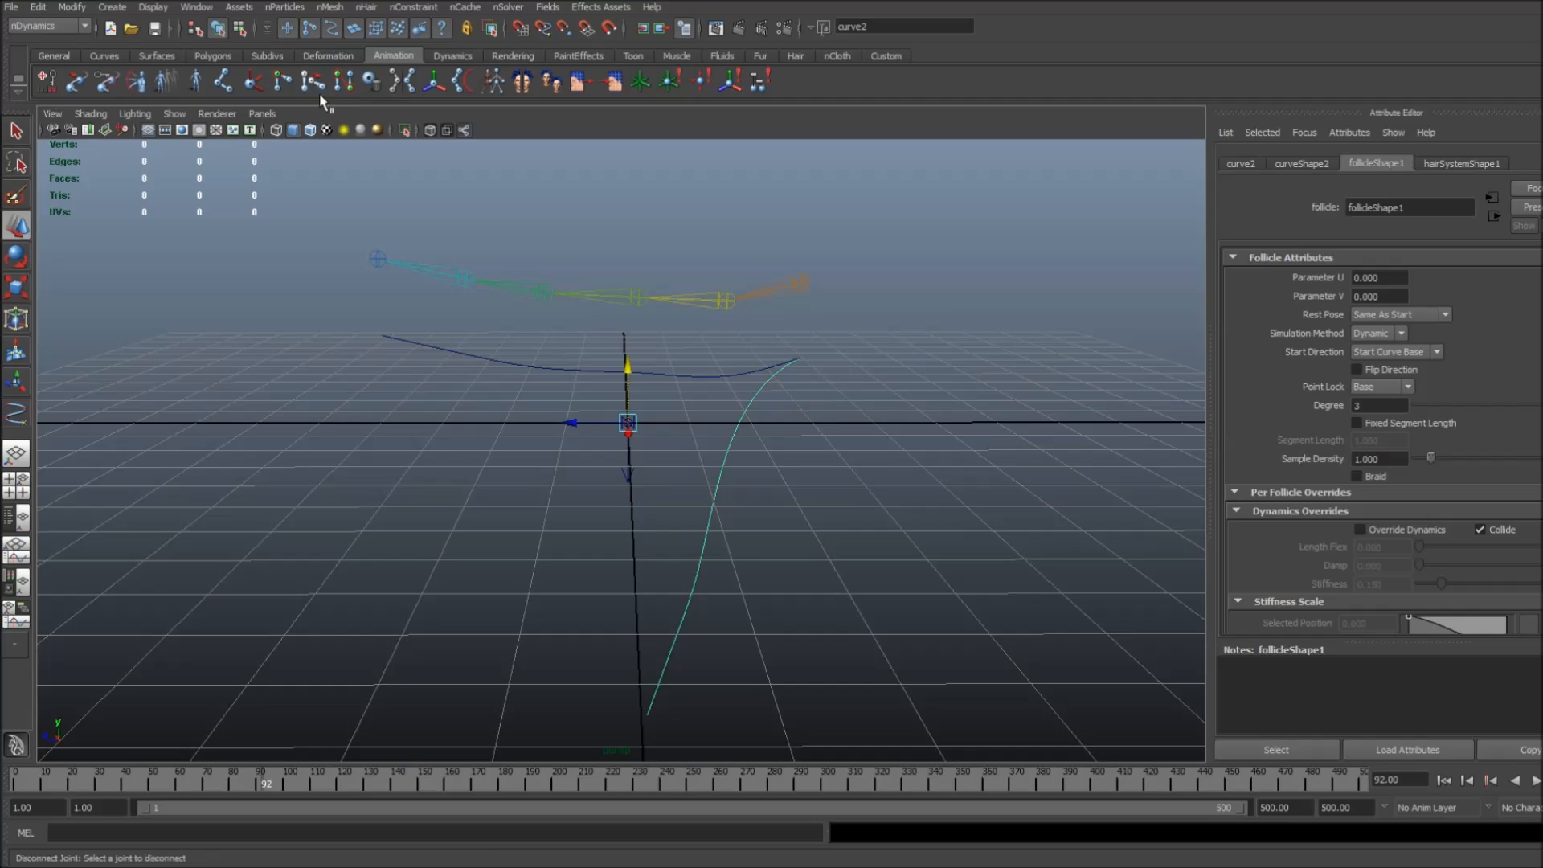
{"action": "left_click", "coordinate": [464, 82]}
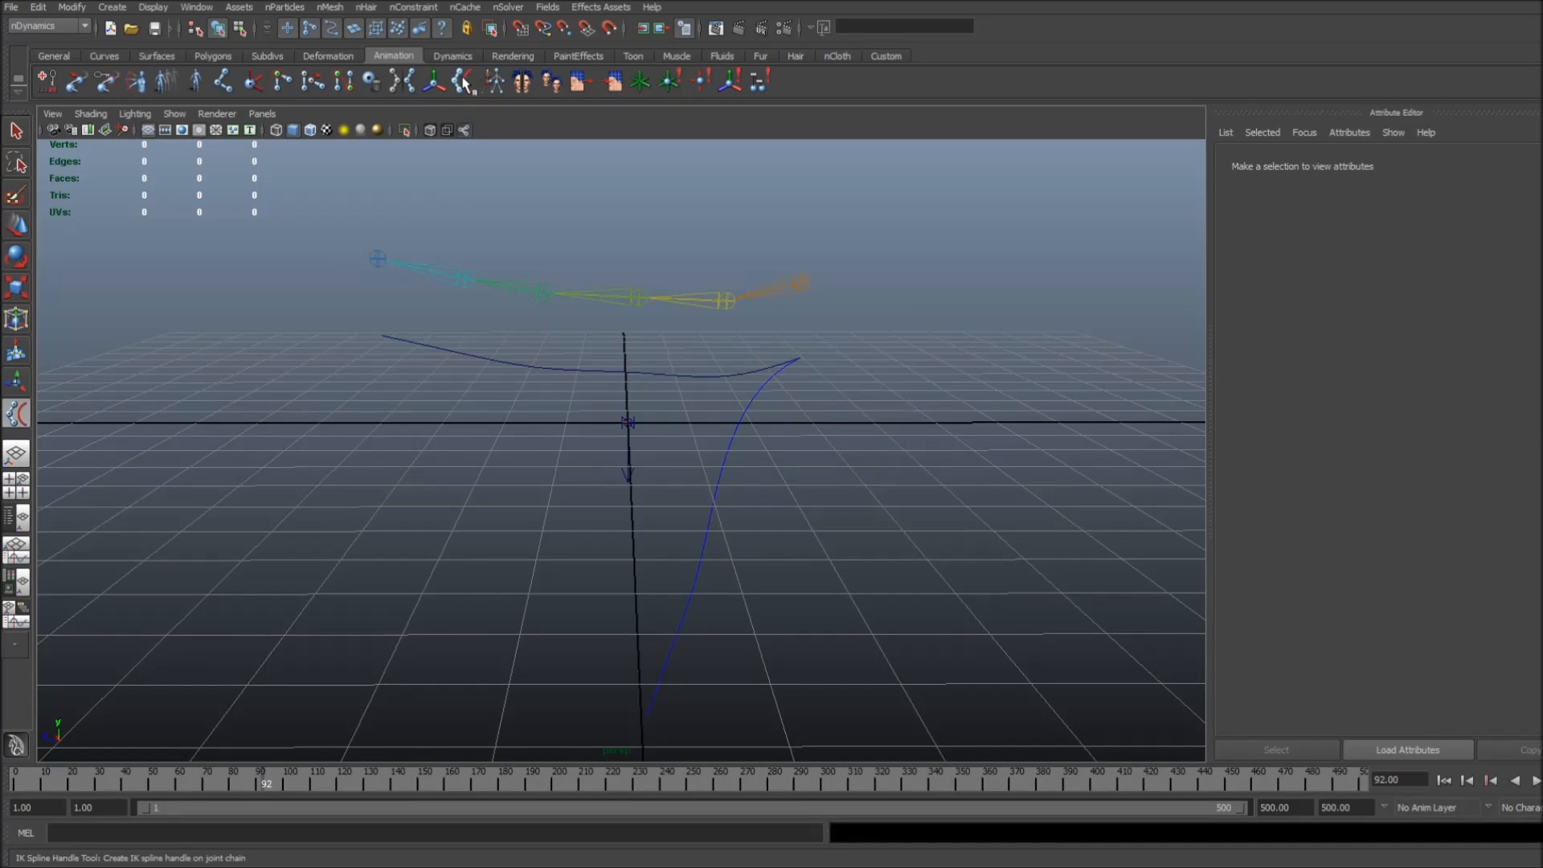
{"action": "left_click", "coordinate": [48, 26]}
{"action": "left_click", "coordinate": [36, 36]}
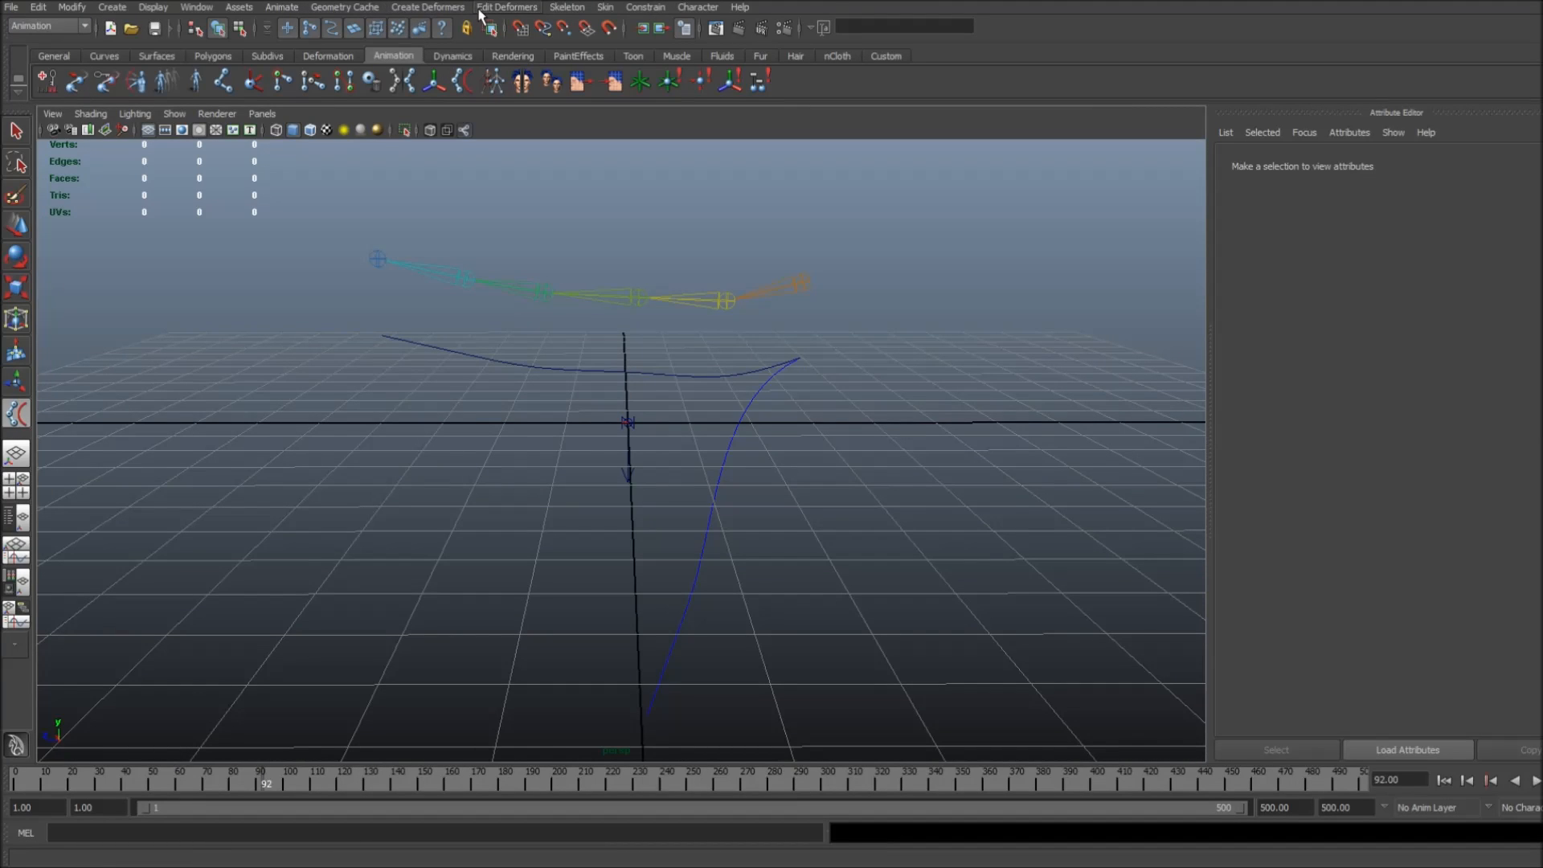
{"action": "left_click", "coordinate": [566, 7]}
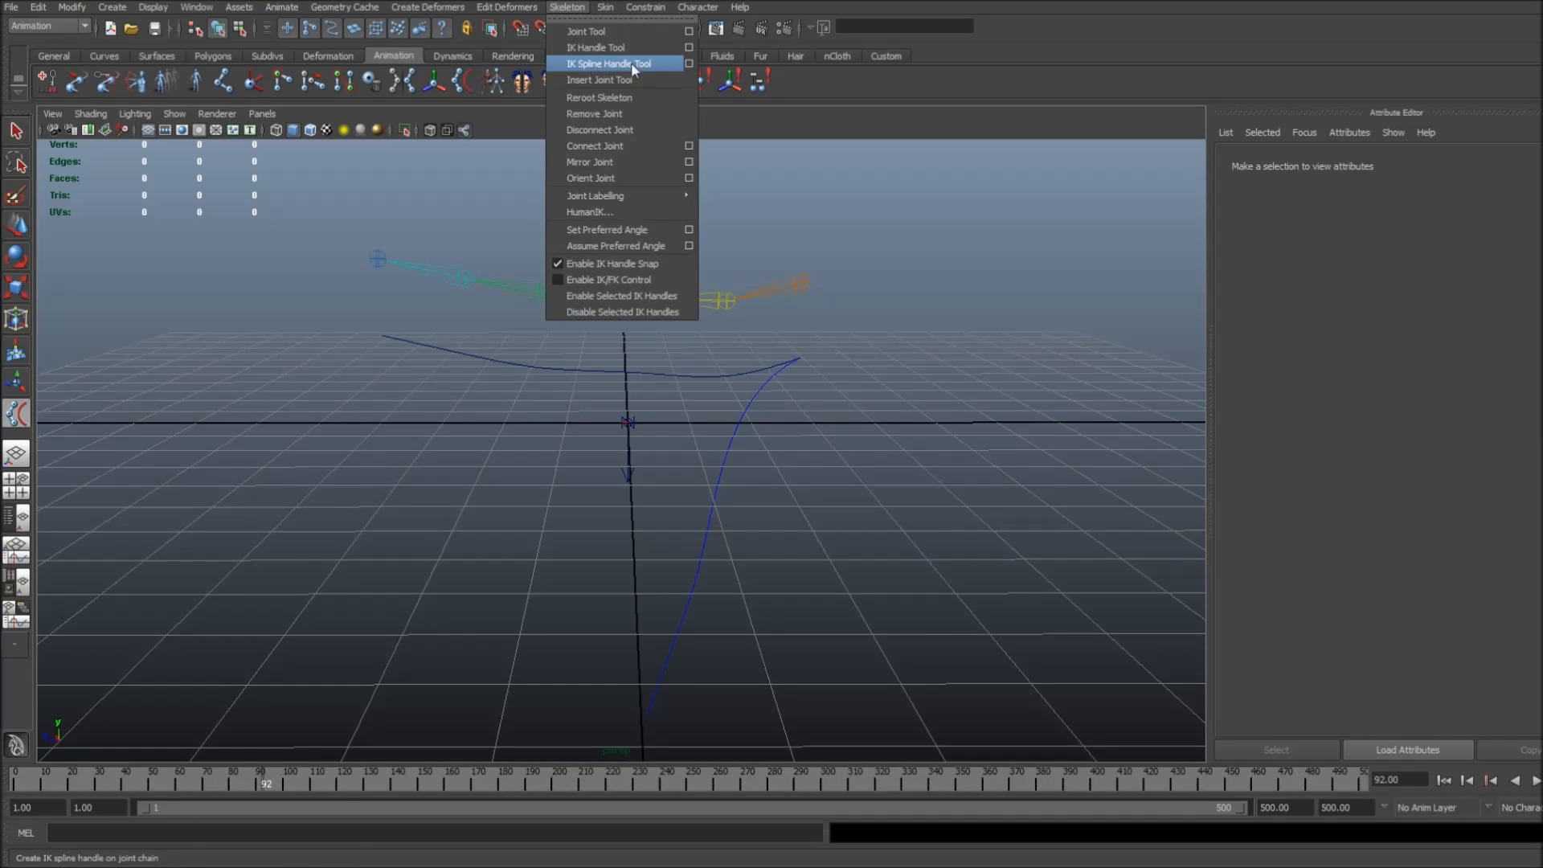
{"action": "left_click", "coordinate": [689, 64]}
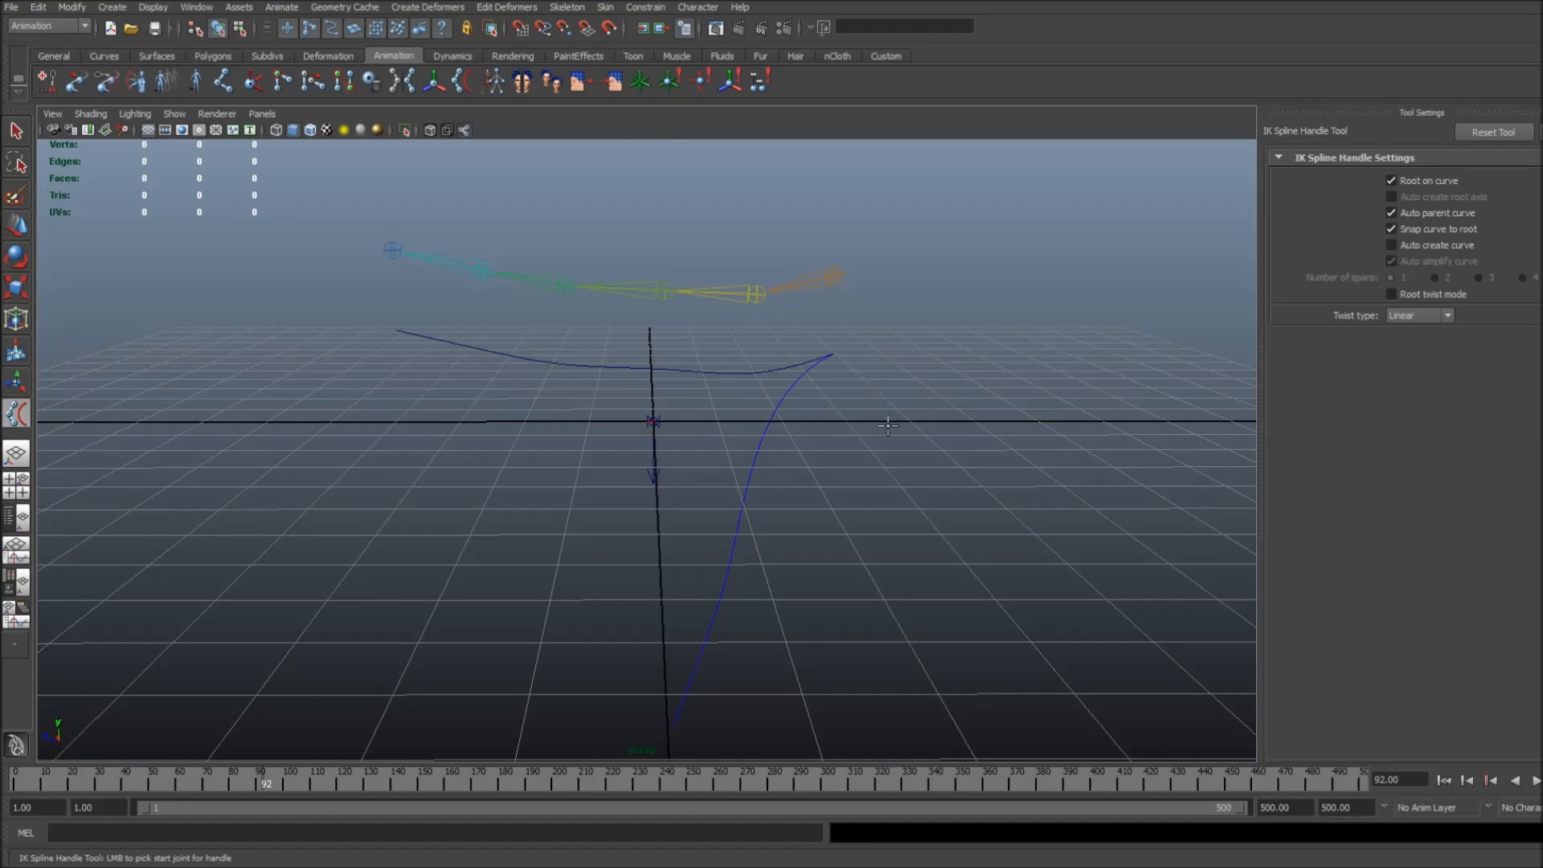
{"action": "left_click", "coordinate": [780, 403]}
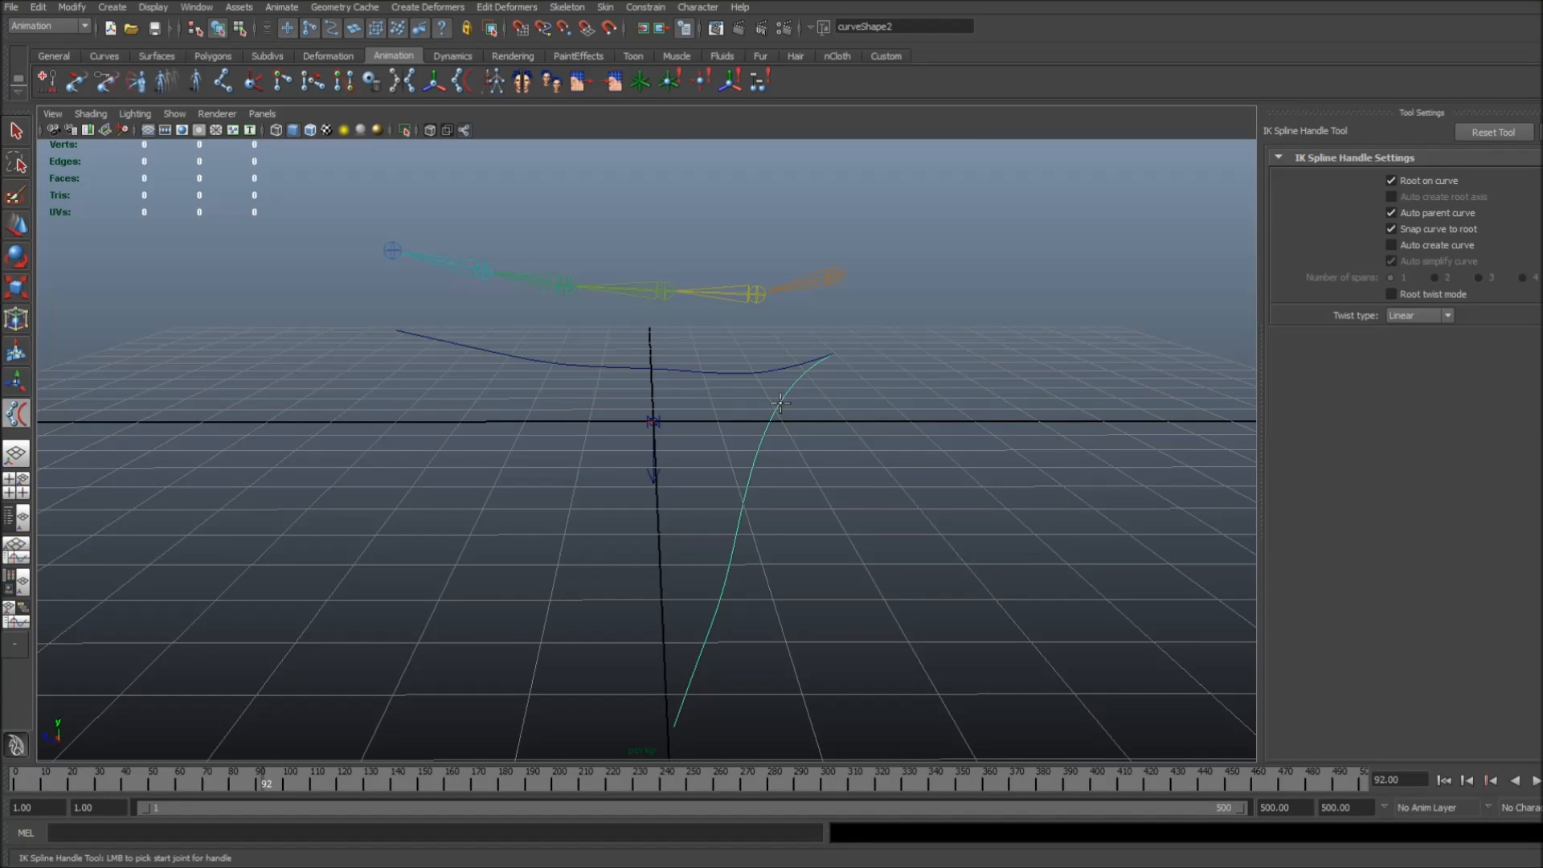
{"action": "left_click", "coordinate": [836, 276]}
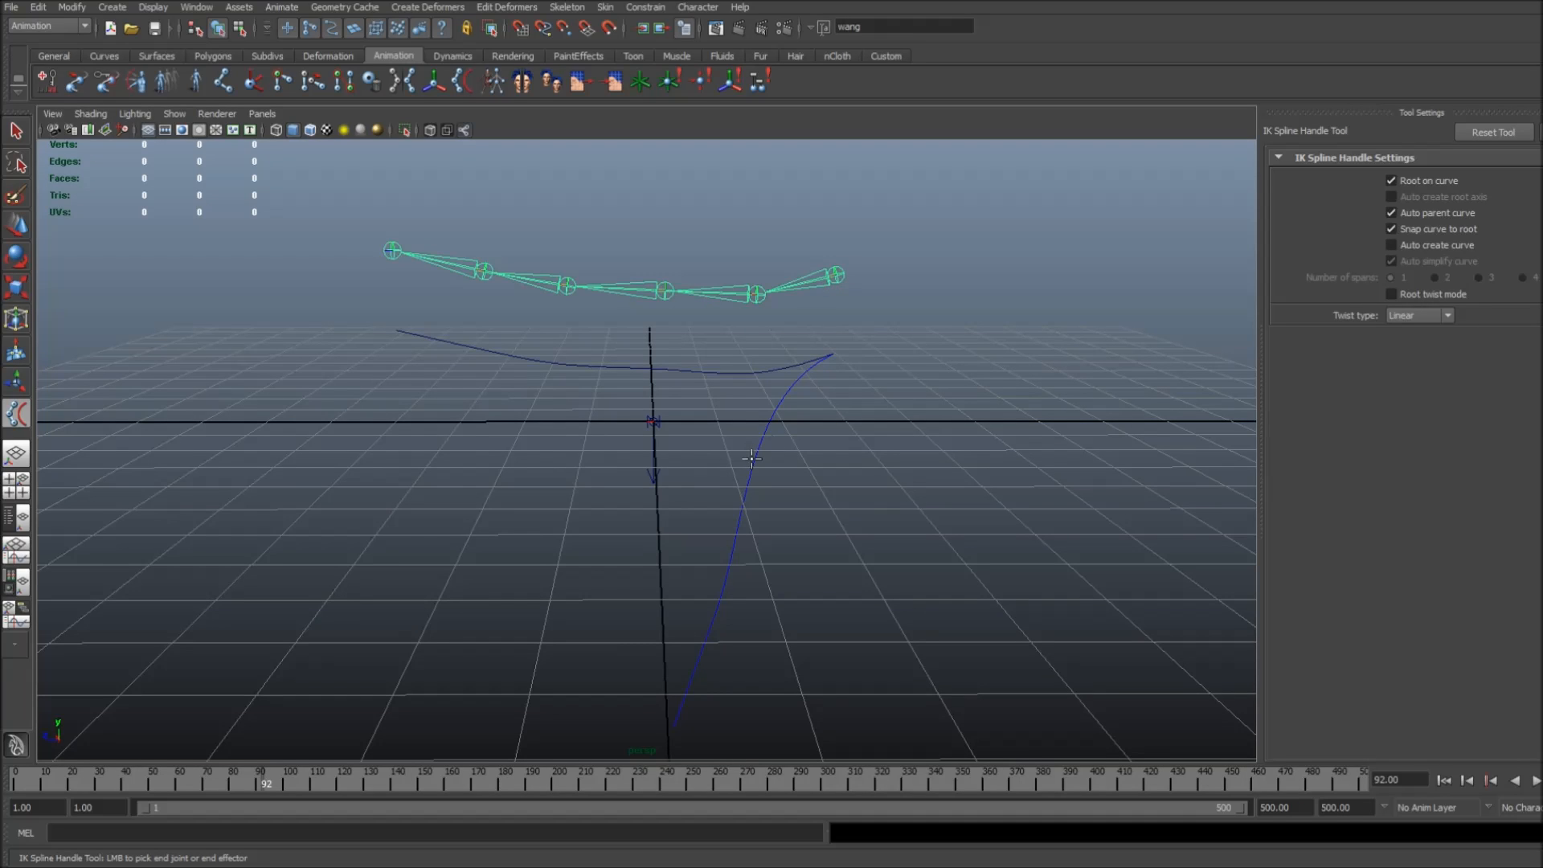
{"action": "left_click", "coordinate": [392, 252]}
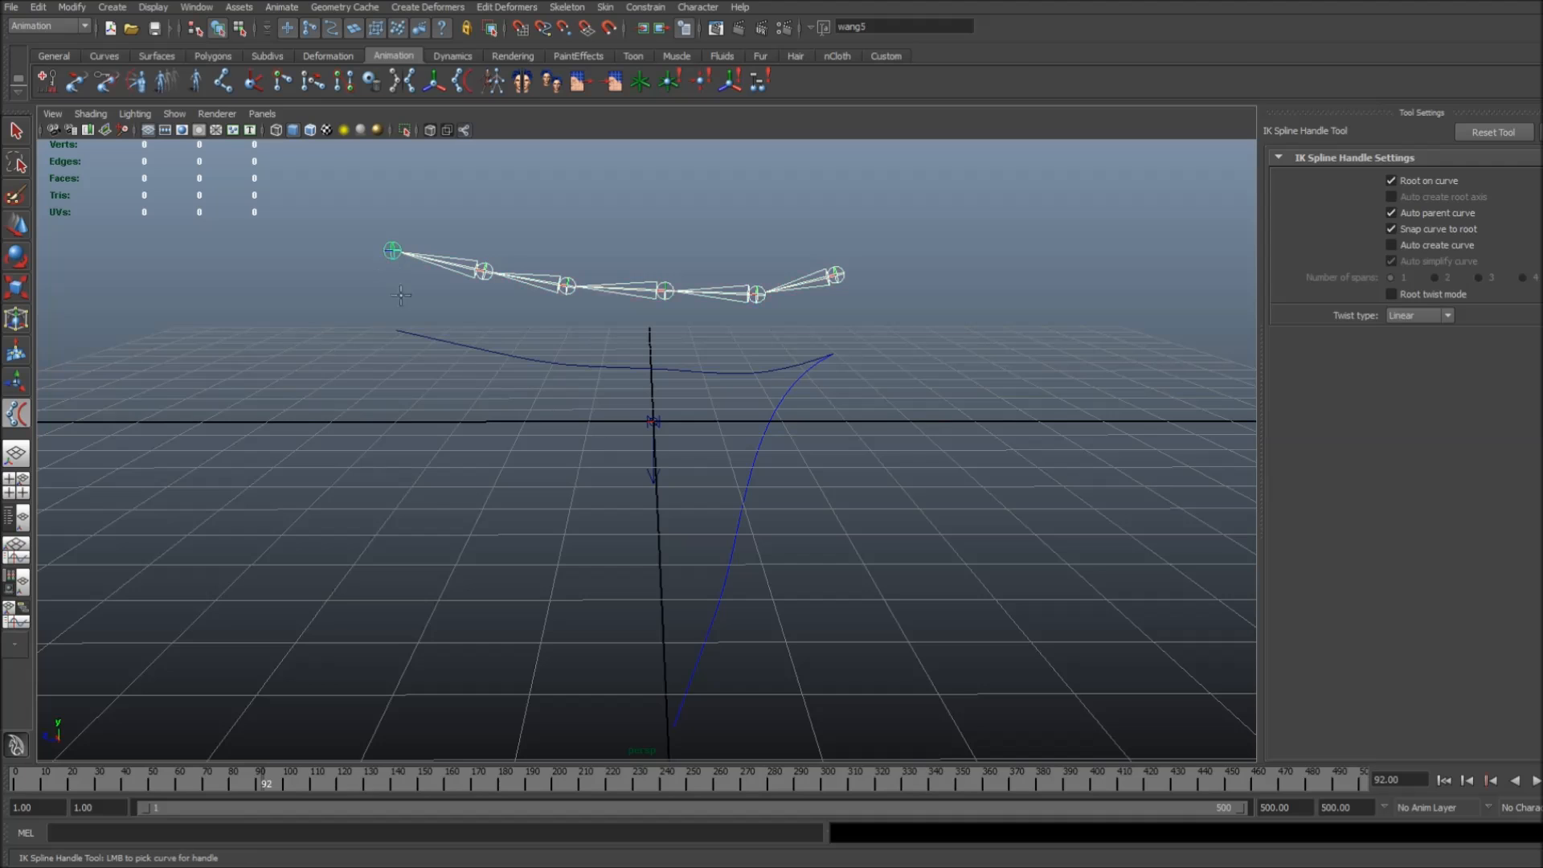
{"action": "left_click", "coordinate": [780, 402]}
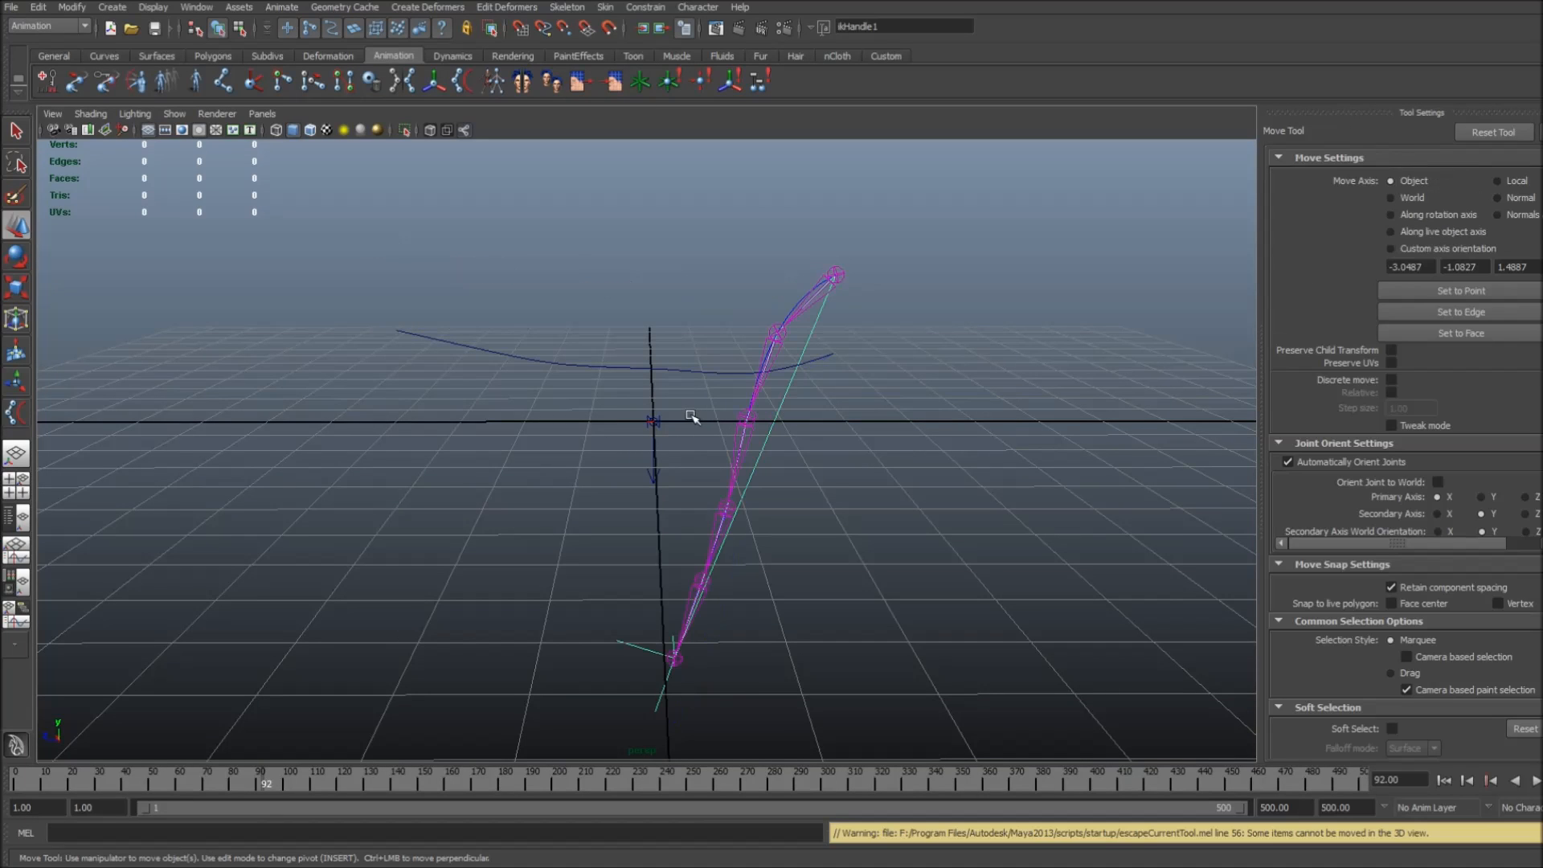
Play the simulation from the first frame to check the joint chain's motion, and return to the start.
{"action": "left_click", "coordinate": [1444, 779]}
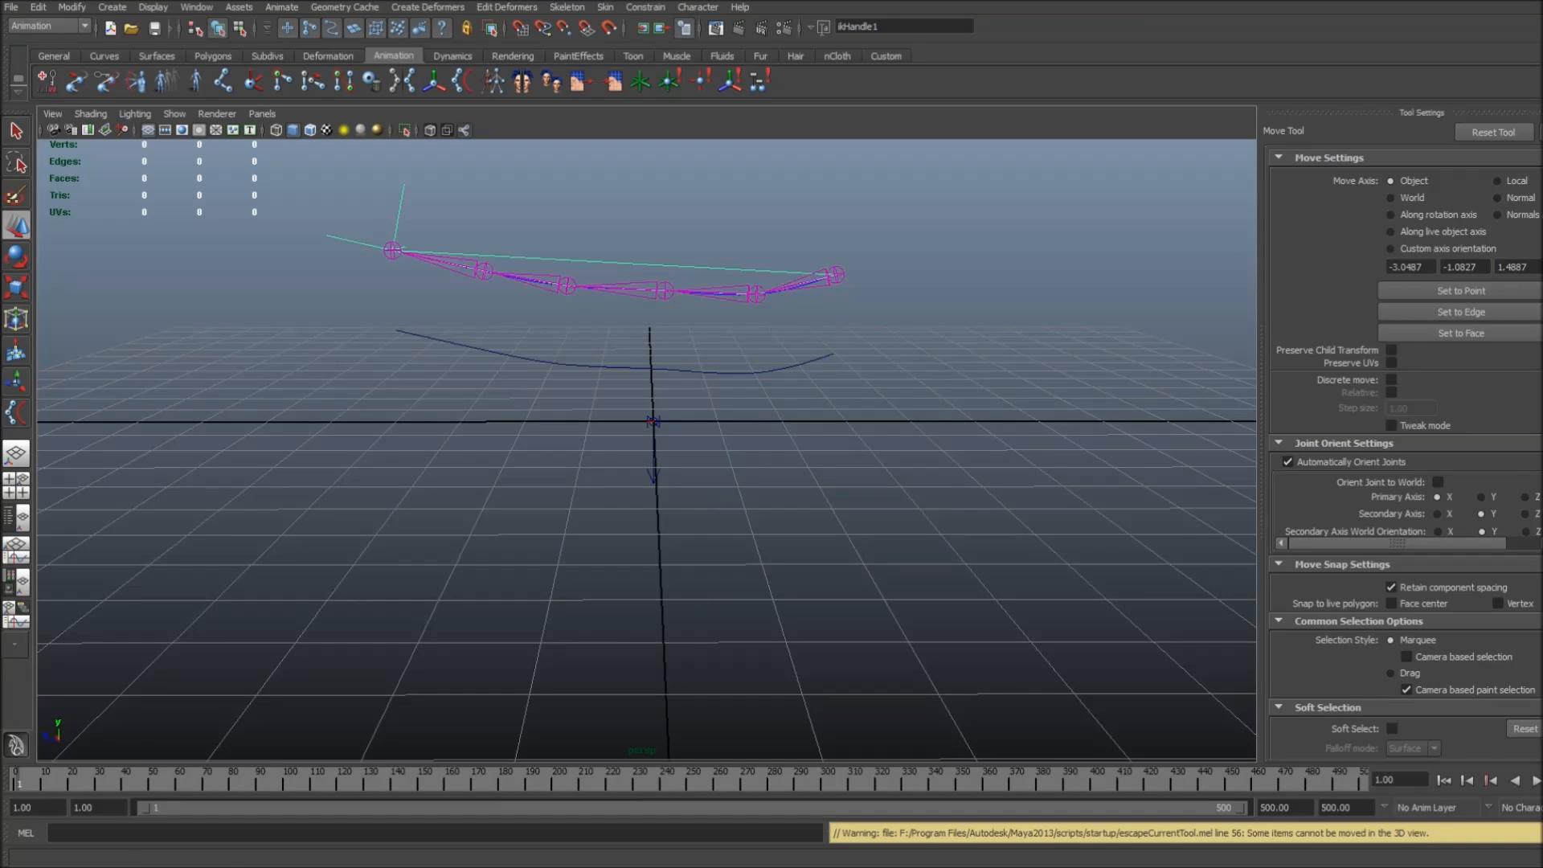
{"action": "left_click", "coordinate": [1537, 778]}
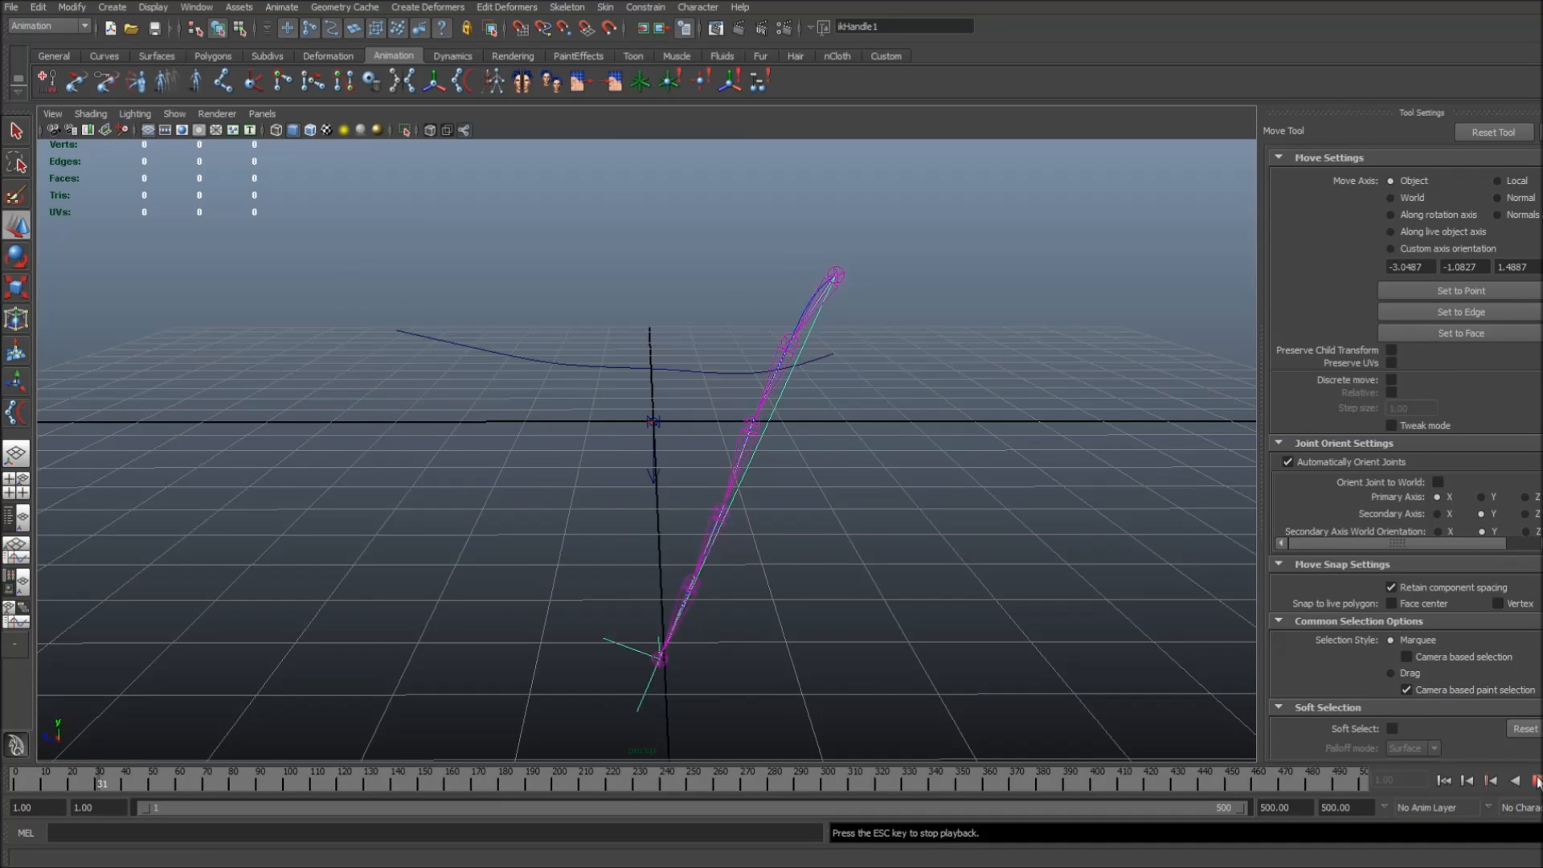
{"action": "left_click", "coordinate": [1537, 780]}
{"action": "left_click", "coordinate": [1446, 781]}
Make the mesh layer visible, play the simulation on the skinned mesh and rewind to the first frame.
{"action": "left_click", "coordinate": [1542, 348]}
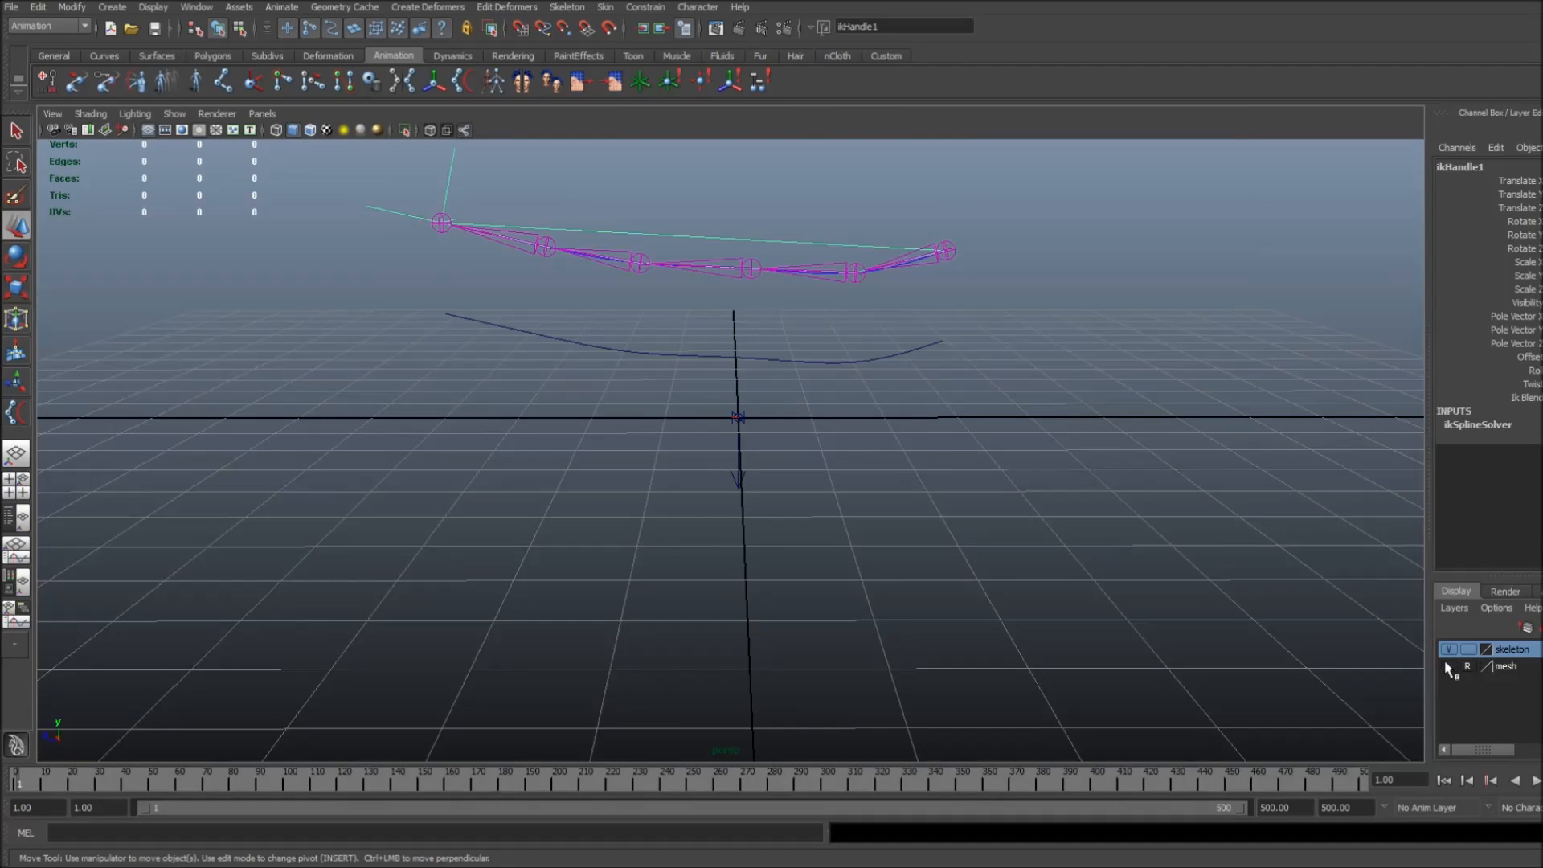
{"action": "left_click", "coordinate": [1448, 666]}
{"action": "left_click", "coordinate": [1537, 781]}
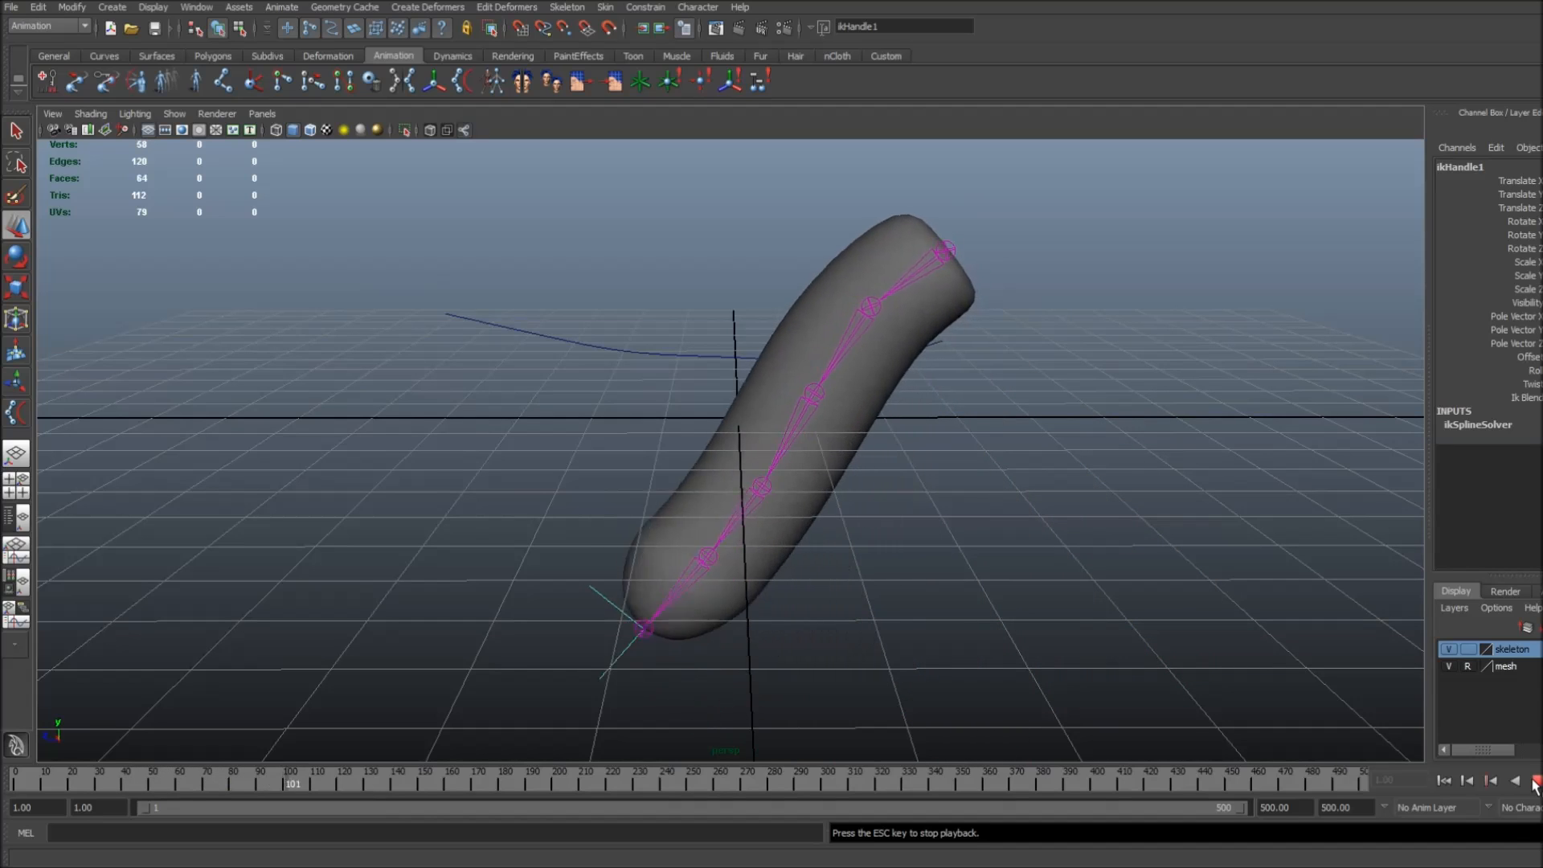
{"action": "left_click", "coordinate": [1537, 781]}
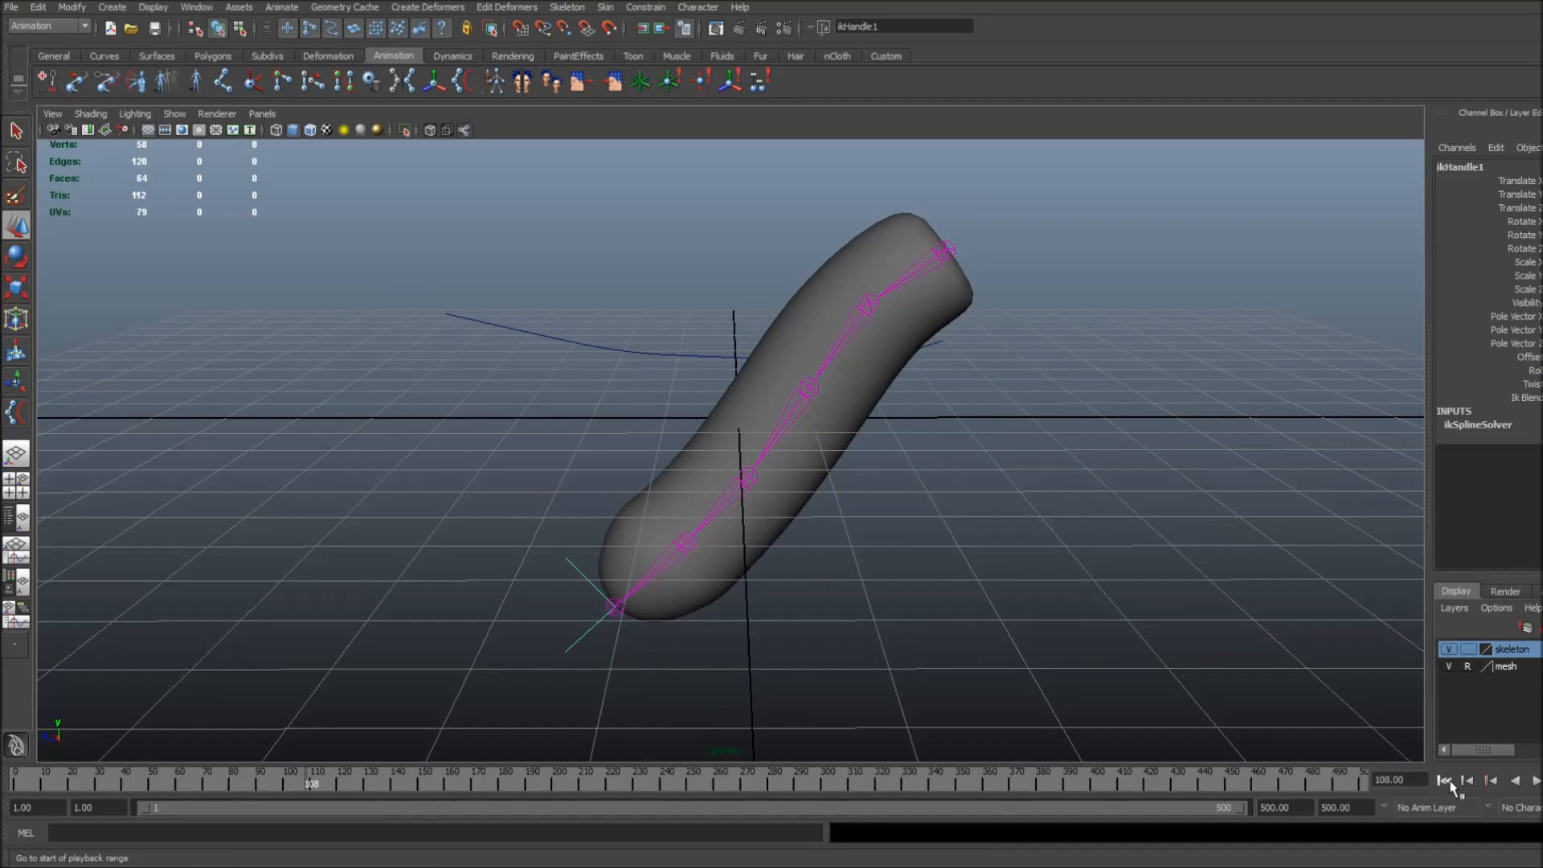
{"action": "left_click", "coordinate": [1444, 781]}
Hide the skeleton layer and set the mesh layer's display type to Template.
{"action": "middle_click_drag", "start_coordinate": [730, 239], "coordinate": [701, 357], "text": "alt"}
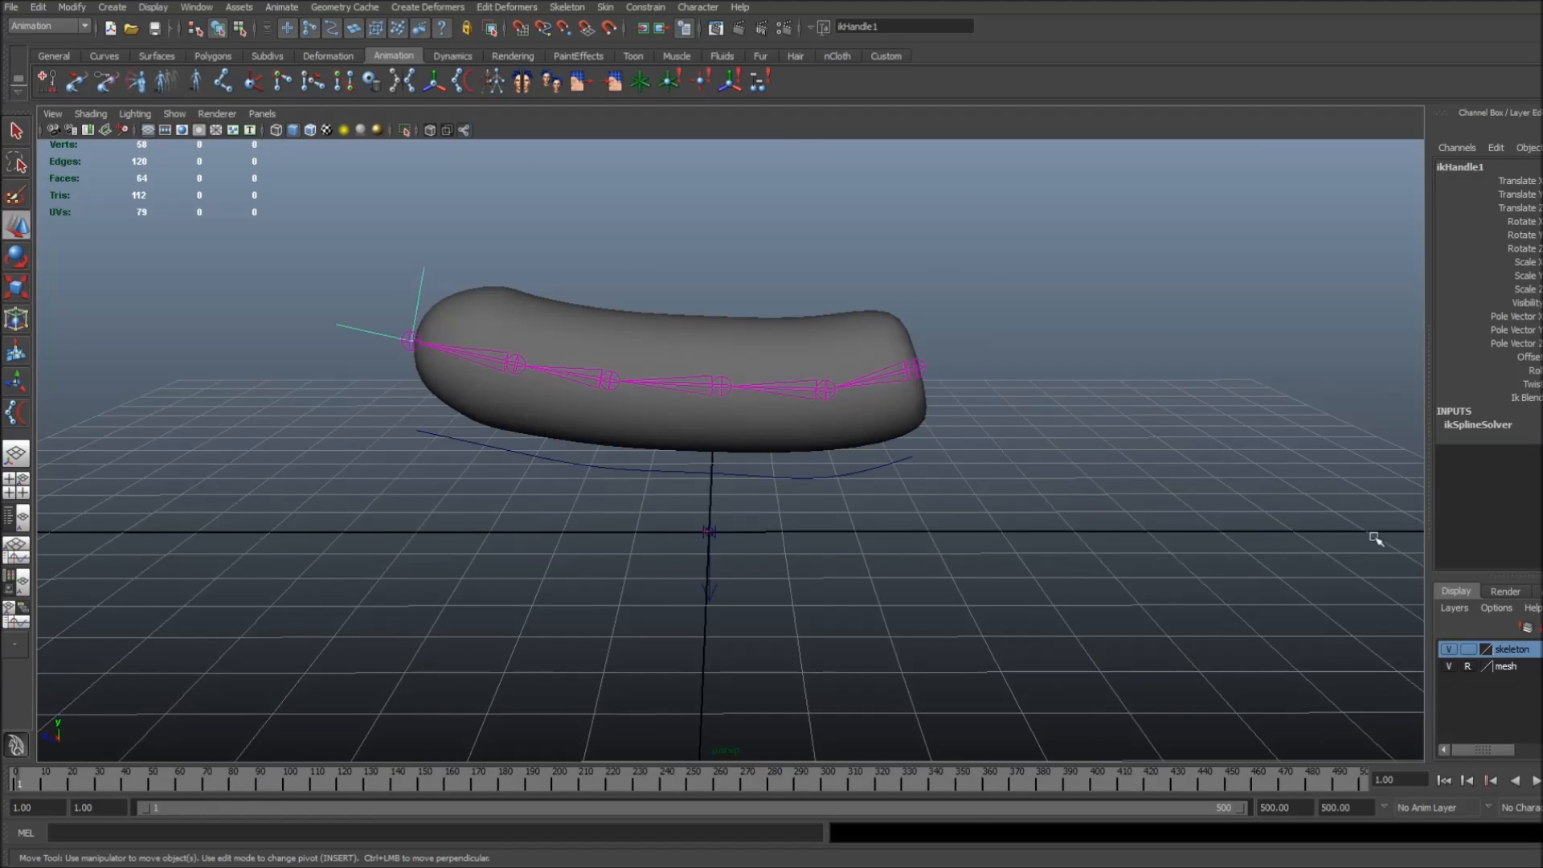
{"action": "left_click", "coordinate": [1448, 648]}
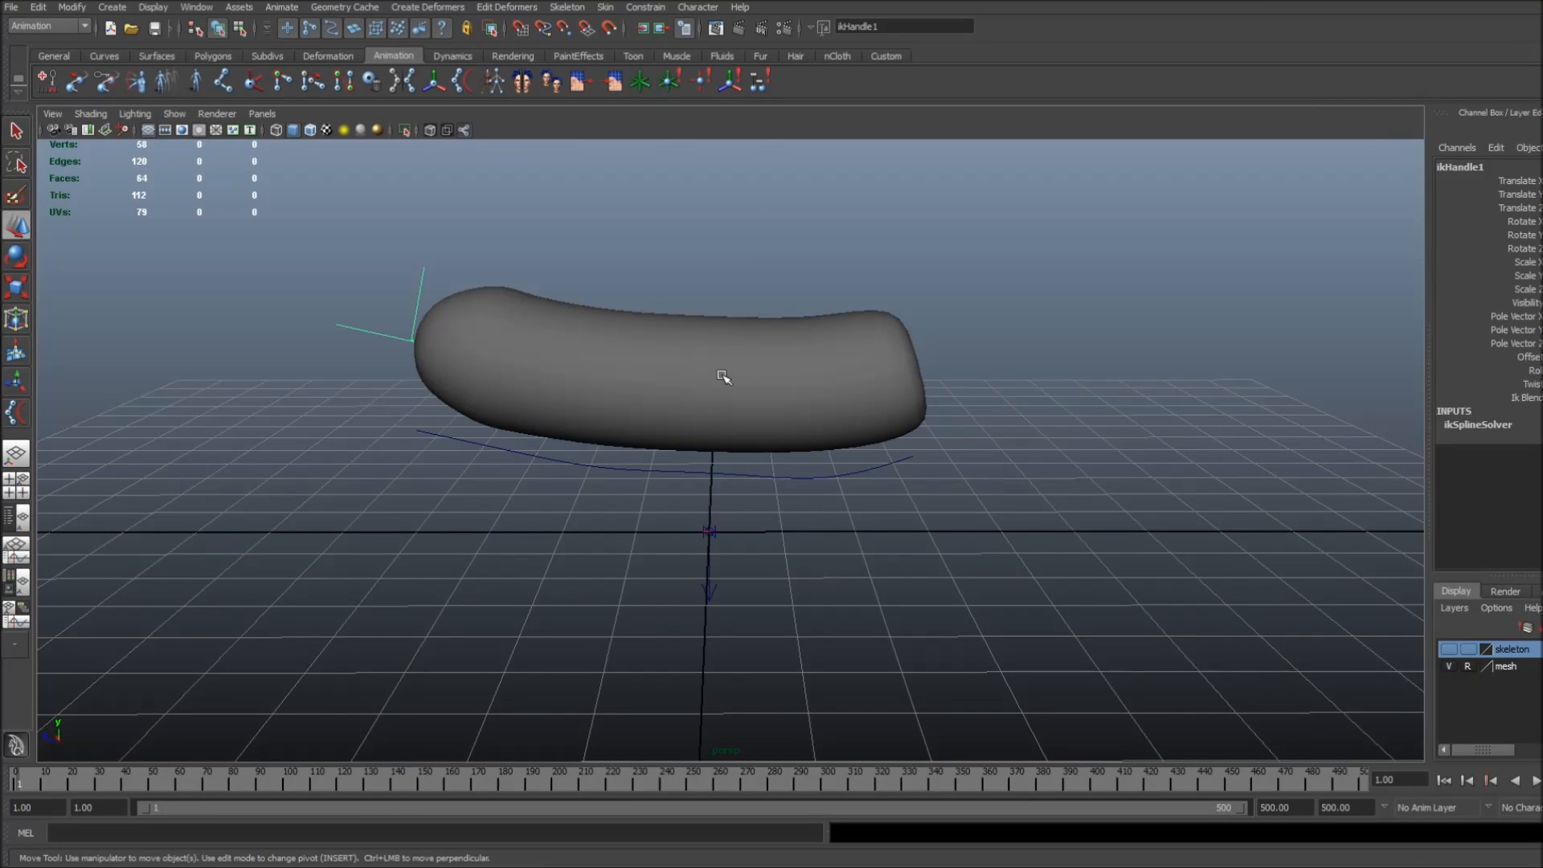
{"action": "left_click", "coordinate": [1469, 667]}
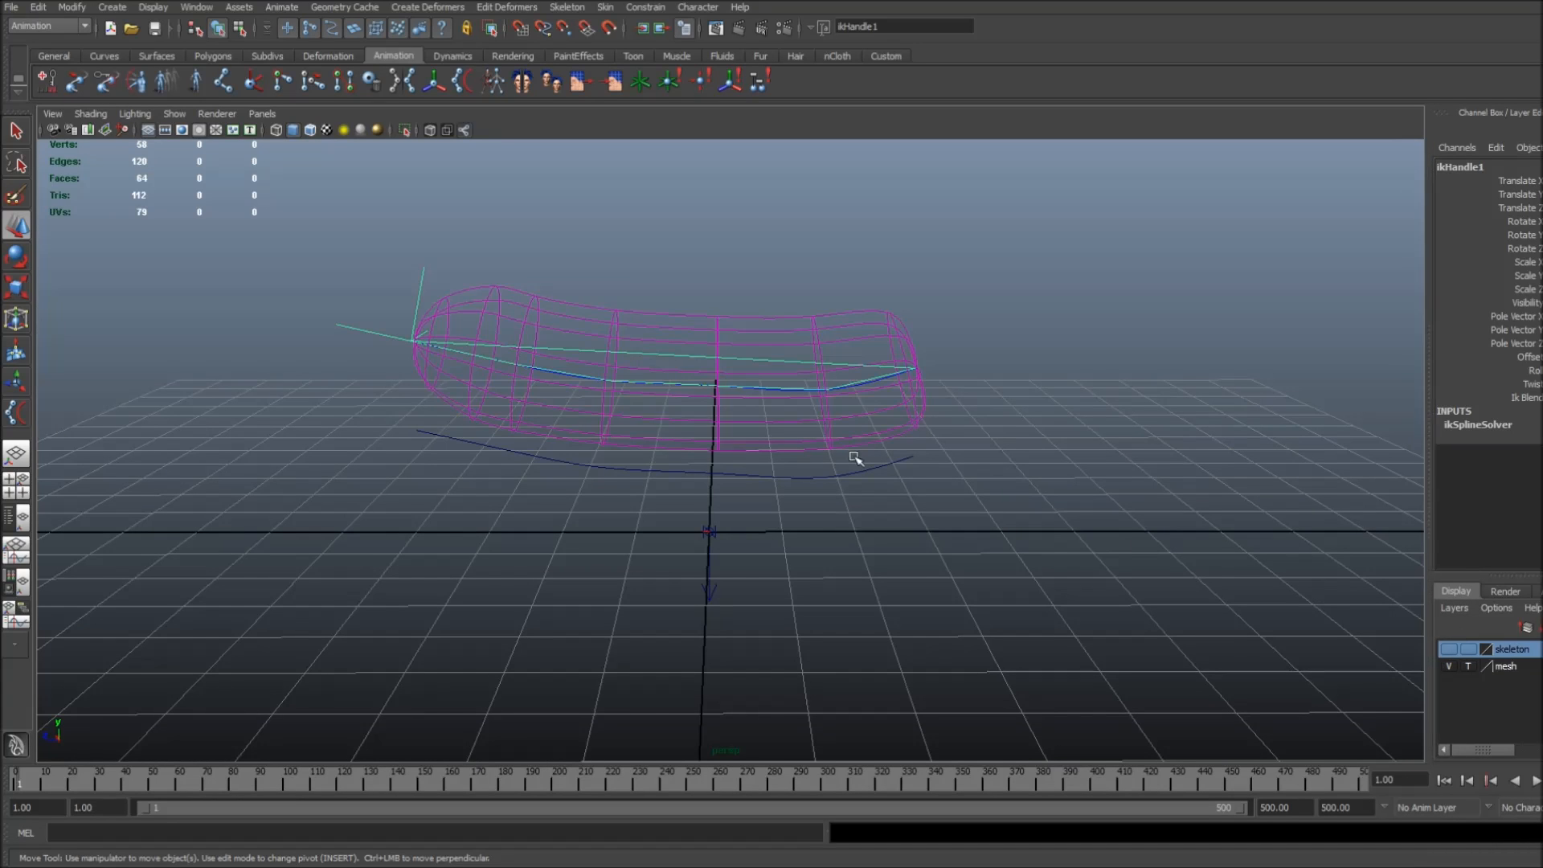
Set the Solver Display in the dynamic curve's hair system collision settings to Collision Thickness.
{"action": "left_click", "coordinate": [775, 388]}
{"action": "right_click_drag", "start_coordinate": [587, 347], "coordinate": [997, 341], "text": "alt"}
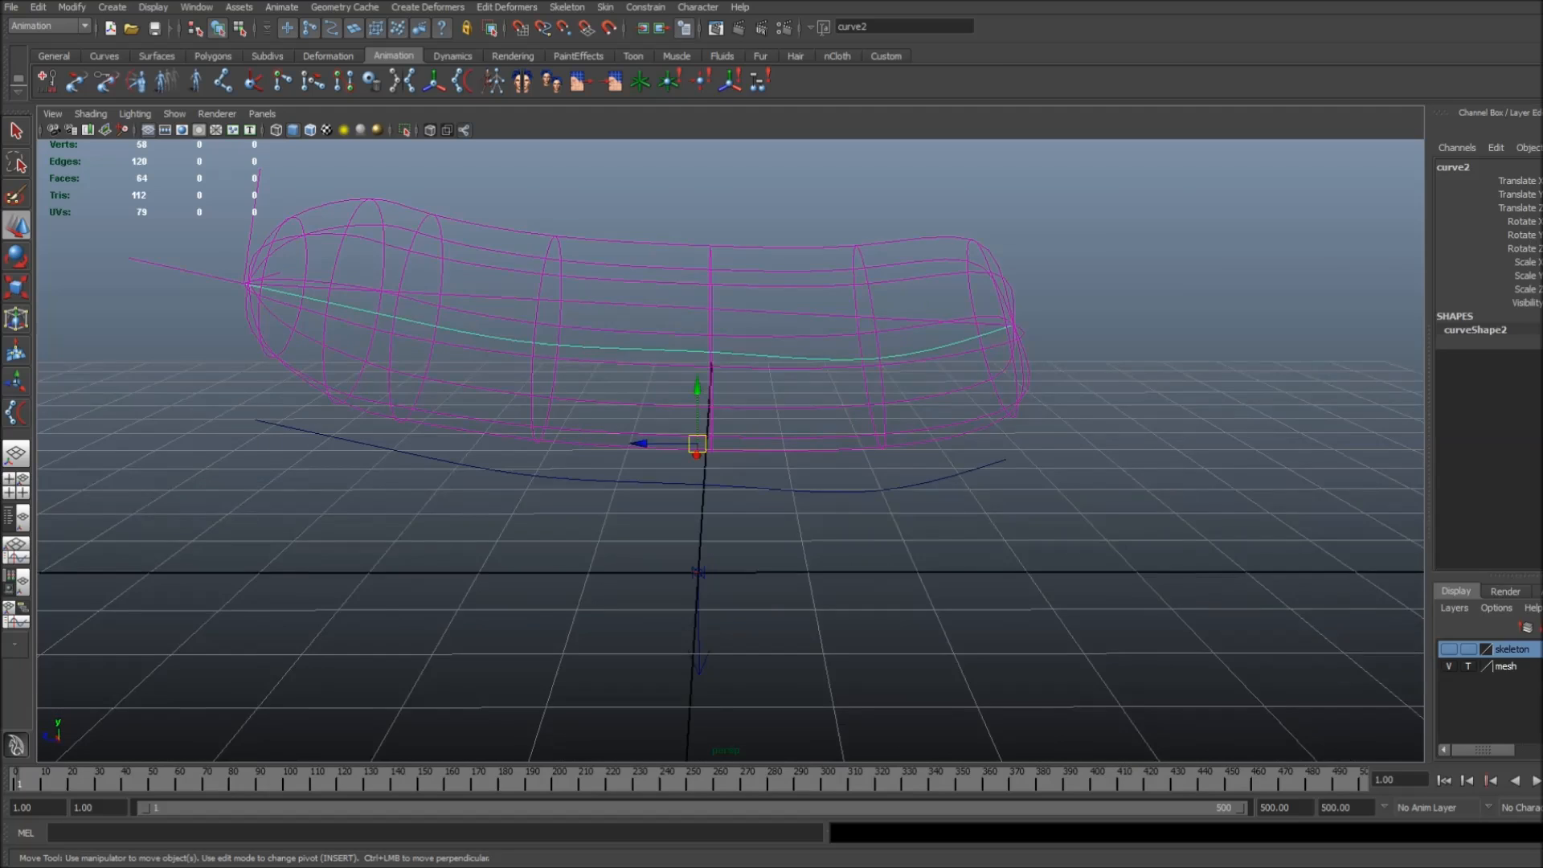
{"action": "key", "text": "ctrl+a"}
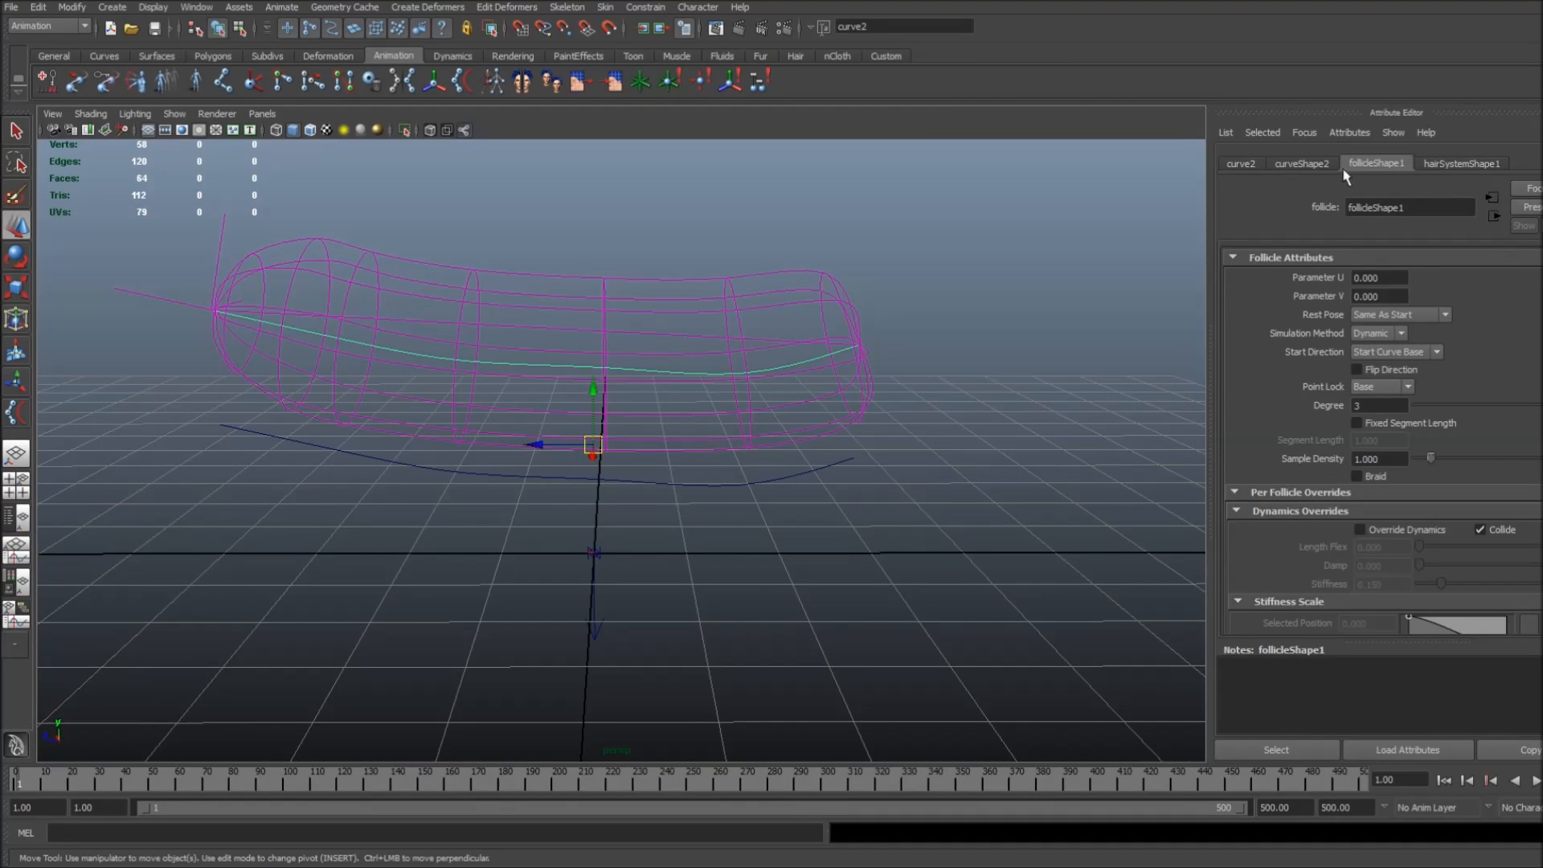
{"action": "left_click", "coordinate": [1461, 163]}
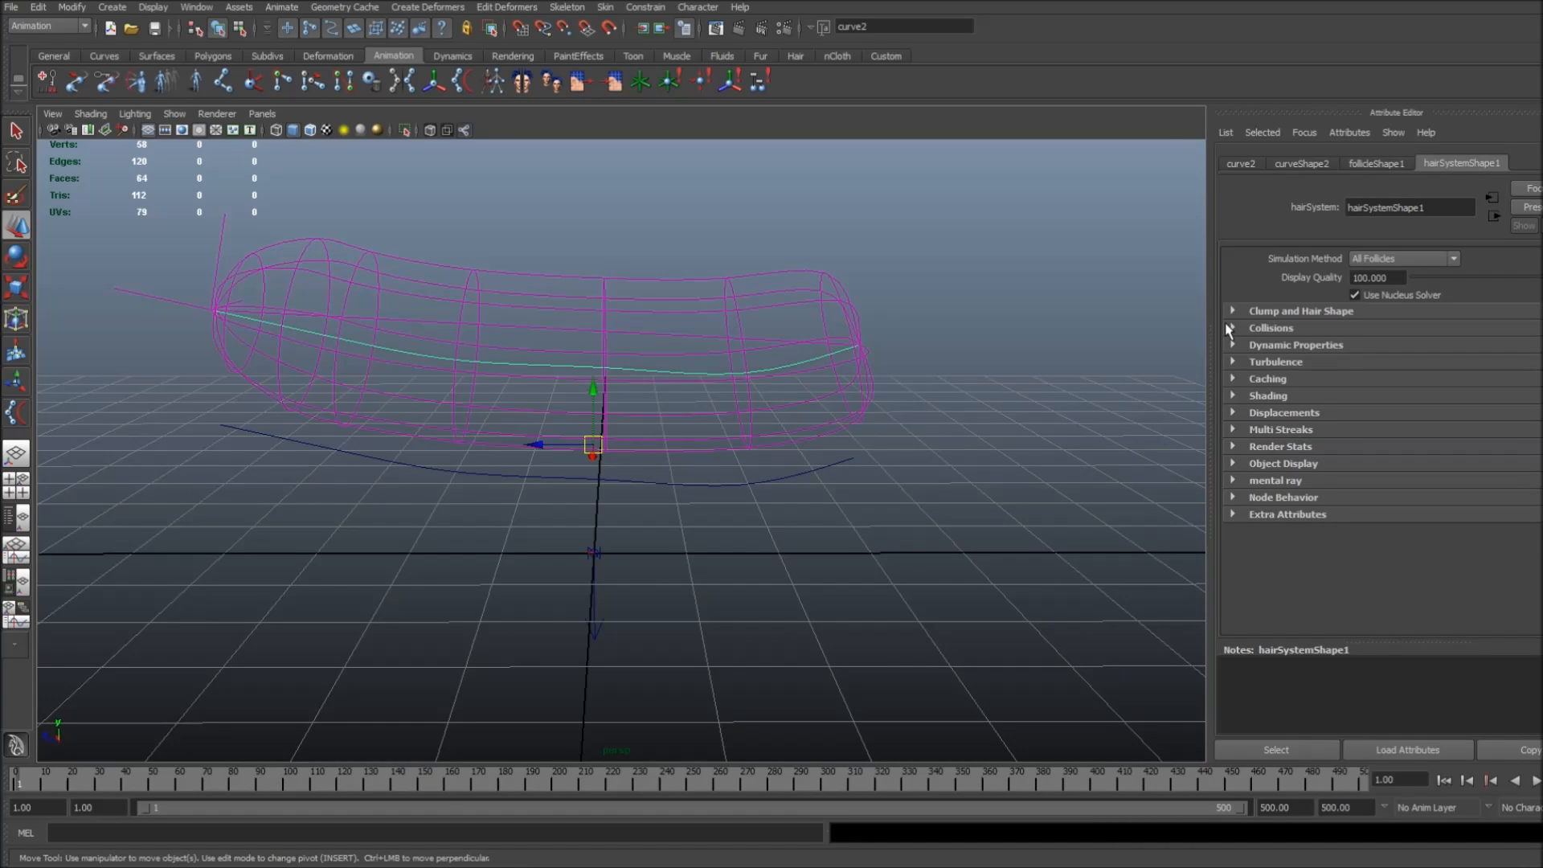
{"action": "left_click", "coordinate": [1272, 328]}
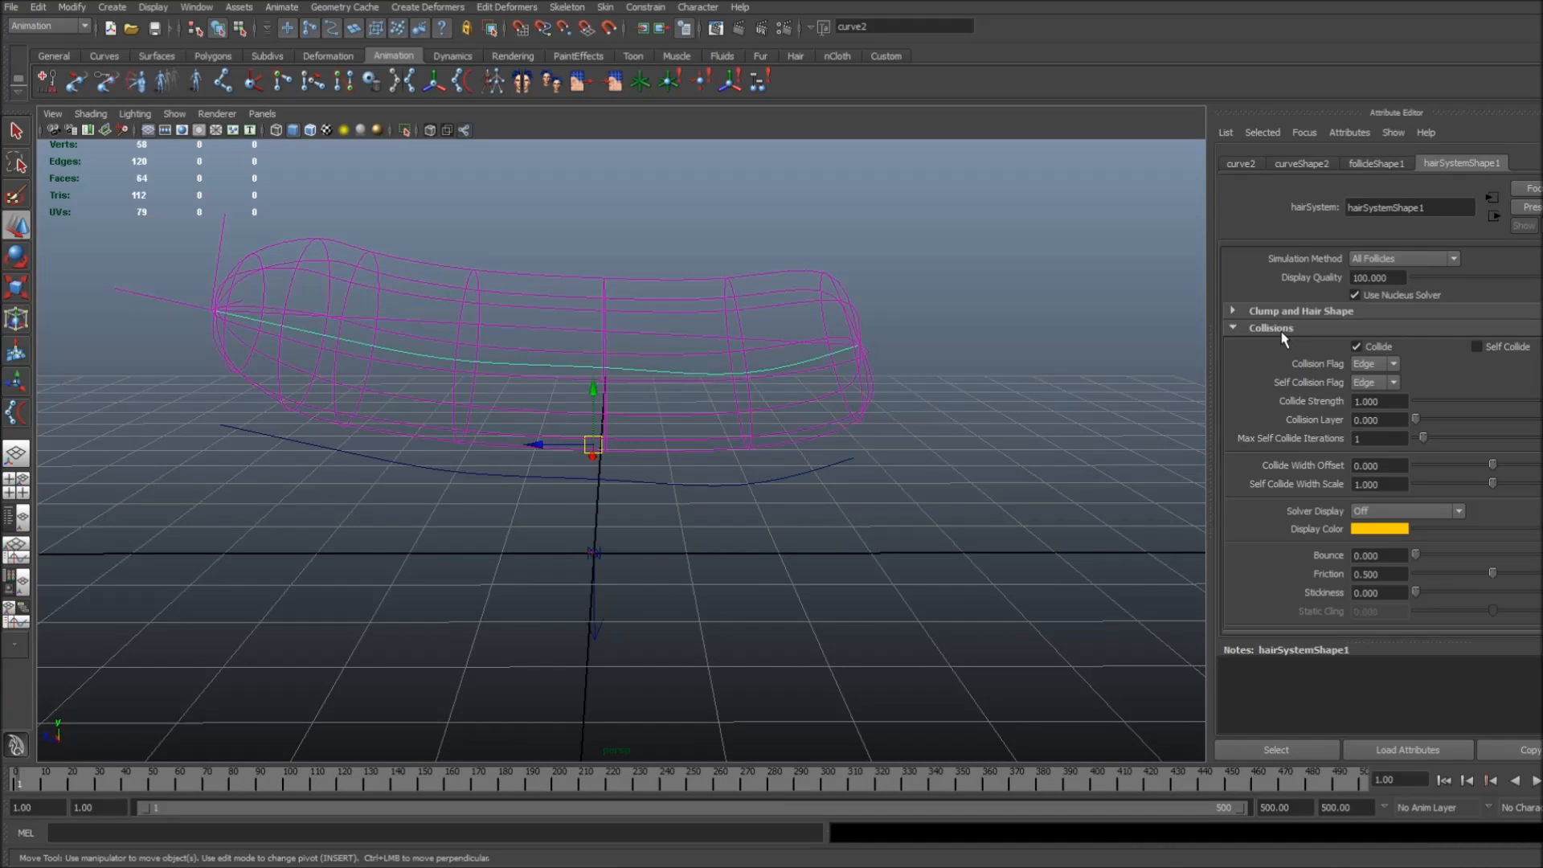
{"action": "left_click_drag", "start_coordinate": [696, 337], "coordinate": [725, 383], "text": "alt"}
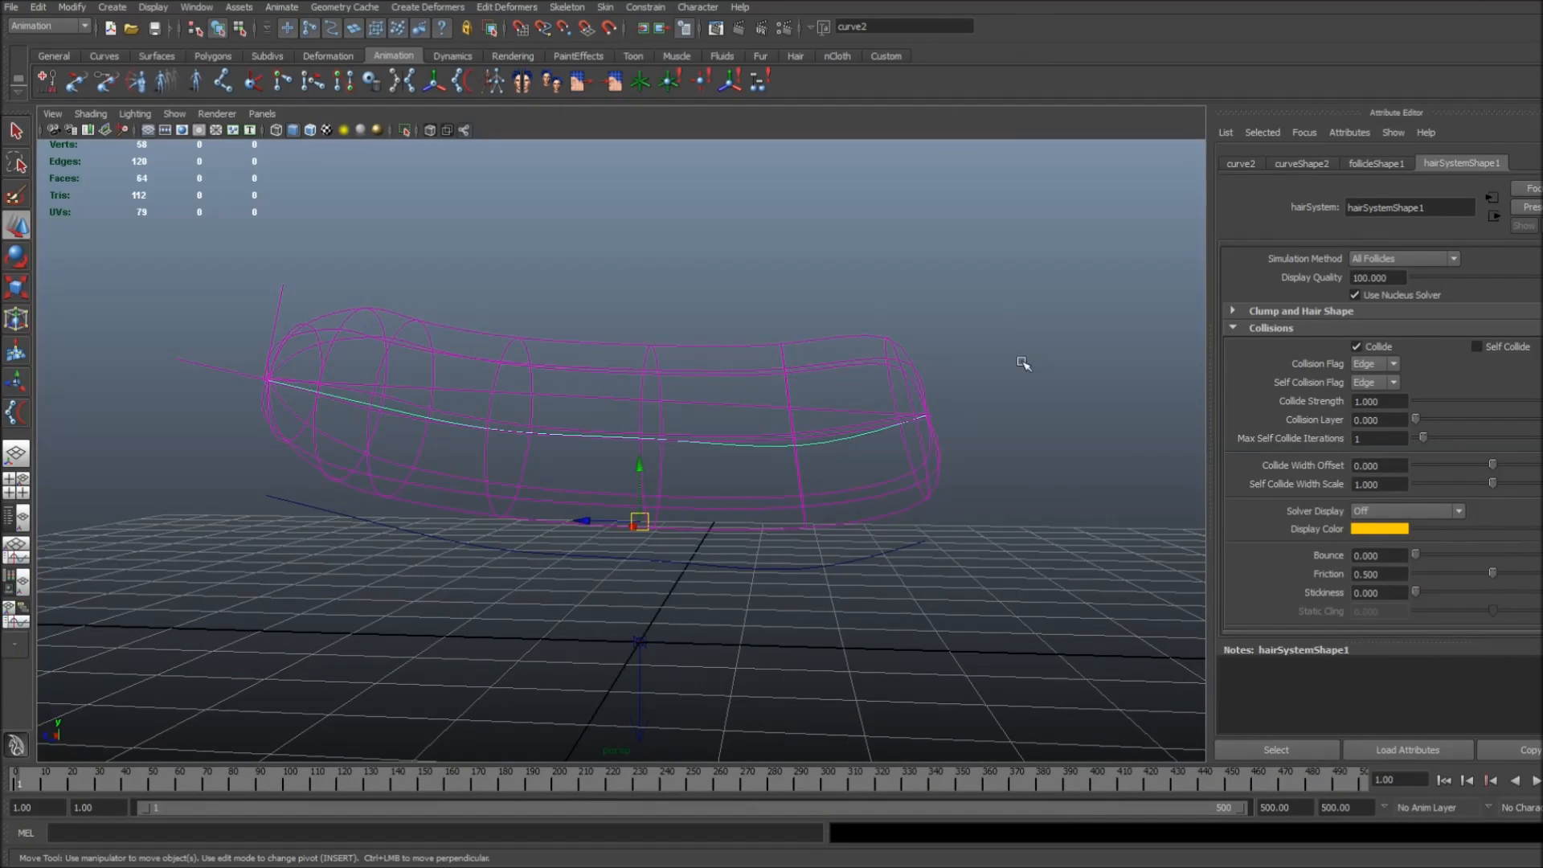
{"action": "left_click_drag", "start_coordinate": [906, 351], "coordinate": [1036, 370], "text": "alt"}
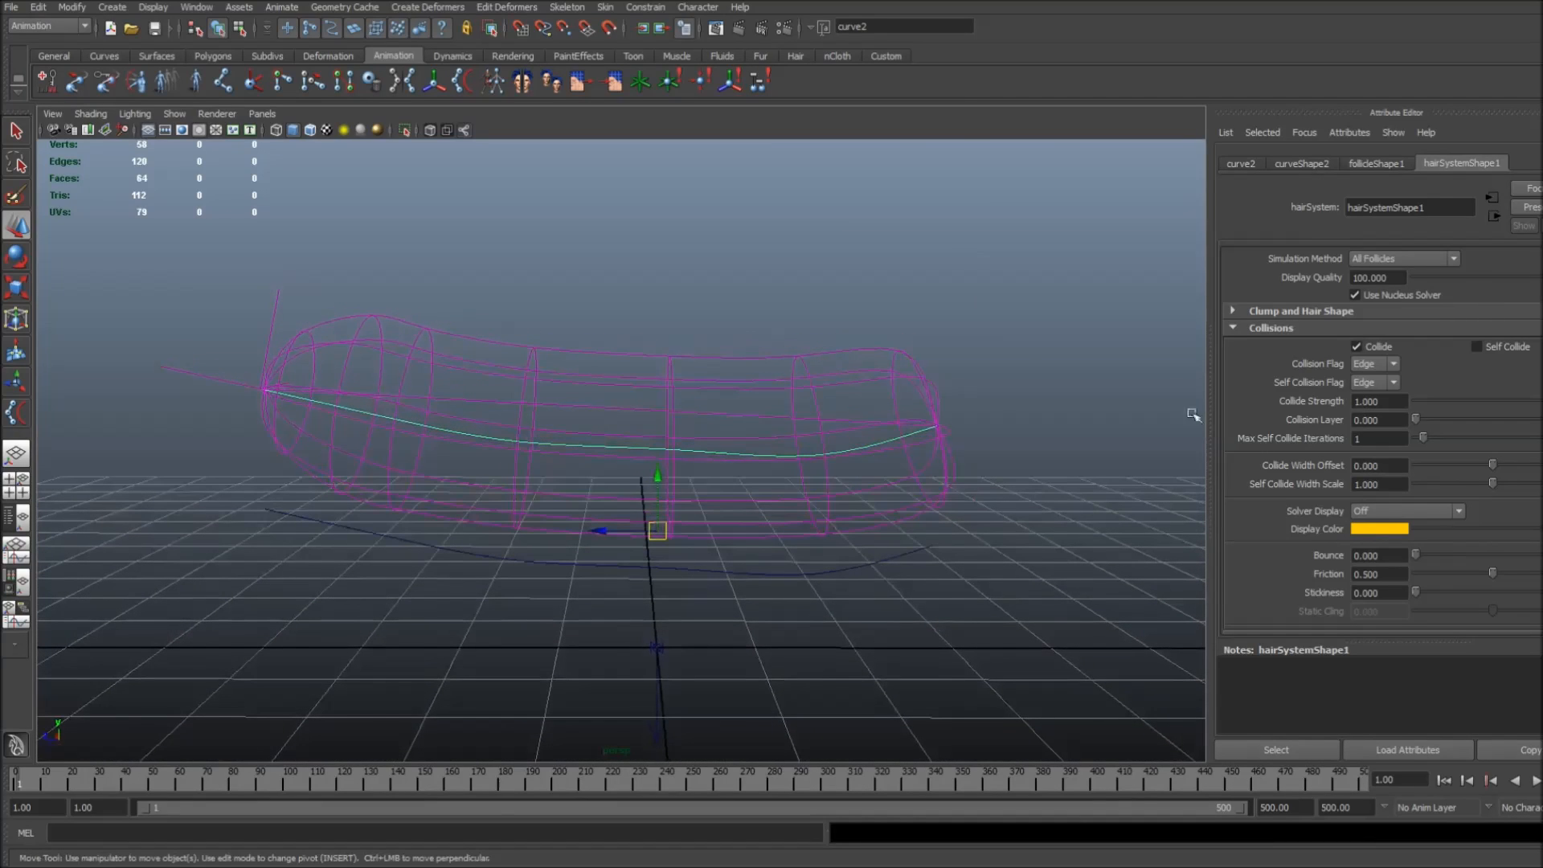
{"action": "left_click", "coordinate": [1425, 512]}
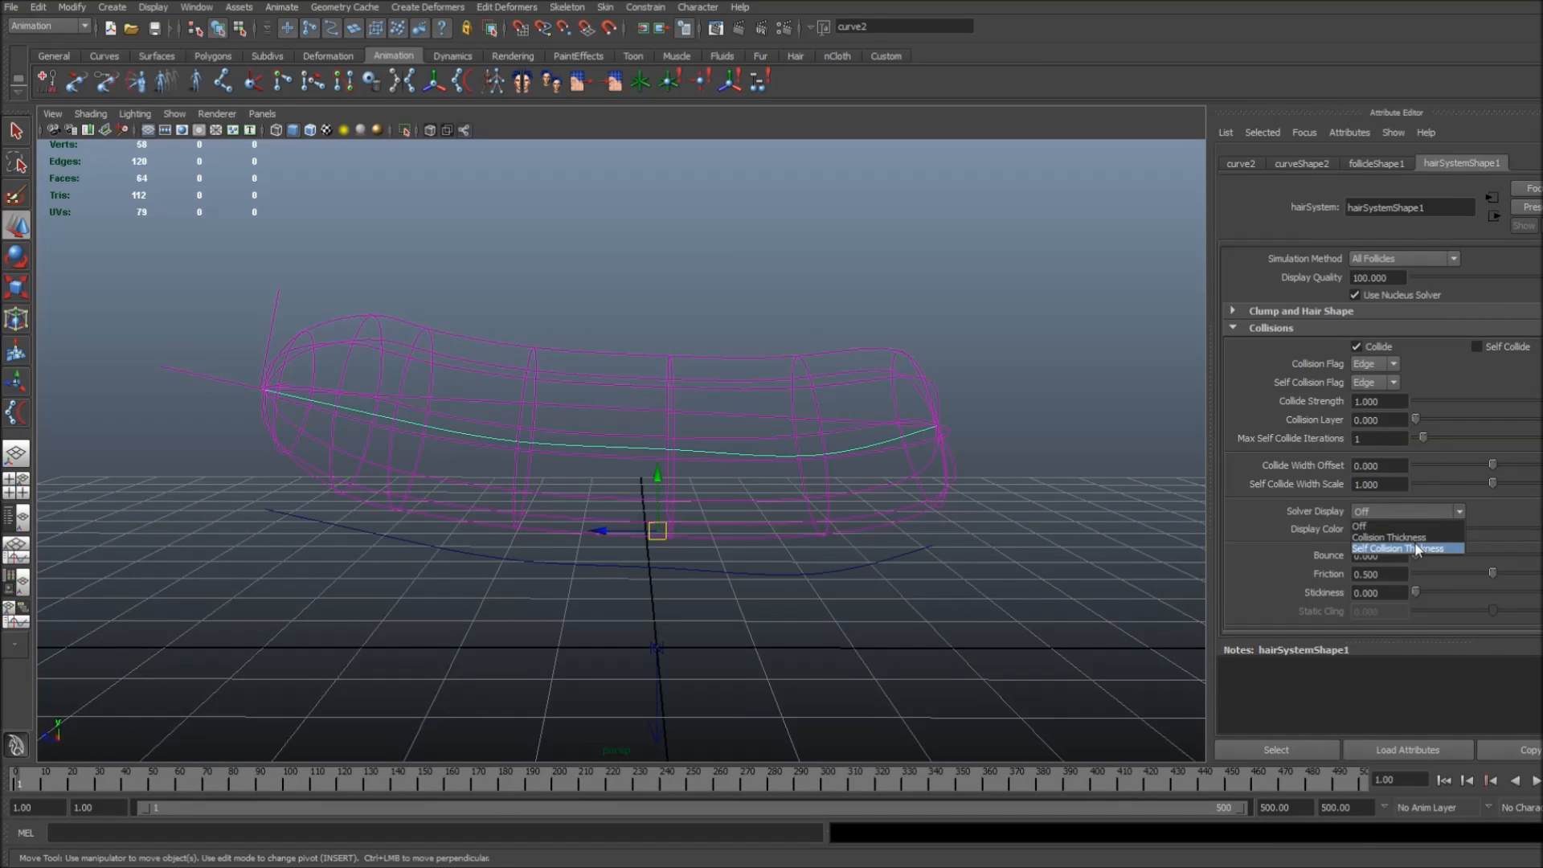
{"action": "left_click", "coordinate": [1424, 537]}
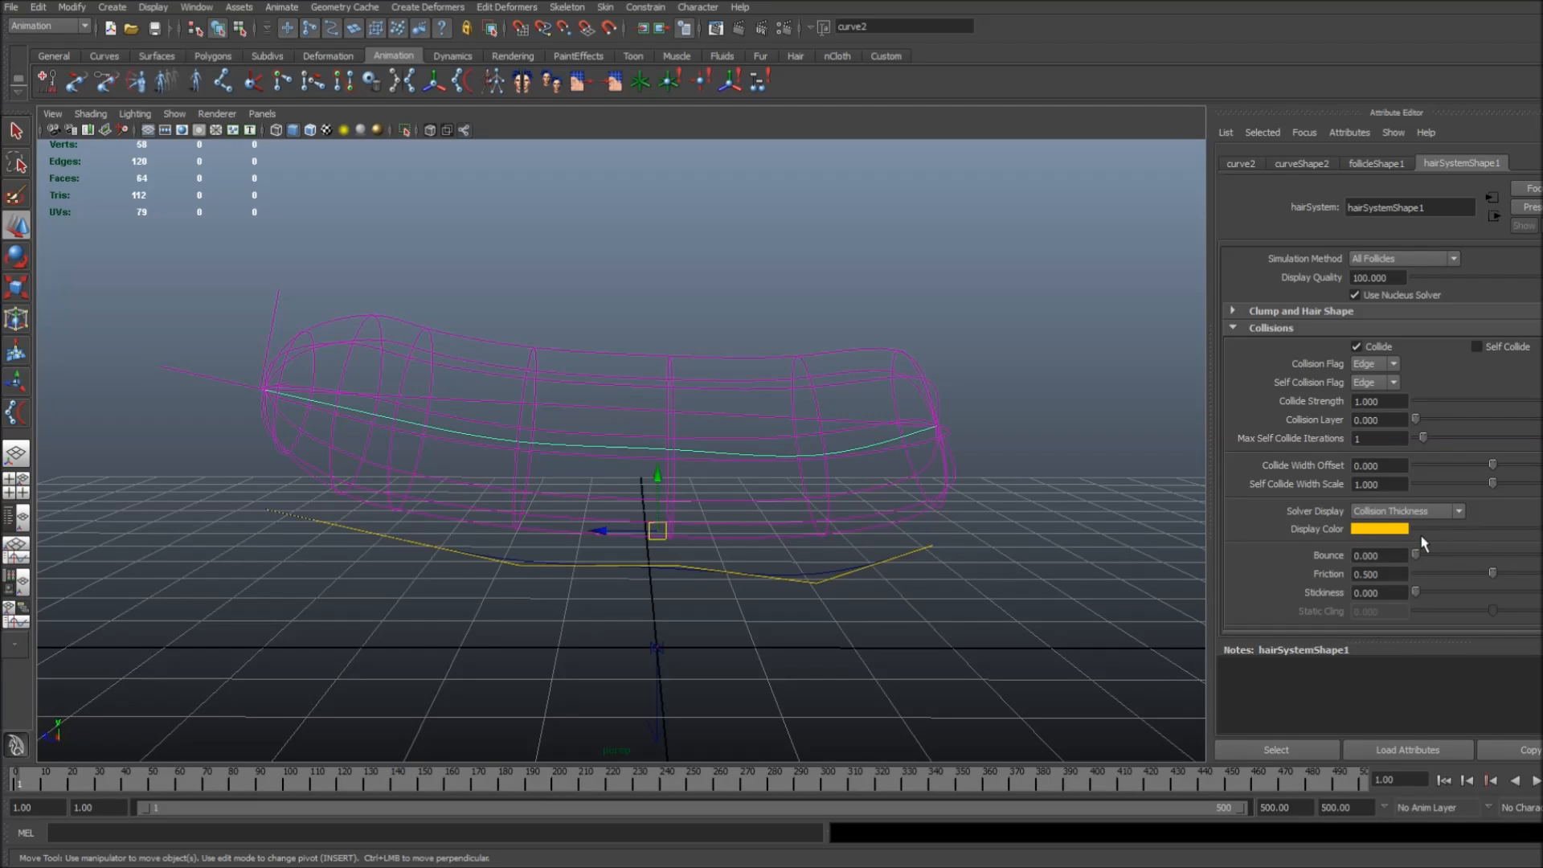
Move the dynamic curve vertically so its pivot sits at the origin and it lines up with the yellow collision thickness display.
{"action": "mouse_move", "coordinate": [798, 474]}
{"action": "left_mouse_down", "text": "alt"}
{"action": "mouse_move", "coordinate": [865, 444]}
{"action": "mouse_move", "coordinate": [817, 466]}
{"action": "left_mouse_up", "text": "alt"}
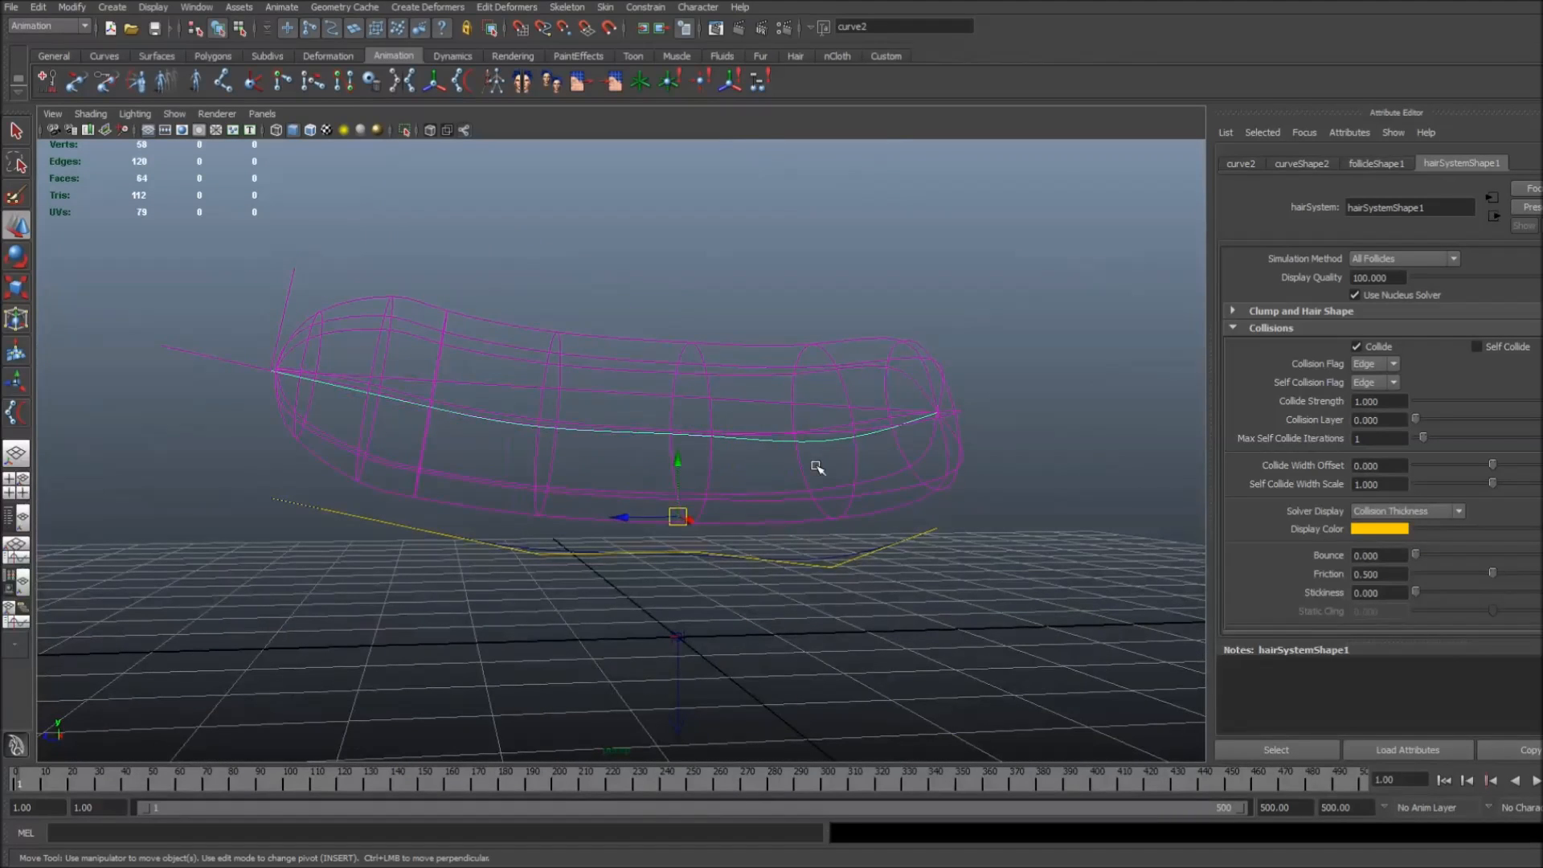
{"action": "left_click_drag", "start_coordinate": [678, 462], "coordinate": [864, 440]}
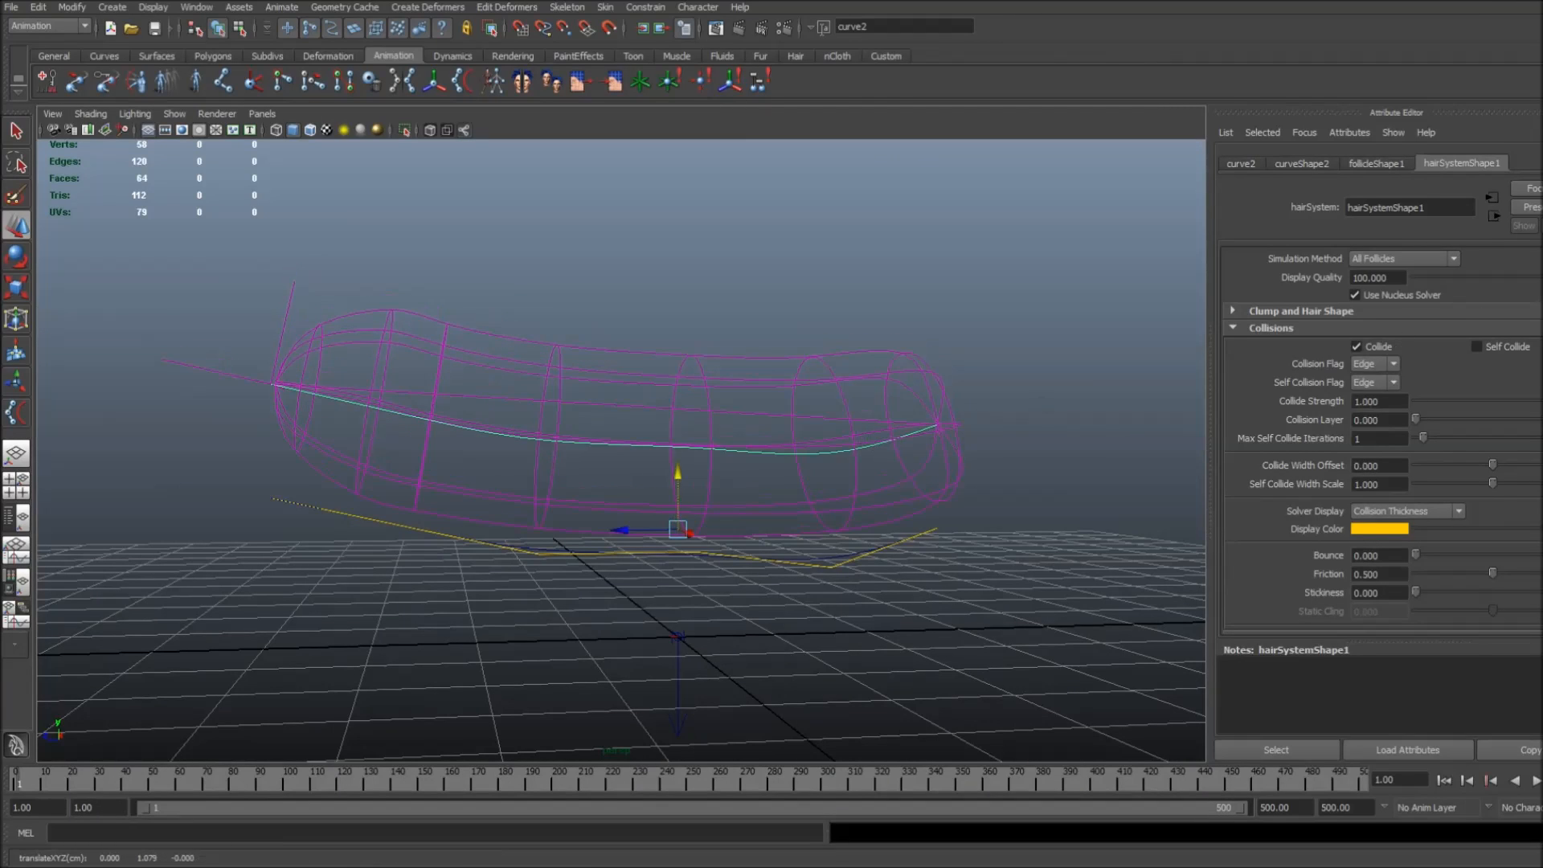
{"action": "key", "text": "ctrl+a"}
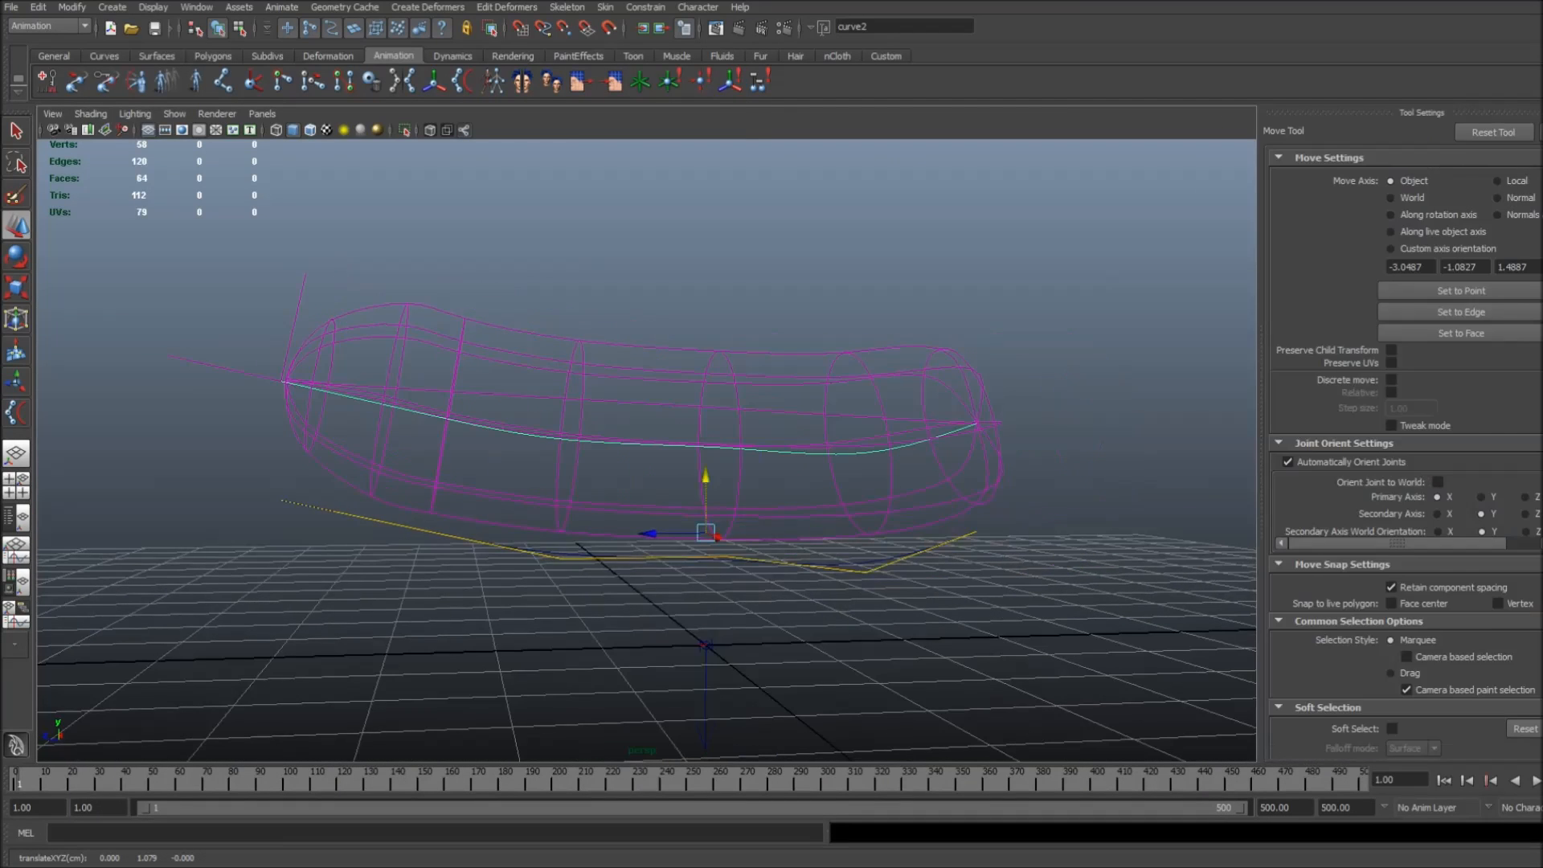
{"action": "key", "text": "ctrl+a"}
{"action": "key", "text": "ctrl+z"}
{"action": "left_click_drag", "start_coordinate": [948, 311], "coordinate": [746, 268], "text": "alt"}
{"action": "right_click_drag", "start_coordinate": [745, 268], "coordinate": [765, 389], "text": "alt"}
{"action": "left_click_drag", "start_coordinate": [764, 390], "coordinate": [696, 402], "text": "alt"}
{"action": "right_click_drag", "start_coordinate": [957, 392], "coordinate": [862, 394], "text": "alt"}
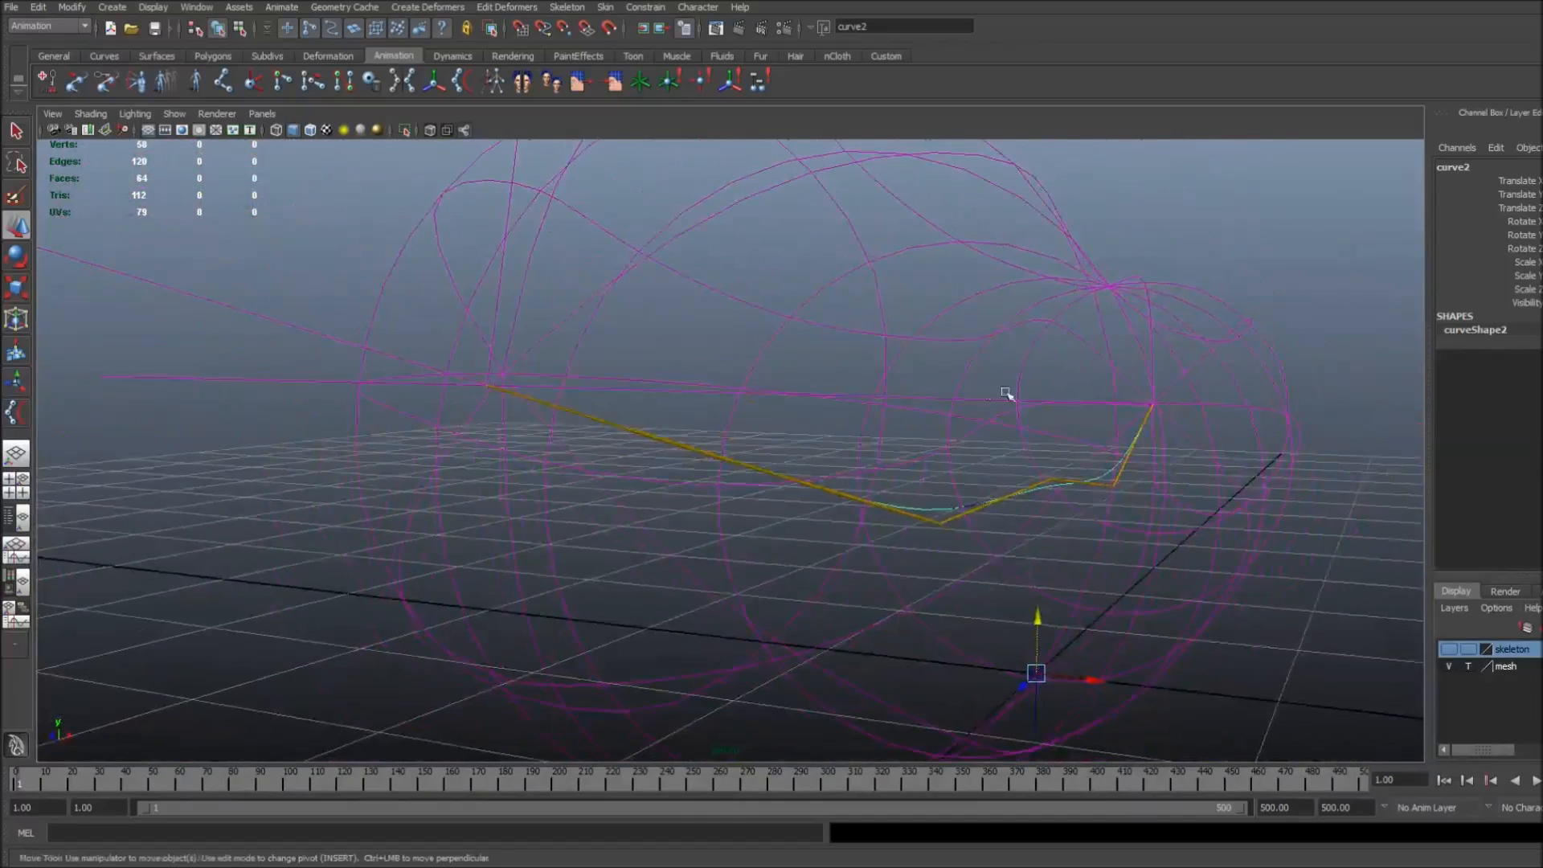
{"action": "left_click_drag", "start_coordinate": [1010, 396], "coordinate": [936, 402], "text": "alt"}
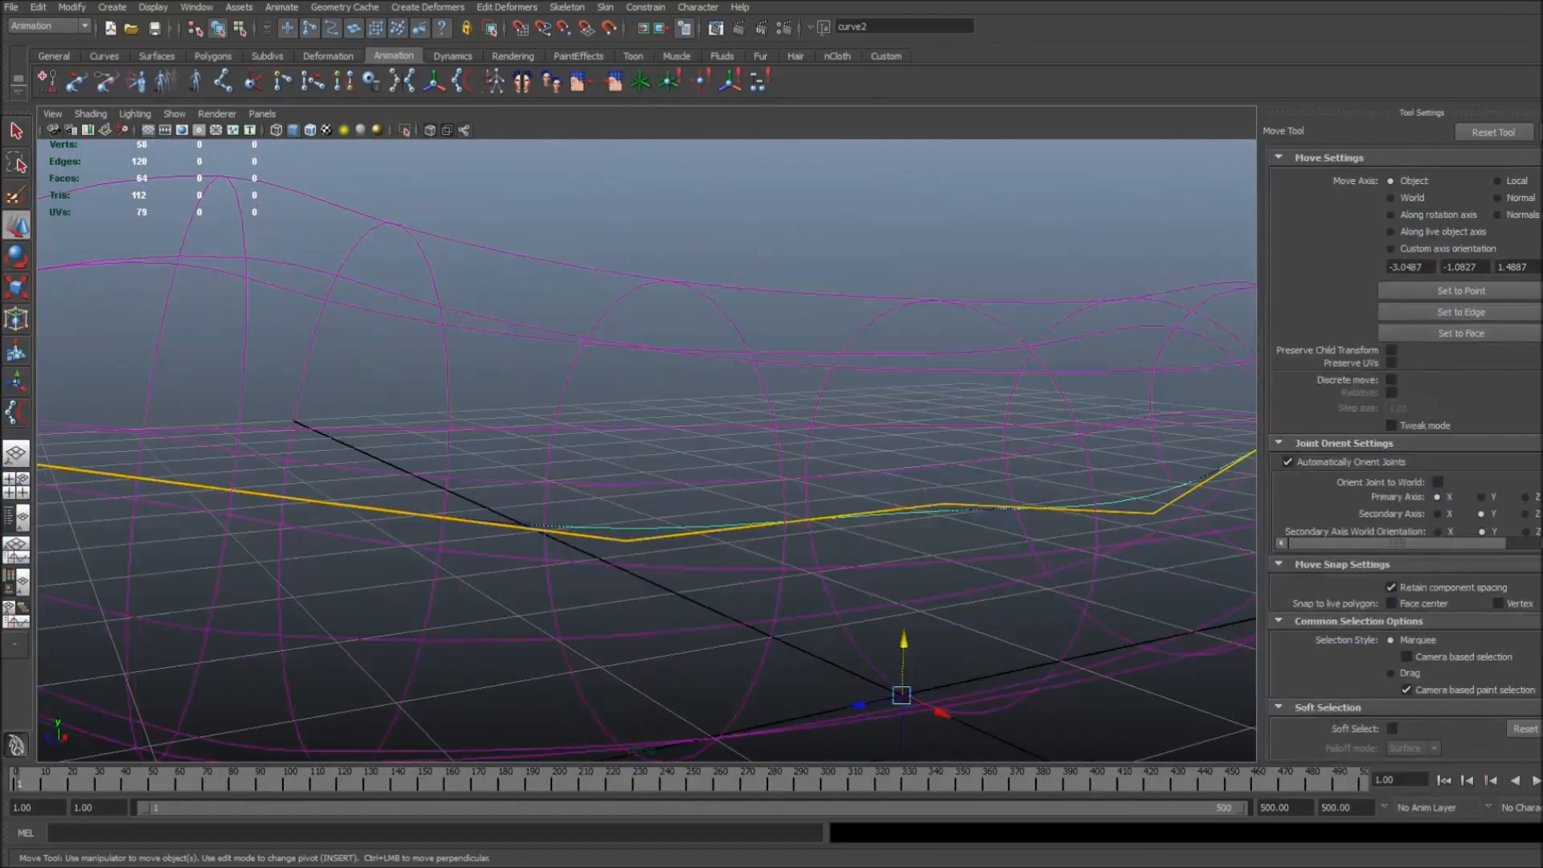
Set the hair system's Hair Width to 2 in the clump and hair shape settings, viewing the model from the side.
{"action": "key", "text": "ctrl+a"}
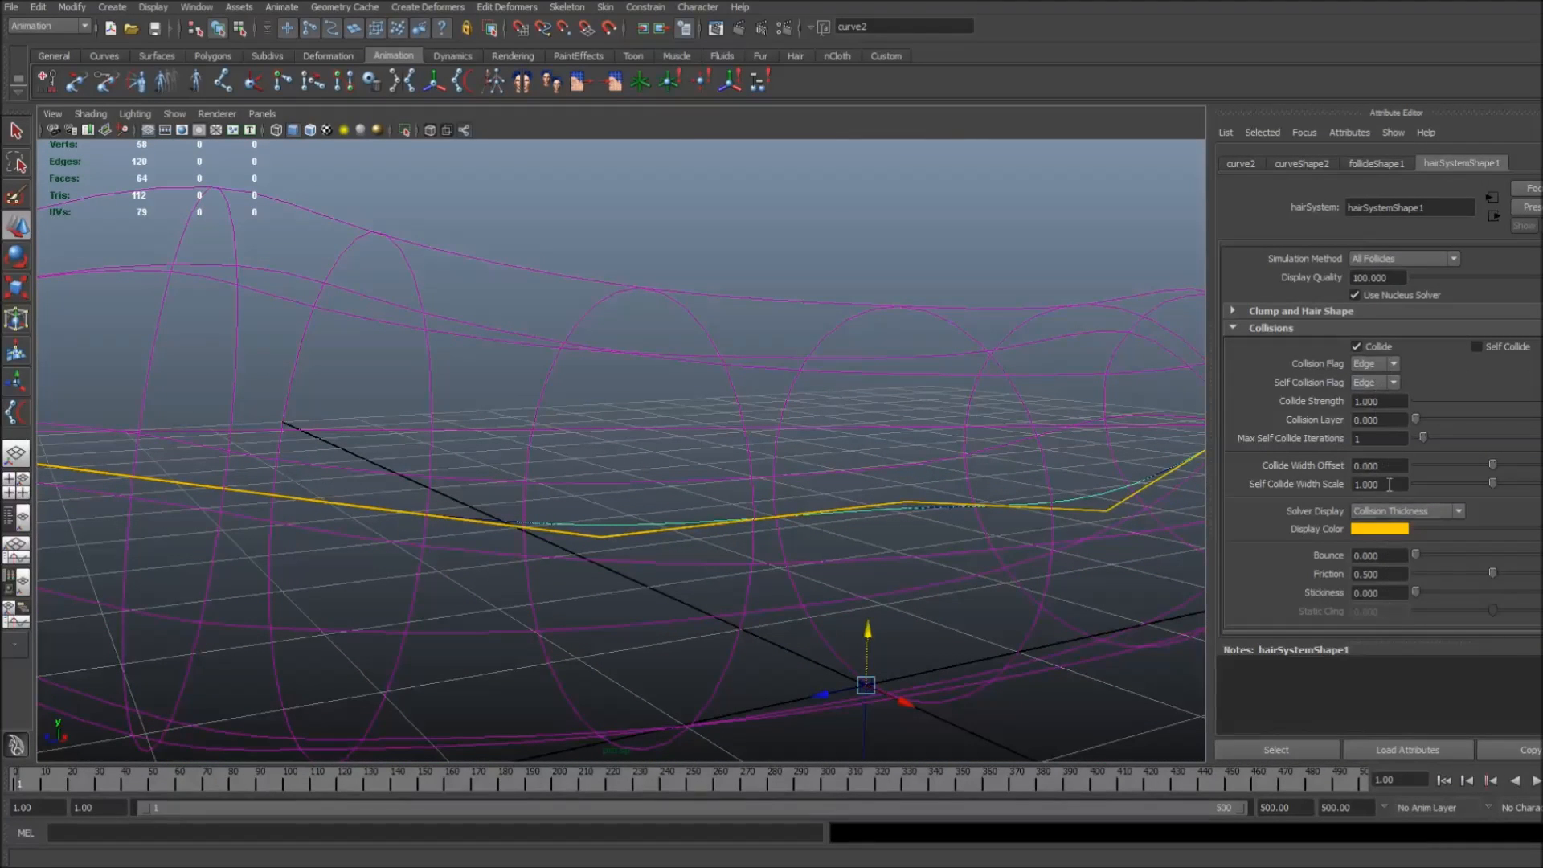
{"action": "left_click", "coordinate": [1278, 329]}
{"action": "left_click", "coordinate": [1289, 311]}
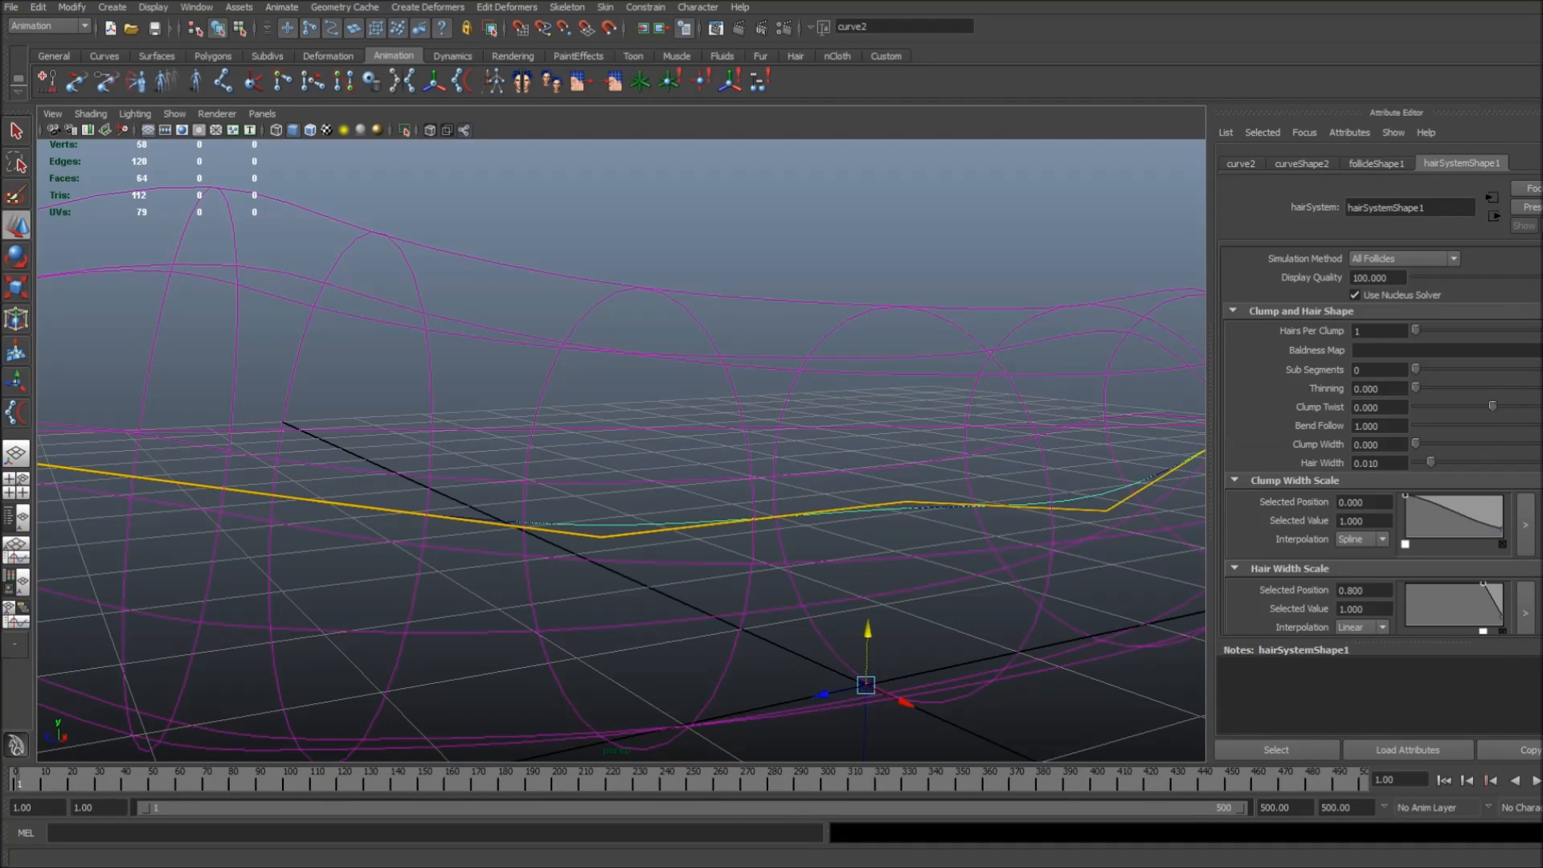
{"action": "scroll", "coordinate": [792, 372], "scroll_direction": "down", "scroll_amount": 5}
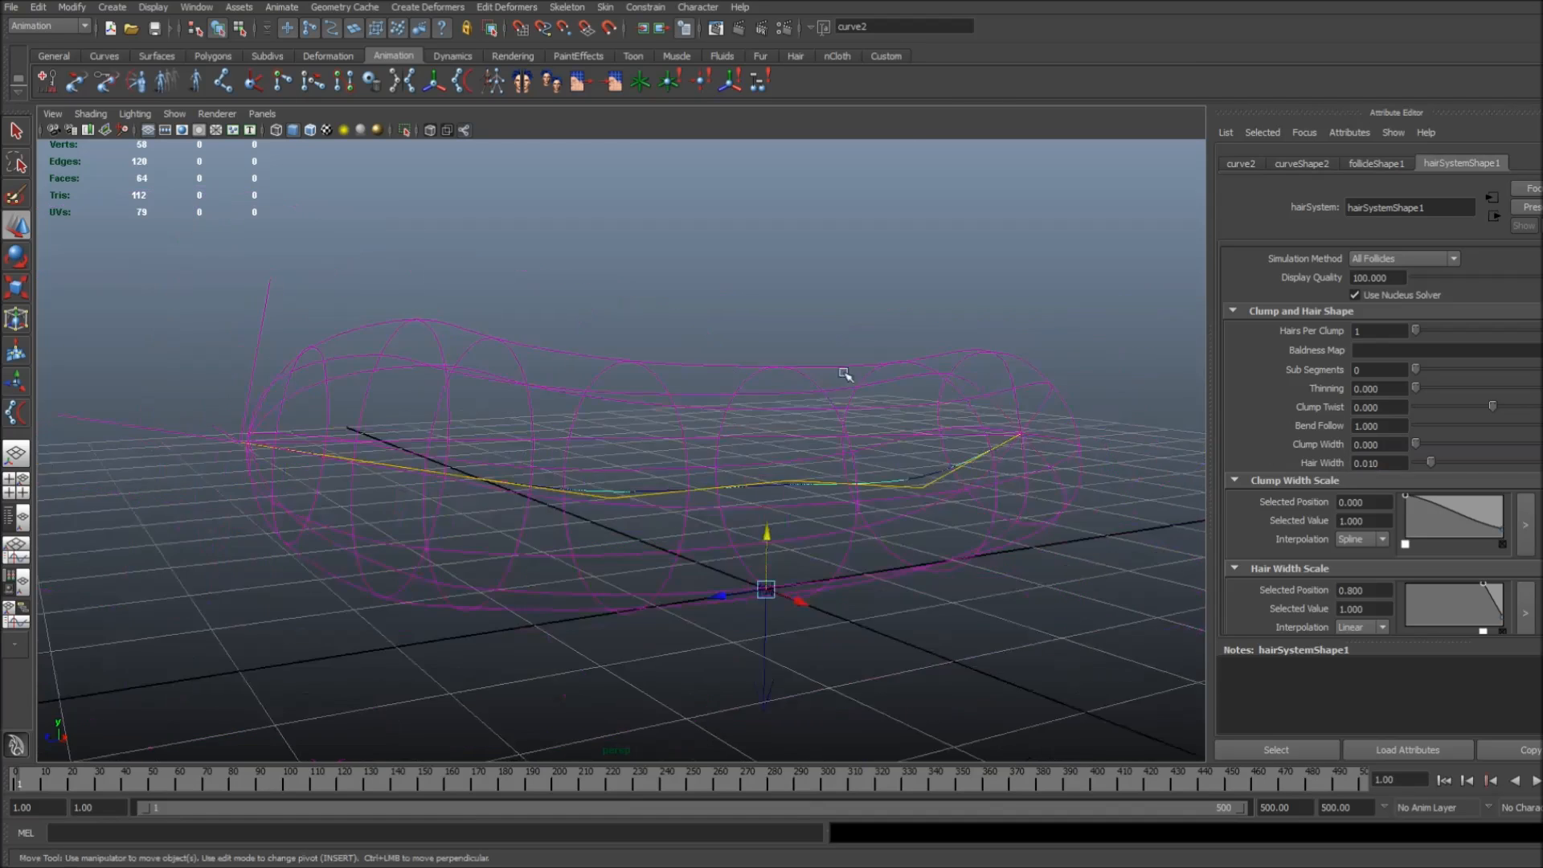
{"action": "key", "text": "space"}
{"action": "key", "text": "space"}
{"action": "scroll", "coordinate": [700, 486], "scroll_direction": "up", "scroll_amount": 3}
{"action": "scroll", "coordinate": [699, 486], "scroll_direction": "up", "scroll_amount": 2}
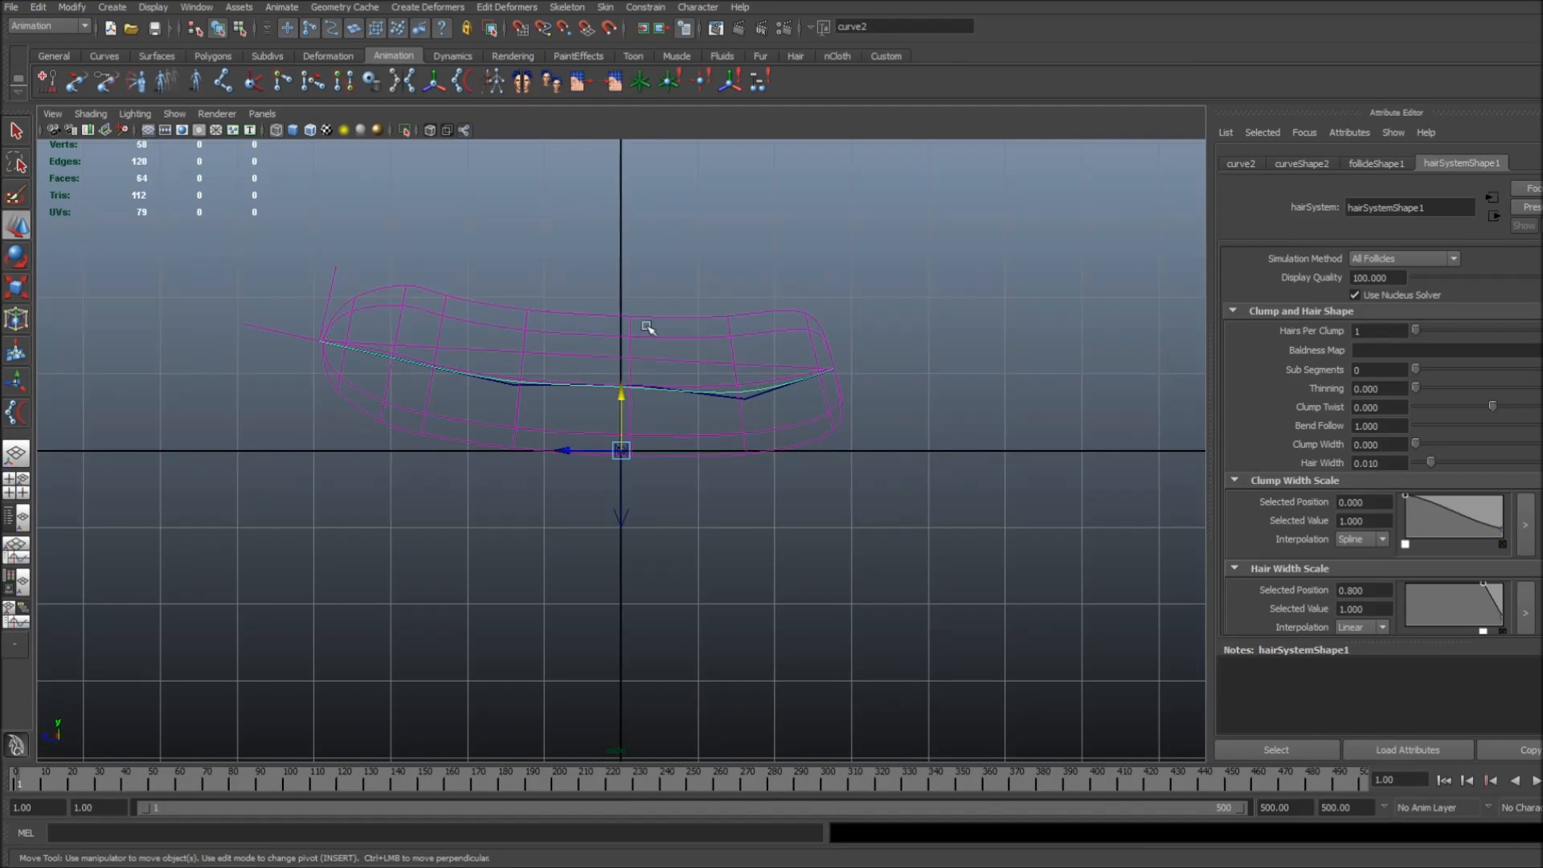
{"action": "double_click", "coordinate": [1382, 464]}
{"action": "type", "text": "2"}
{"action": "key", "text": "Return"}
{"action": "left_click", "coordinate": [1384, 165]}
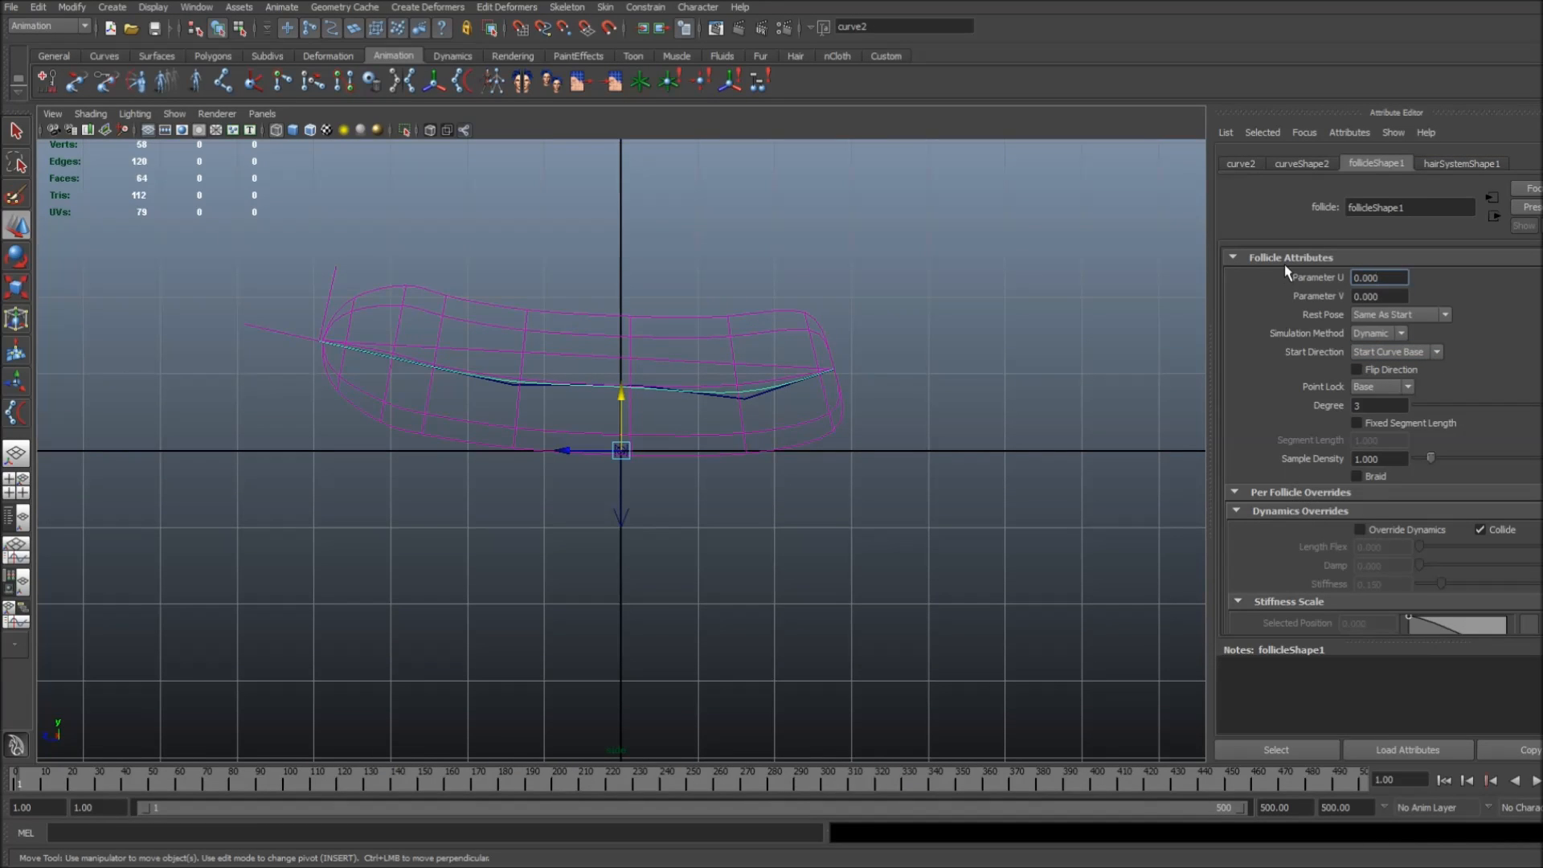
{"action": "left_click", "coordinate": [1234, 257]}
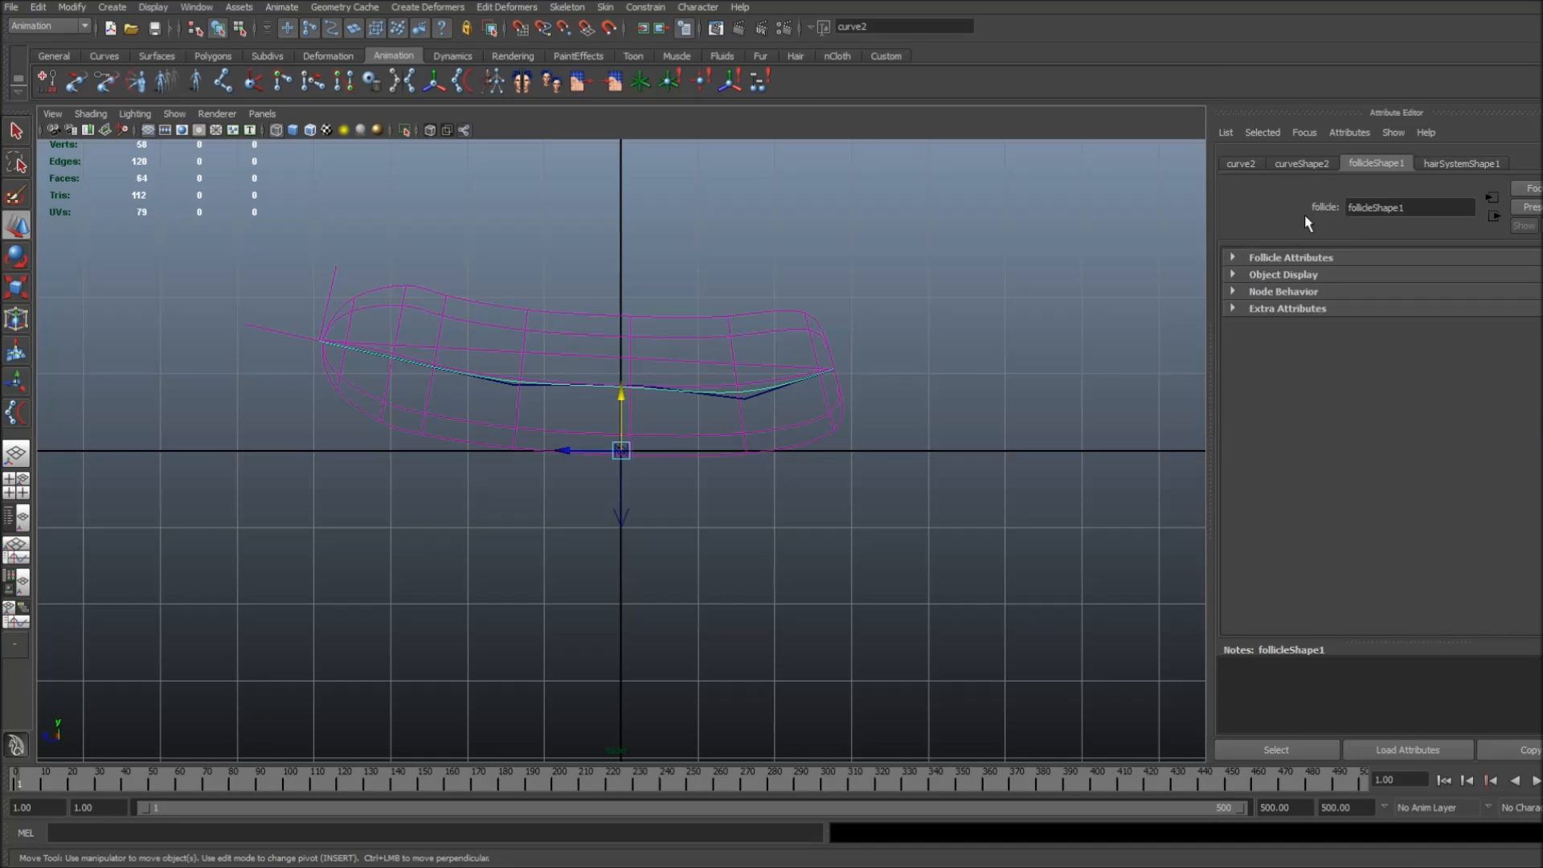
{"action": "left_click", "coordinate": [1303, 164]}
{"action": "left_click", "coordinate": [1372, 164]}
Toggle the hair system's Solver Display off and back to Collision Thickness, and examine the thickness display against the mesh.
{"action": "left_click", "coordinate": [1479, 166]}
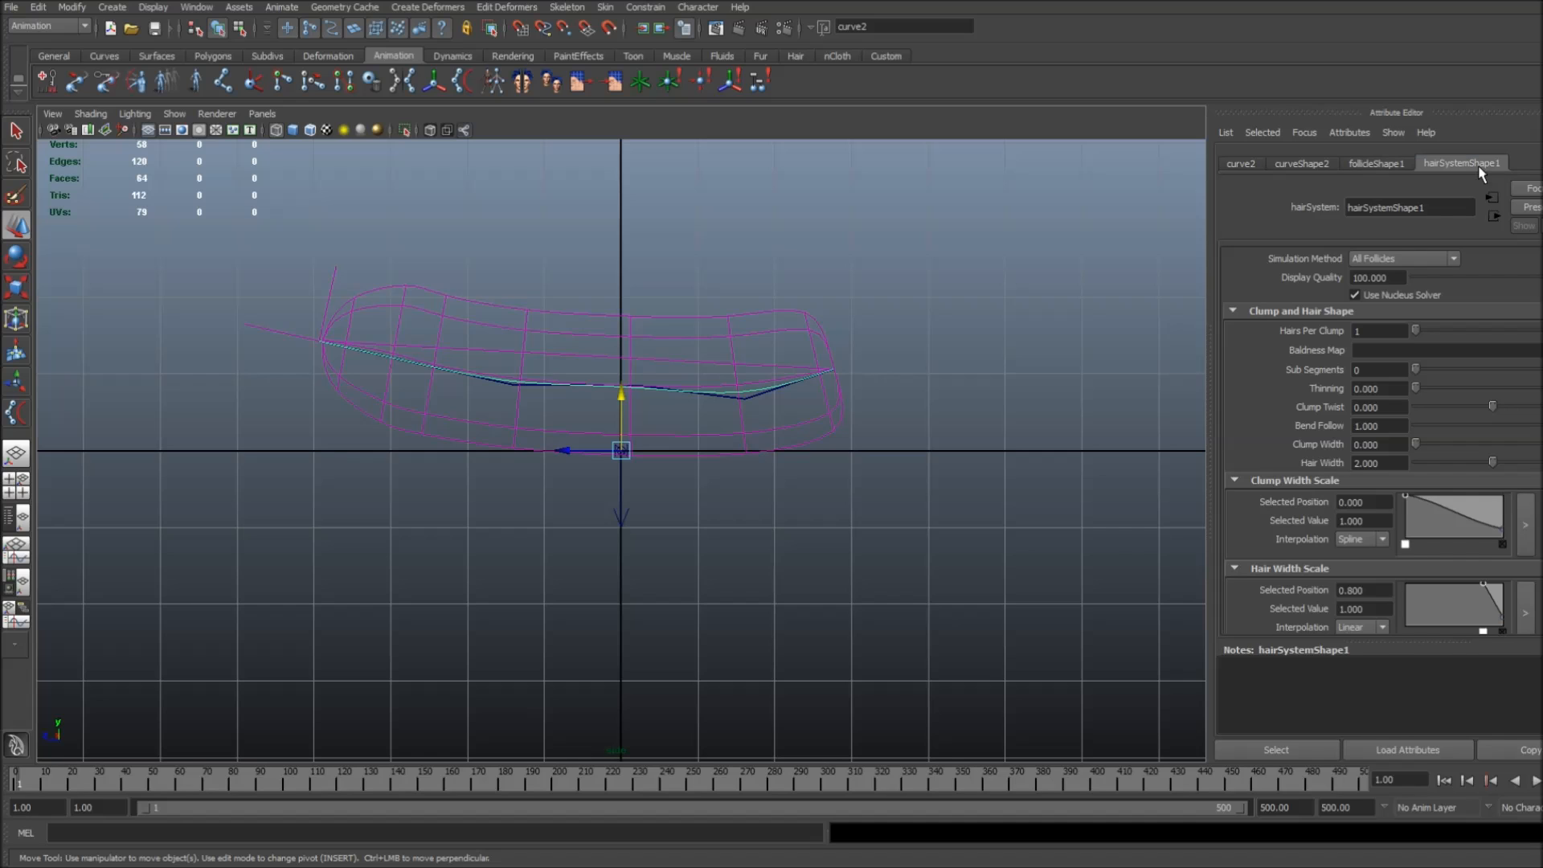
{"action": "left_click", "coordinate": [1303, 312]}
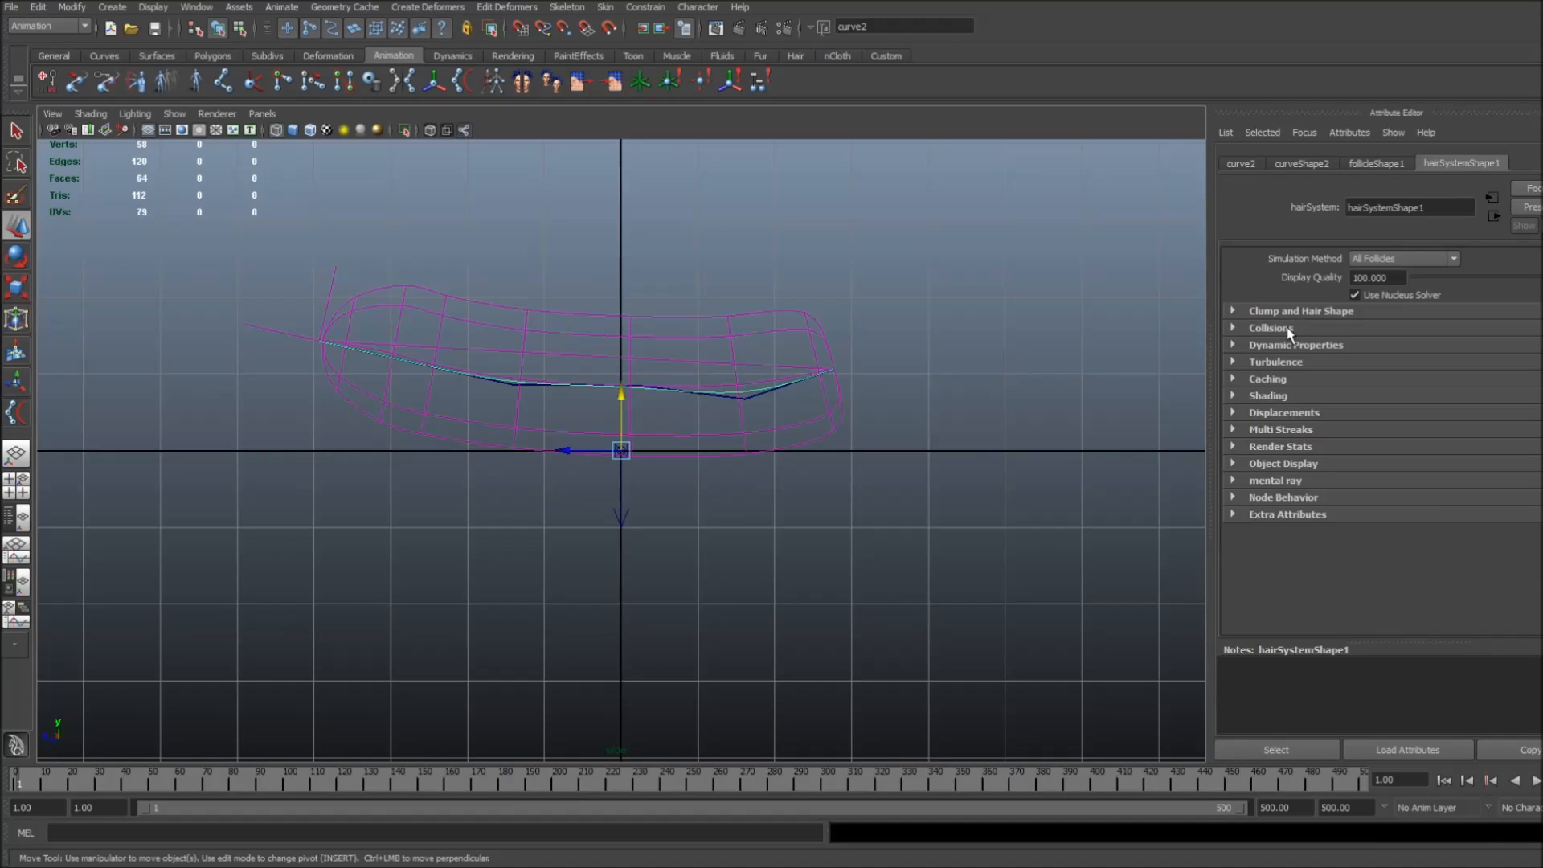
{"action": "left_click", "coordinate": [1286, 327]}
{"action": "scroll", "coordinate": [1431, 450], "scroll_direction": "down", "scroll_amount": 3}
{"action": "left_click", "coordinate": [1444, 443]}
{"action": "left_click", "coordinate": [1421, 443]}
{"action": "left_click", "coordinate": [1422, 442]}
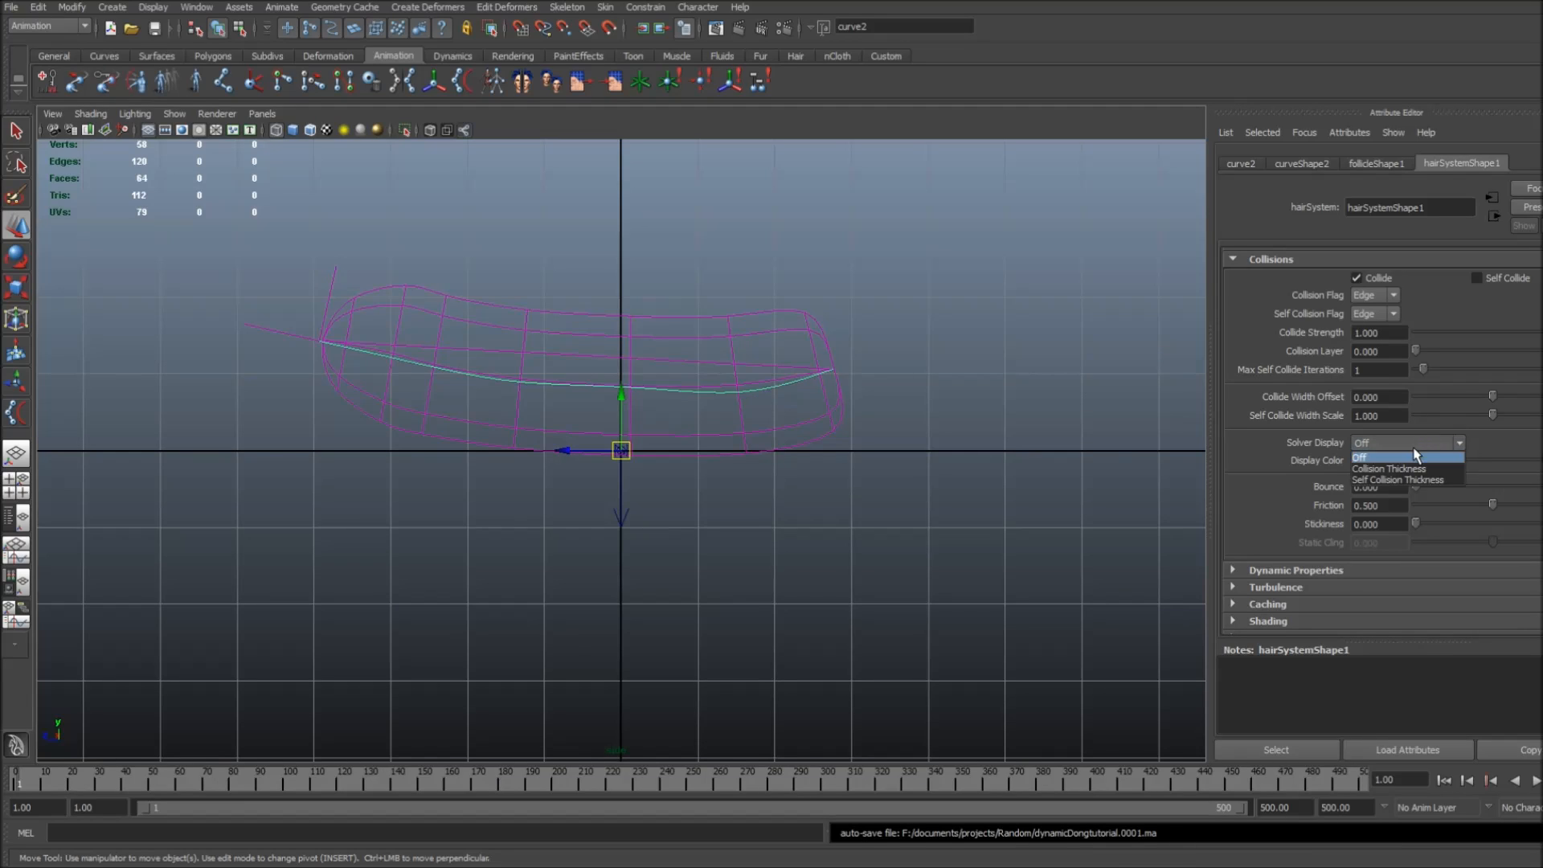
{"action": "left_click", "coordinate": [1402, 474]}
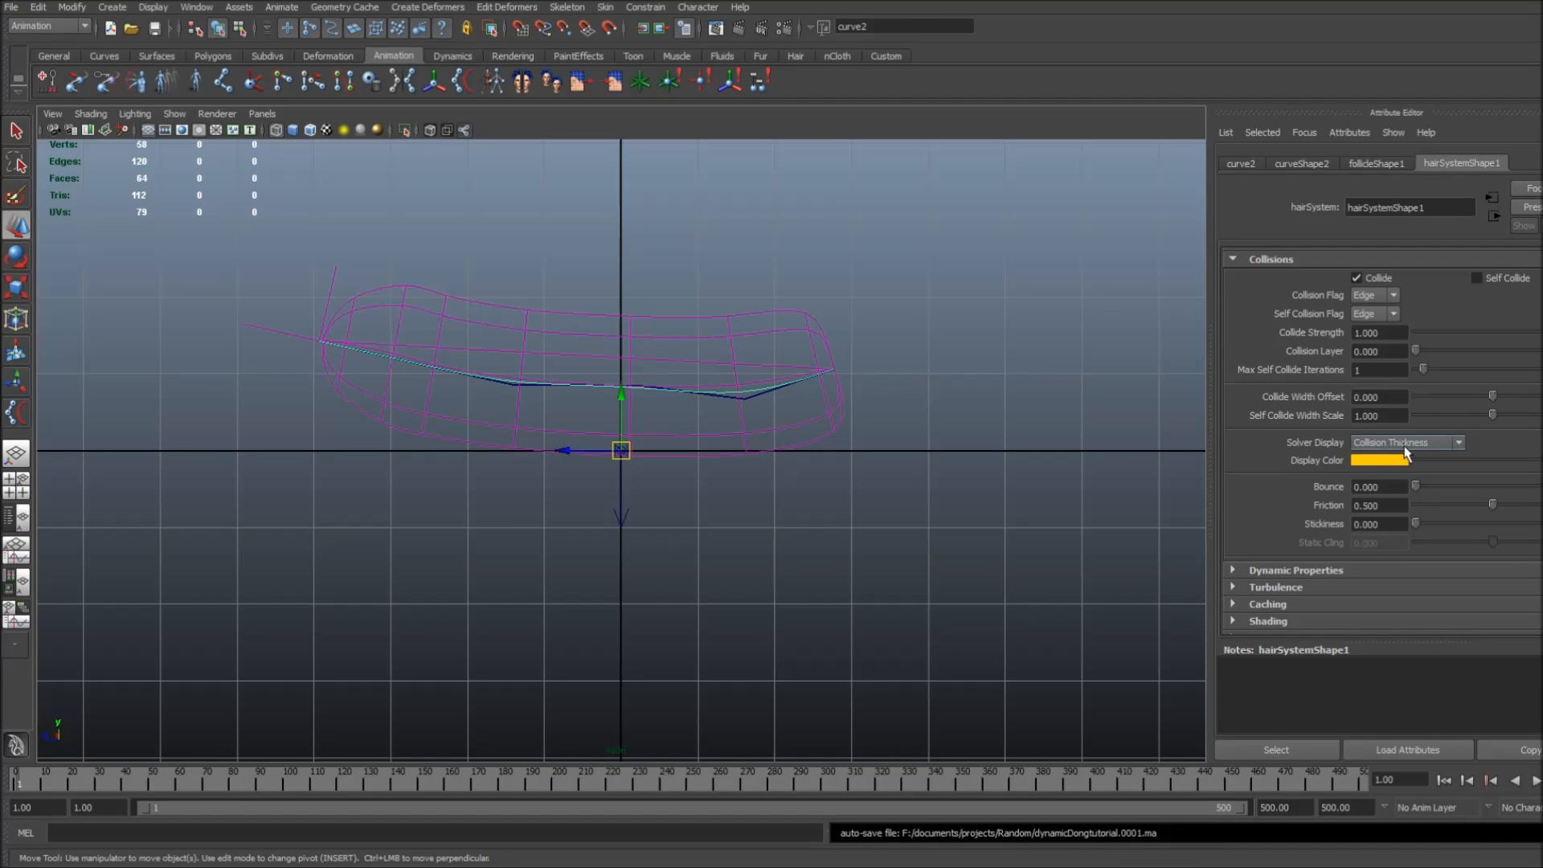
{"action": "left_click", "coordinate": [1405, 445]}
{"action": "left_click", "coordinate": [1396, 468]}
{"action": "scroll", "coordinate": [1091, 447], "scroll_direction": "up", "scroll_amount": 5}
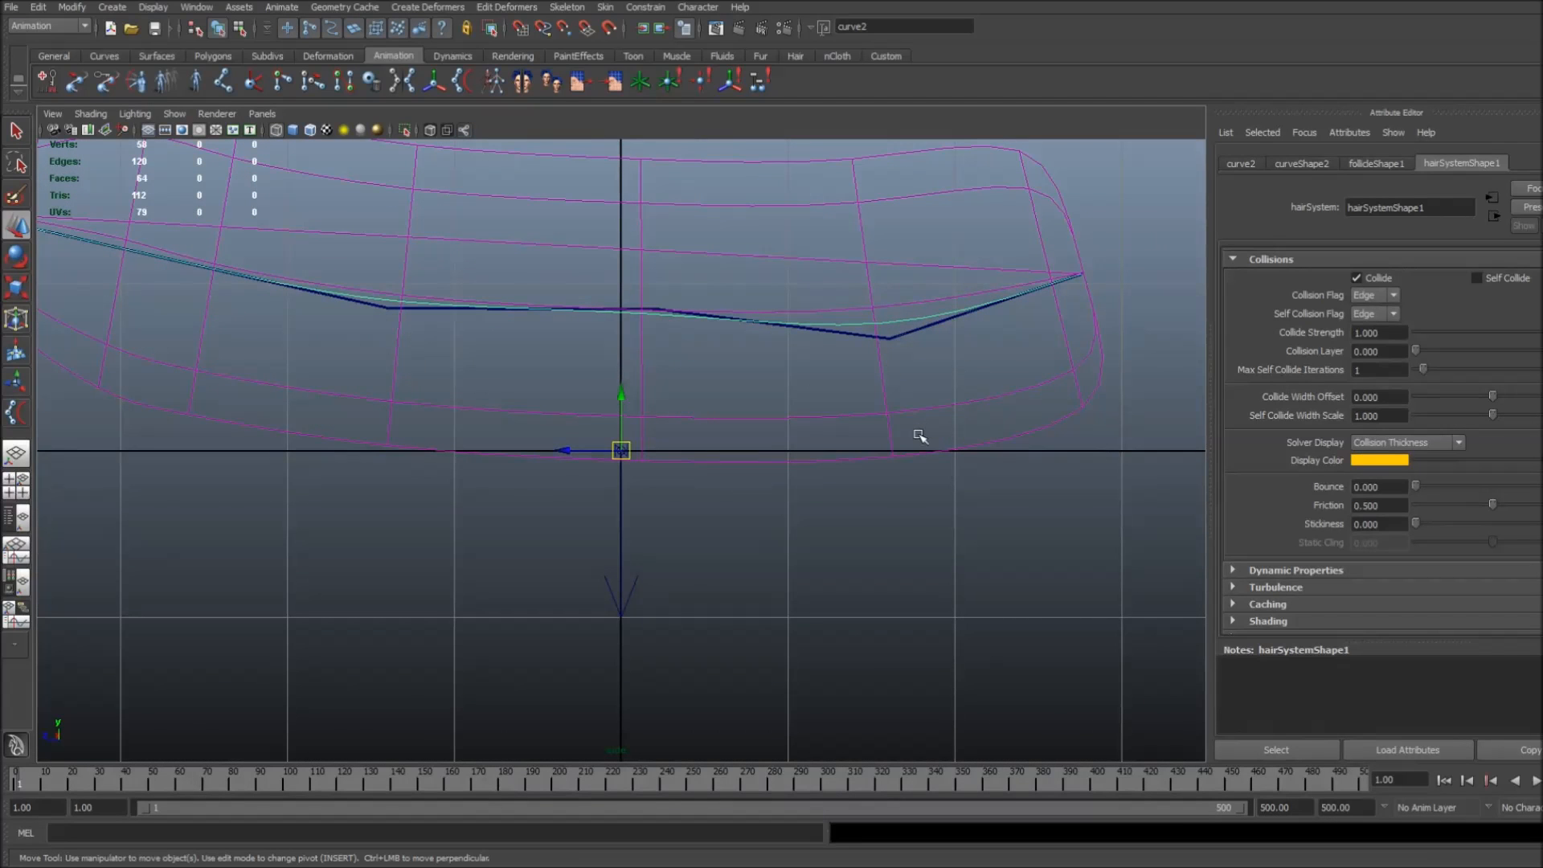
{"action": "middle_click_drag", "start_coordinate": [858, 414], "coordinate": [951, 562], "text": "alt"}
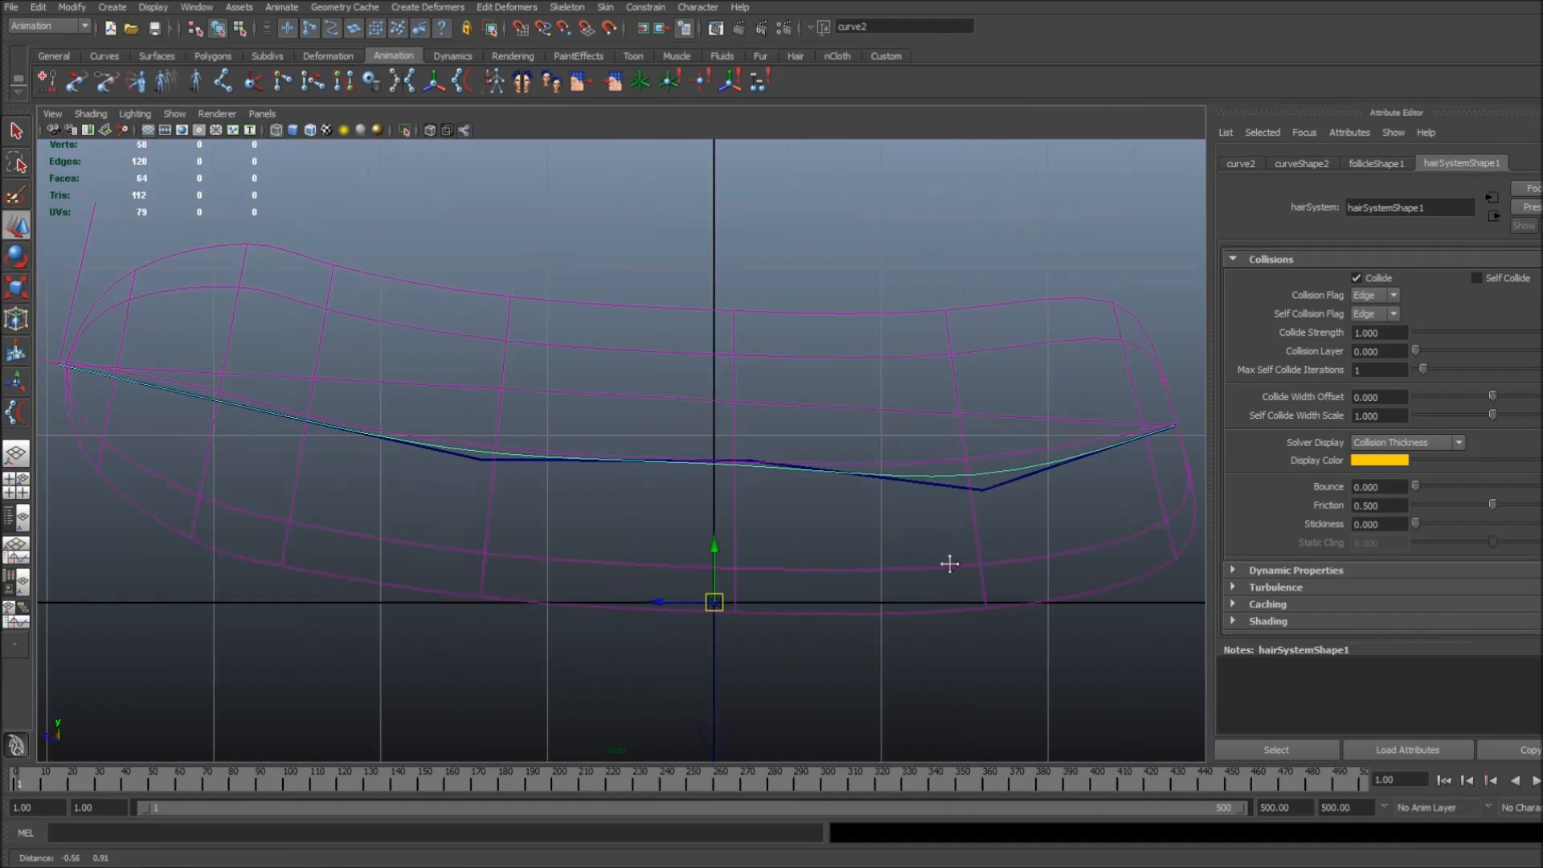
{"action": "right_click_drag", "start_coordinate": [536, 453], "coordinate": [629, 513], "text": "alt"}
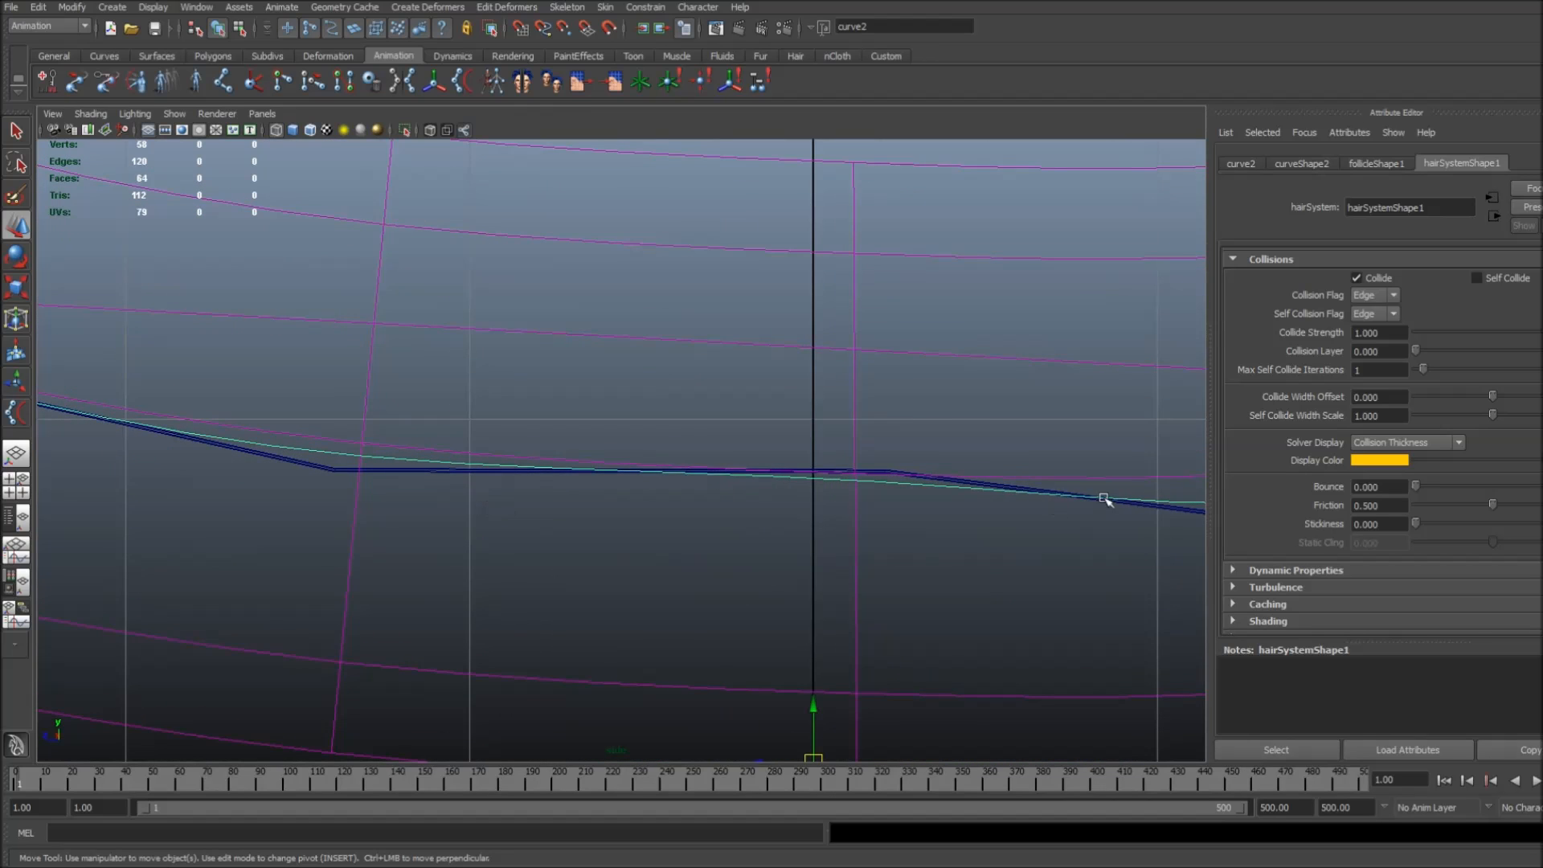
{"action": "key", "text": "f"}
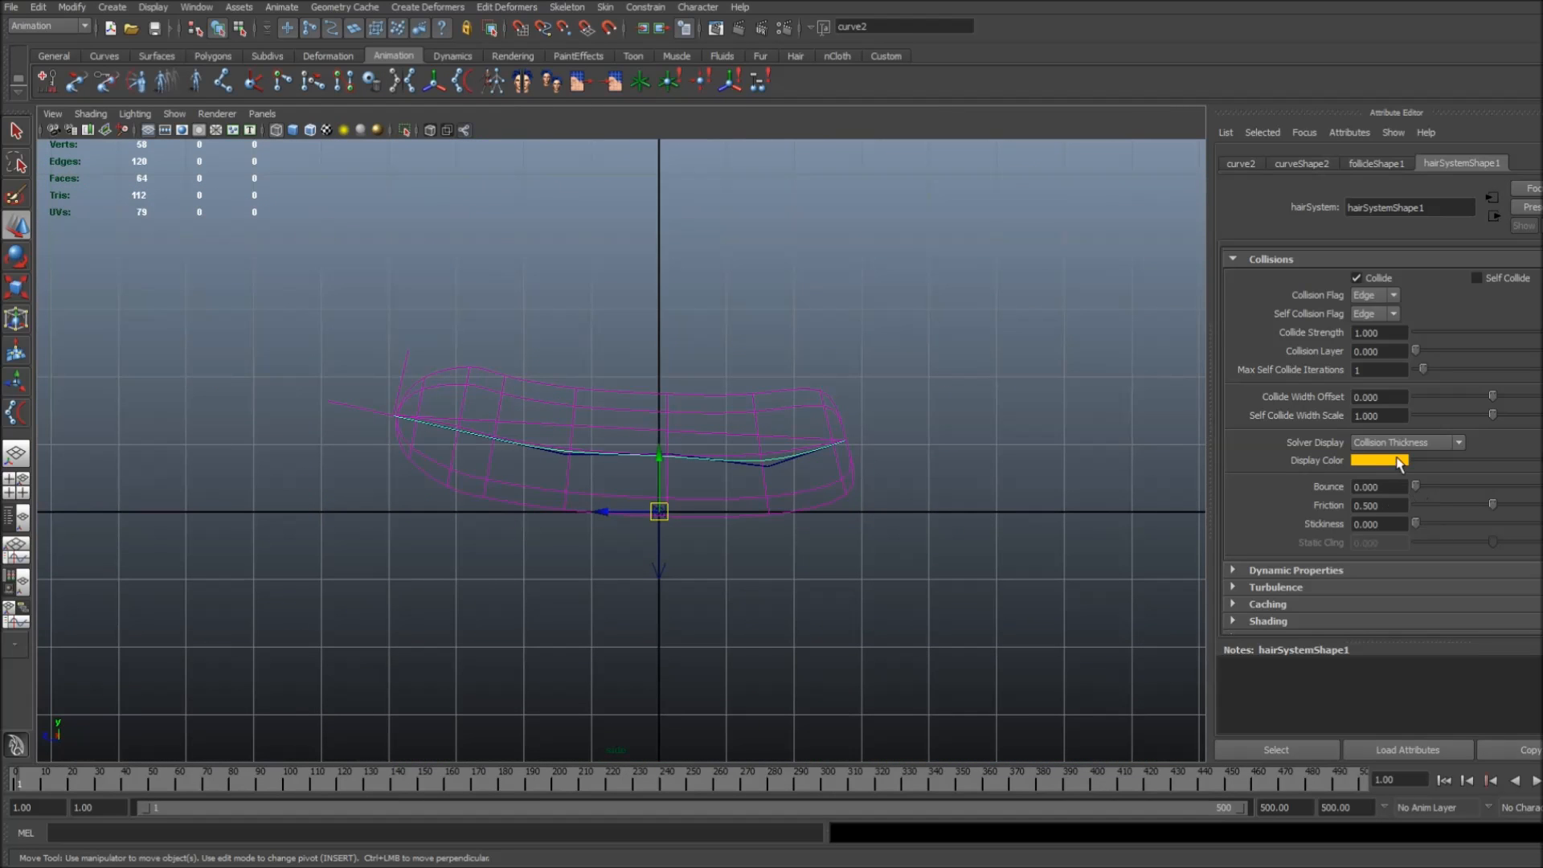
Try a Collide Width Offset of -0.137 and cycle the Solver Display through Off, Self Collision Thickness and Collision Thickness.
{"action": "left_click_drag", "start_coordinate": [1490, 399], "coordinate": [1513, 400]}
{"action": "left_click", "coordinate": [1419, 442]}
{"action": "left_click", "coordinate": [1416, 457]}
{"action": "left_click", "coordinate": [1422, 442]}
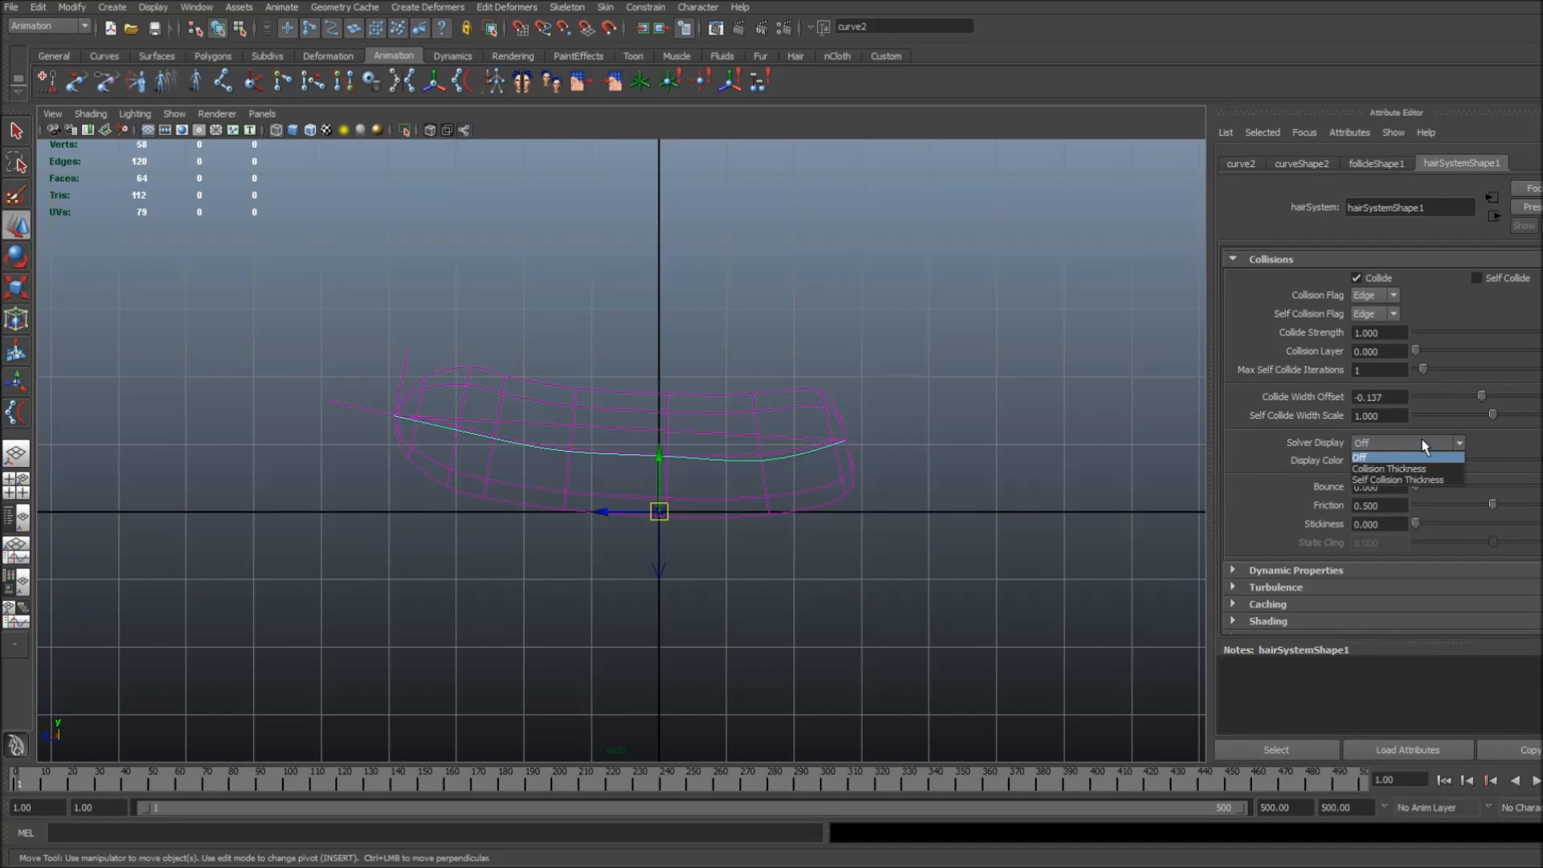
{"action": "left_click", "coordinate": [1403, 480]}
{"action": "left_click", "coordinate": [1420, 444]}
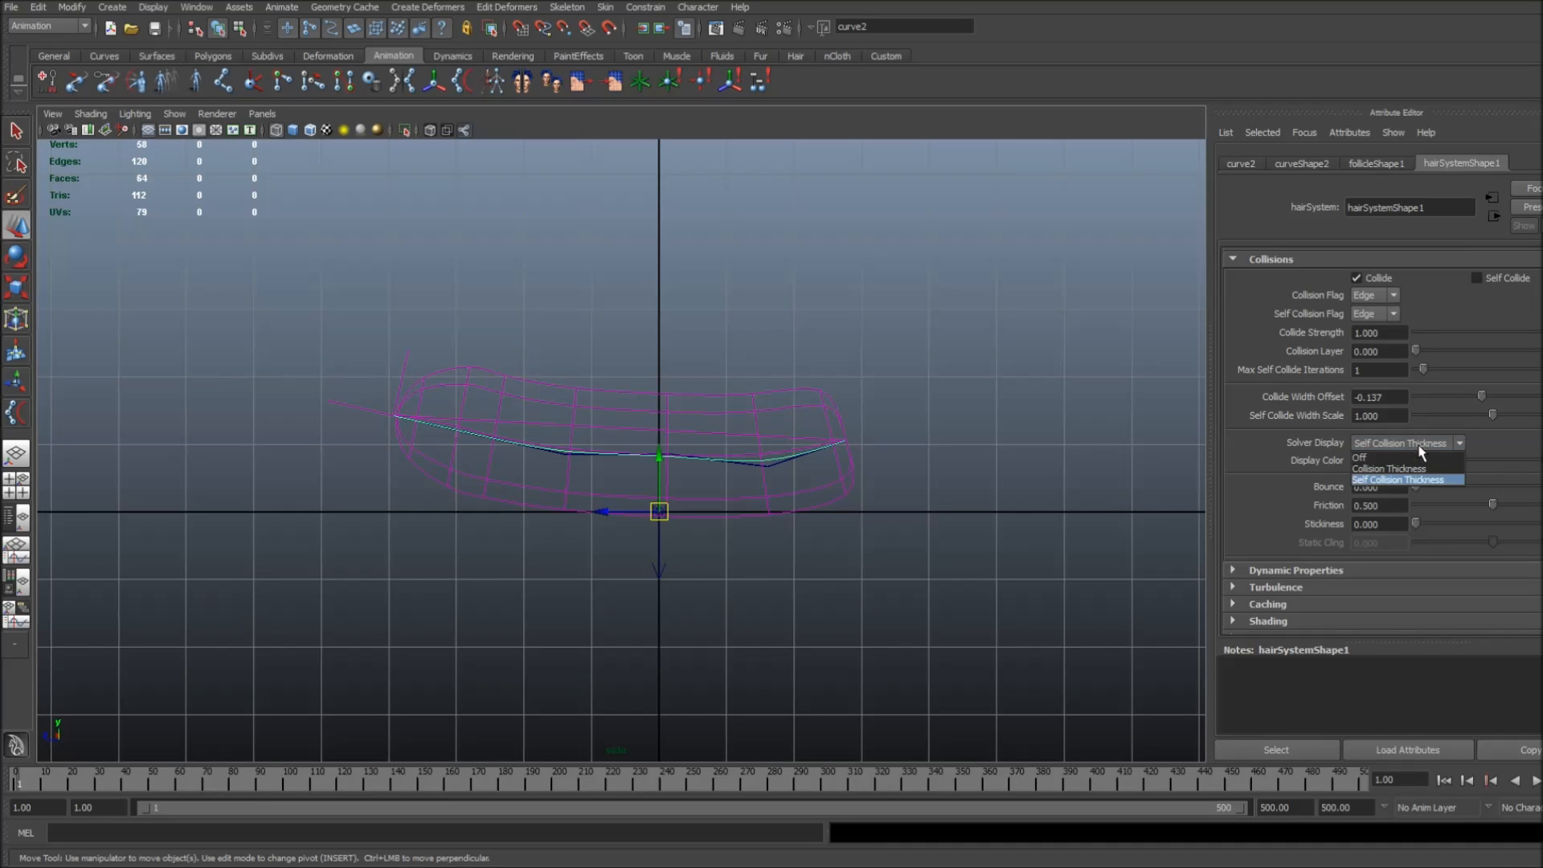
{"action": "left_click", "coordinate": [1395, 469]}
{"action": "mouse_move", "coordinate": [1542, 460]}
{"action": "left_mouse_down"}
{"action": "mouse_move", "coordinate": [1473, 462]}
{"action": "mouse_move", "coordinate": [1542, 460]}
{"action": "left_mouse_up"}
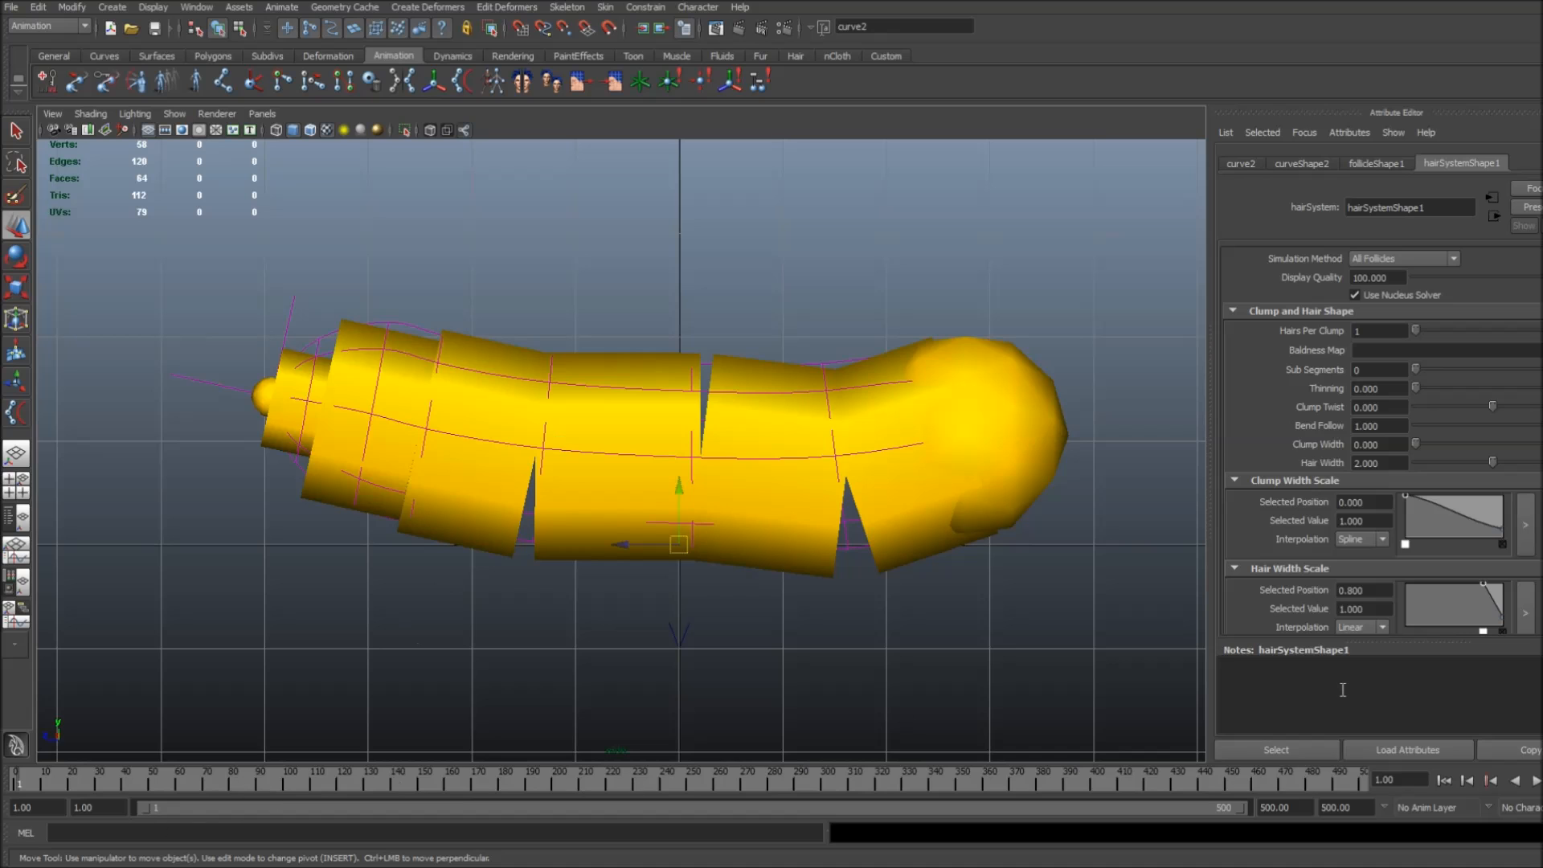
Select the hair system and compare its collision thickness with the mesh in the side and perspective views at frame 1.
{"action": "mouse_move", "coordinate": [20, 780]}
{"action": "left_mouse_down"}
{"action": "mouse_move", "coordinate": [36, 780]}
{"action": "mouse_move", "coordinate": [6, 779]}
{"action": "left_mouse_up"}
{"action": "scroll", "coordinate": [411, 655], "scroll_direction": "up", "scroll_amount": 1}
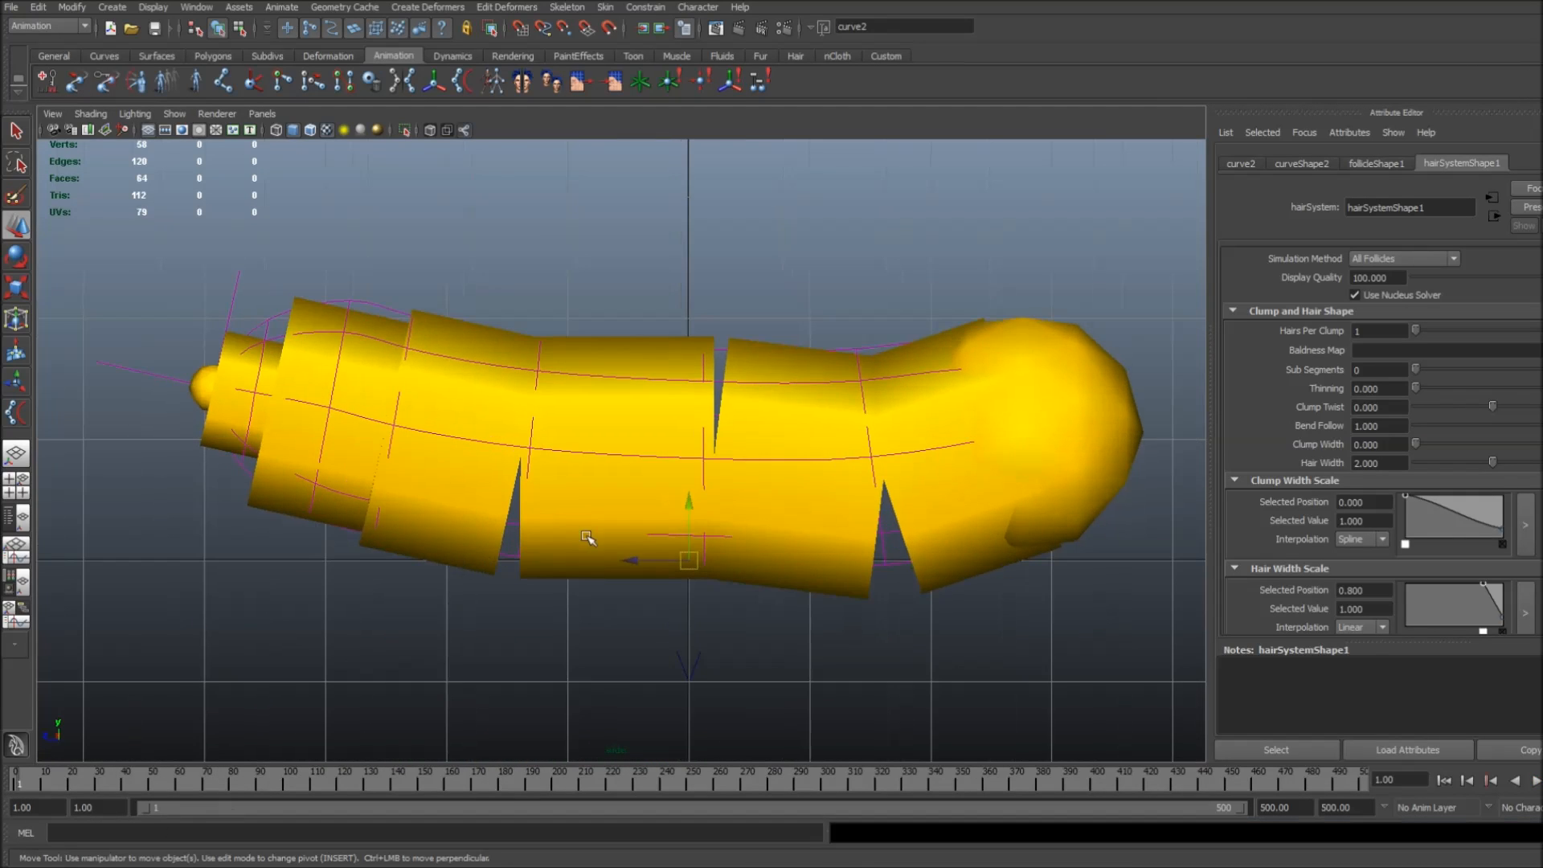
{"action": "left_click", "coordinate": [484, 573]}
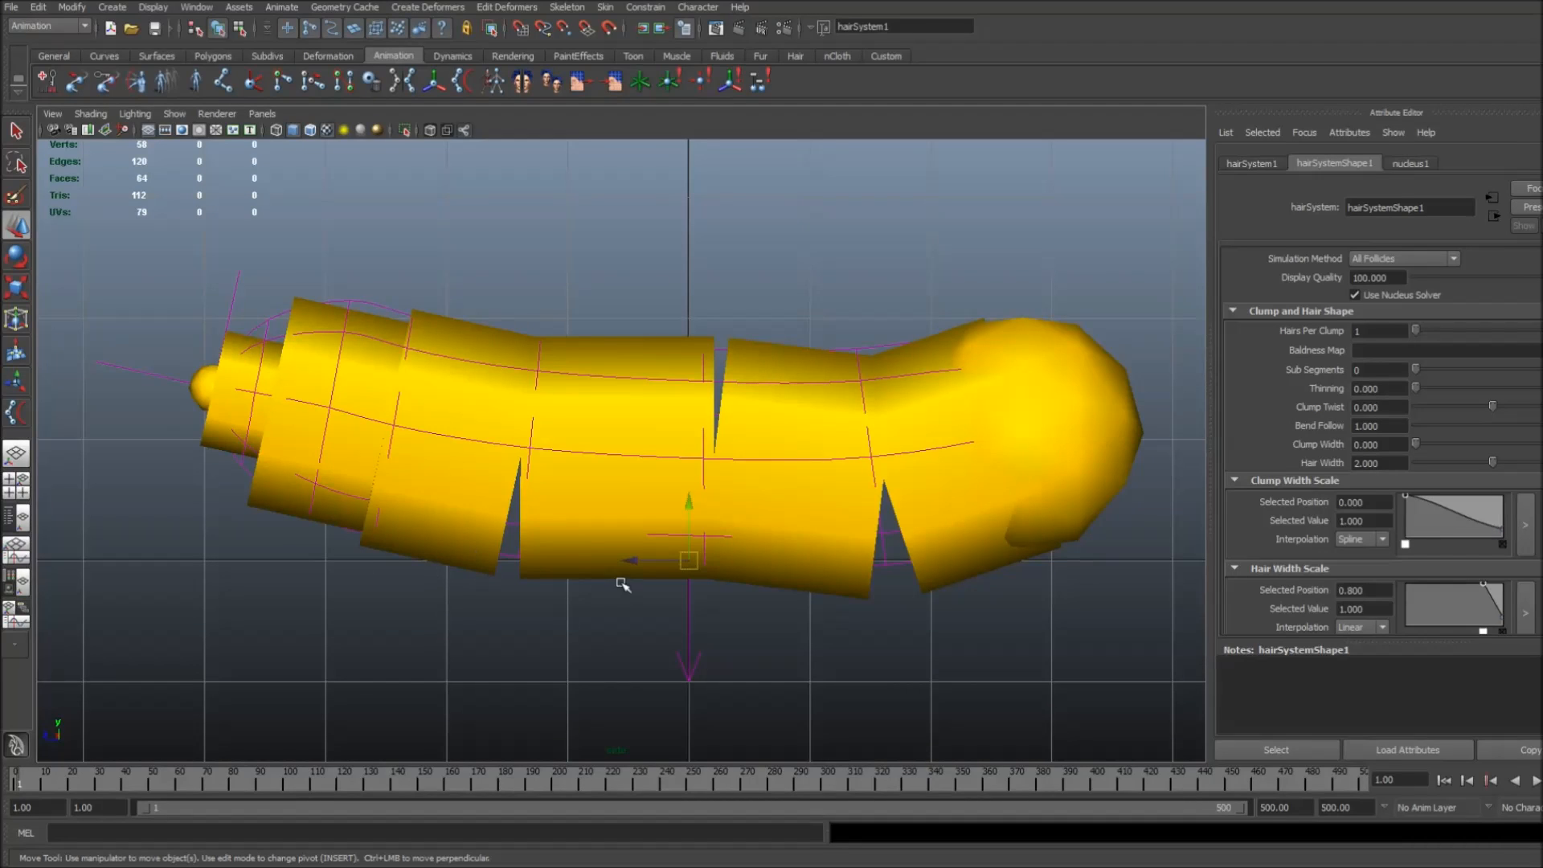
{"action": "key", "text": "space"}
{"action": "key", "text": "space"}
{"action": "left_click_drag", "start_coordinate": [461, 434], "coordinate": [506, 423], "text": "alt"}
{"action": "right_click_drag", "start_coordinate": [1042, 424], "coordinate": [917, 438], "text": "alt"}
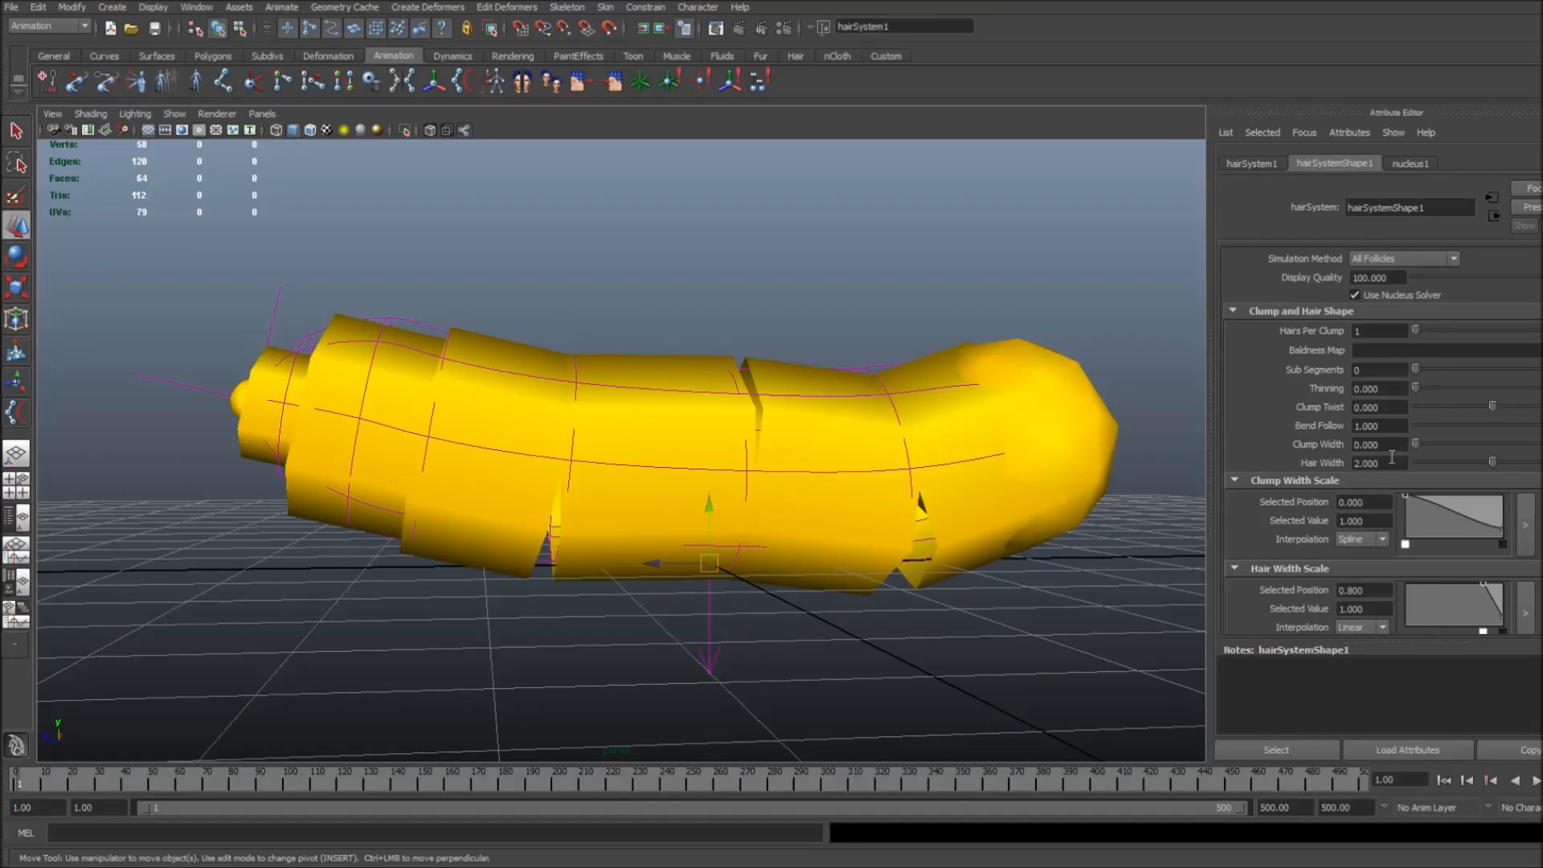
{"action": "left_click_drag", "start_coordinate": [1391, 468], "coordinate": [1342, 463]}
{"action": "key", "text": "Return"}
Show the side view full size in wireframe shading with nothing selected, and dismiss the mental ray output window.
{"action": "left_click", "coordinate": [803, 234]}
{"action": "key", "text": "space"}
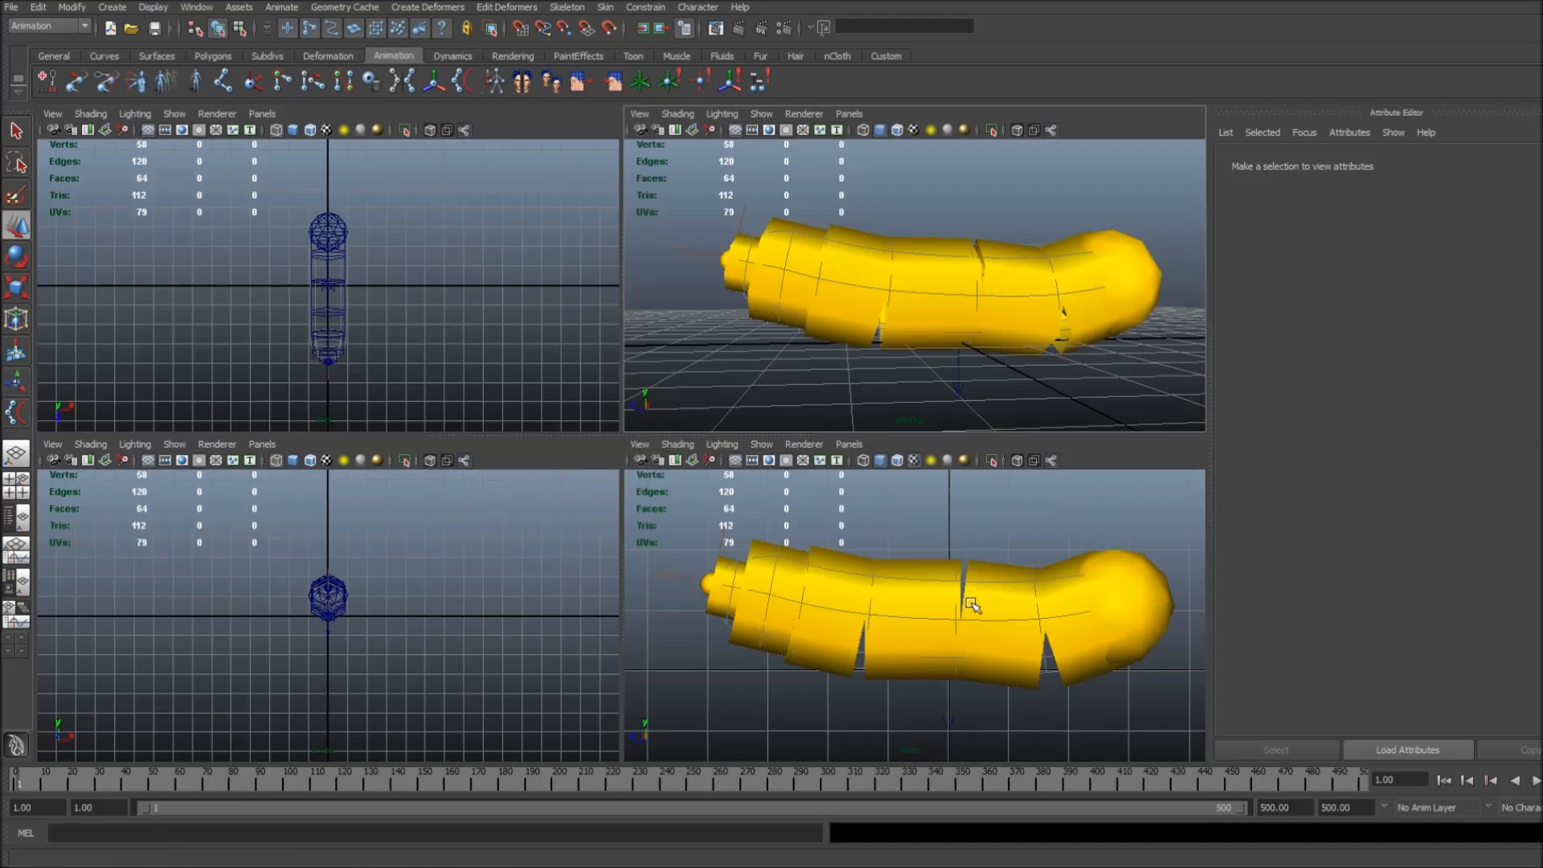
{"action": "key", "text": "space"}
{"action": "key", "text": "4"}
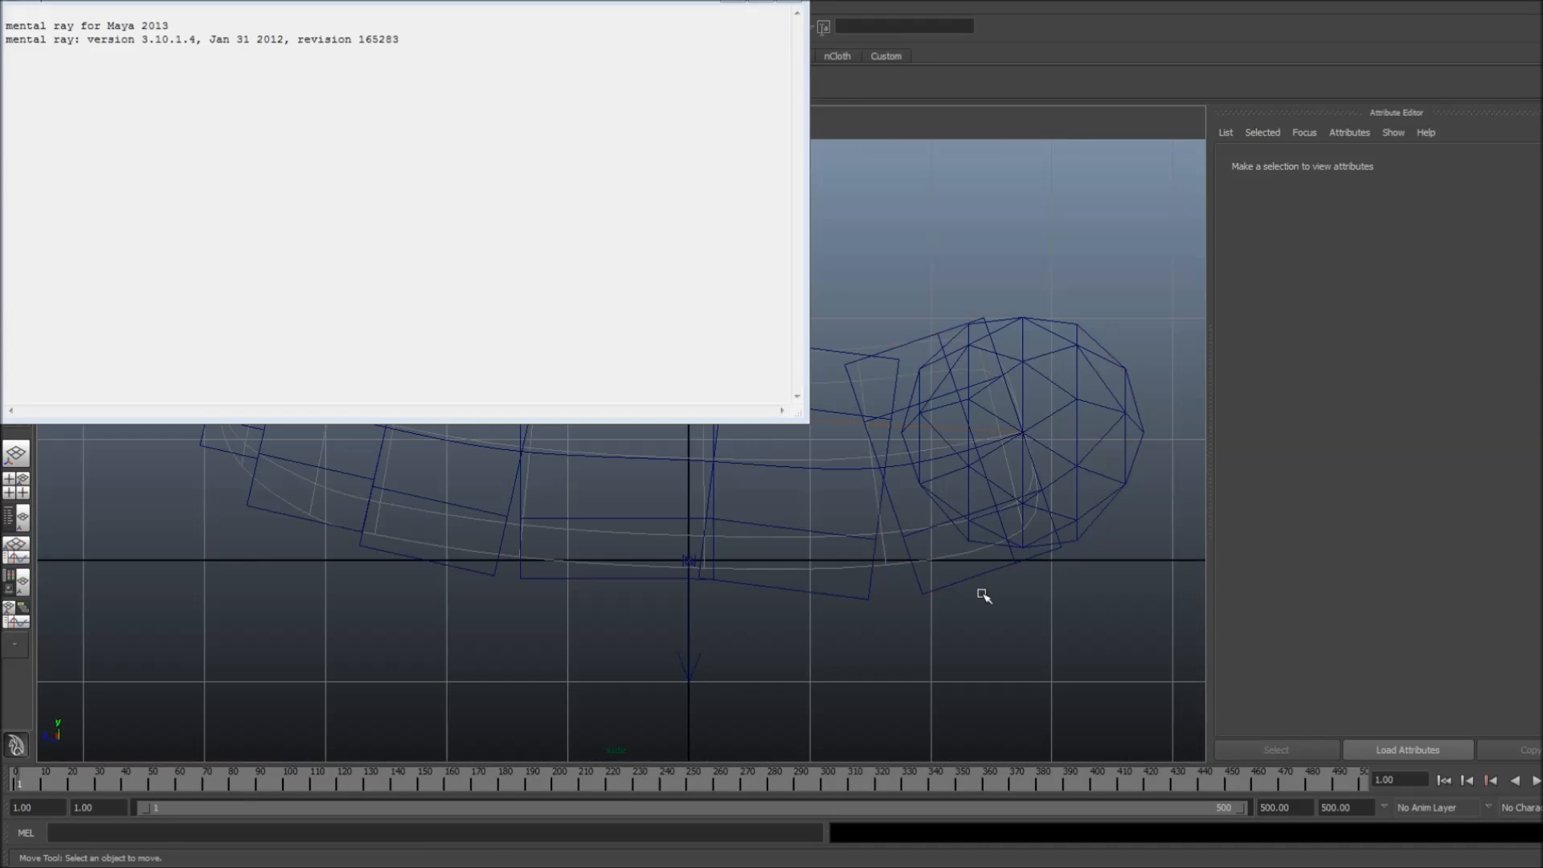
{"action": "left_click", "coordinate": [727, 3]}
{"action": "middle_click_drag", "start_coordinate": [638, 451], "coordinate": [519, 373], "text": "alt"}
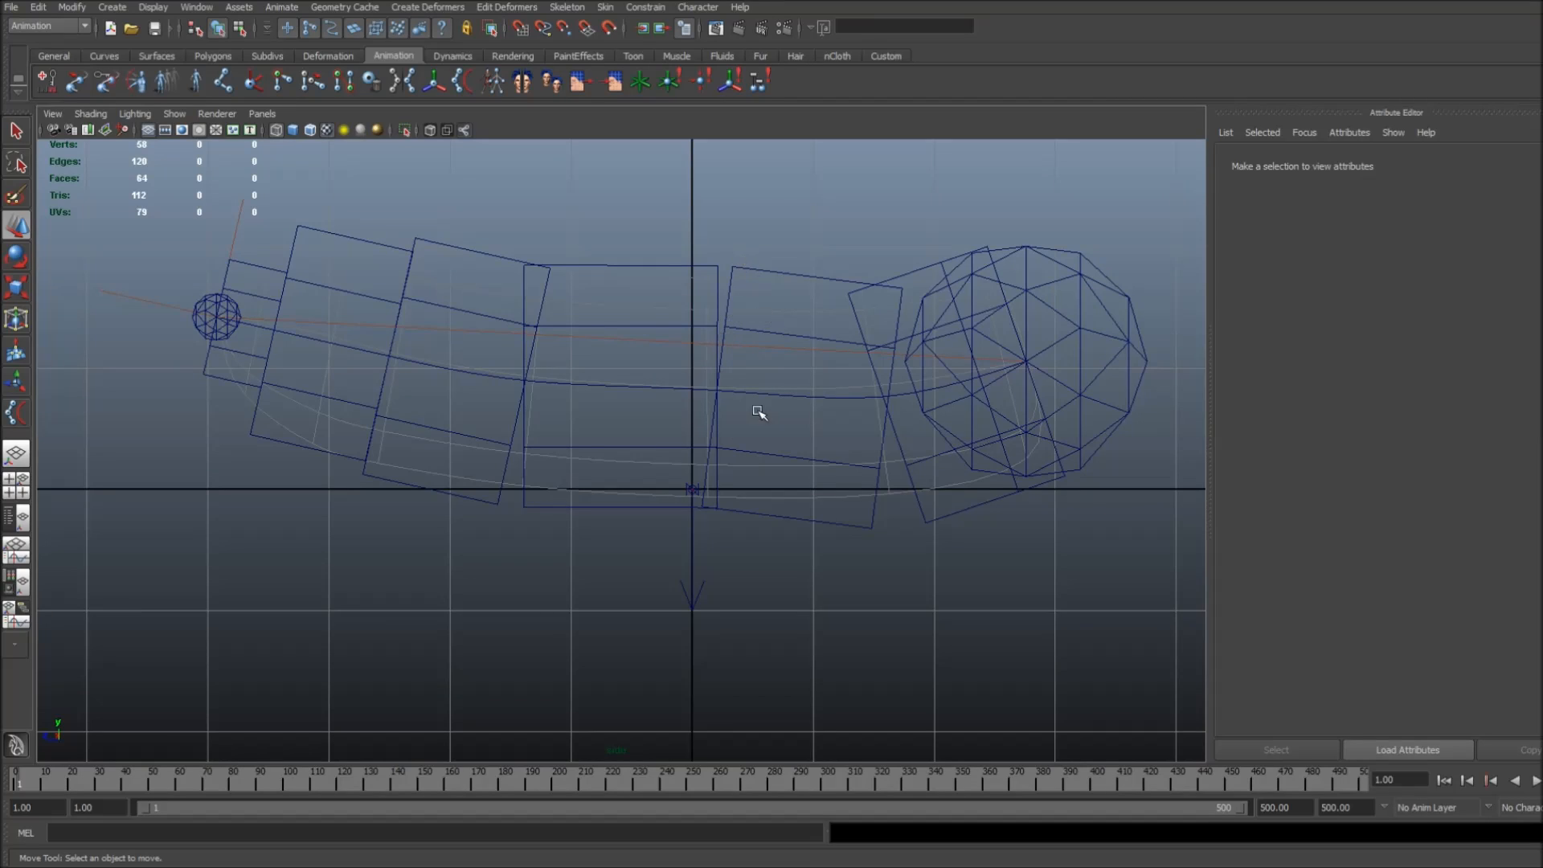
Set the hair system's Hair Width to 1.8, then play the simulation and rewind it to the start frame.
{"action": "left_click", "coordinate": [733, 267]}
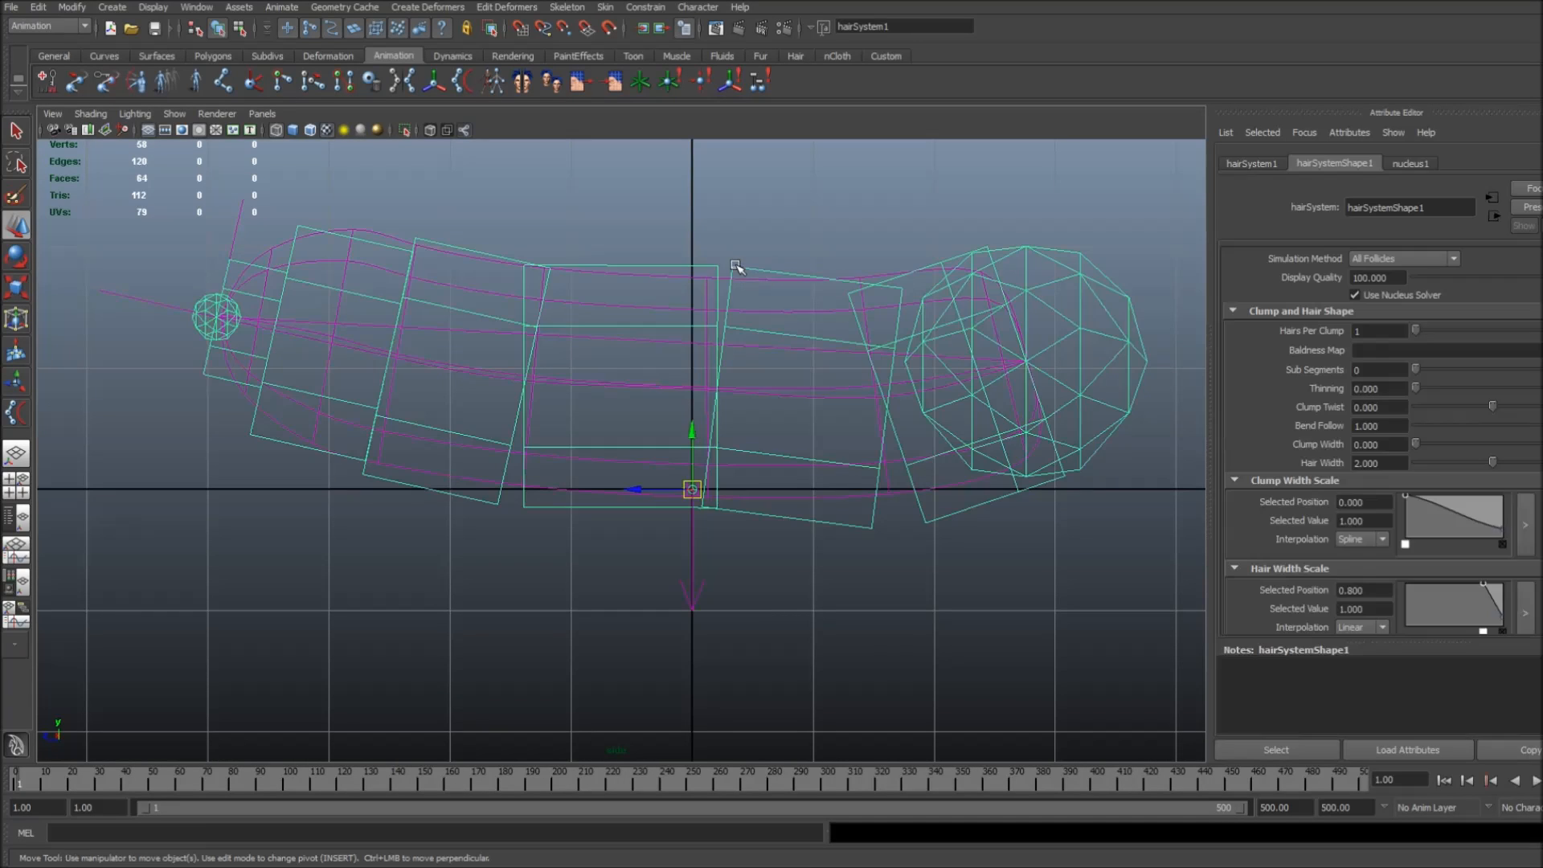
{"action": "left_click", "coordinate": [1376, 463]}
{"action": "type", "text": "1."}
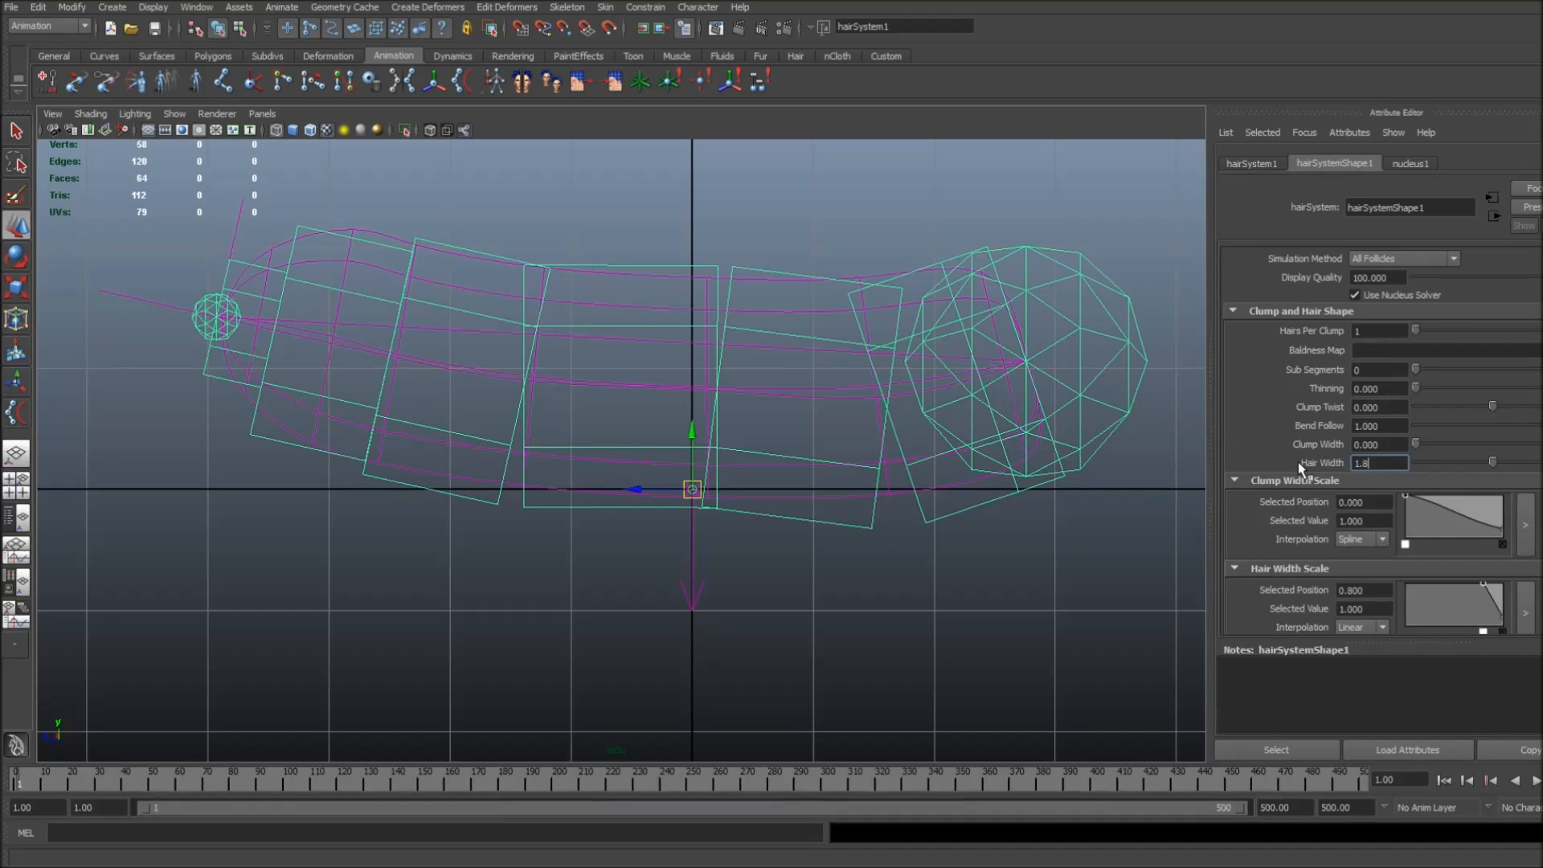
{"action": "left_click", "coordinate": [1535, 781]}
{"action": "left_click", "coordinate": [1445, 781]}
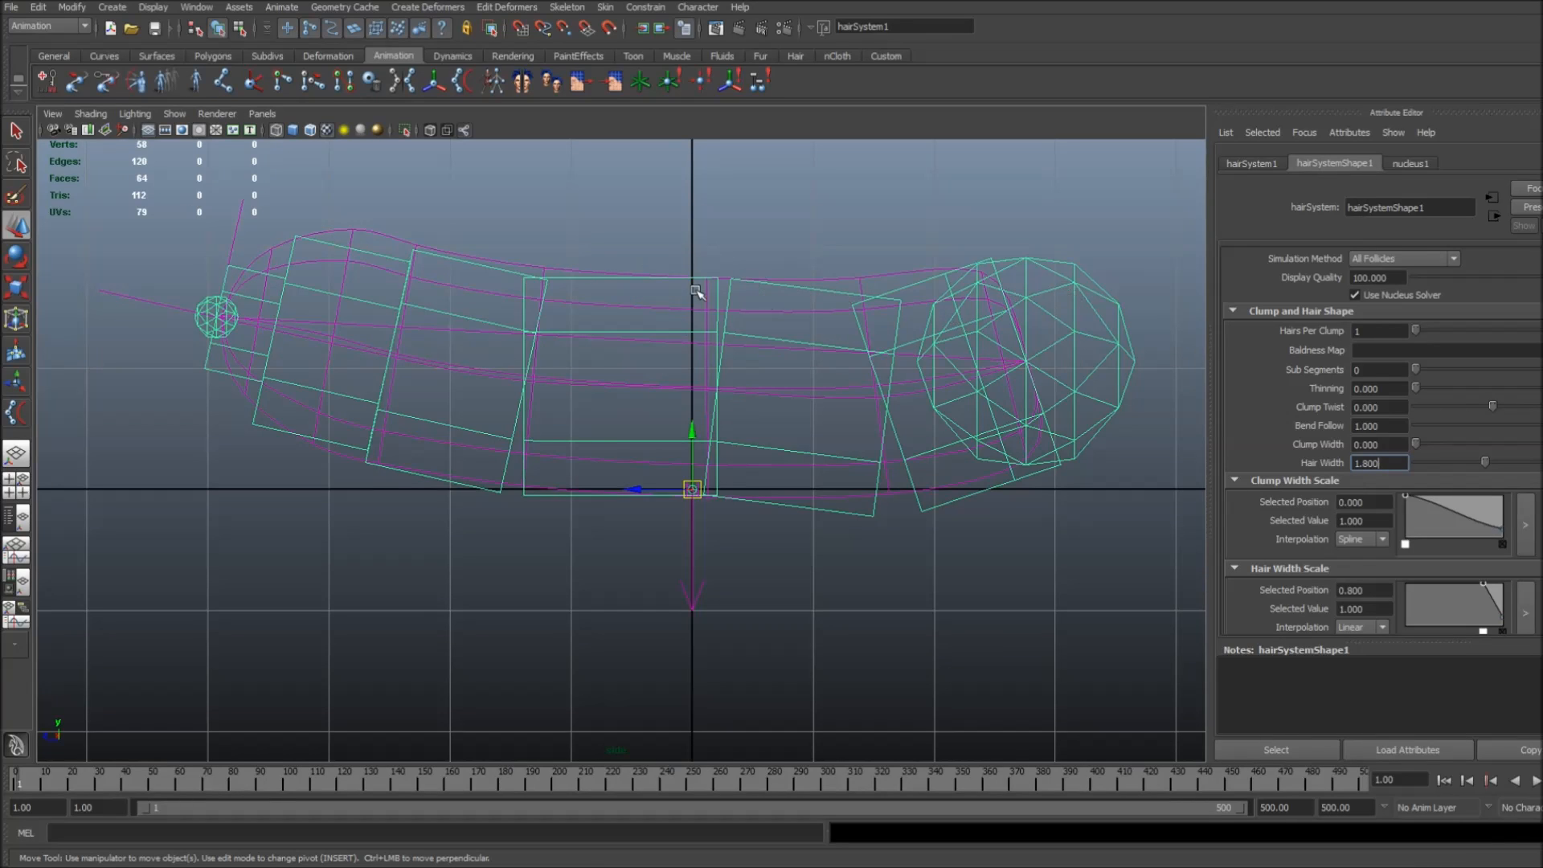
{"action": "left_click", "coordinate": [768, 255]}
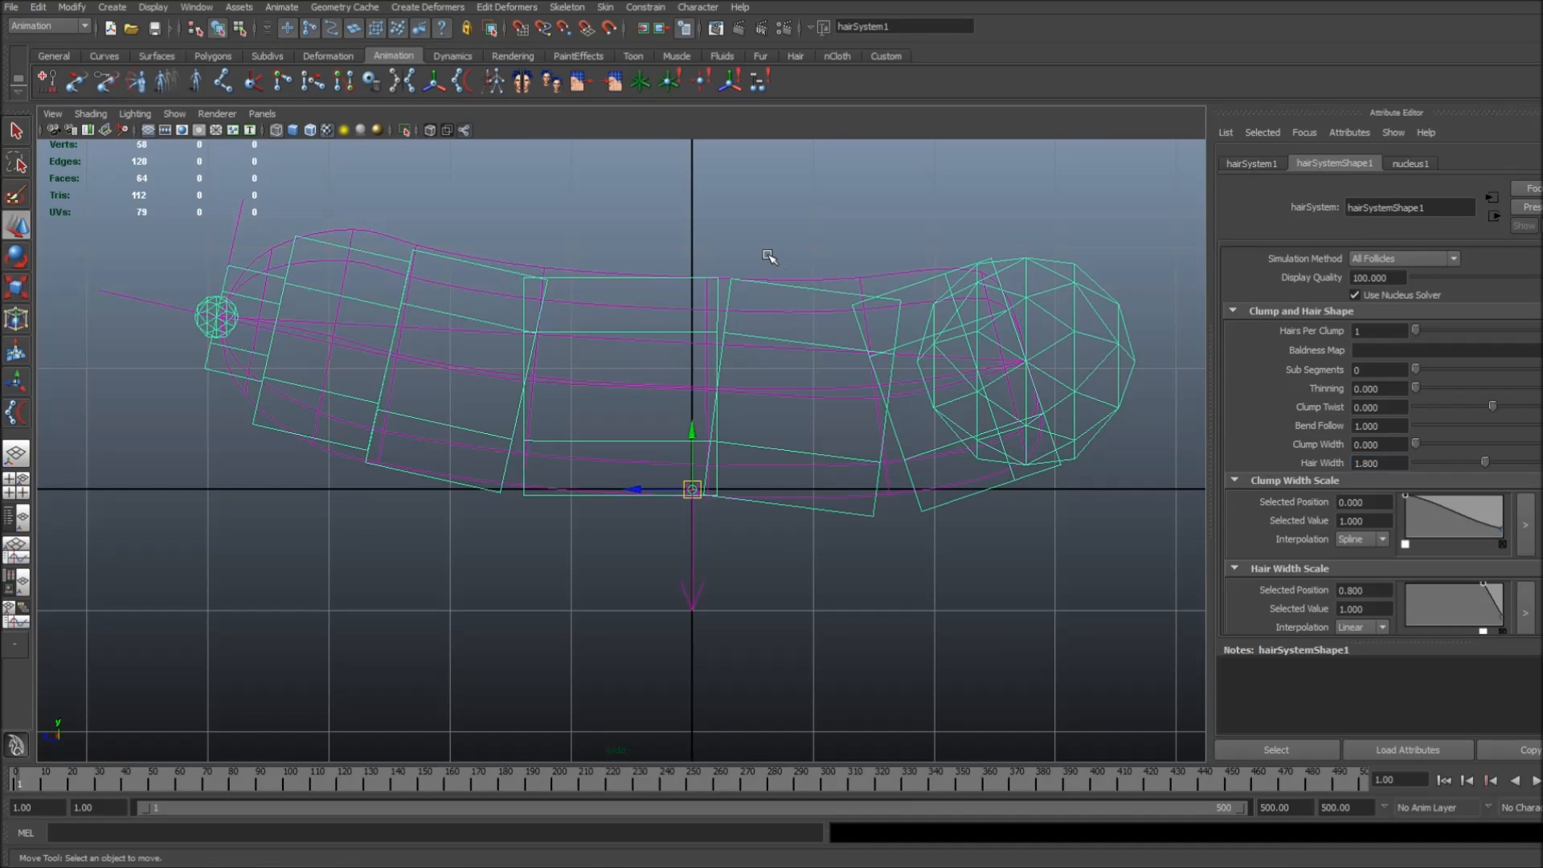
Set the hair system's Solver Display to Off in its collision settings, working in the perspective view.
{"action": "key", "text": "space"}
{"action": "key", "text": "space"}
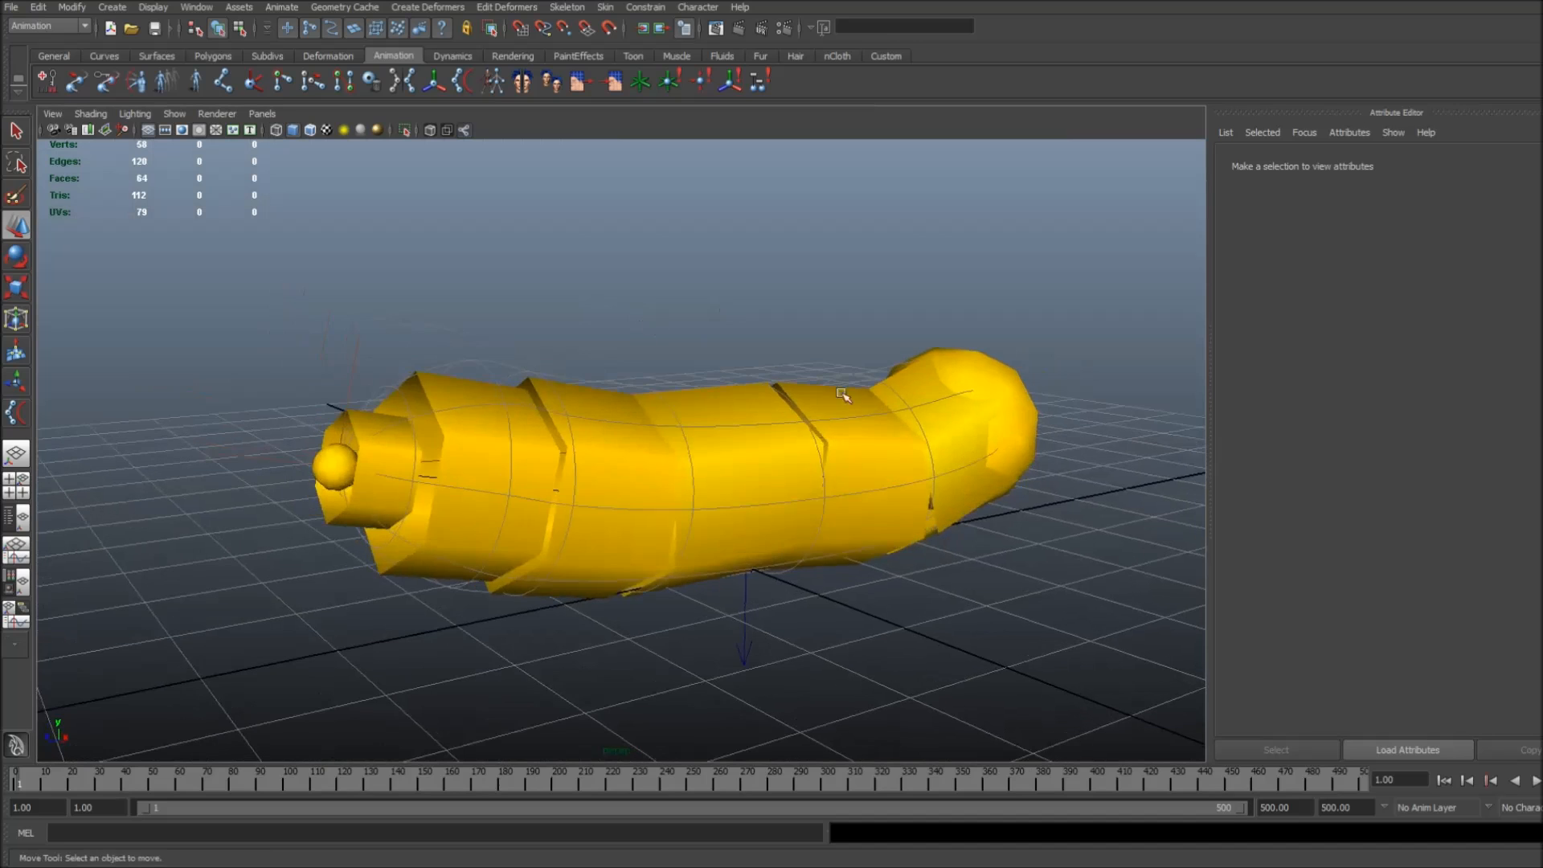
{"action": "left_click", "coordinate": [842, 393]}
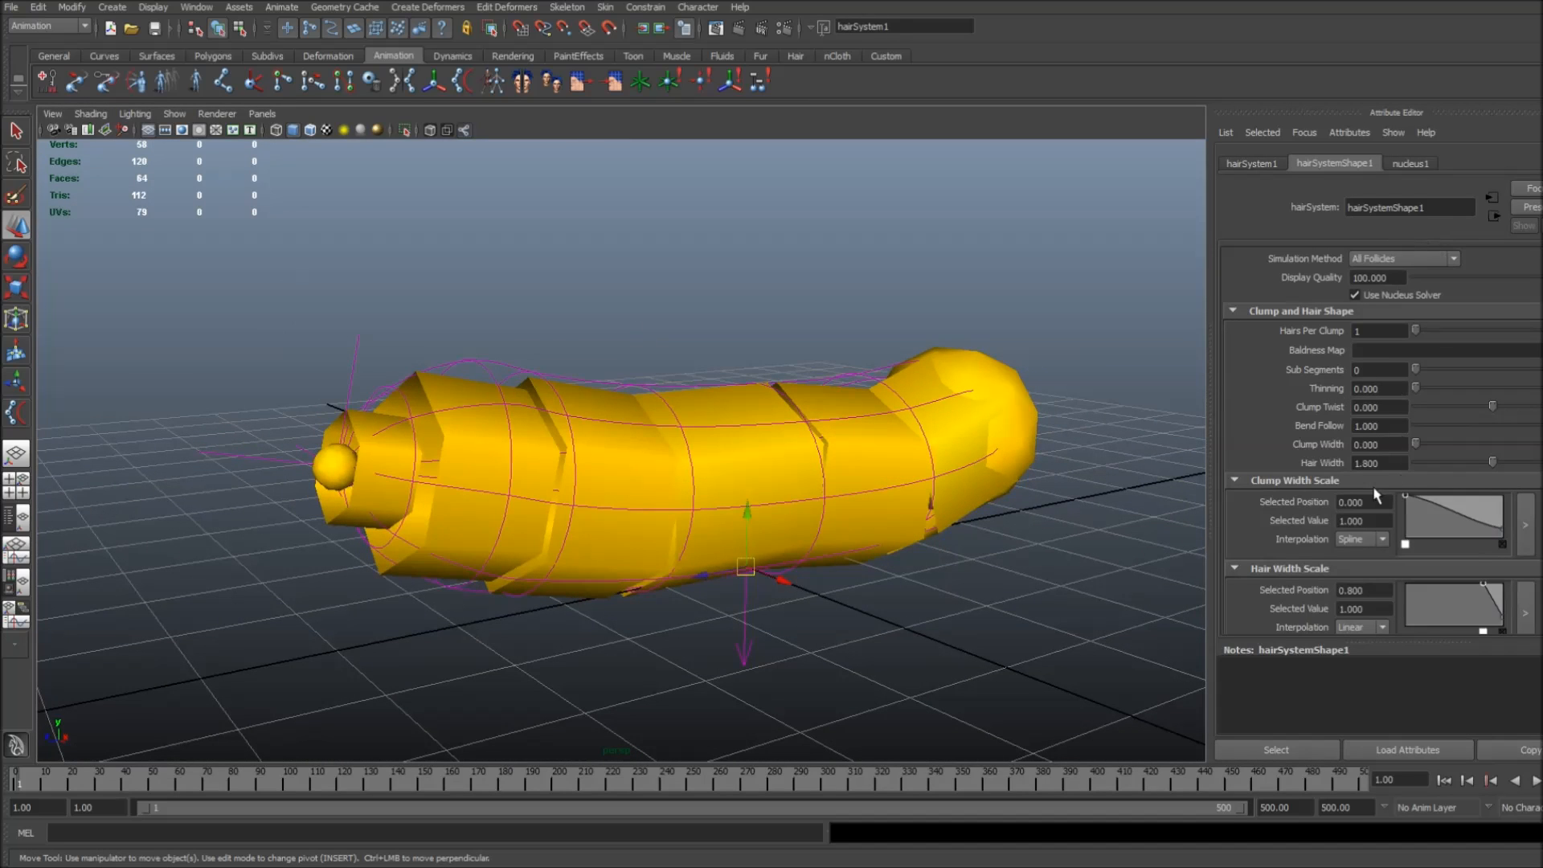
{"action": "left_click", "coordinate": [1316, 312]}
{"action": "left_click", "coordinate": [1287, 328]}
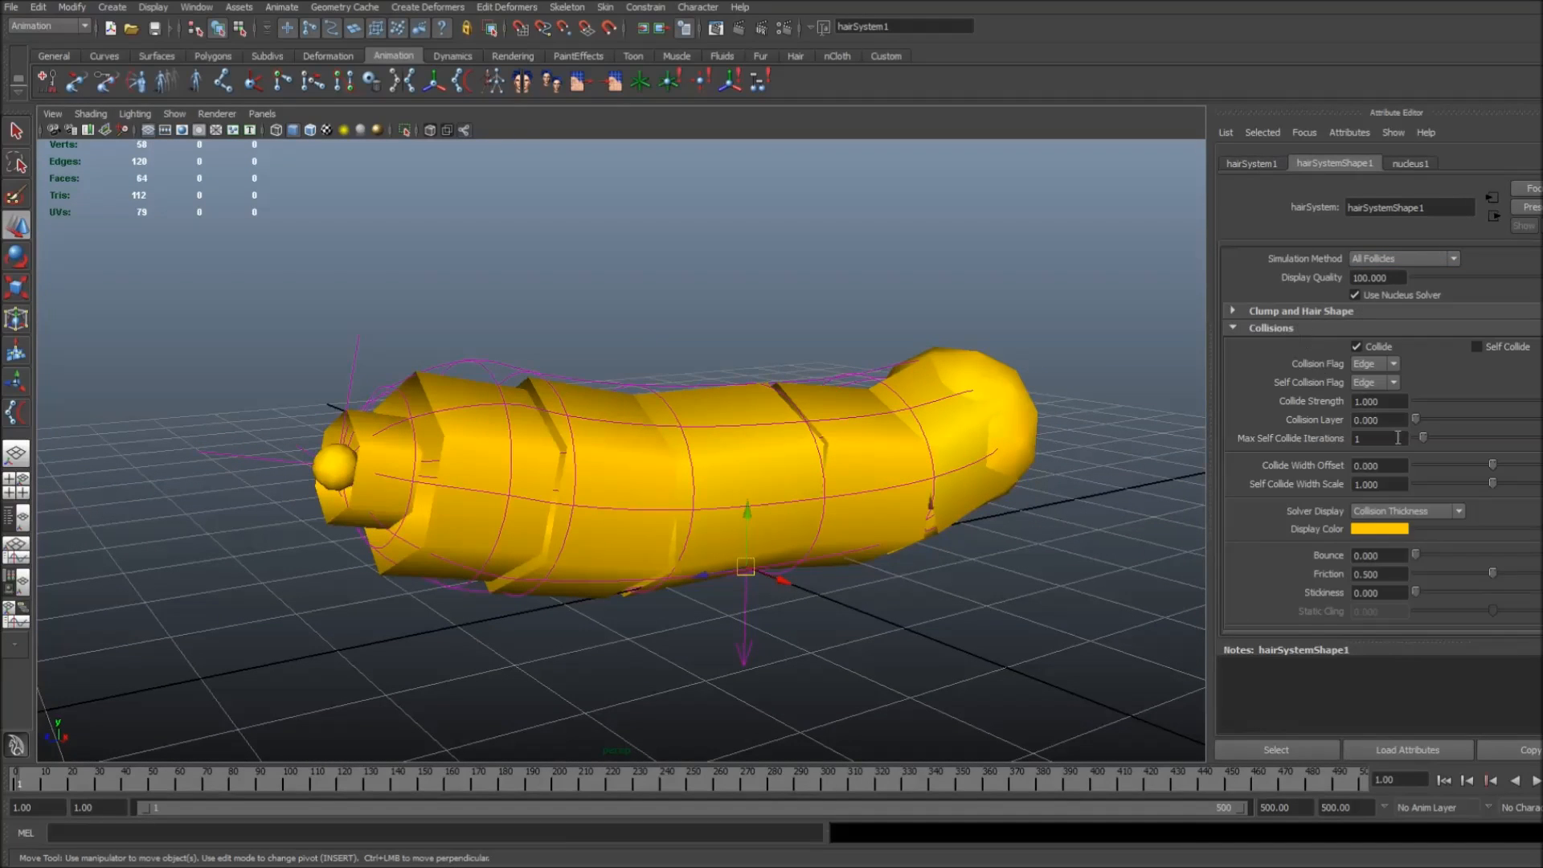
{"action": "left_click", "coordinate": [1380, 512]}
{"action": "left_click", "coordinate": [1379, 529]}
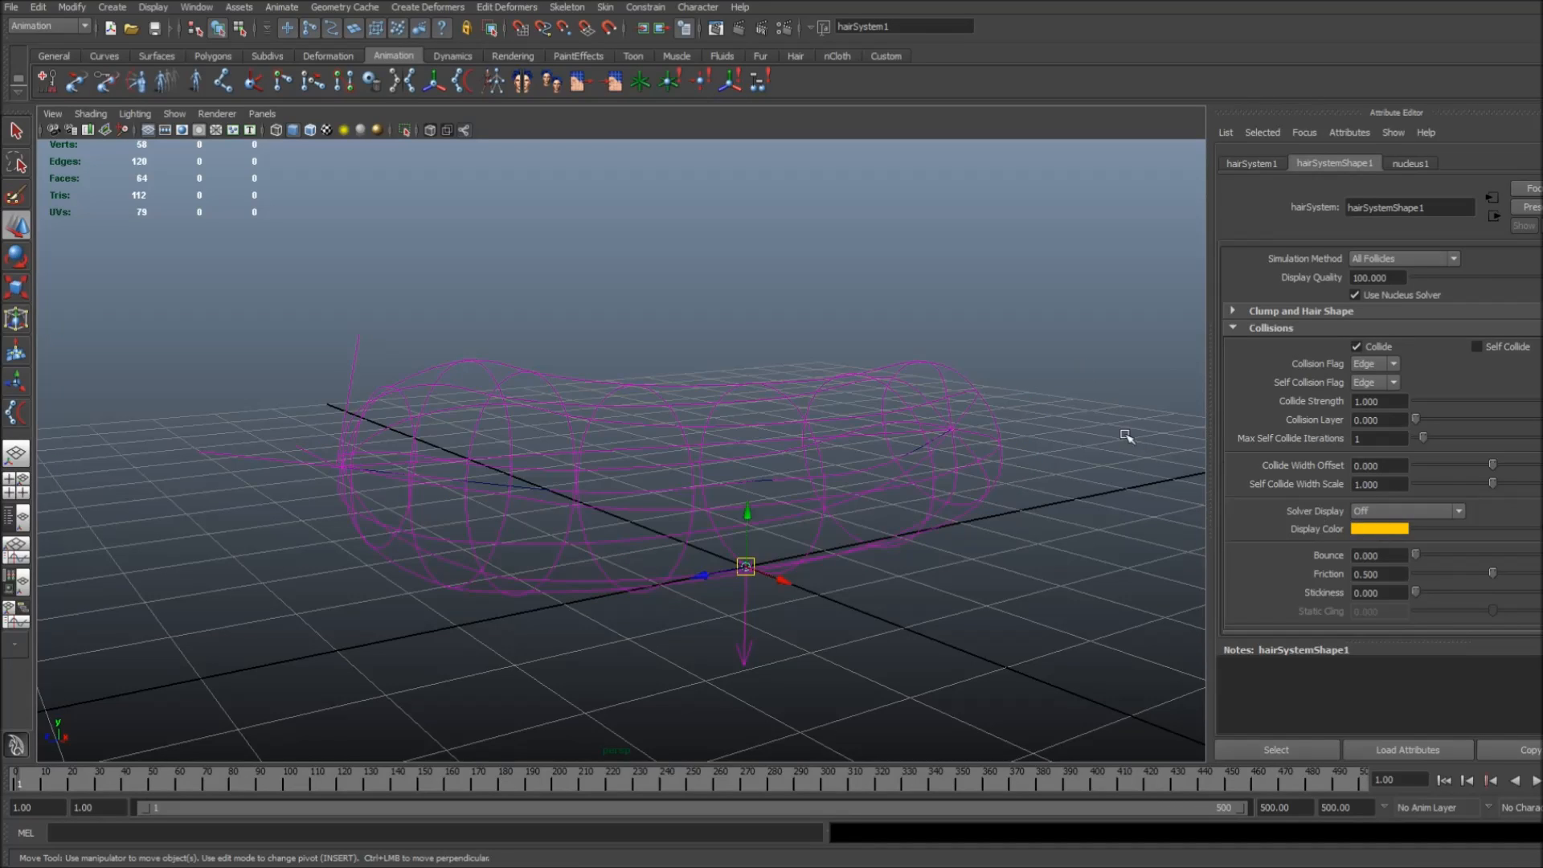
{"action": "left_click", "coordinate": [1069, 340]}
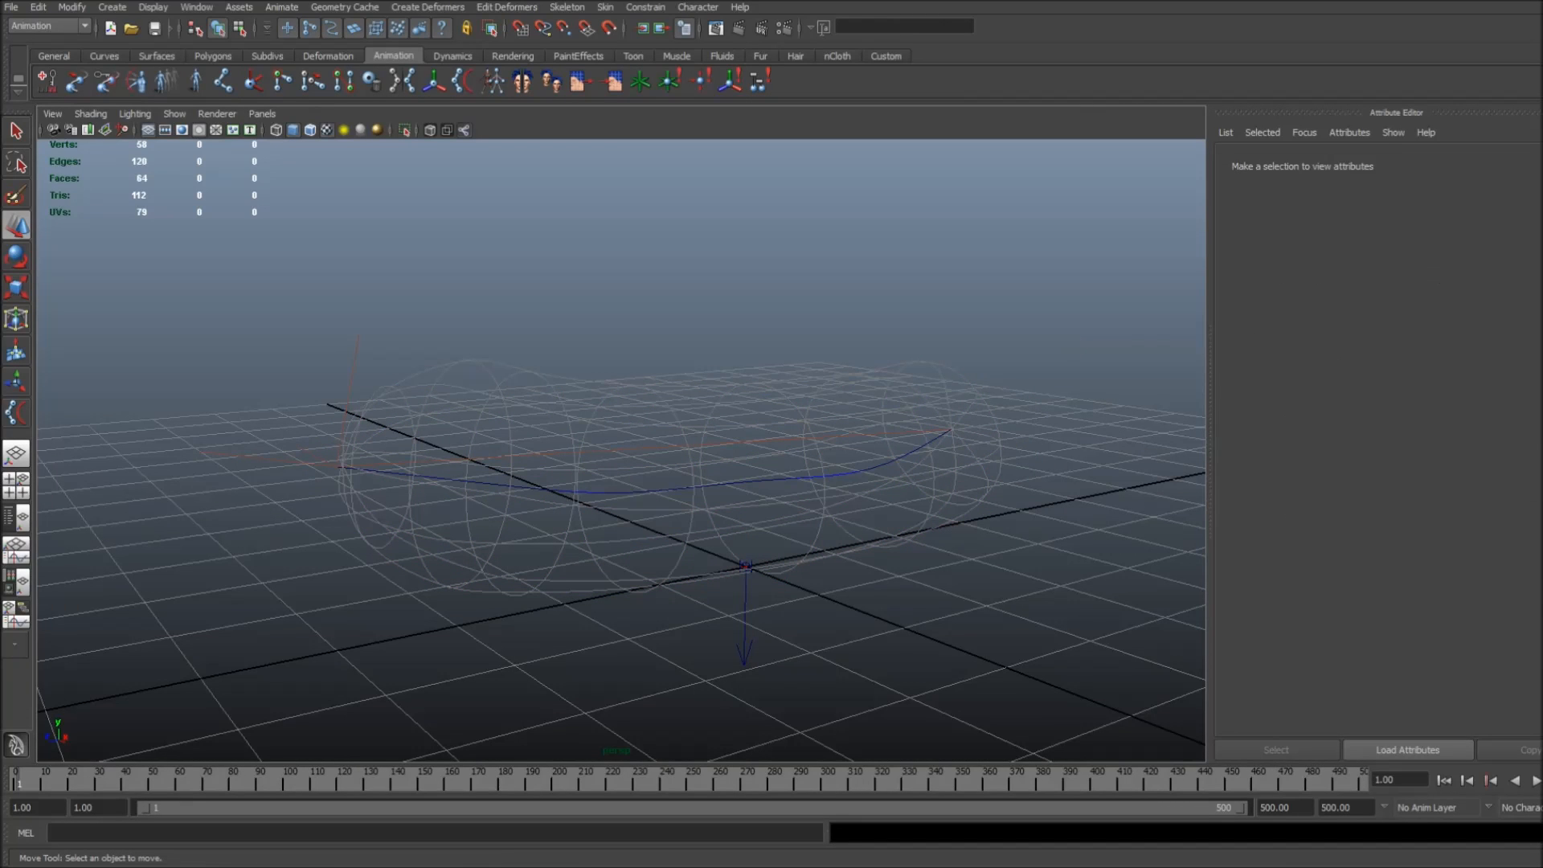
Switch the mesh layer to Reference display, examine the shaded model from several angles, and return the layer to Template.
{"action": "key", "text": "ctrl+a"}
{"action": "left_click", "coordinate": [1465, 667]}
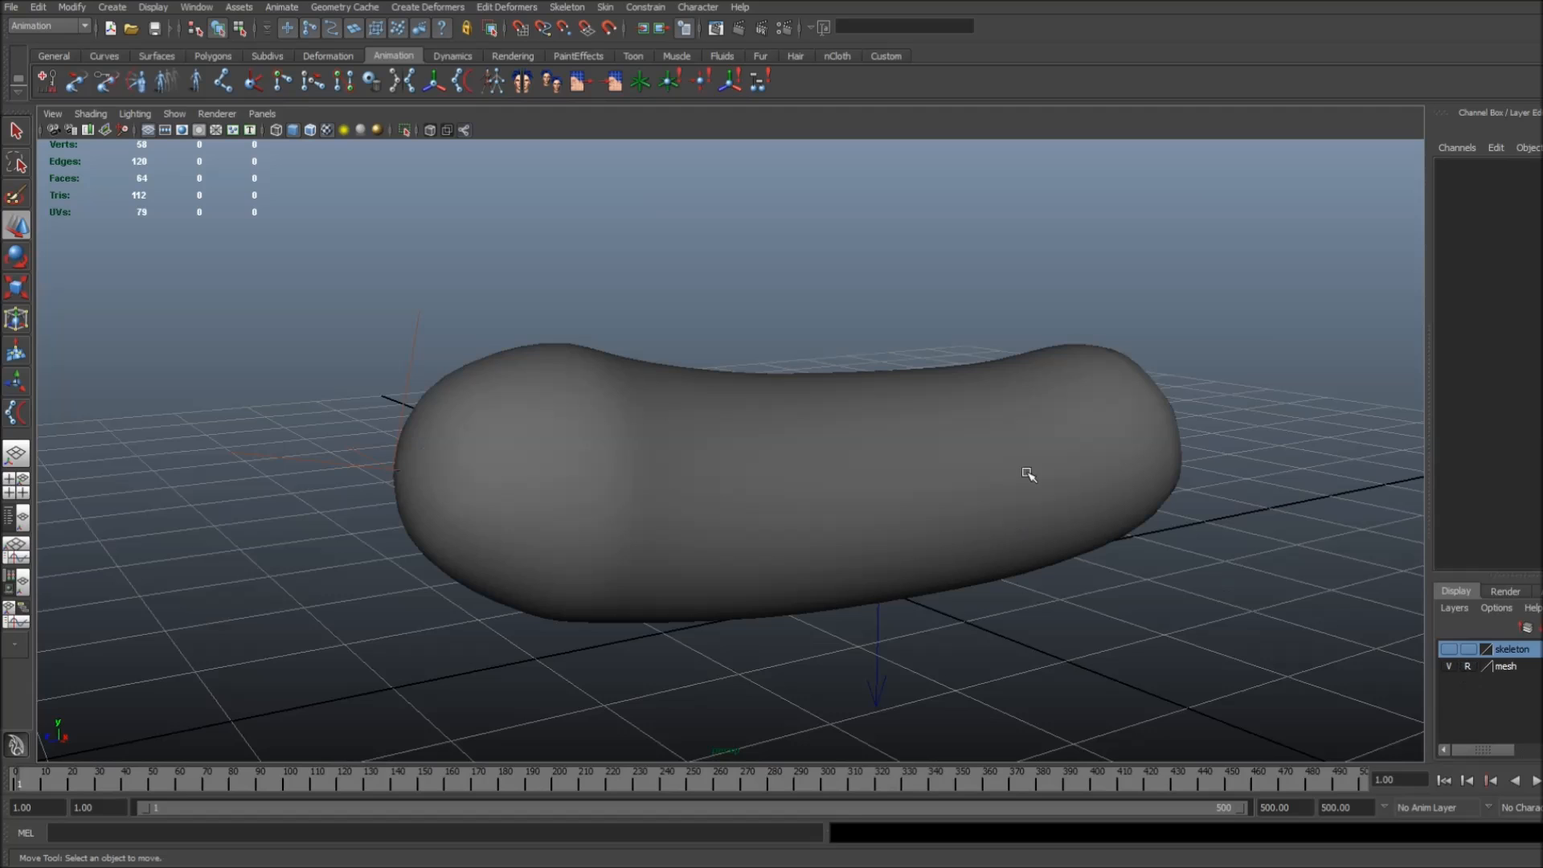
{"action": "left_click_drag", "start_coordinate": [1102, 526], "coordinate": [933, 431], "text": "alt"}
{"action": "right_click_drag", "start_coordinate": [933, 430], "coordinate": [886, 434], "text": "alt"}
{"action": "left_click_drag", "start_coordinate": [950, 430], "coordinate": [857, 453], "text": "alt"}
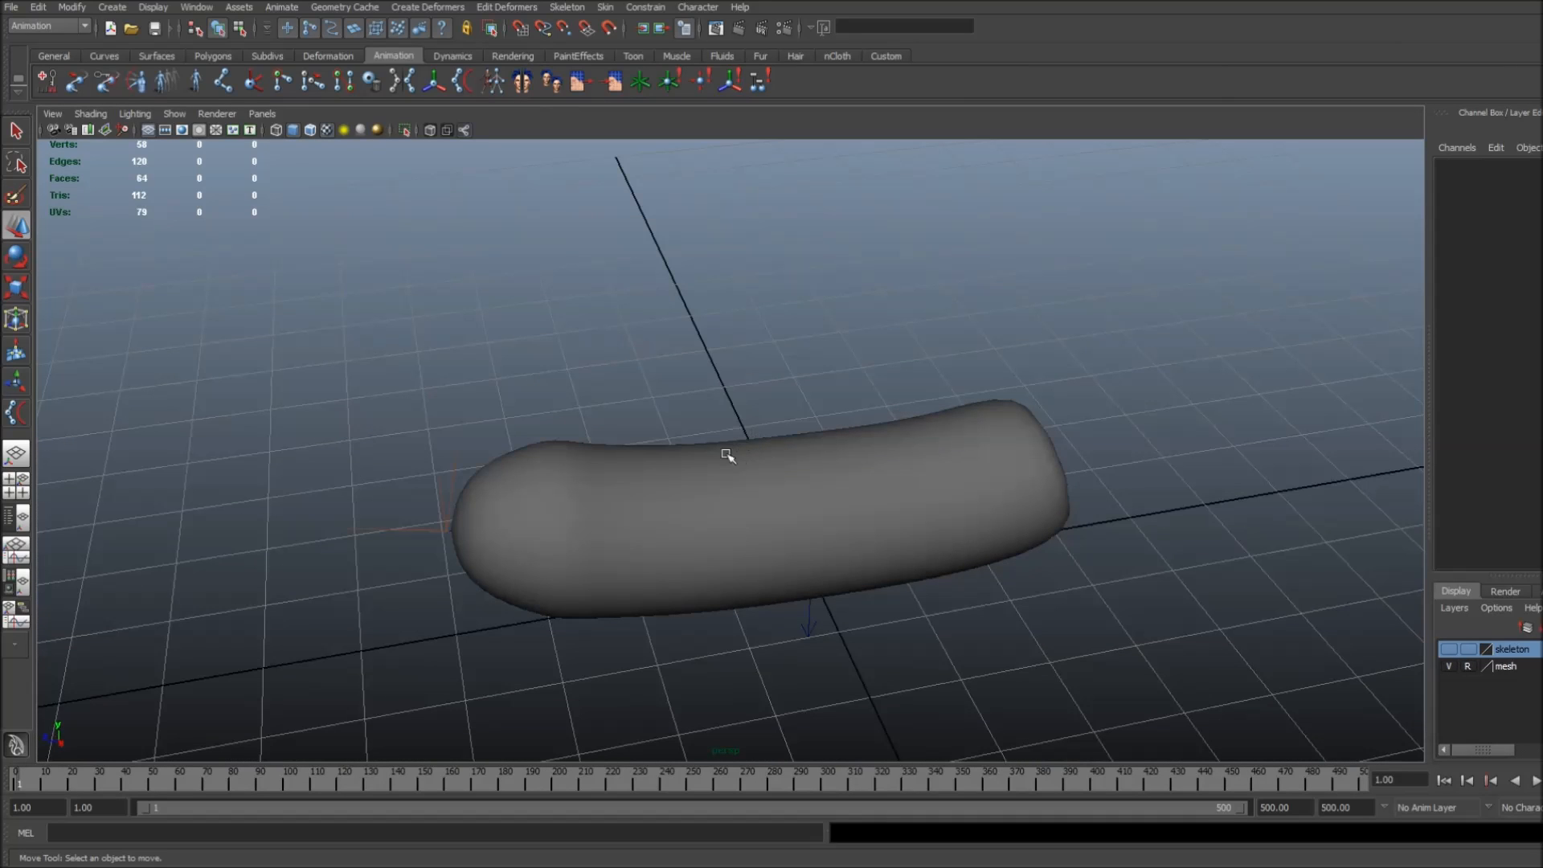
{"action": "left_click_drag", "start_coordinate": [751, 534], "coordinate": [1206, 400], "text": "alt"}
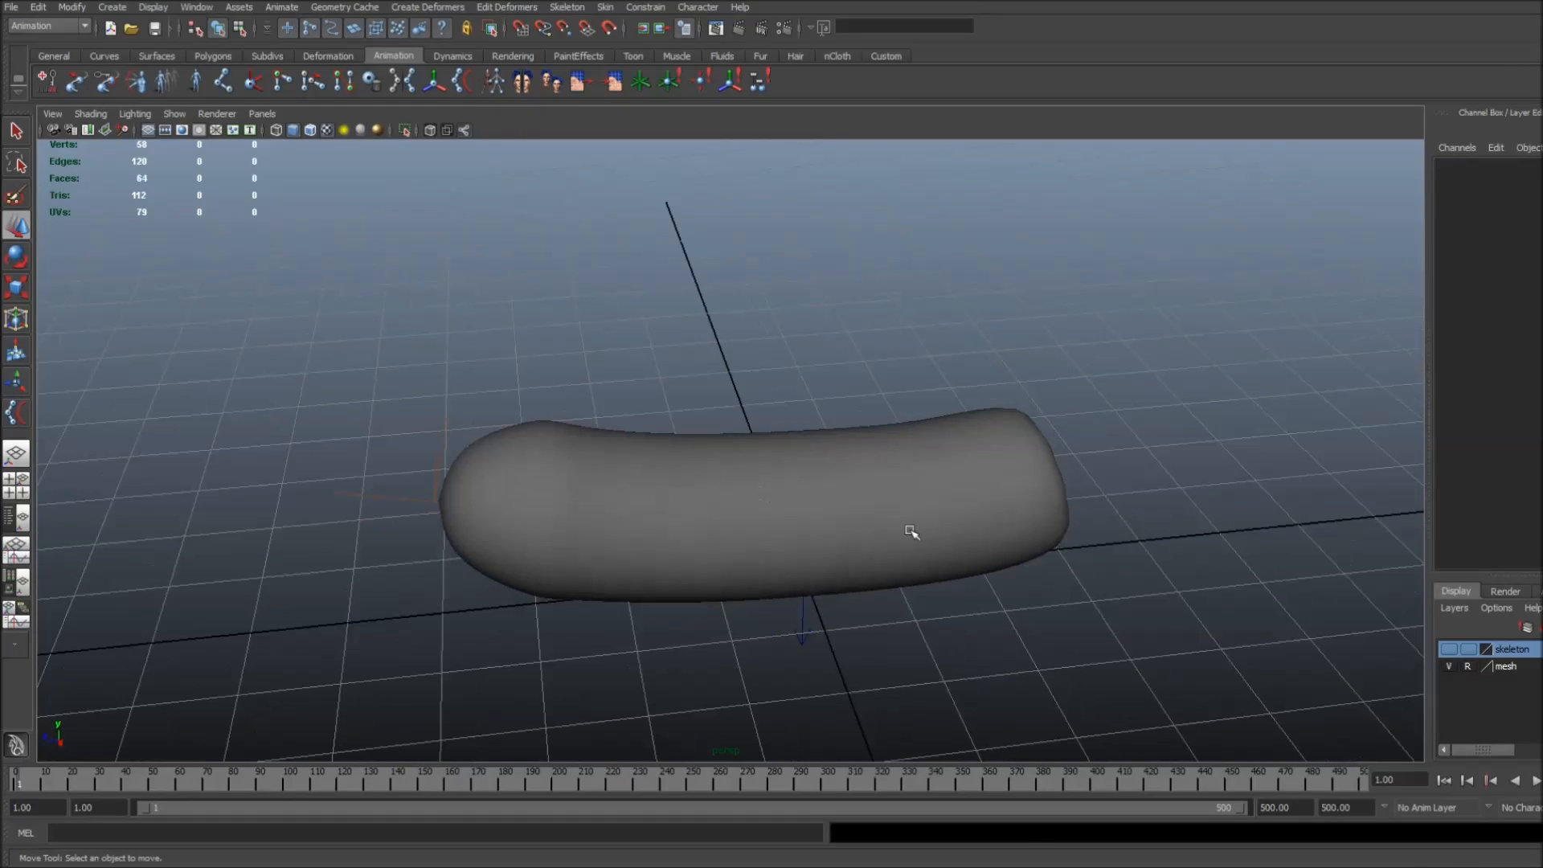
{"action": "key", "text": "ctrl+z"}
Examine the hair system's Clump and Hair Shape settings, especially the Hair Width Scale ramp, against the mesh's profile.
{"action": "left_click", "coordinate": [879, 509]}
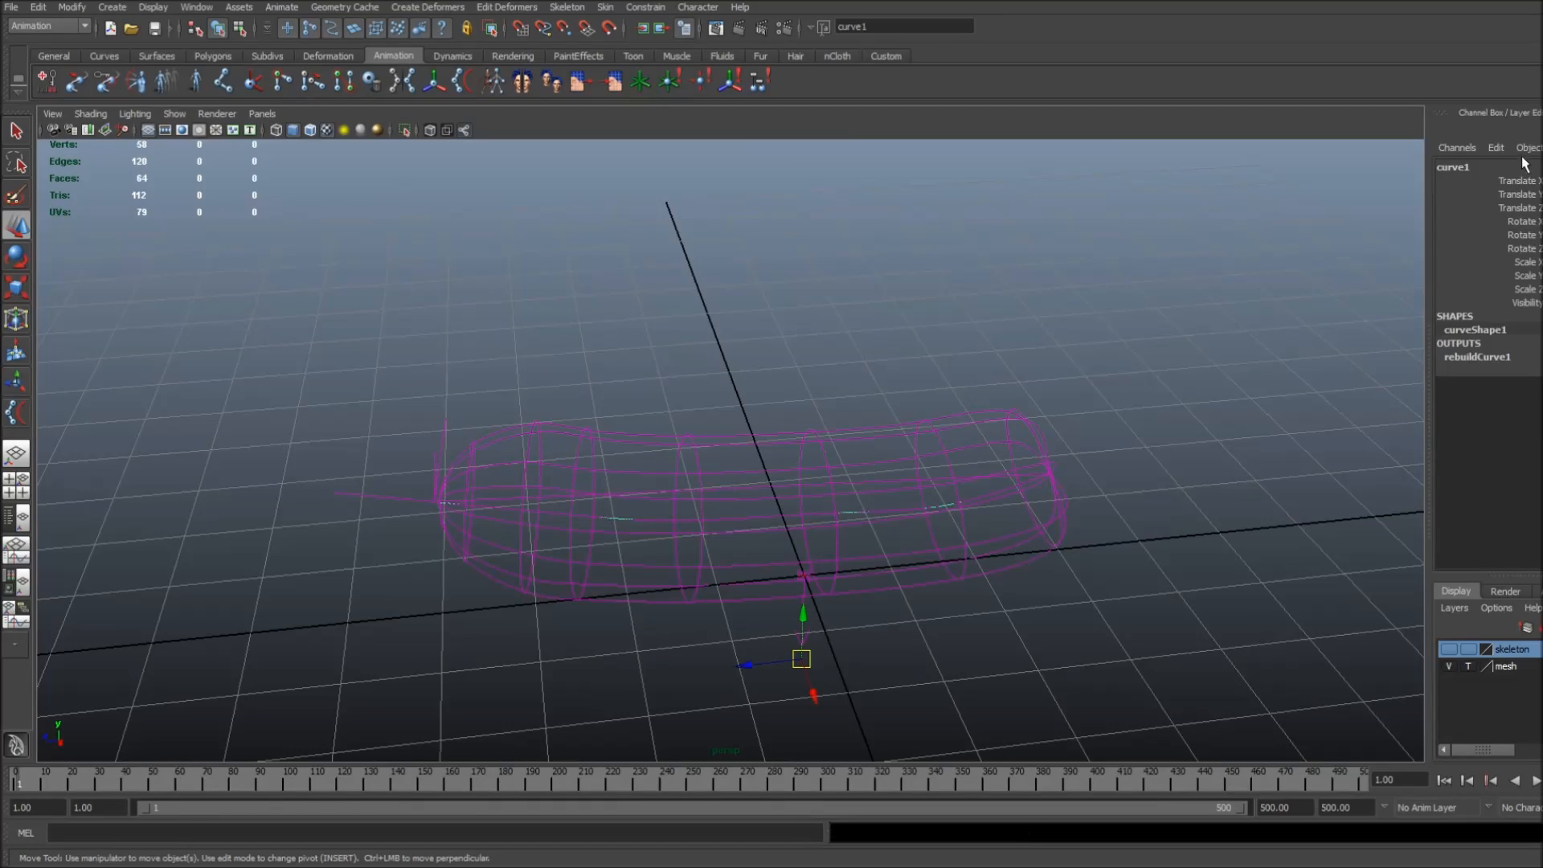
{"action": "key", "text": "ctrl+a"}
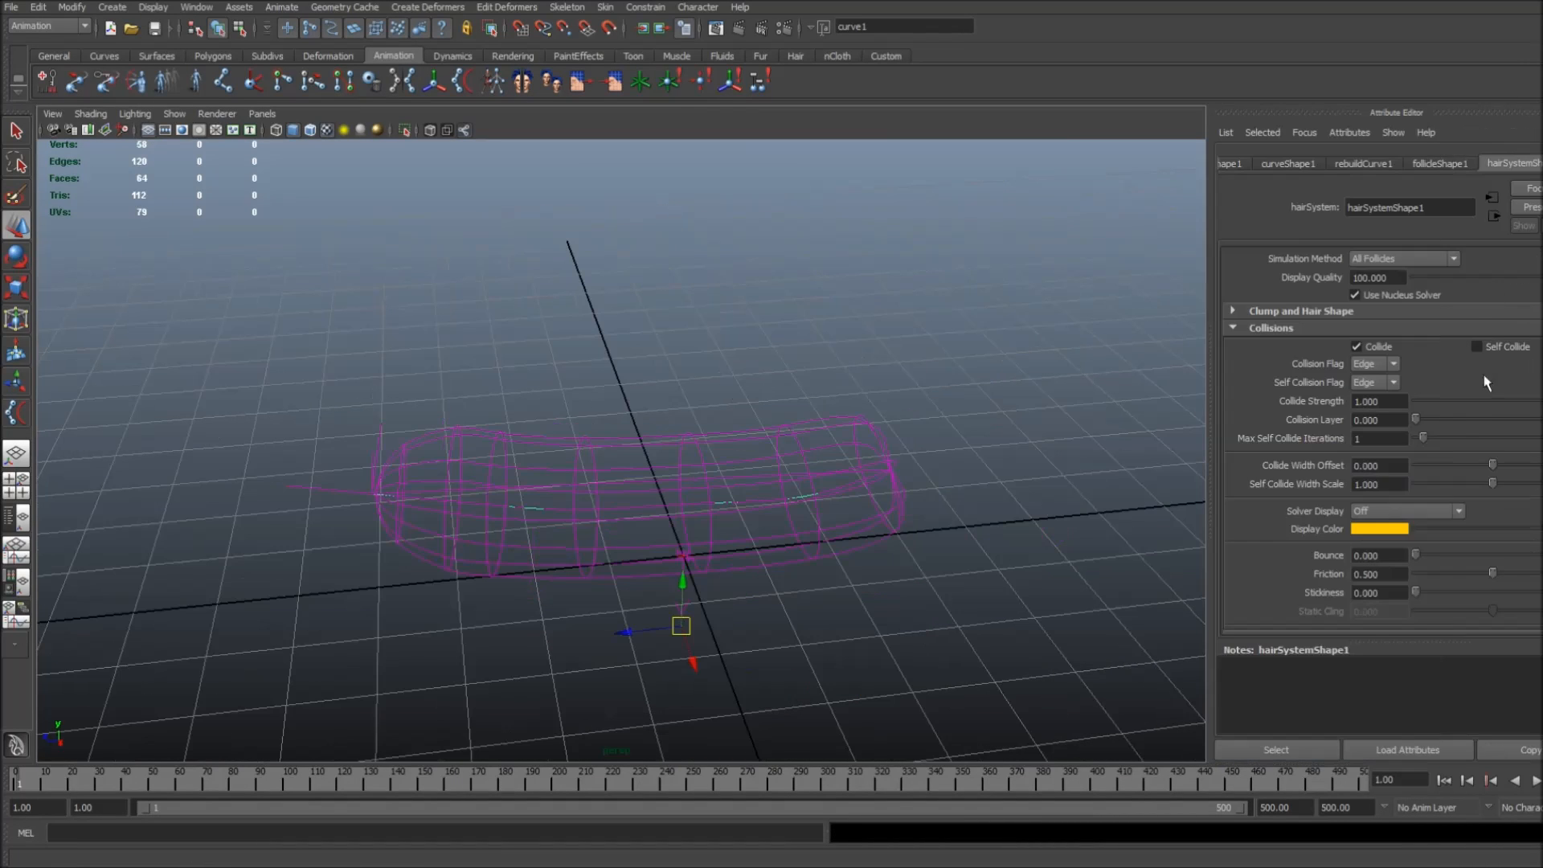
{"action": "left_click", "coordinate": [1357, 313]}
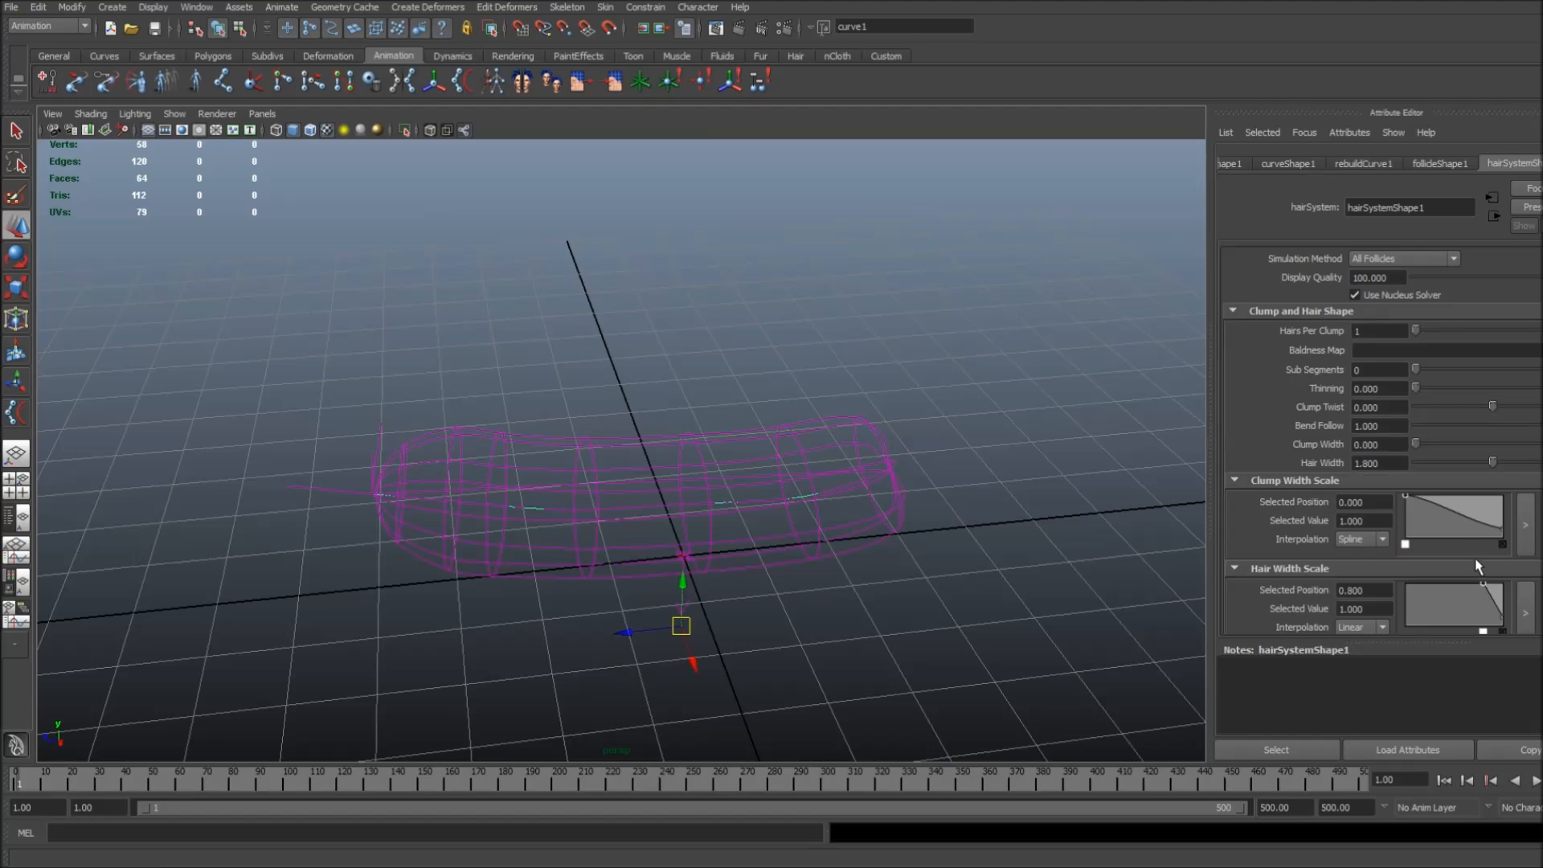
{"action": "scroll", "coordinate": [1455, 445], "scroll_direction": "down", "scroll_amount": 4}
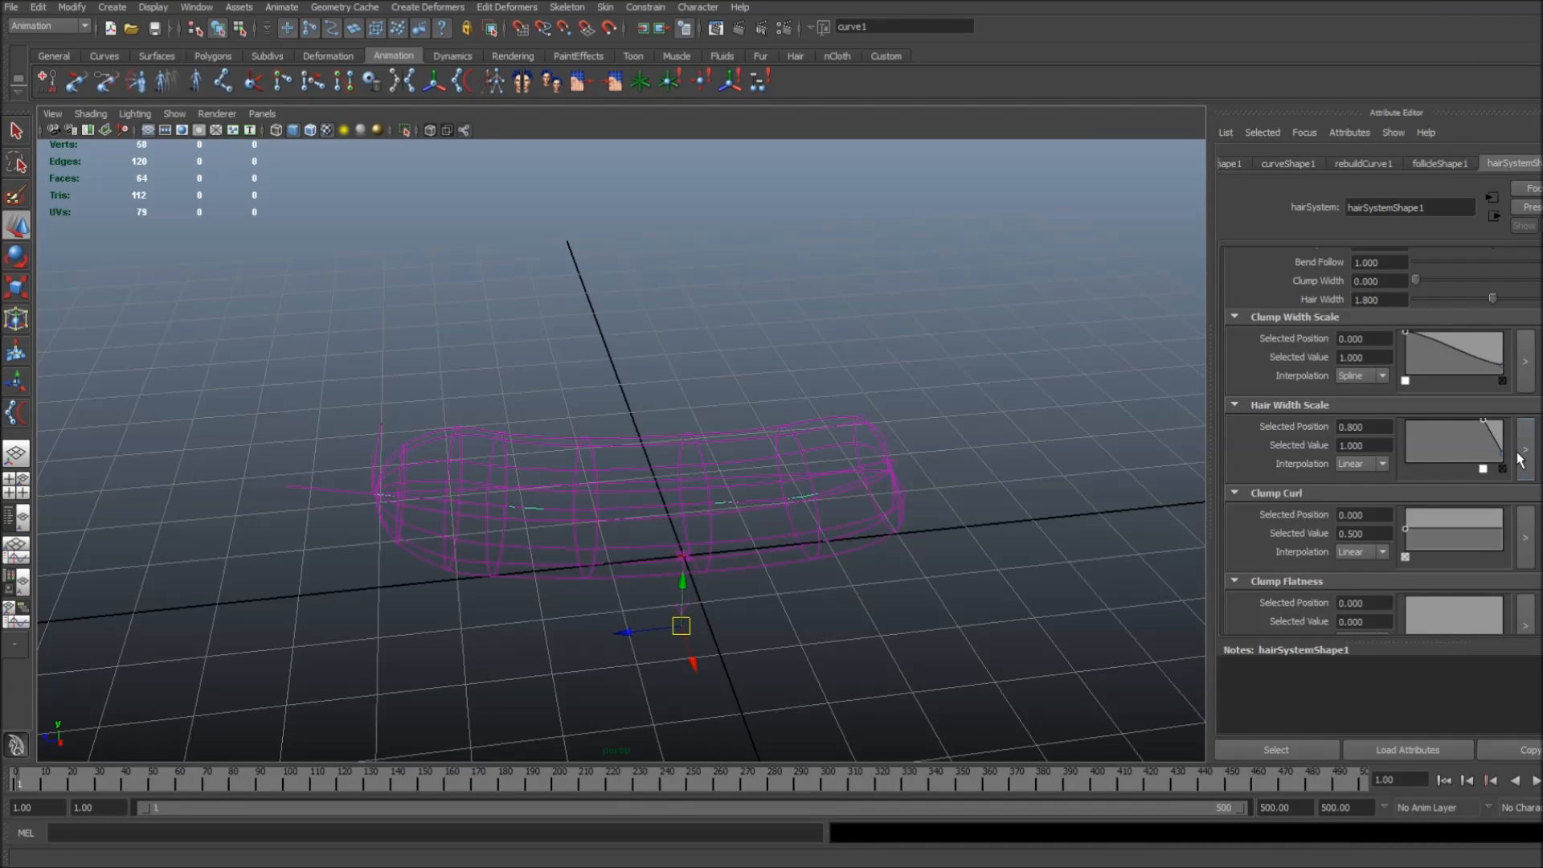
{"action": "mouse_move", "coordinate": [1003, 417]}
{"action": "left_mouse_down", "text": "alt"}
{"action": "mouse_move", "coordinate": [985, 400]}
{"action": "mouse_move", "coordinate": [1005, 388]}
{"action": "left_mouse_up", "text": "alt"}
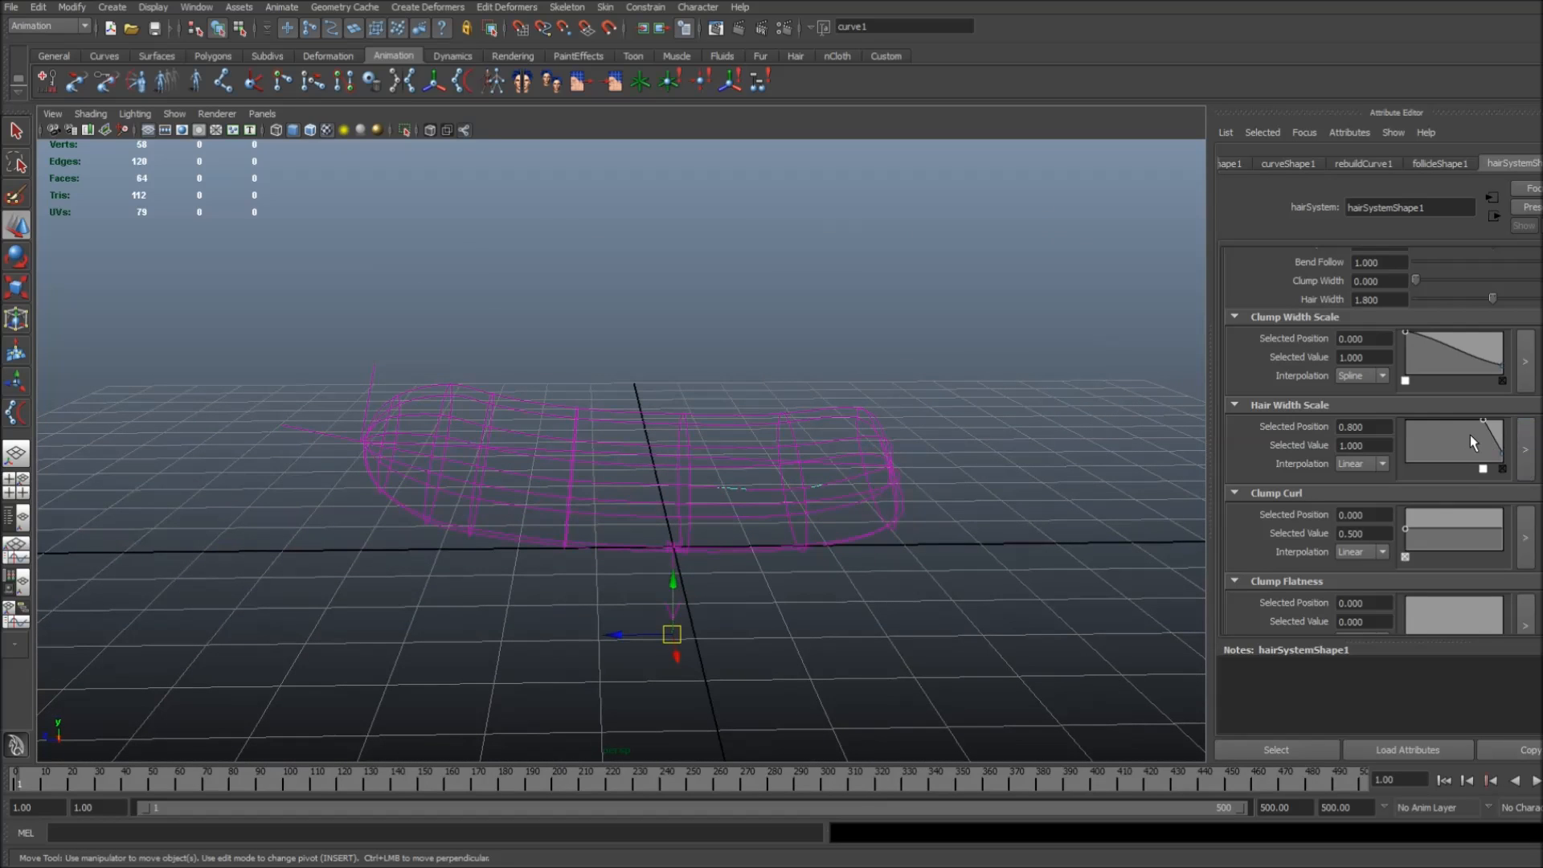
{"action": "left_click_drag", "start_coordinate": [623, 450], "coordinate": [640, 438], "text": "alt"}
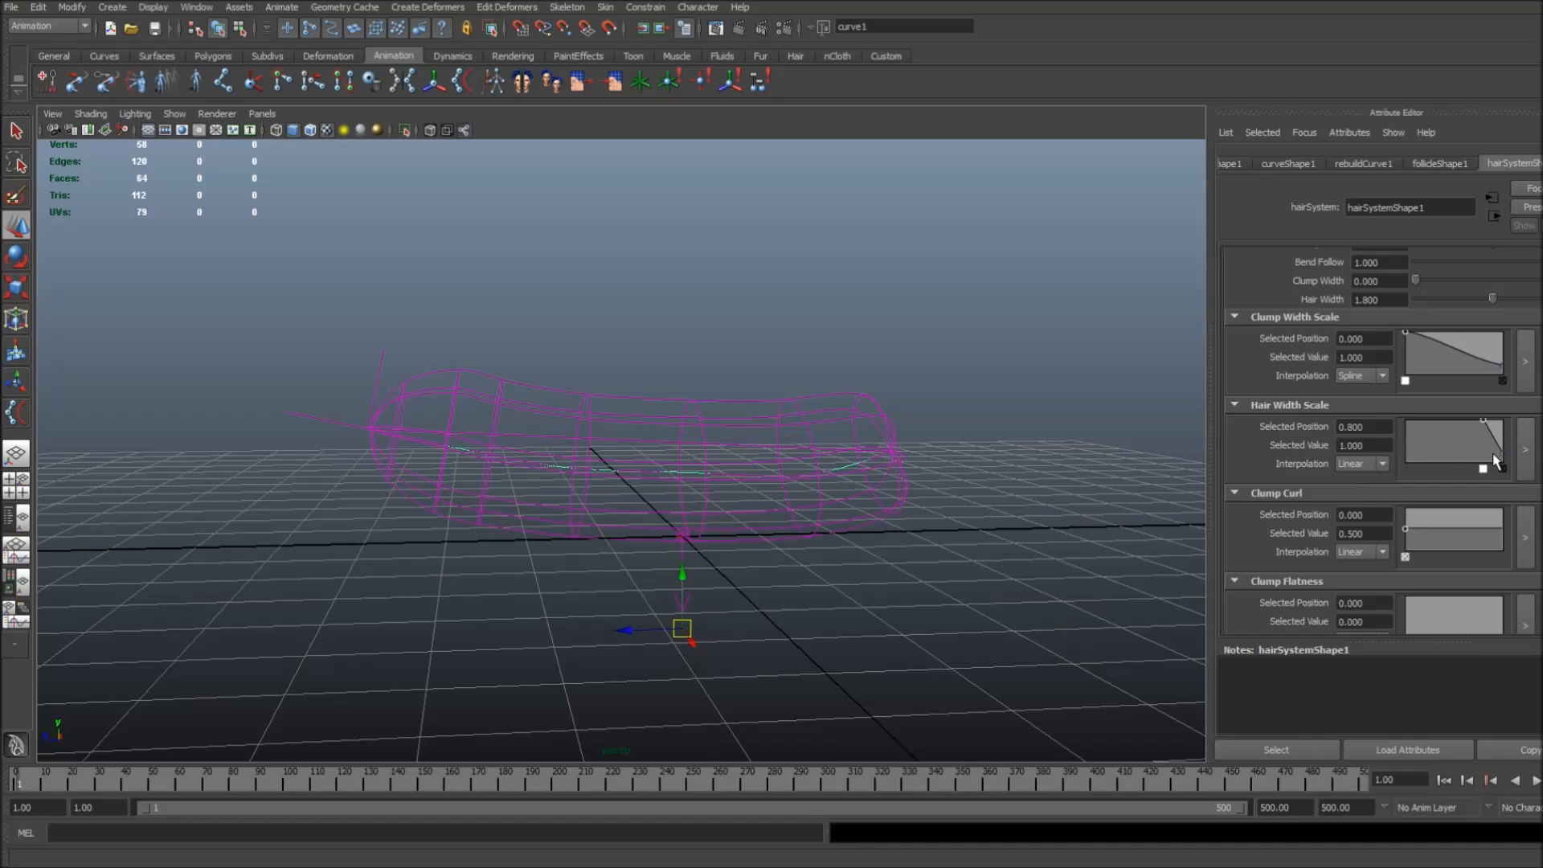
{"action": "left_click_drag", "start_coordinate": [773, 330], "coordinate": [817, 314], "text": "alt"}
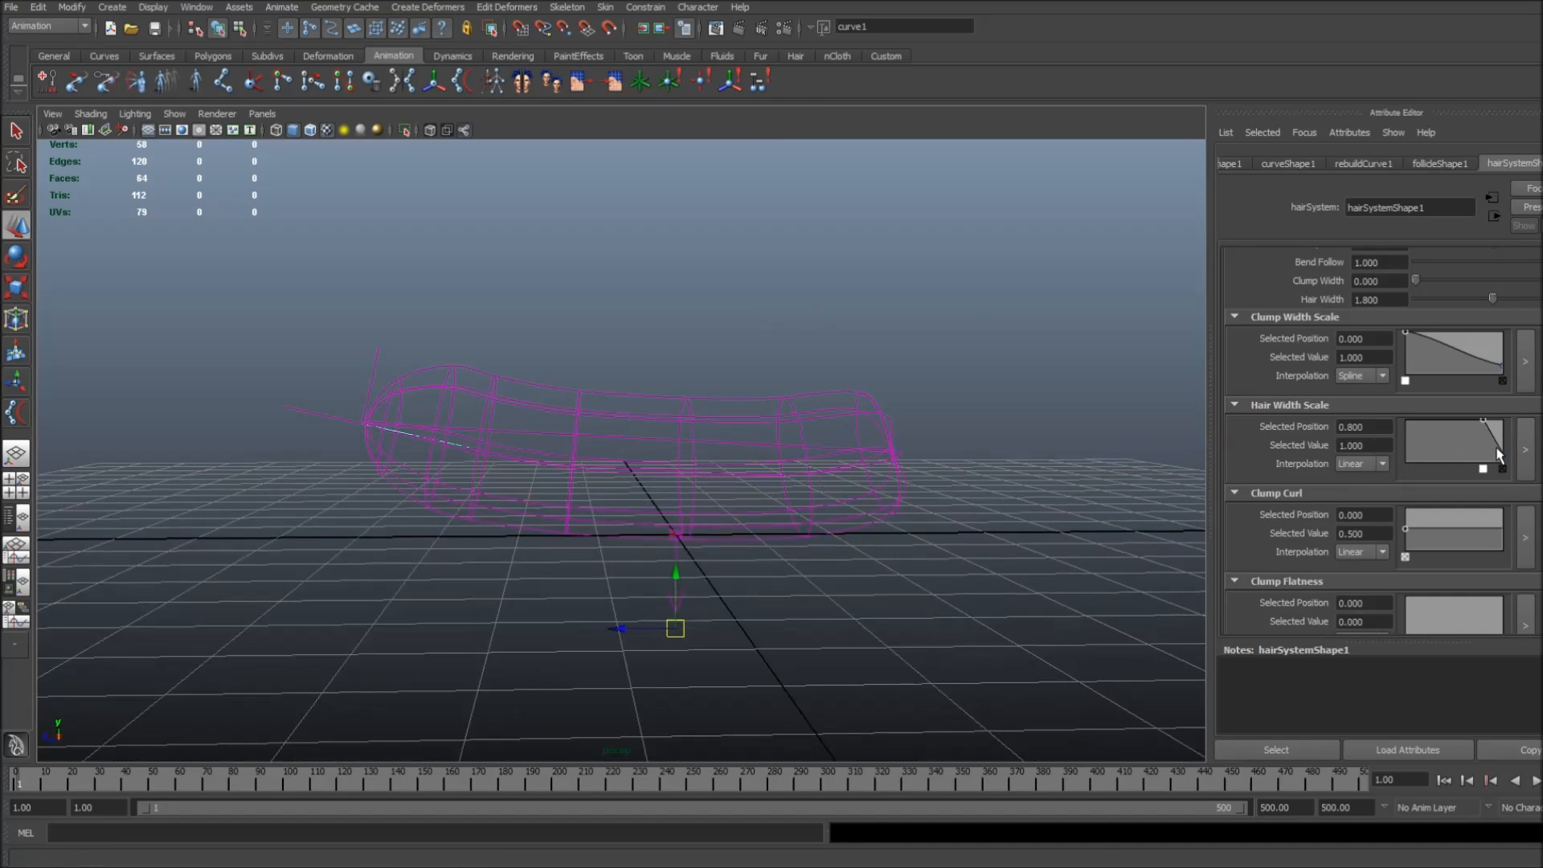
{"action": "scroll", "coordinate": [1379, 442], "scroll_direction": "up", "scroll_amount": 3}
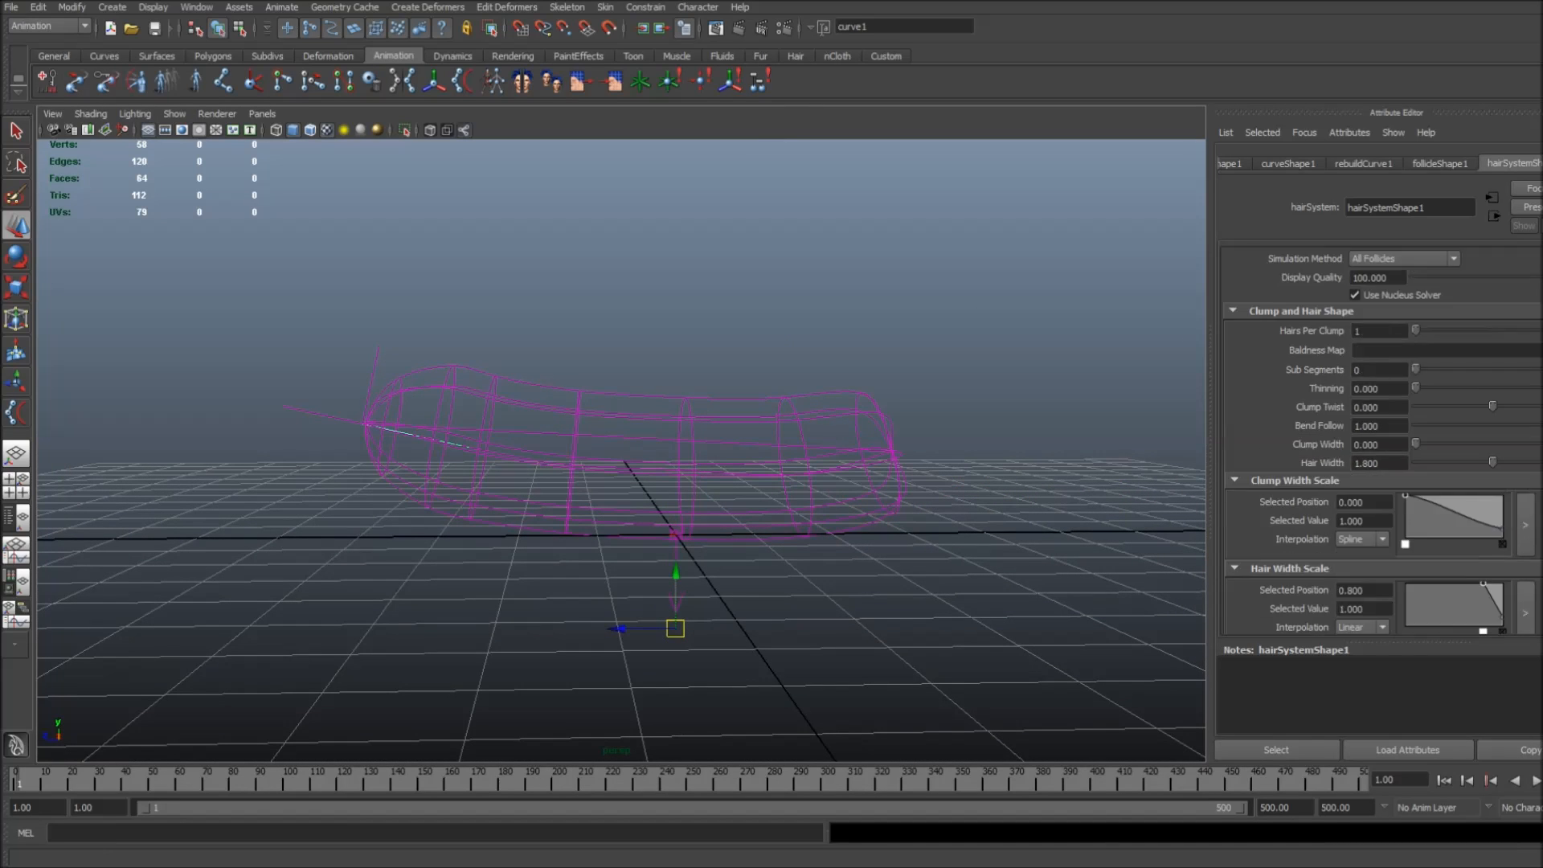
{"action": "left_click", "coordinate": [1349, 313]}
{"action": "left_click_drag", "start_coordinate": [734, 279], "coordinate": [716, 275], "text": "alt"}
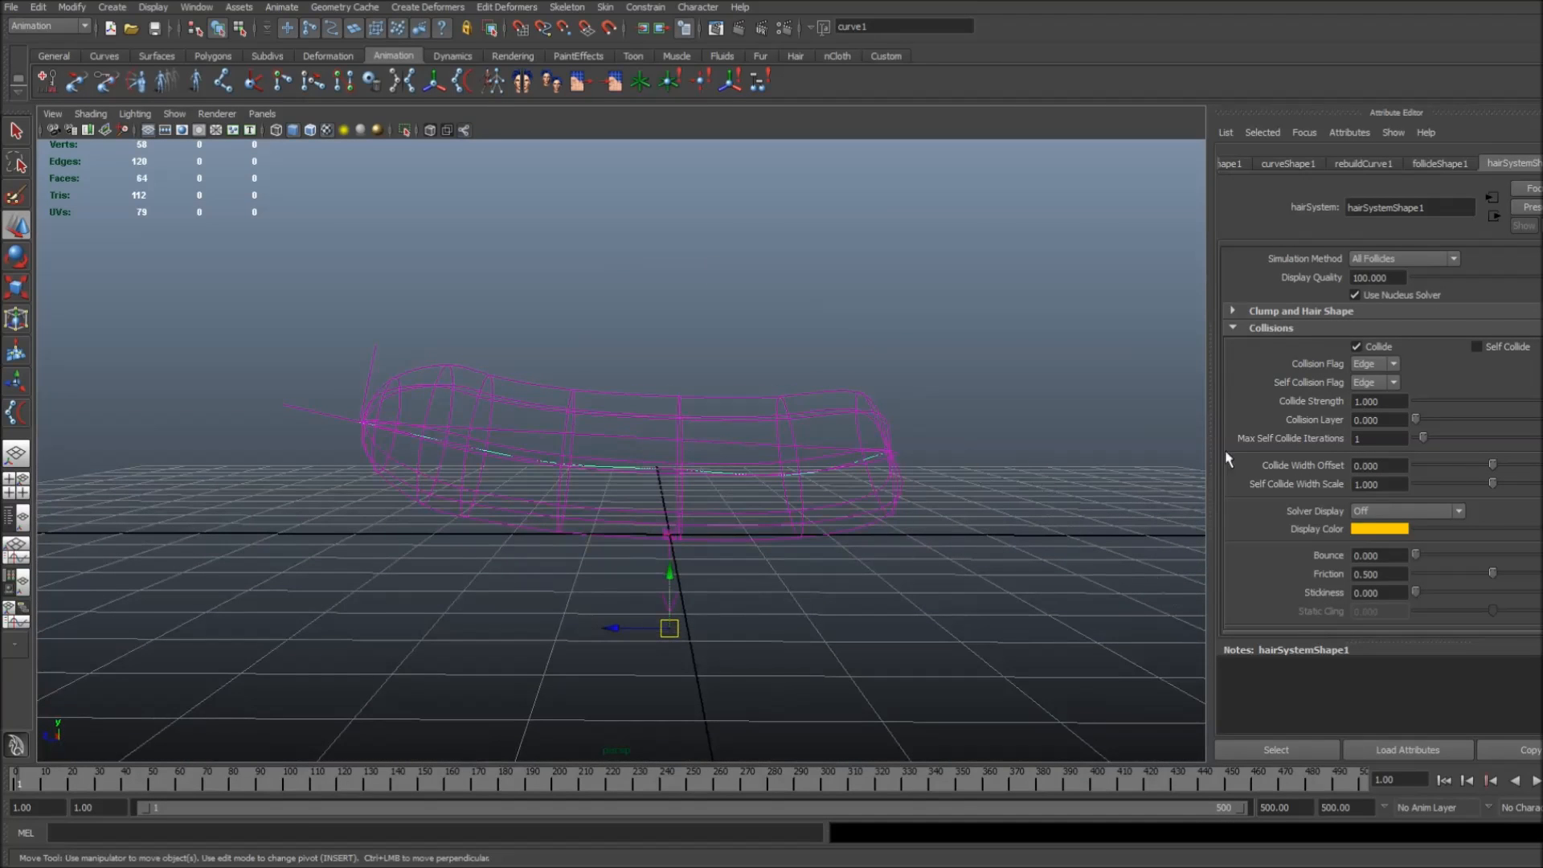
Set the mesh layer to Reference display and clear the selection.
{"action": "key", "text": "ctrl+a"}
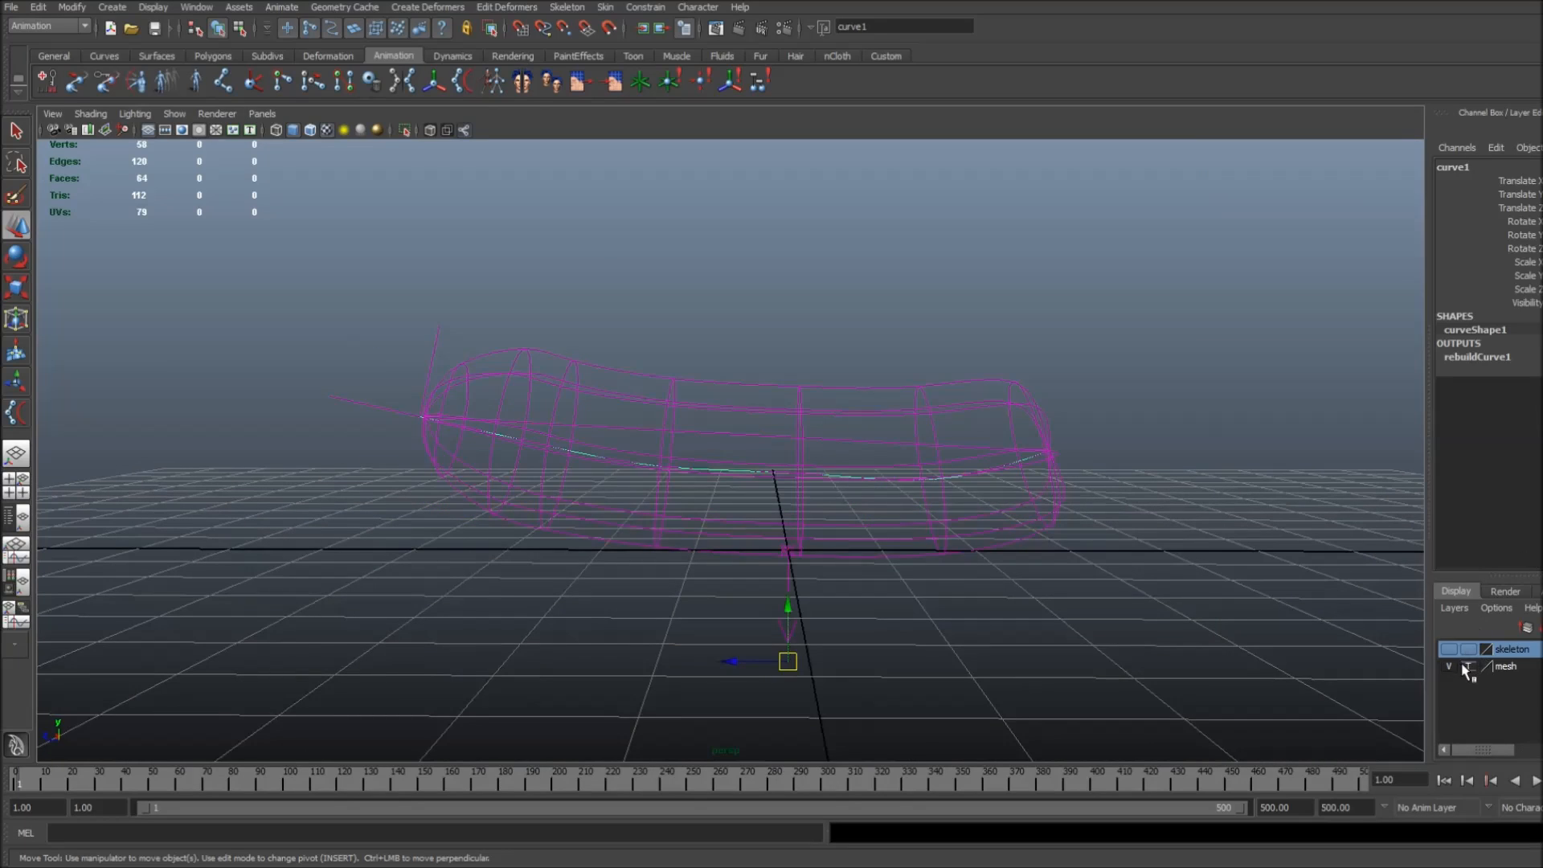
{"action": "left_click", "coordinate": [1467, 666]}
{"action": "left_click_drag", "start_coordinate": [1137, 451], "coordinate": [1102, 437], "text": "alt"}
{"action": "left_click", "coordinate": [956, 322]}
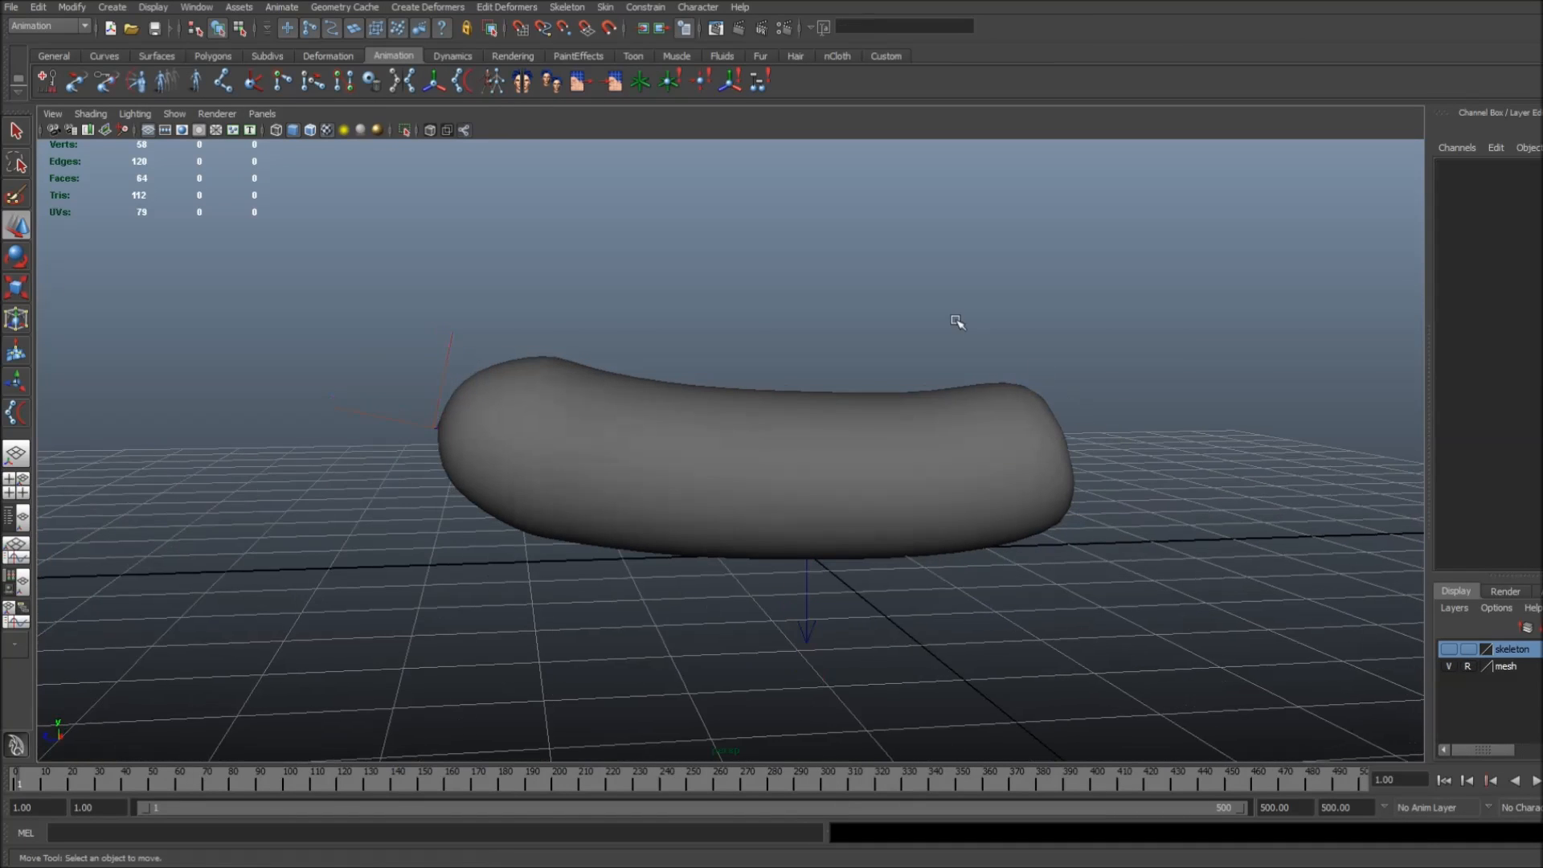
Play the simulation on the shaded mesh, then stop it and rewind to the start frame.
{"action": "left_click_drag", "start_coordinate": [465, 347], "coordinate": [537, 319], "text": "alt"}
{"action": "key", "text": "alt+v"}
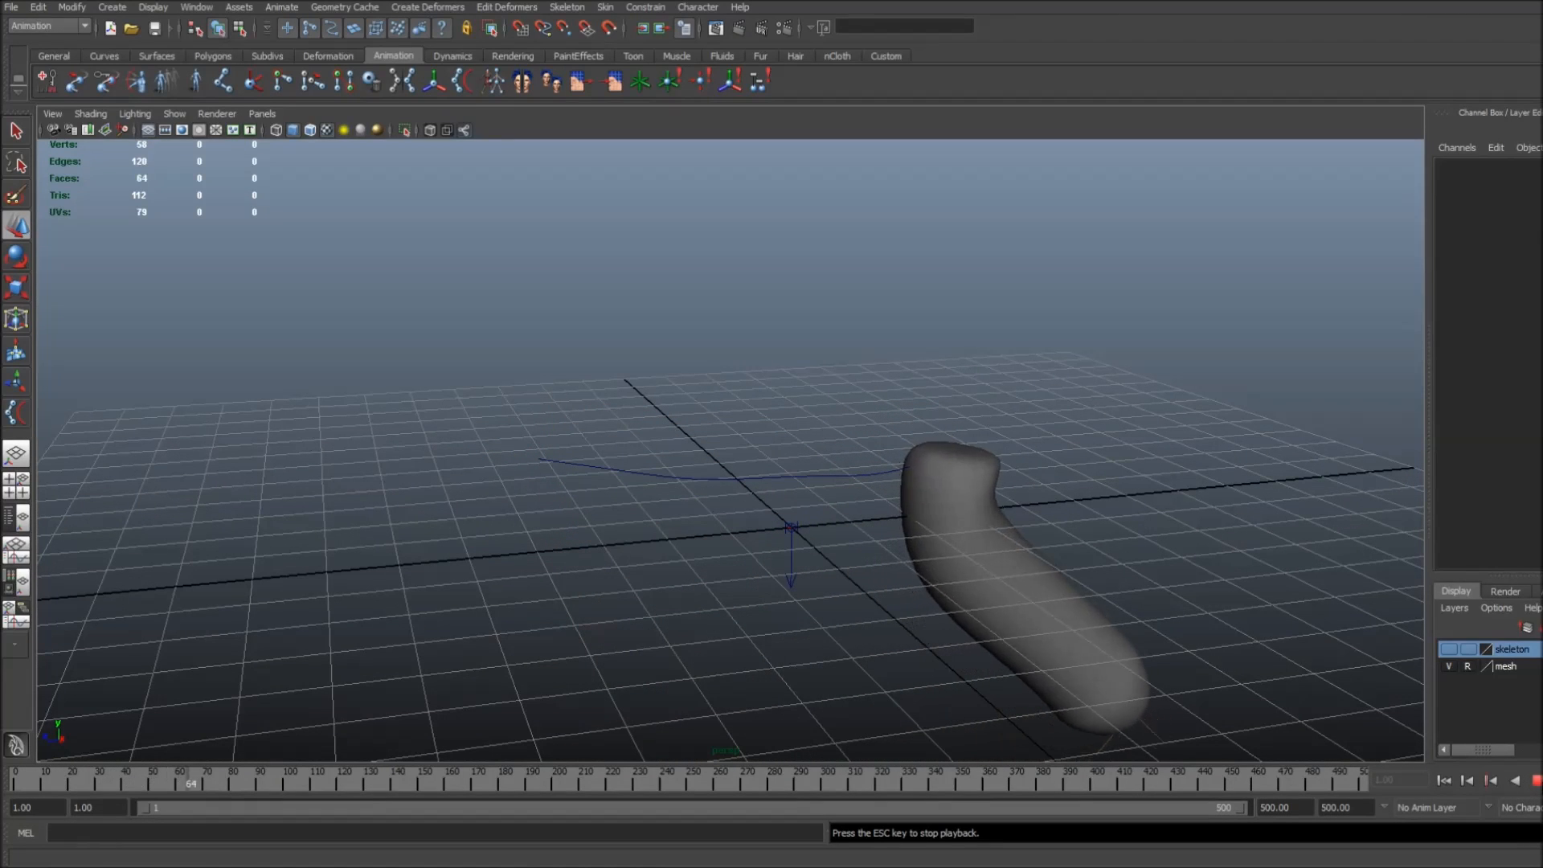
{"action": "left_click", "coordinate": [1538, 781]}
{"action": "left_click", "coordinate": [1445, 781]}
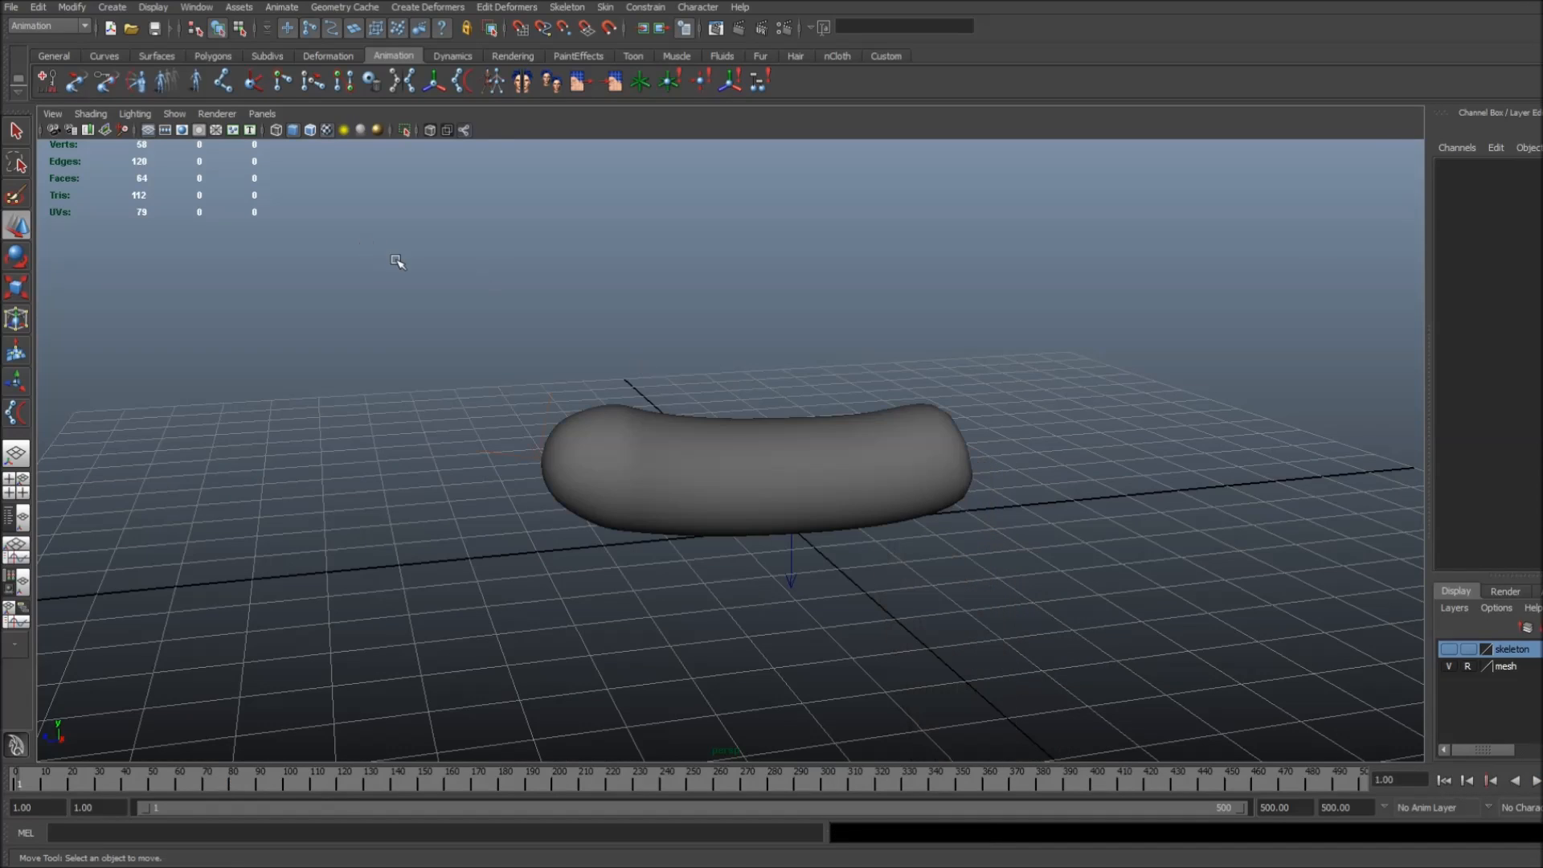
Create a polygon cube, scale it into a long box, and place it beneath the mesh at about Y -0.79, Z 0.23.
{"action": "left_click", "coordinate": [212, 57]}
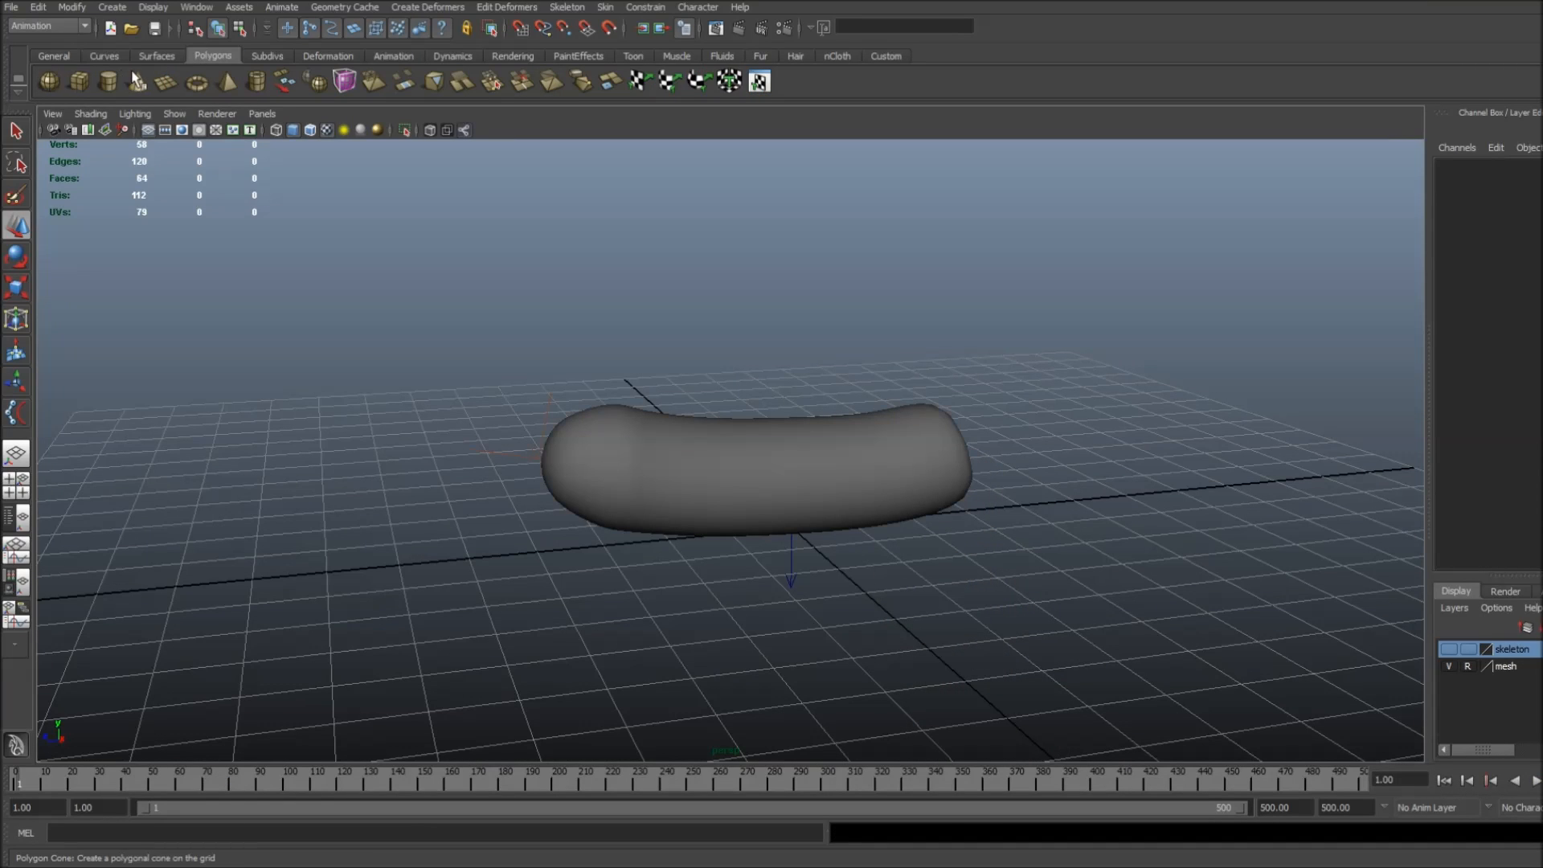
{"action": "left_click", "coordinate": [79, 81]}
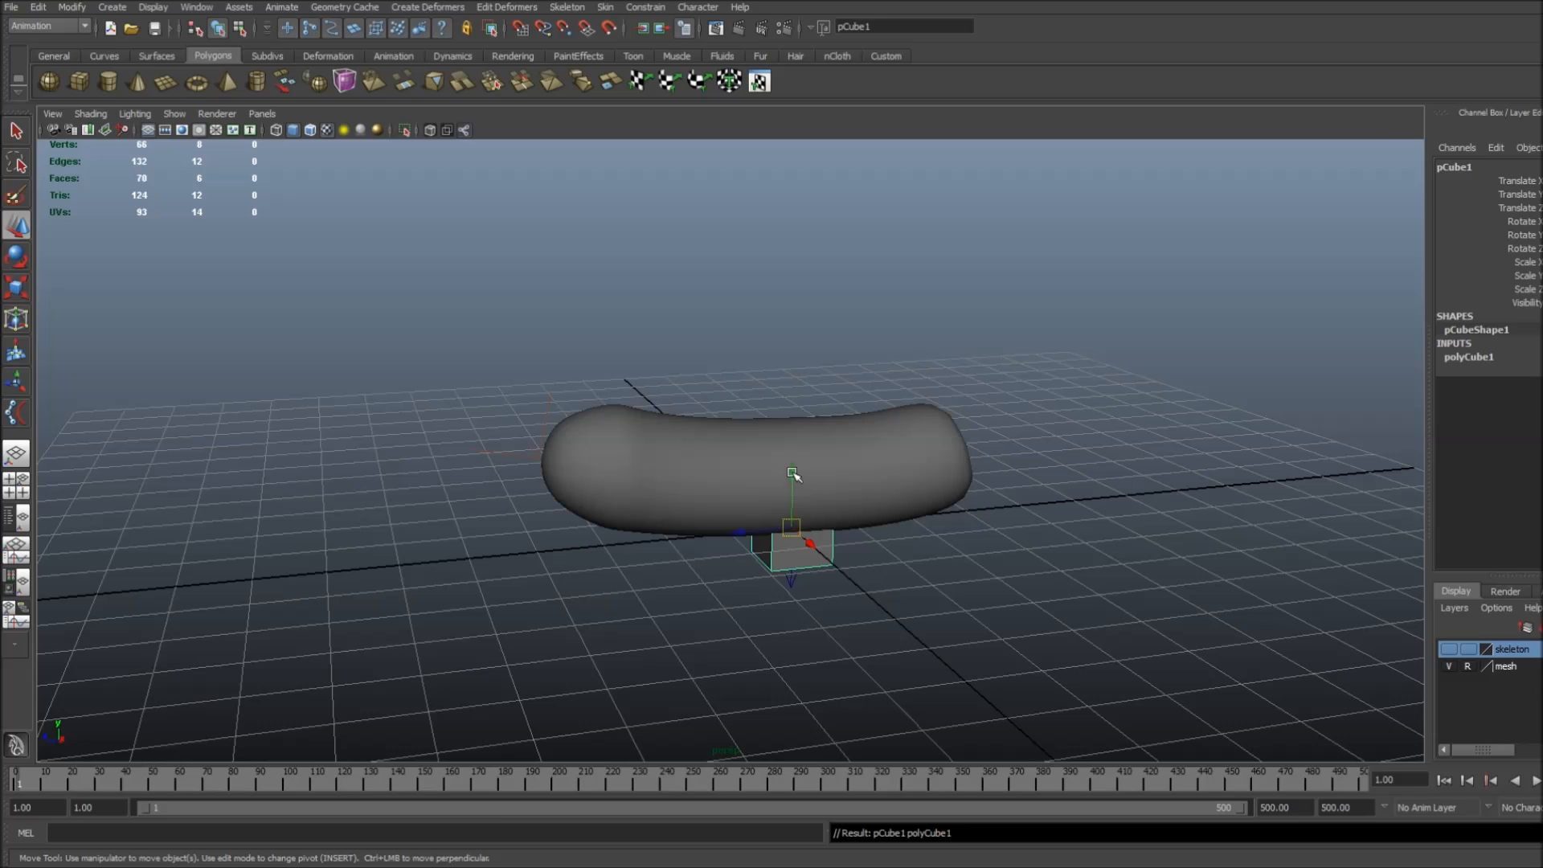
{"action": "left_click_drag", "start_coordinate": [793, 475], "coordinate": [793, 542]}
{"action": "key", "text": "r"}
{"action": "left_click_drag", "start_coordinate": [822, 626], "coordinate": [1024, 734]}
{"action": "left_click_drag", "start_coordinate": [723, 605], "coordinate": [654, 613]}
{"action": "key", "text": "w"}
{"action": "left_click_drag", "start_coordinate": [793, 541], "coordinate": [762, 514]}
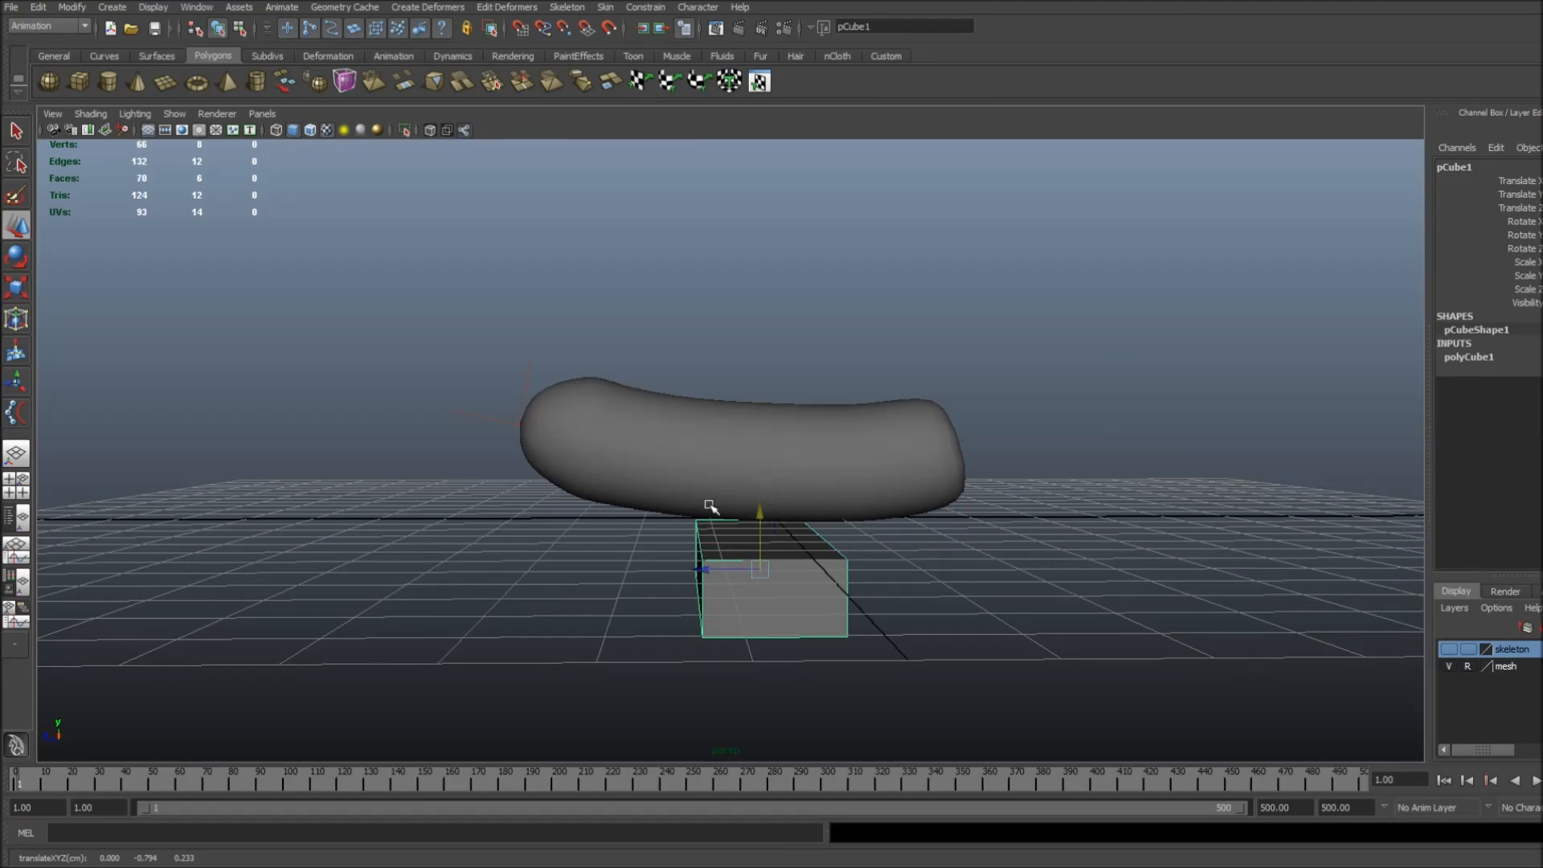
Make the cube a passive collider using the nDynamics tools, then clear the selection.
{"action": "left_click", "coordinate": [56, 30]}
{"action": "left_click", "coordinate": [37, 74]}
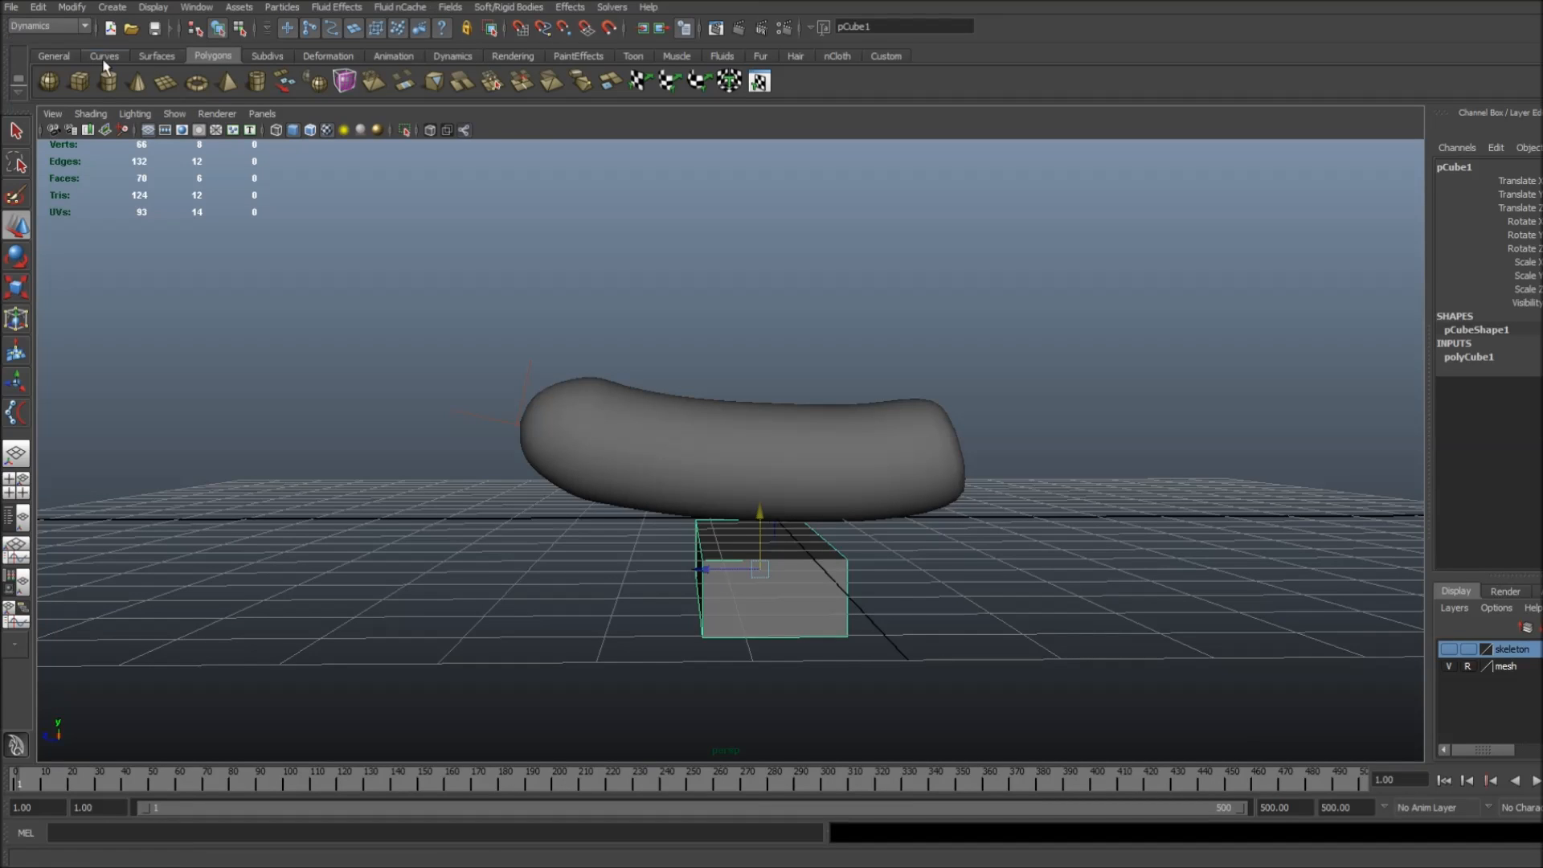
{"action": "left_click", "coordinate": [48, 26]}
{"action": "left_click", "coordinate": [44, 73]}
{"action": "left_click", "coordinate": [79, 26]}
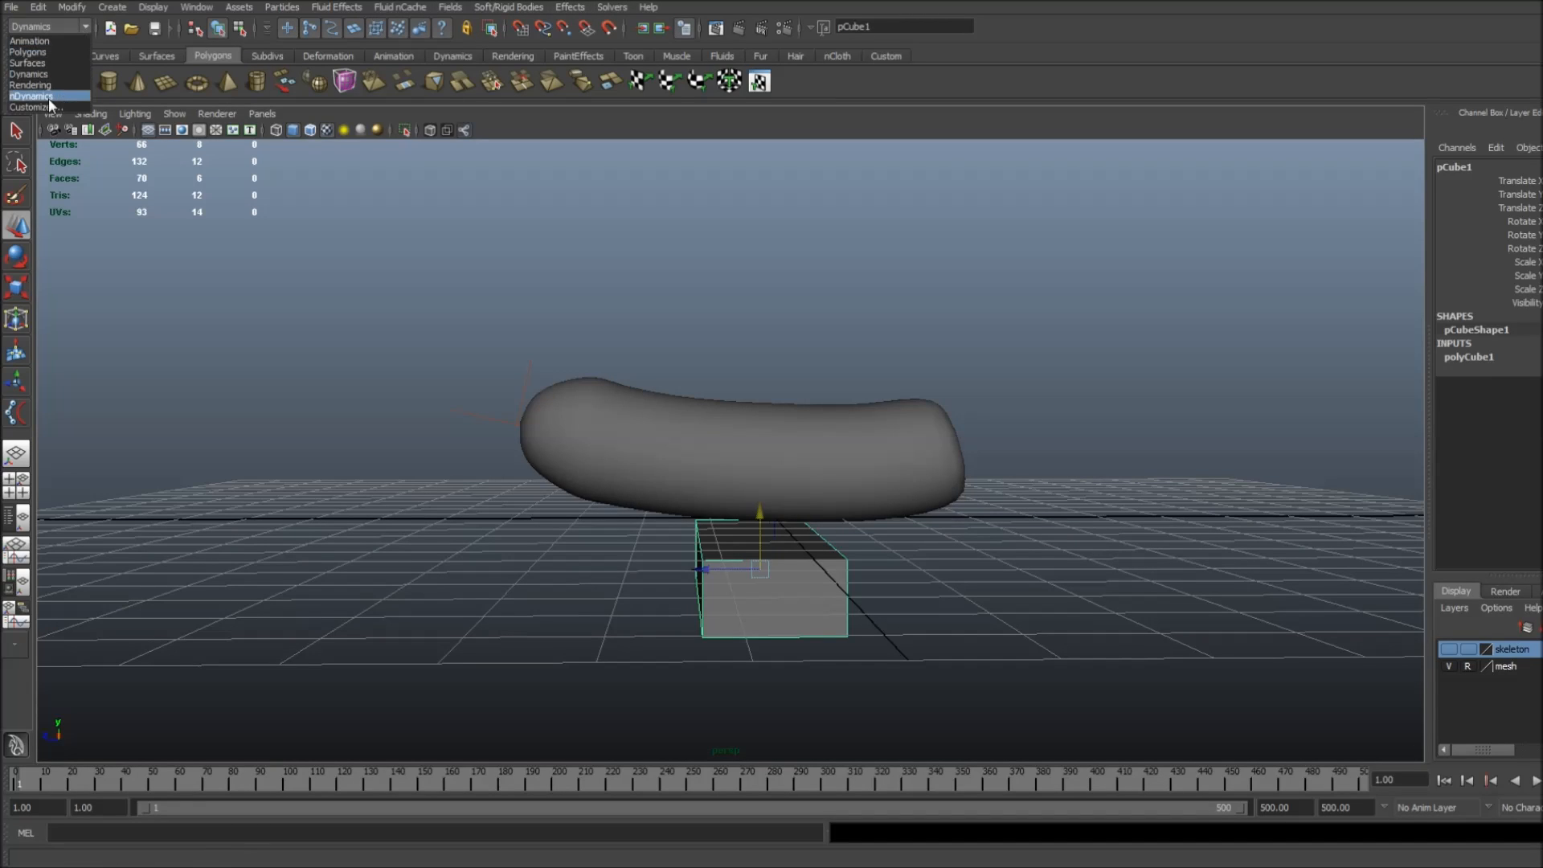
{"action": "left_click", "coordinate": [48, 96]}
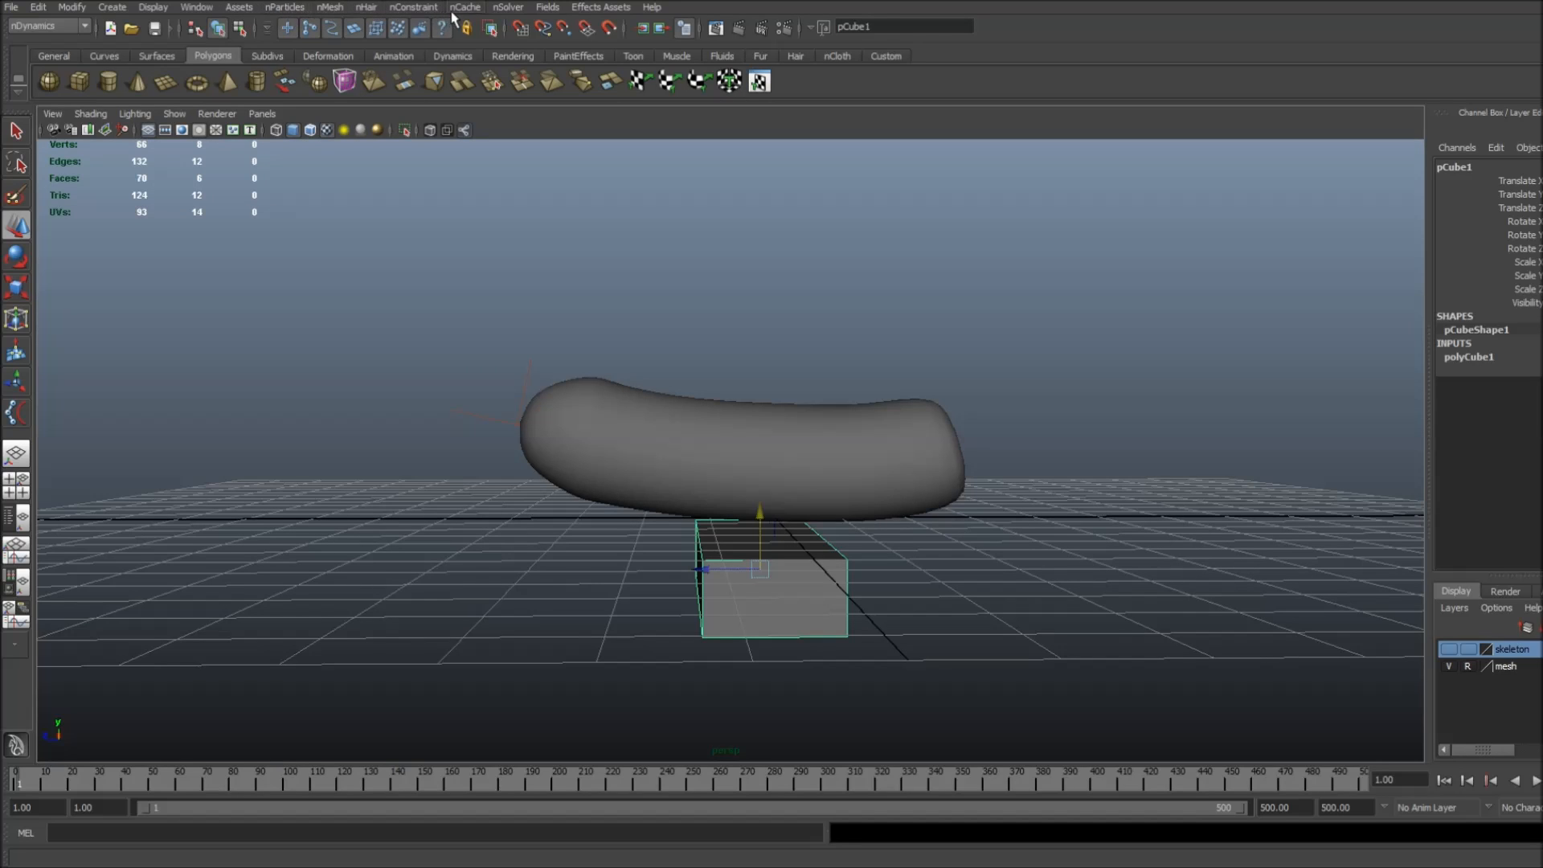
{"action": "left_click", "coordinate": [425, 14]}
{"action": "mouse_move", "coordinate": [336, 14]}
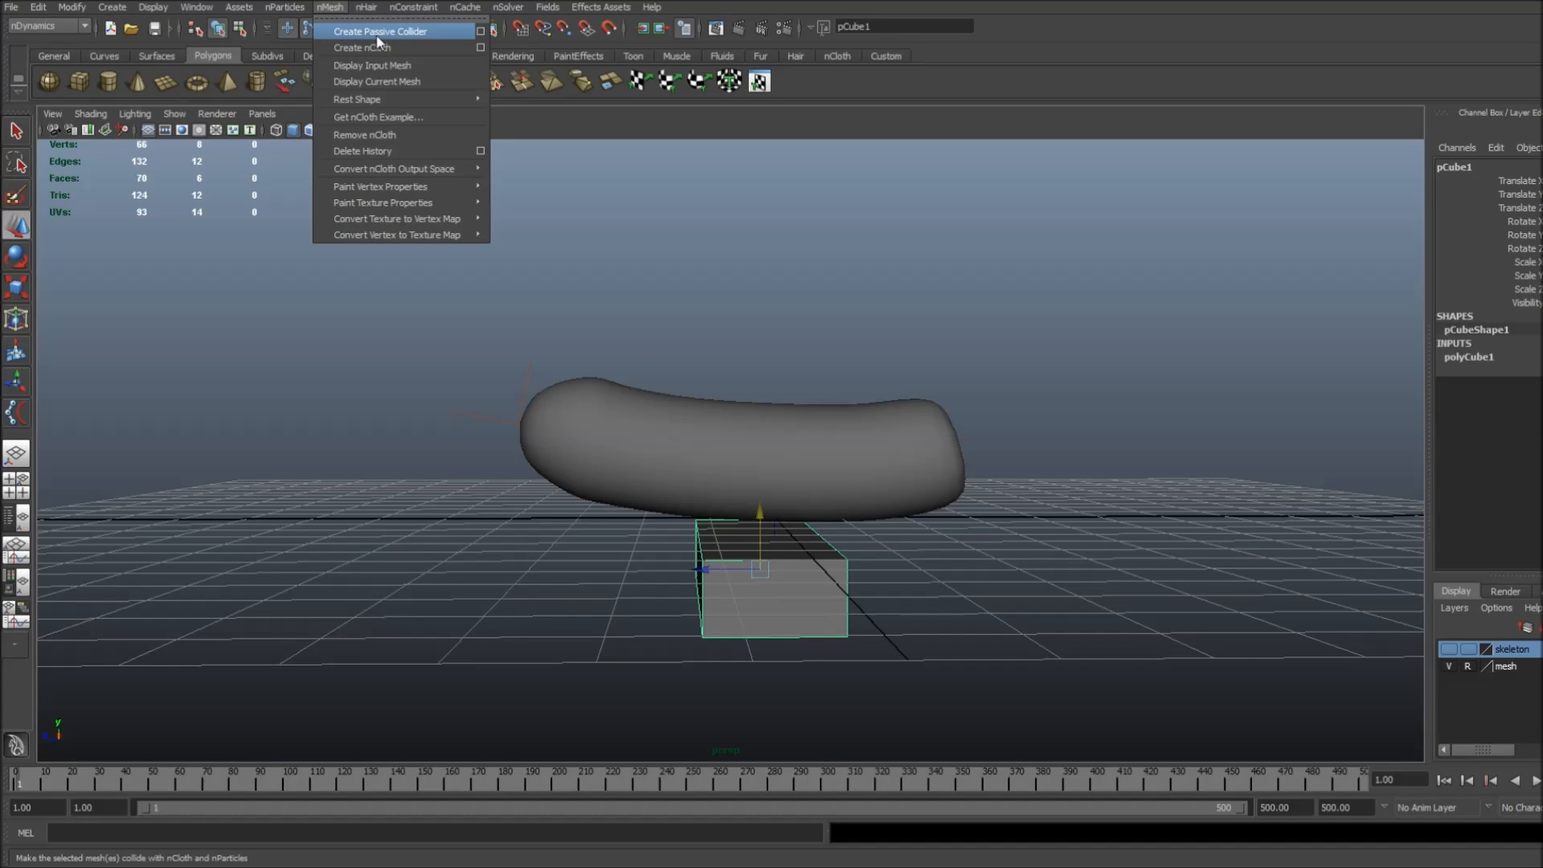
{"action": "left_click", "coordinate": [378, 34]}
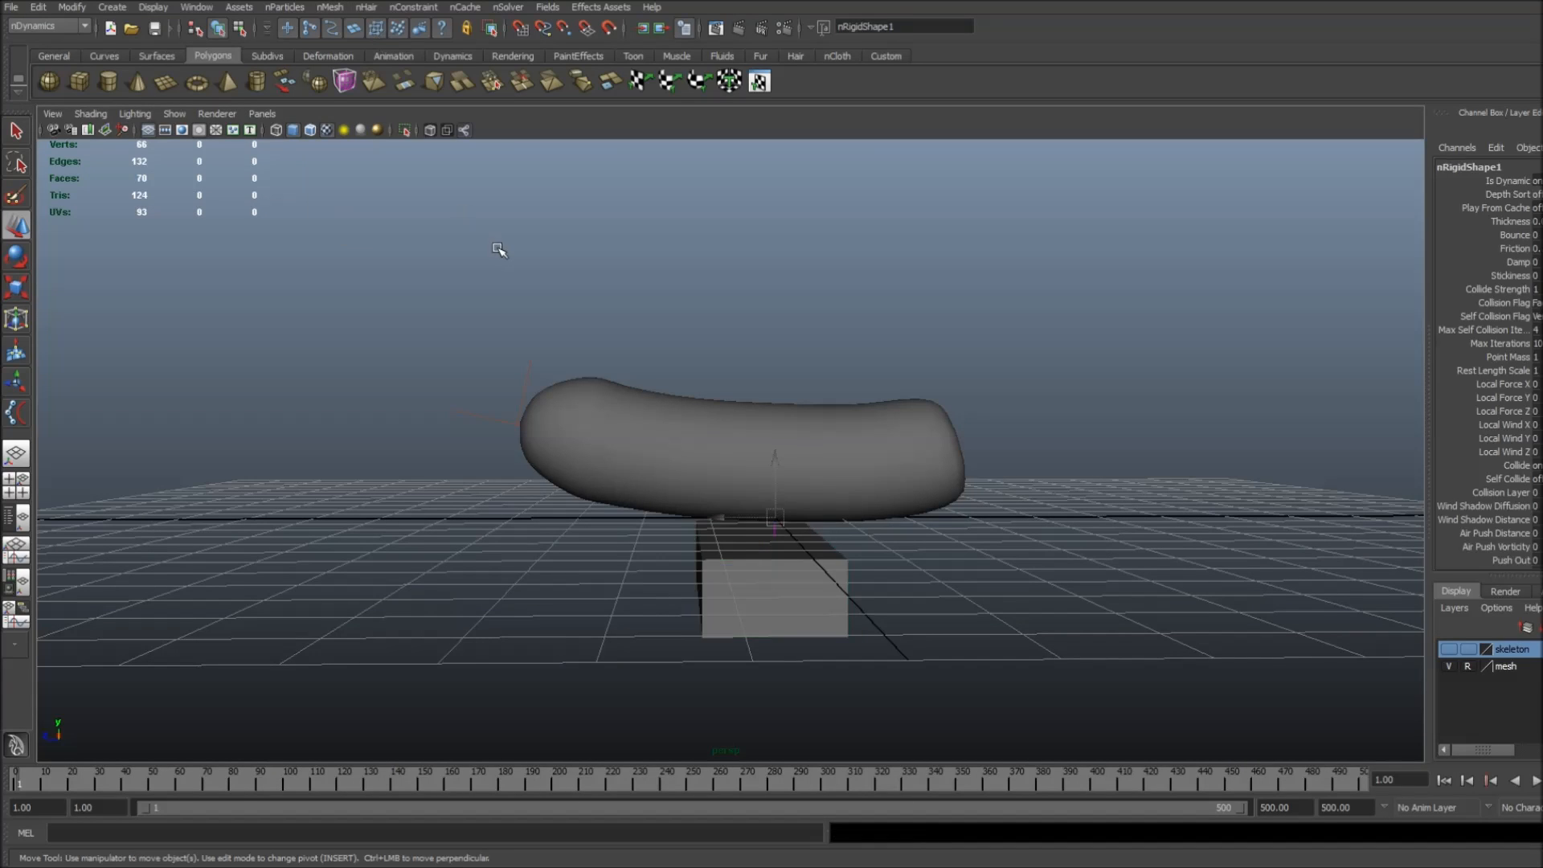
{"action": "left_click", "coordinate": [723, 366]}
Play the simulation, stop it at frame 291, and examine how the mesh collides with the cube.
{"action": "left_click_drag", "start_coordinate": [758, 372], "coordinate": [861, 344], "text": "alt"}
{"action": "left_click", "coordinate": [1535, 780]}
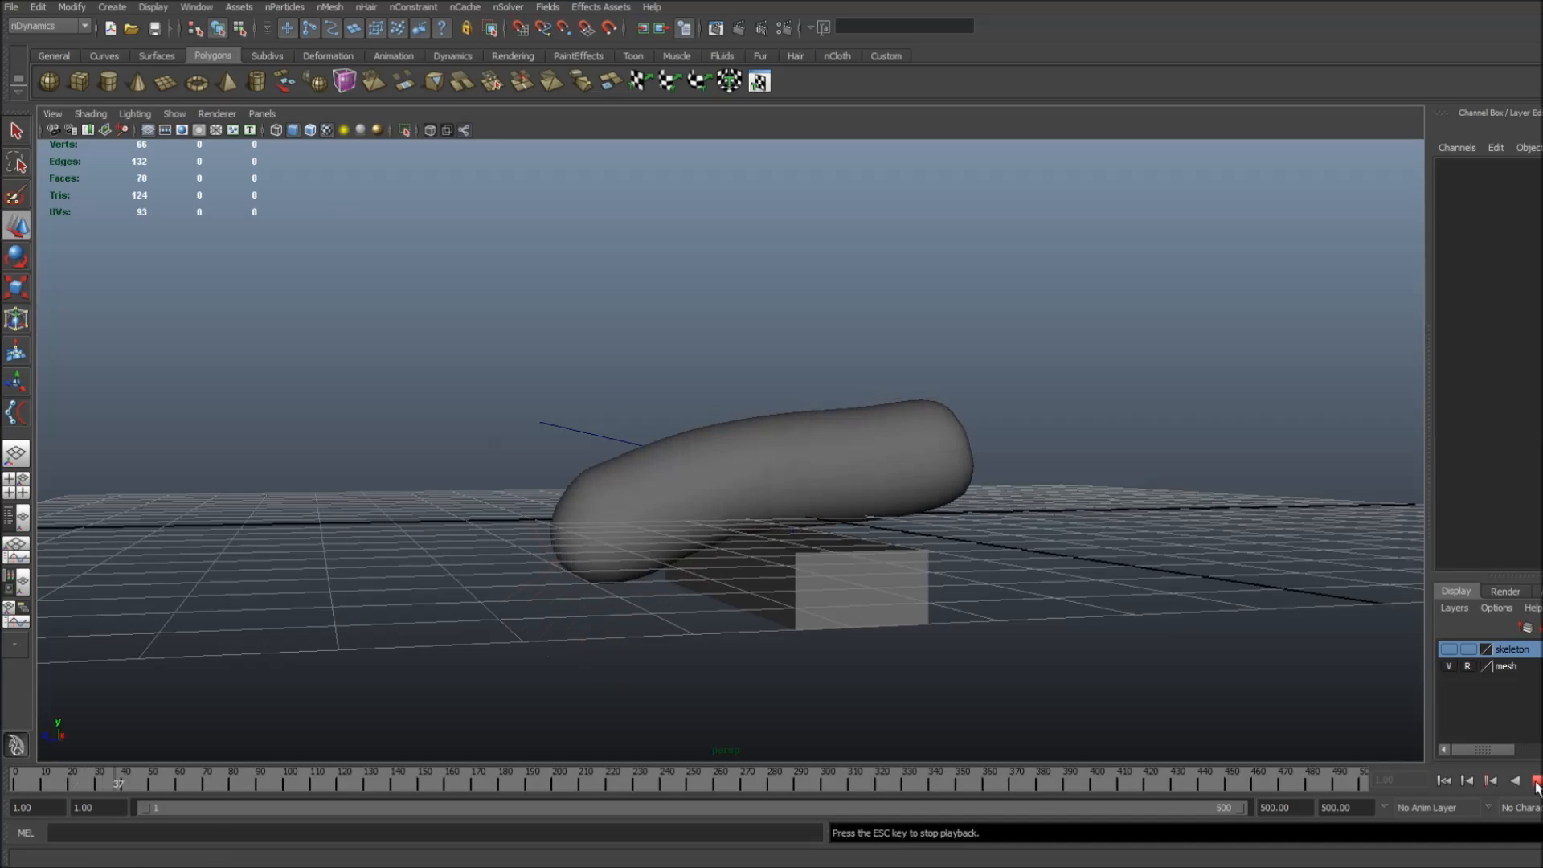
{"action": "left_click_drag", "start_coordinate": [889, 552], "coordinate": [828, 510], "text": "alt"}
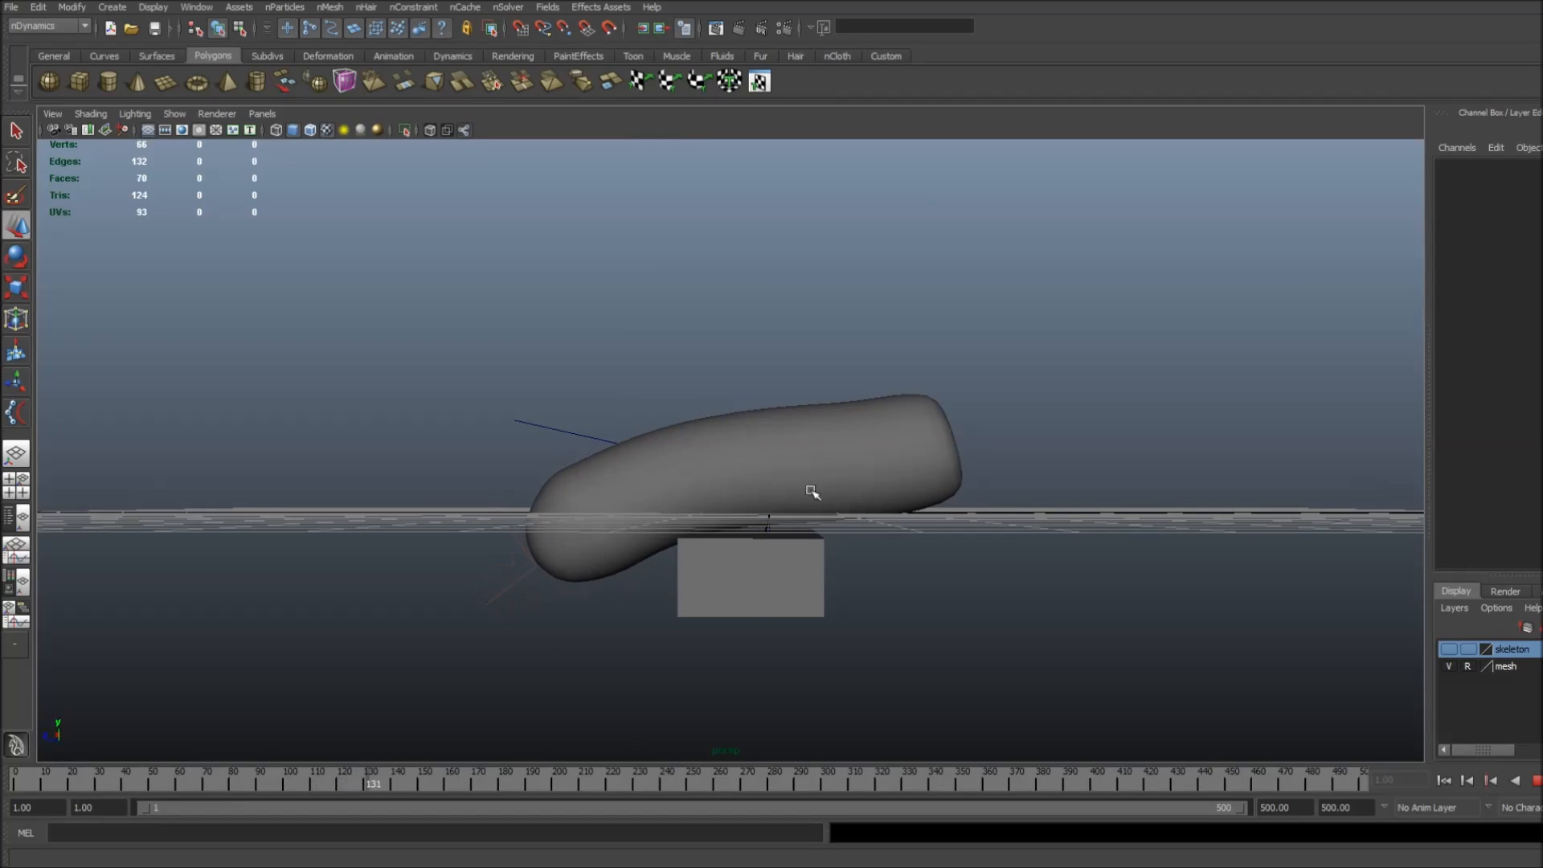
{"action": "right_click_drag", "start_coordinate": [565, 442], "coordinate": [932, 548], "text": "alt"}
{"action": "mouse_move", "coordinate": [933, 548]}
{"action": "left_mouse_down", "text": "alt"}
{"action": "mouse_move", "coordinate": [924, 527]}
{"action": "mouse_move", "coordinate": [909, 562]}
{"action": "left_mouse_up", "text": "alt"}
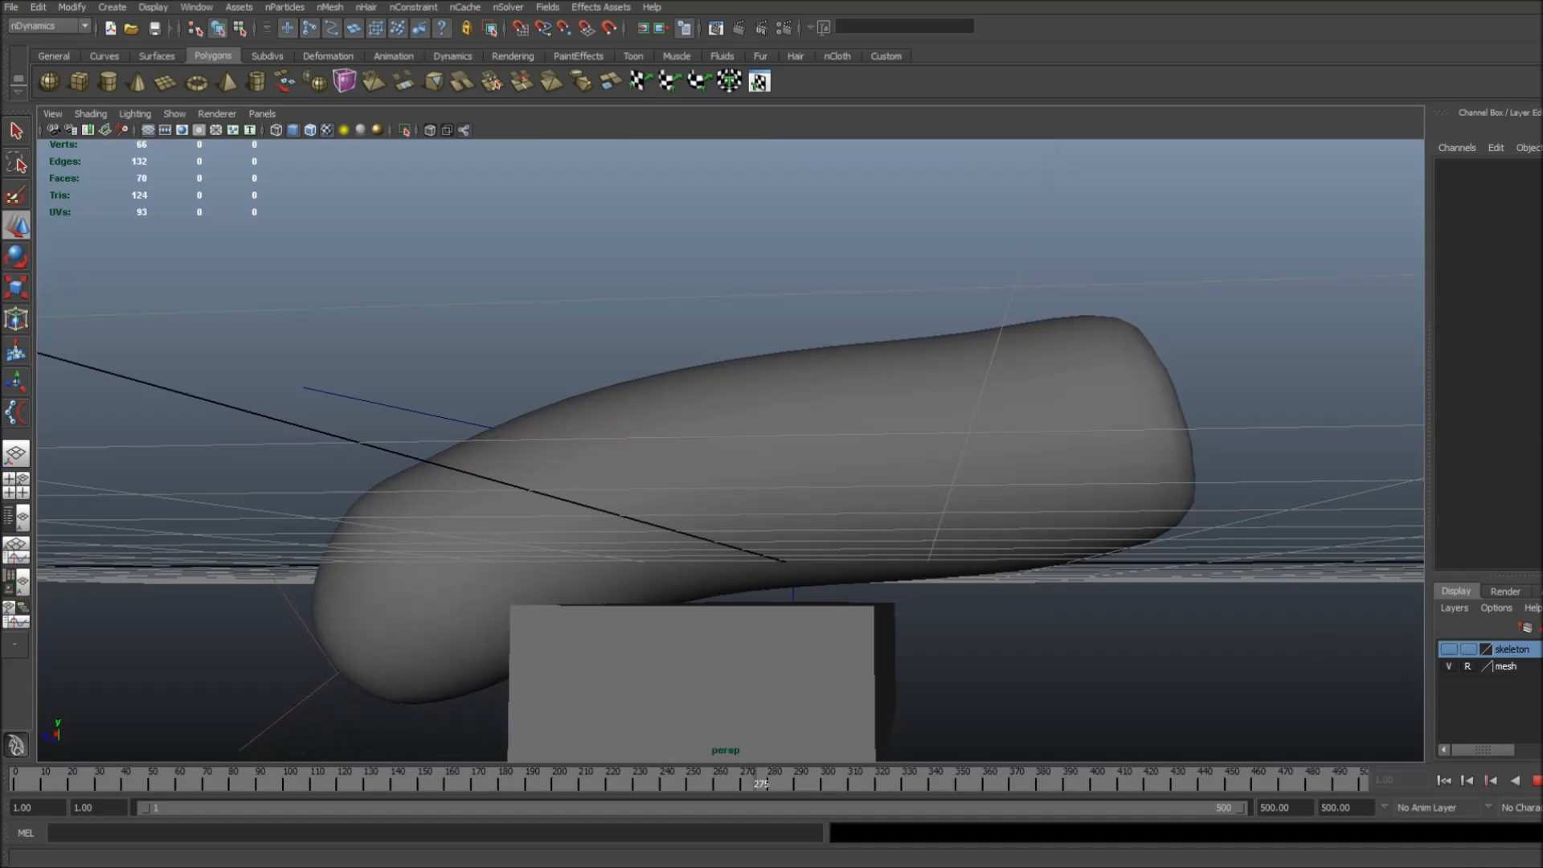
{"action": "key", "text": "Escape"}
{"action": "mouse_move", "coordinate": [479, 486]}
{"action": "left_mouse_down", "text": "alt"}
{"action": "mouse_move", "coordinate": [625, 481]}
{"action": "mouse_move", "coordinate": [541, 489]}
{"action": "mouse_move", "coordinate": [410, 462]}
{"action": "mouse_move", "coordinate": [468, 507]}
{"action": "mouse_move", "coordinate": [541, 482]}
{"action": "mouse_move", "coordinate": [489, 483]}
{"action": "left_mouse_up", "text": "alt"}
{"action": "left_click_drag", "start_coordinate": [835, 467], "coordinate": [844, 468], "text": "alt"}
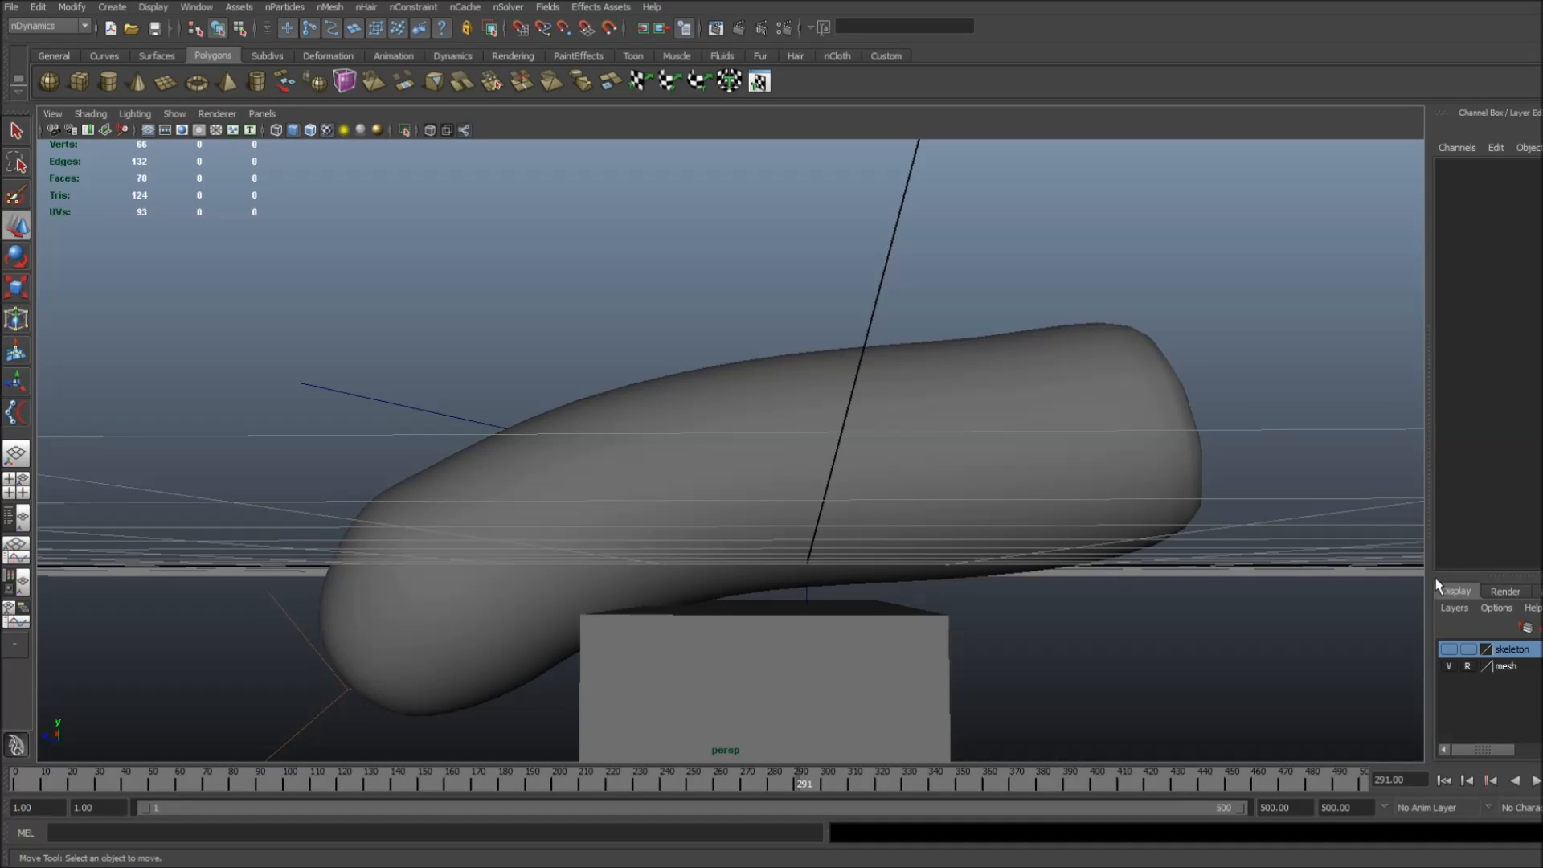
Show the skeleton layer in Reference display and examine the joints inside the bent mesh.
{"action": "left_click", "coordinate": [1449, 649]}
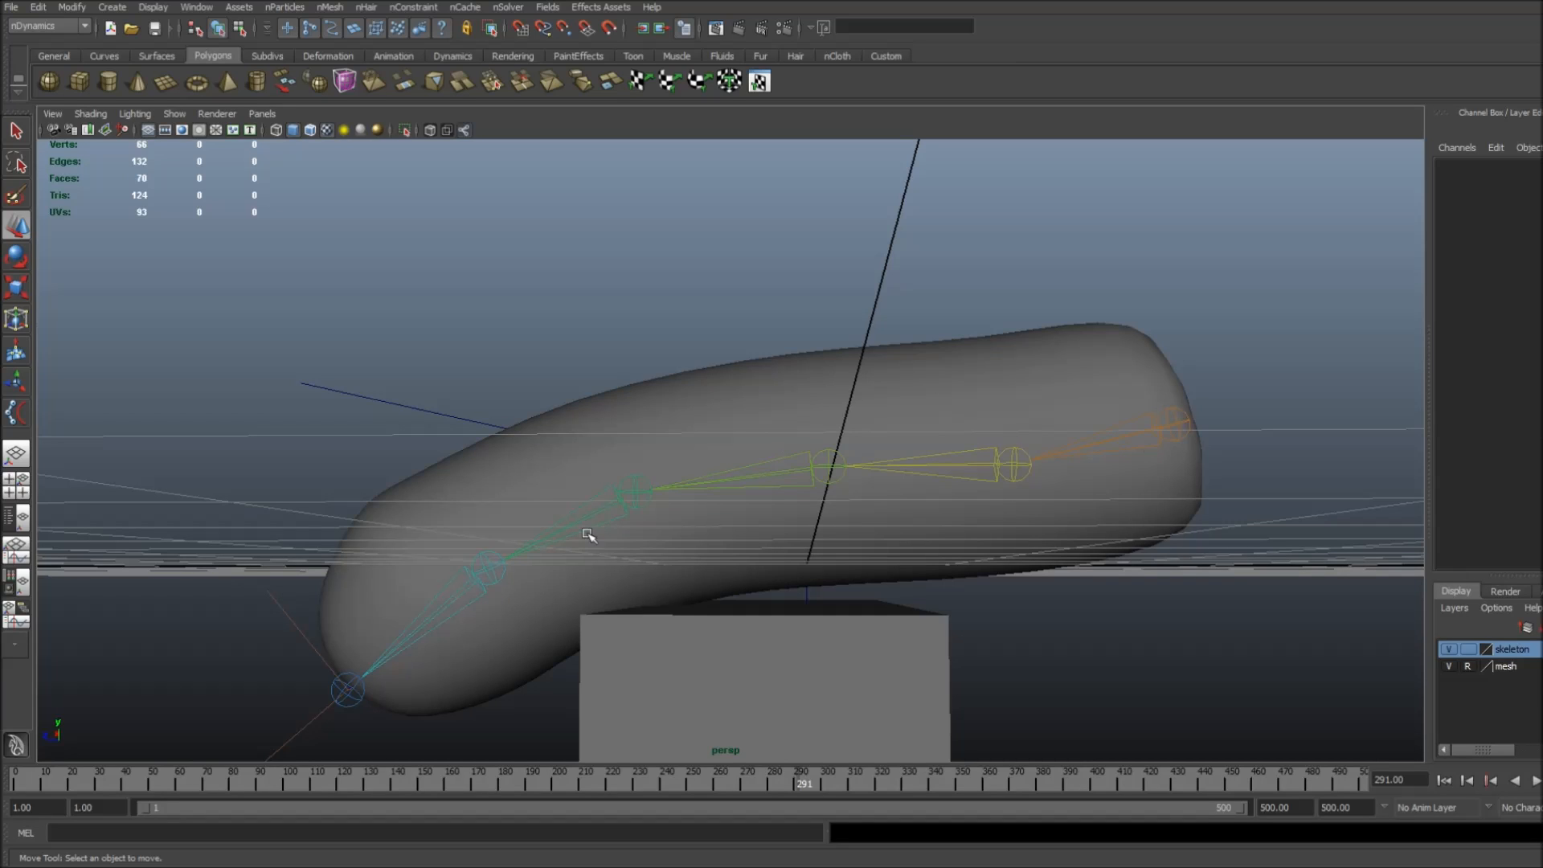
{"action": "left_click_drag", "start_coordinate": [944, 368], "coordinate": [904, 386], "text": "alt"}
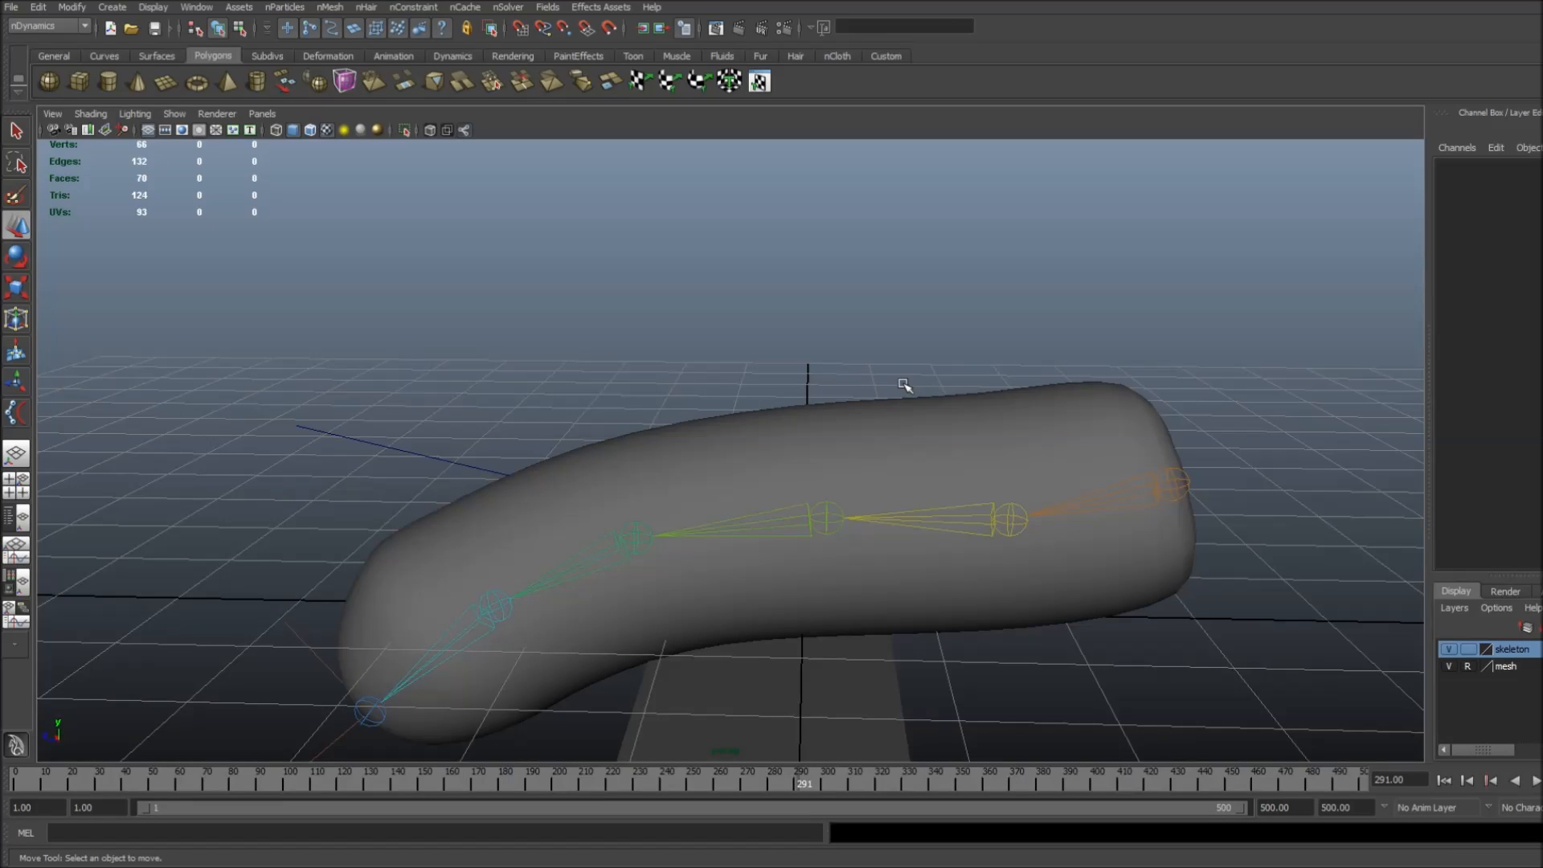
{"action": "left_click_drag", "start_coordinate": [777, 372], "coordinate": [881, 356], "text": "alt"}
{"action": "left_click", "coordinate": [1469, 649]}
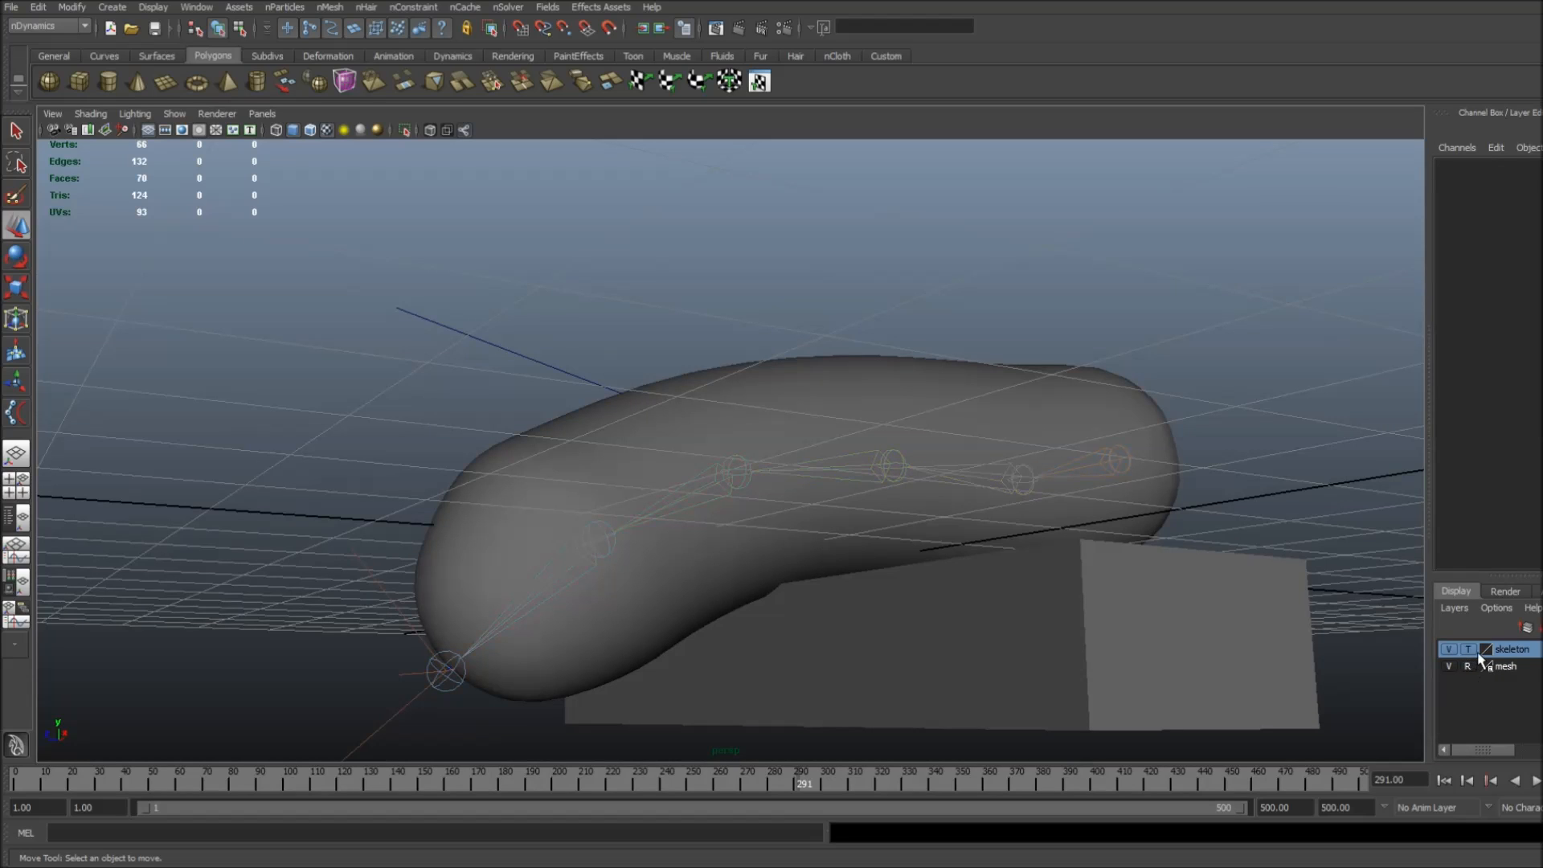
{"action": "left_click", "coordinate": [1470, 649]}
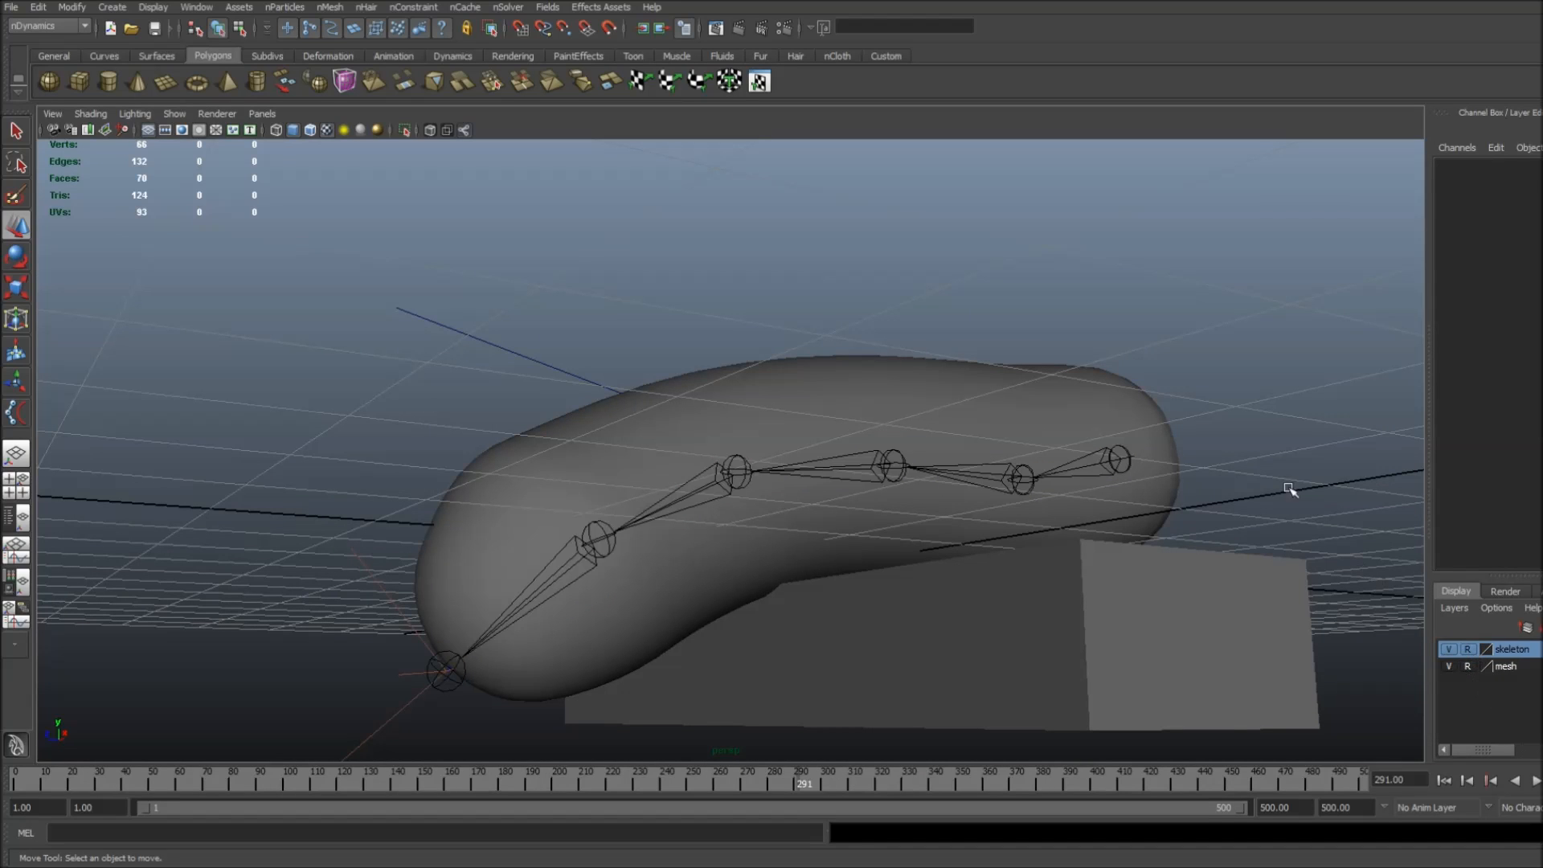
{"action": "left_click_drag", "start_coordinate": [1267, 452], "coordinate": [1148, 453], "text": "alt"}
{"action": "right_click_drag", "start_coordinate": [1148, 453], "coordinate": [951, 475], "text": "alt"}
{"action": "left_click_drag", "start_coordinate": [951, 475], "coordinate": [1015, 482], "text": "alt"}
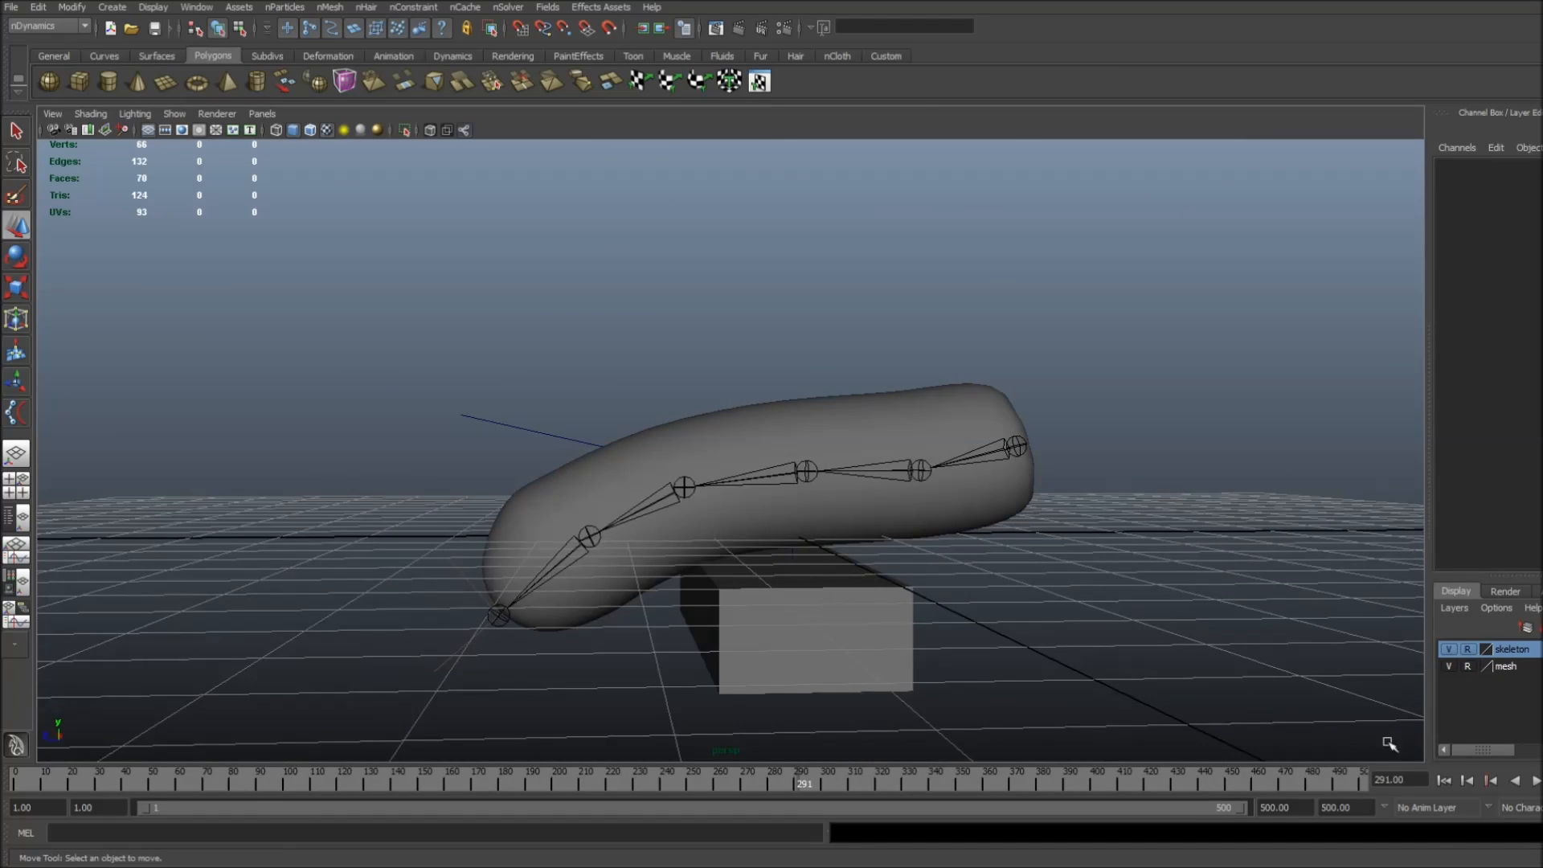
Replay the simulation from the start frame, stop at frame 62, and examine the joint chain bending over the cube.
{"action": "left_click", "coordinate": [1448, 786]}
{"action": "left_click", "coordinate": [1536, 783]}
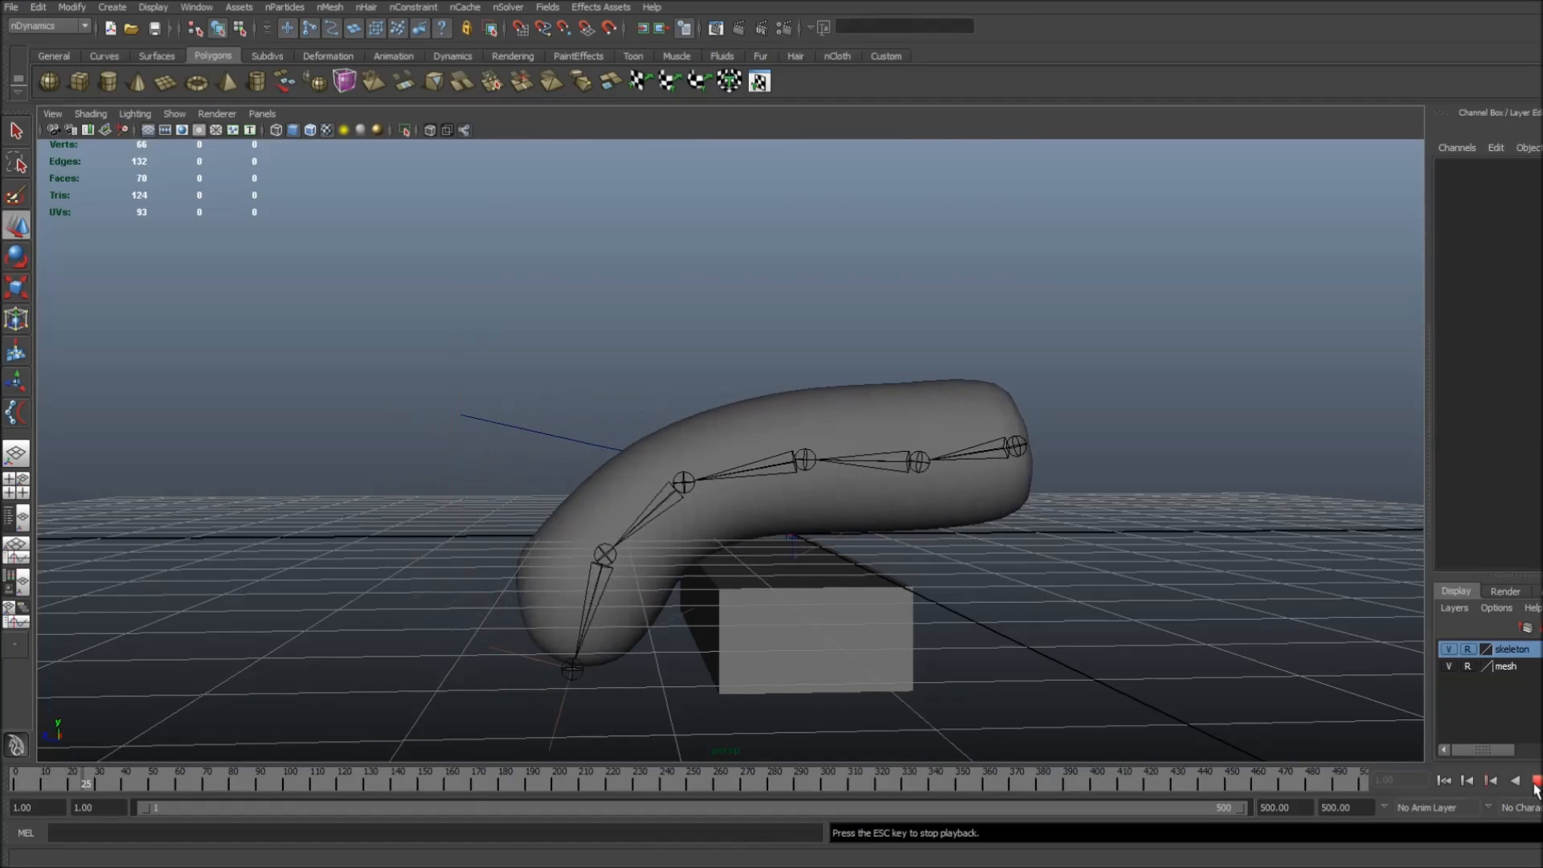
{"action": "left_click", "coordinate": [1536, 783]}
{"action": "left_click_drag", "start_coordinate": [1028, 340], "coordinate": [767, 357], "text": "alt"}
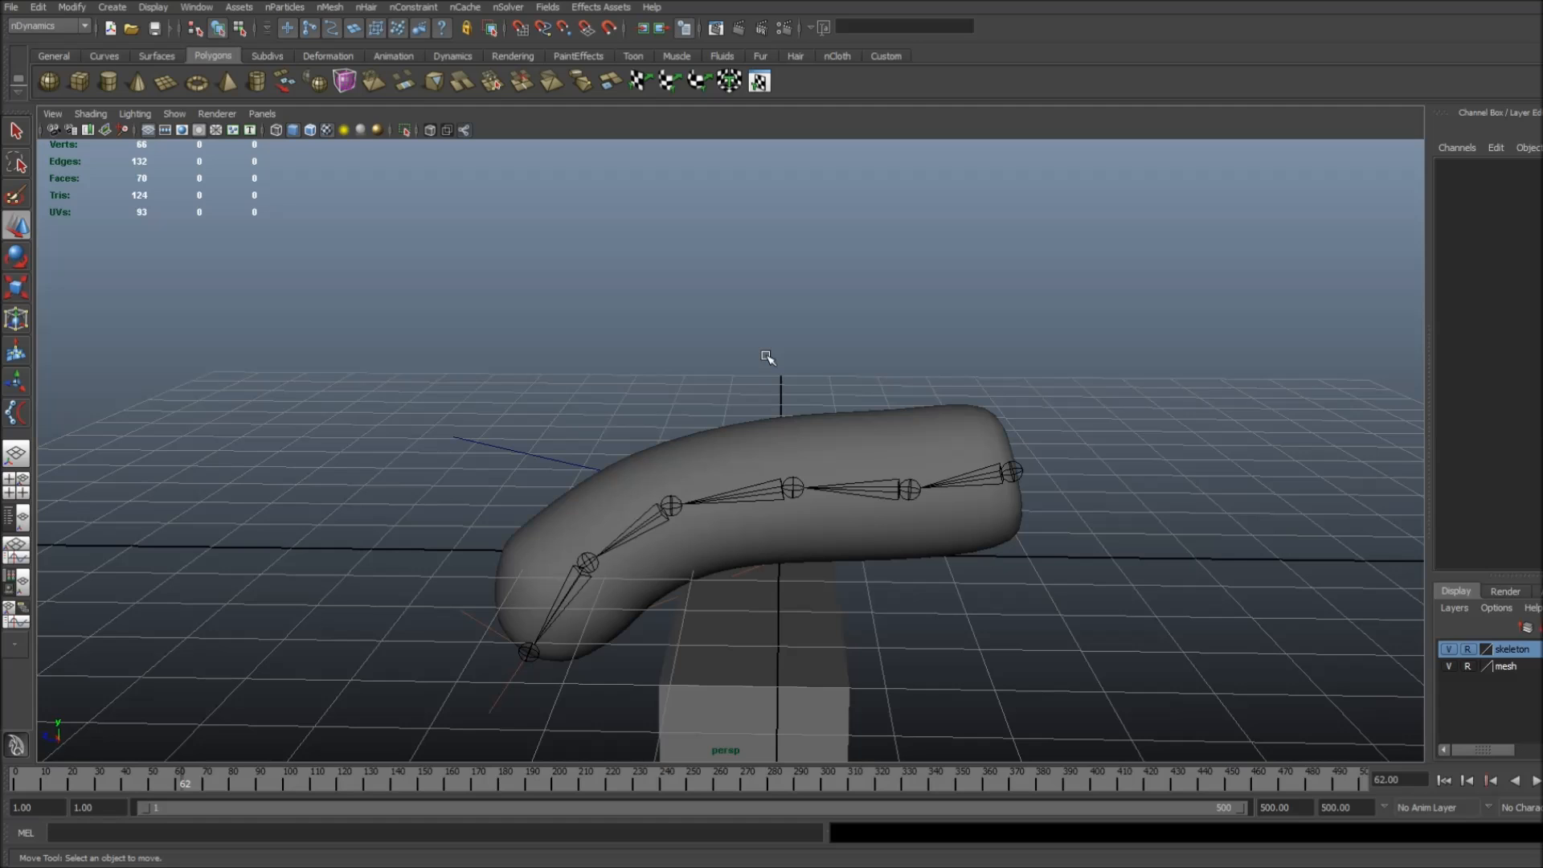
{"action": "left_click_drag", "start_coordinate": [692, 386], "coordinate": [768, 348], "text": "alt"}
Reposition the collider cube under the mesh at about X 0.21, Y -0.96, Z -0.42.
{"action": "left_click", "coordinate": [903, 673]}
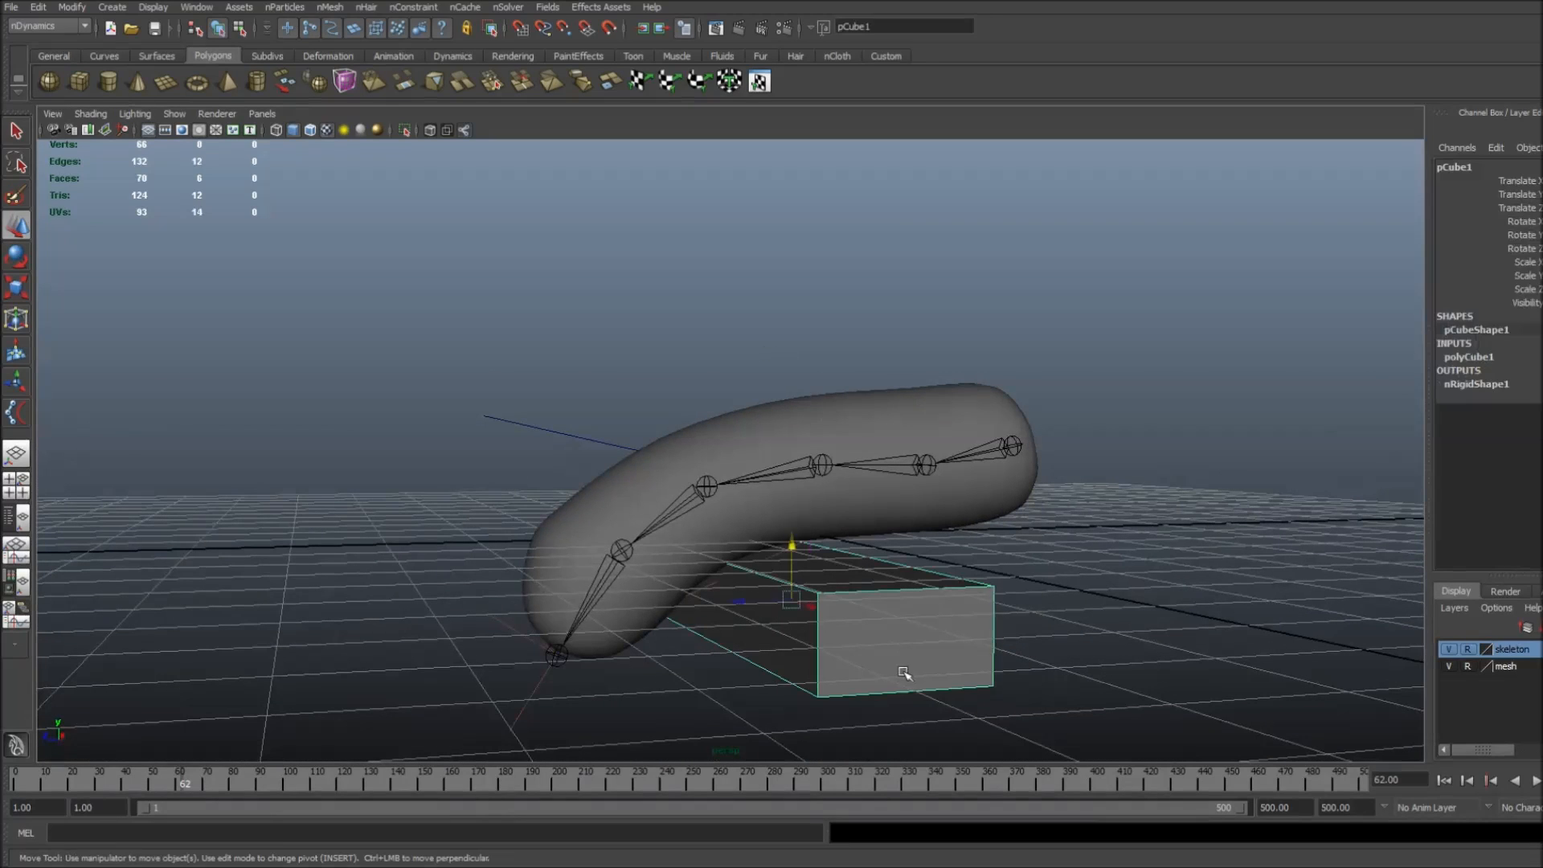
{"action": "left_click_drag", "start_coordinate": [793, 603], "coordinate": [851, 631]}
{"action": "left_click_drag", "start_coordinate": [1017, 558], "coordinate": [851, 557], "text": "alt"}
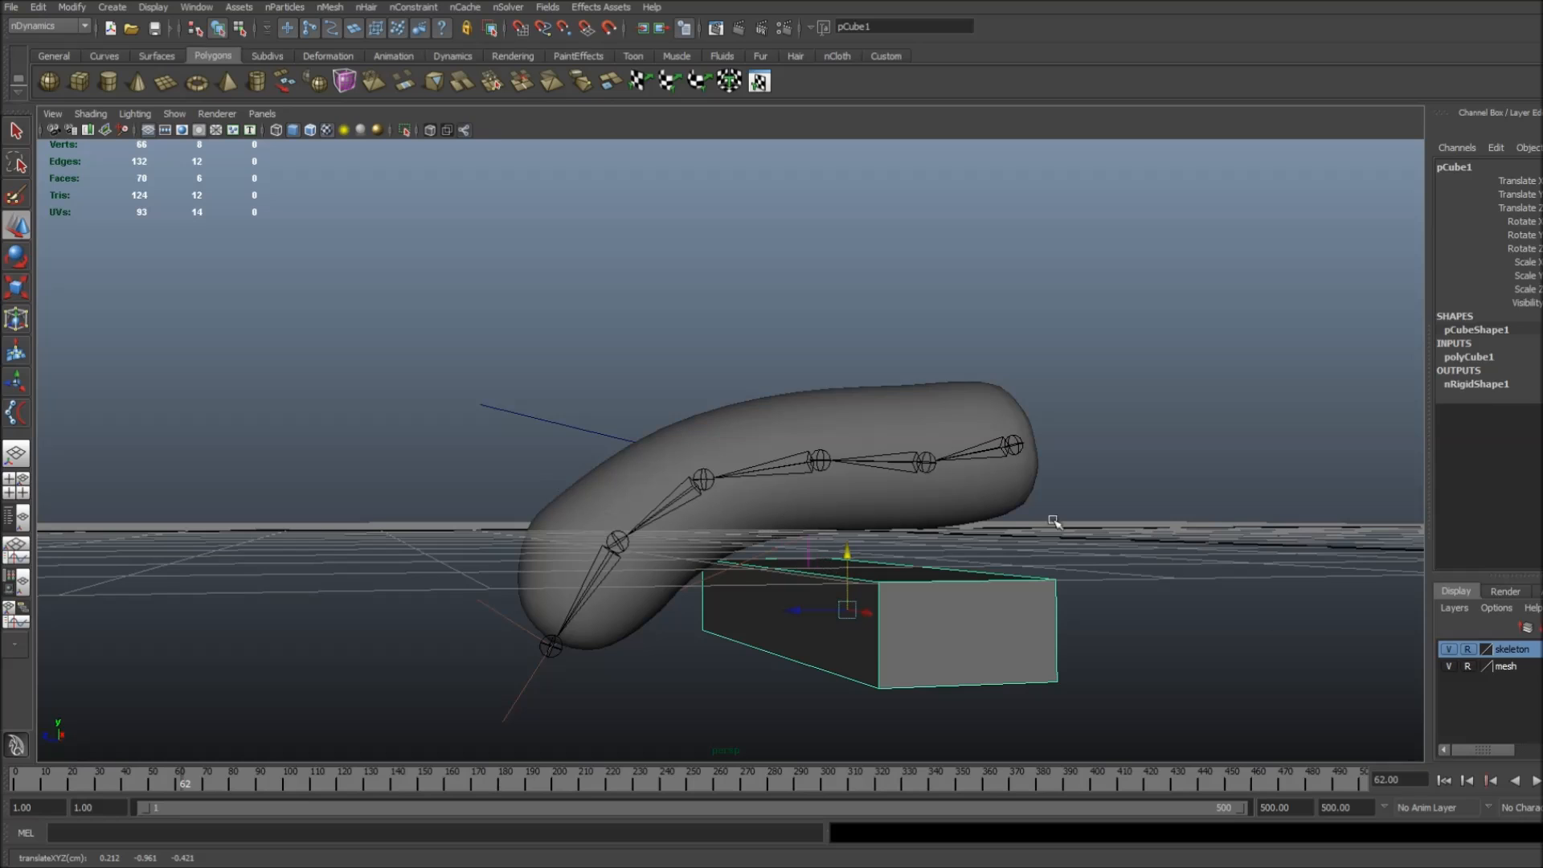
Select the dynamic curve in wireframe display, return to frame 1, and show the hair system's Dynamic Properties.
{"action": "key", "text": "4"}
{"action": "left_click", "coordinate": [643, 512]}
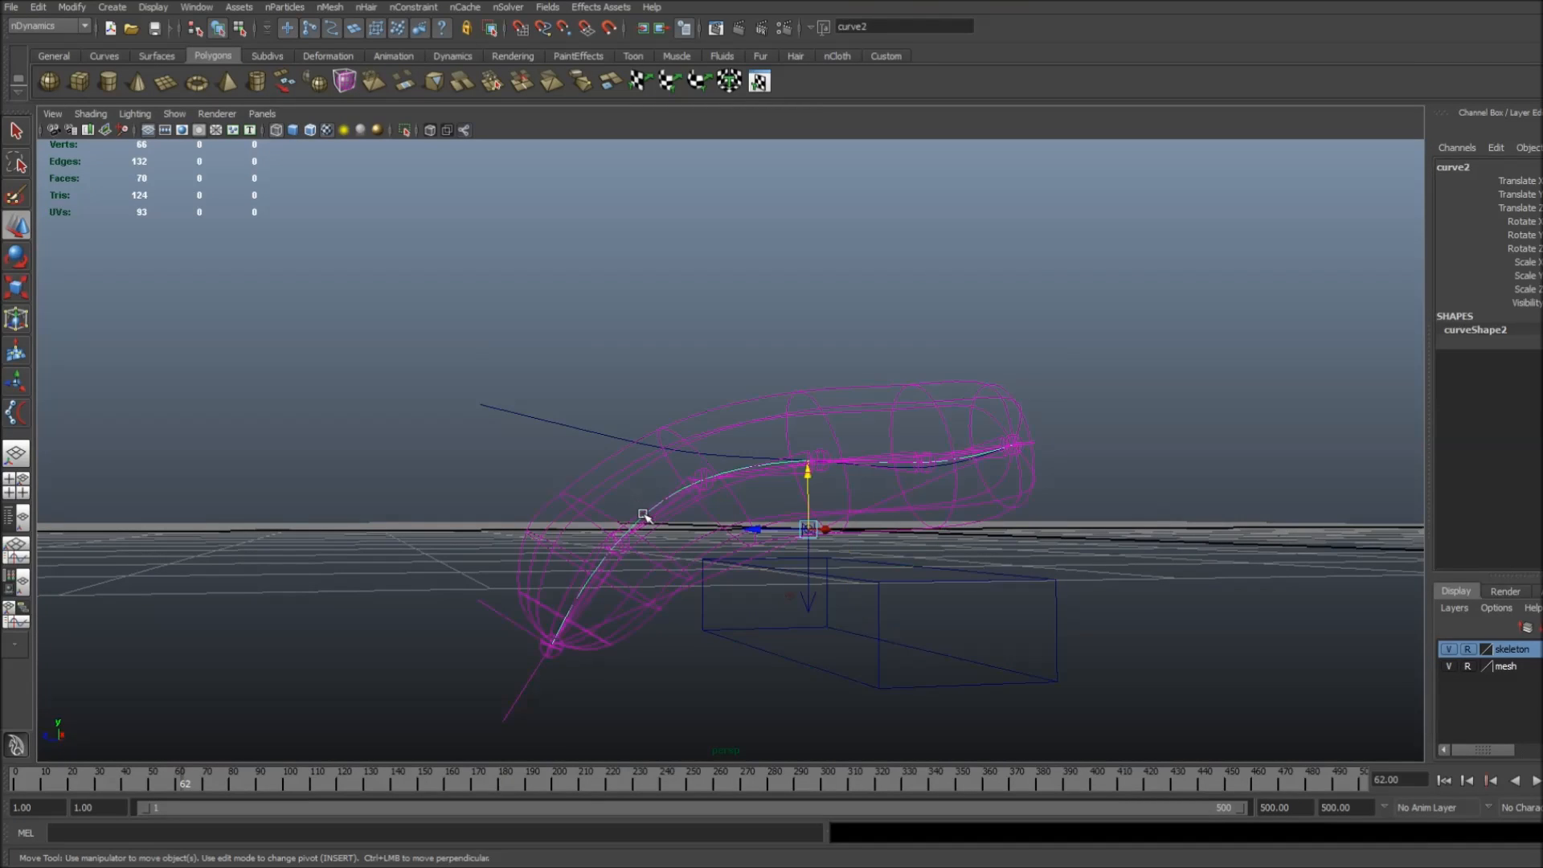
{"action": "key", "text": "ctrl+a"}
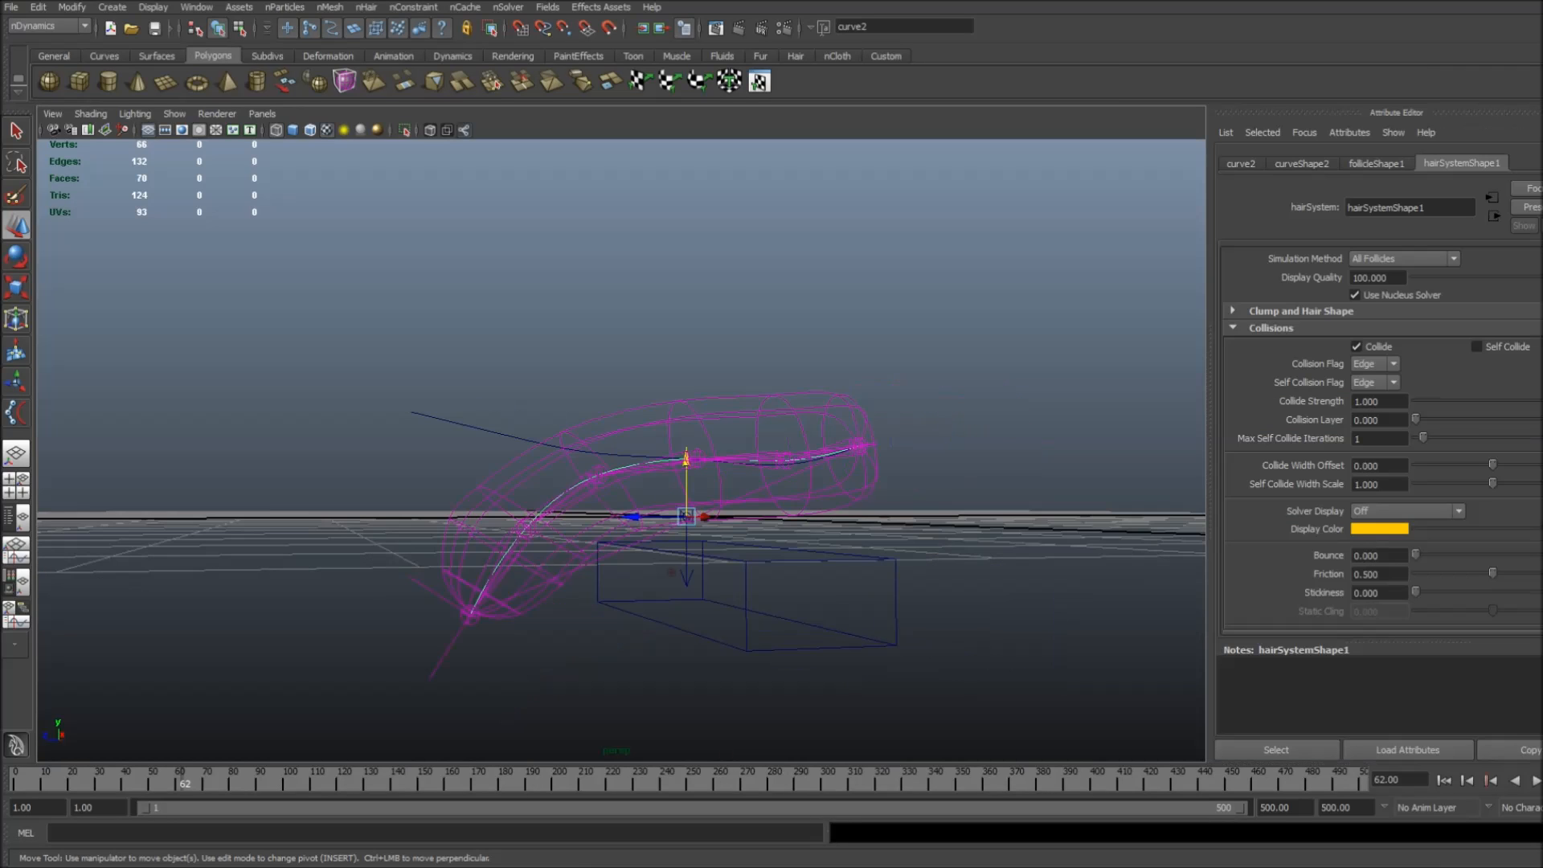
{"action": "left_click", "coordinate": [1445, 780]}
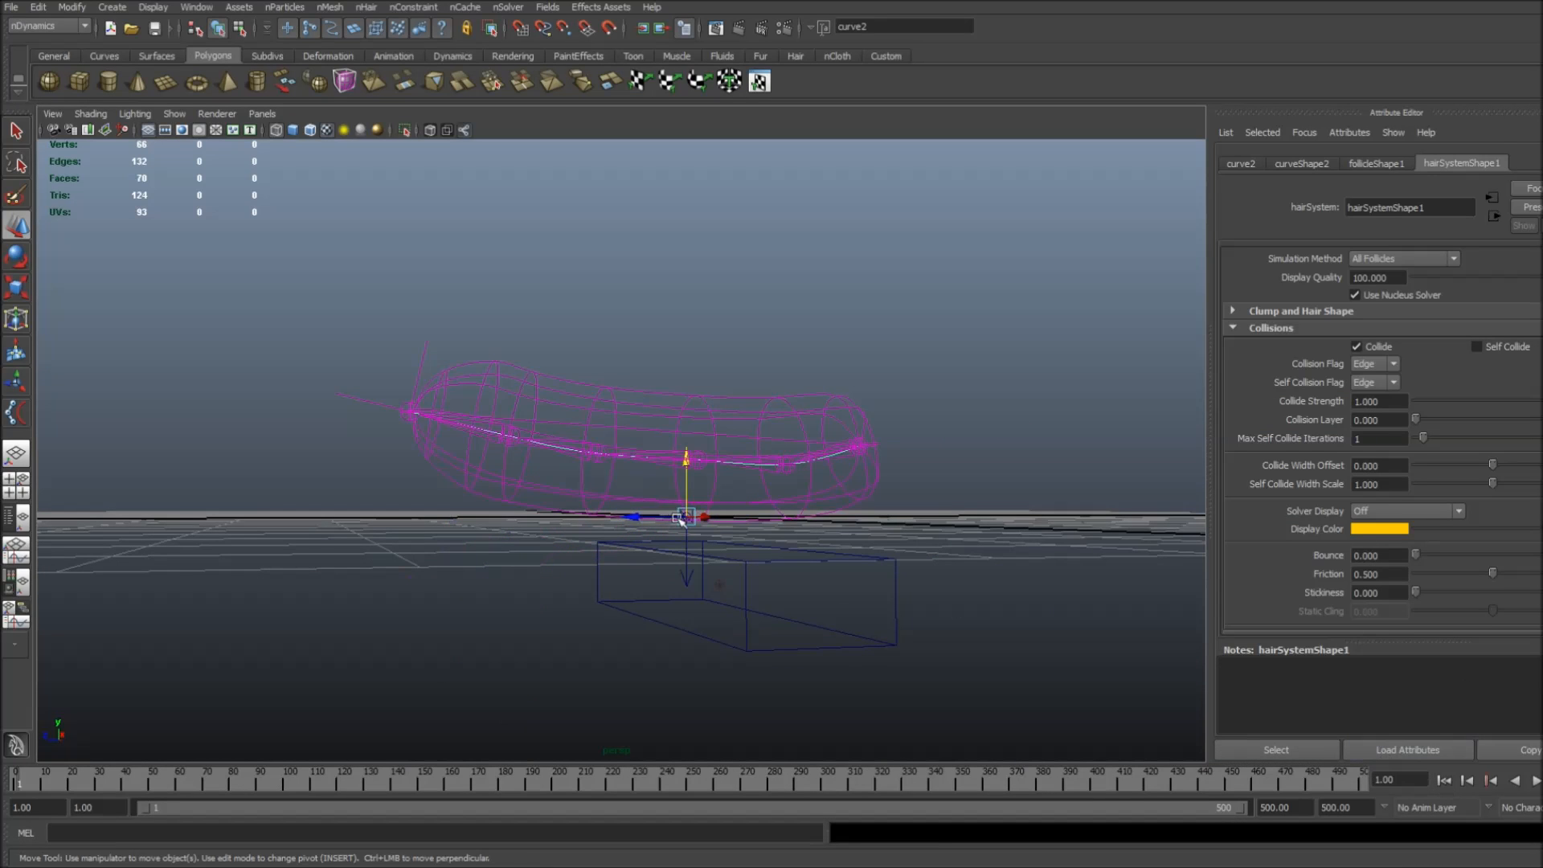
{"action": "left_click_drag", "start_coordinate": [679, 517], "coordinate": [640, 521], "text": "alt"}
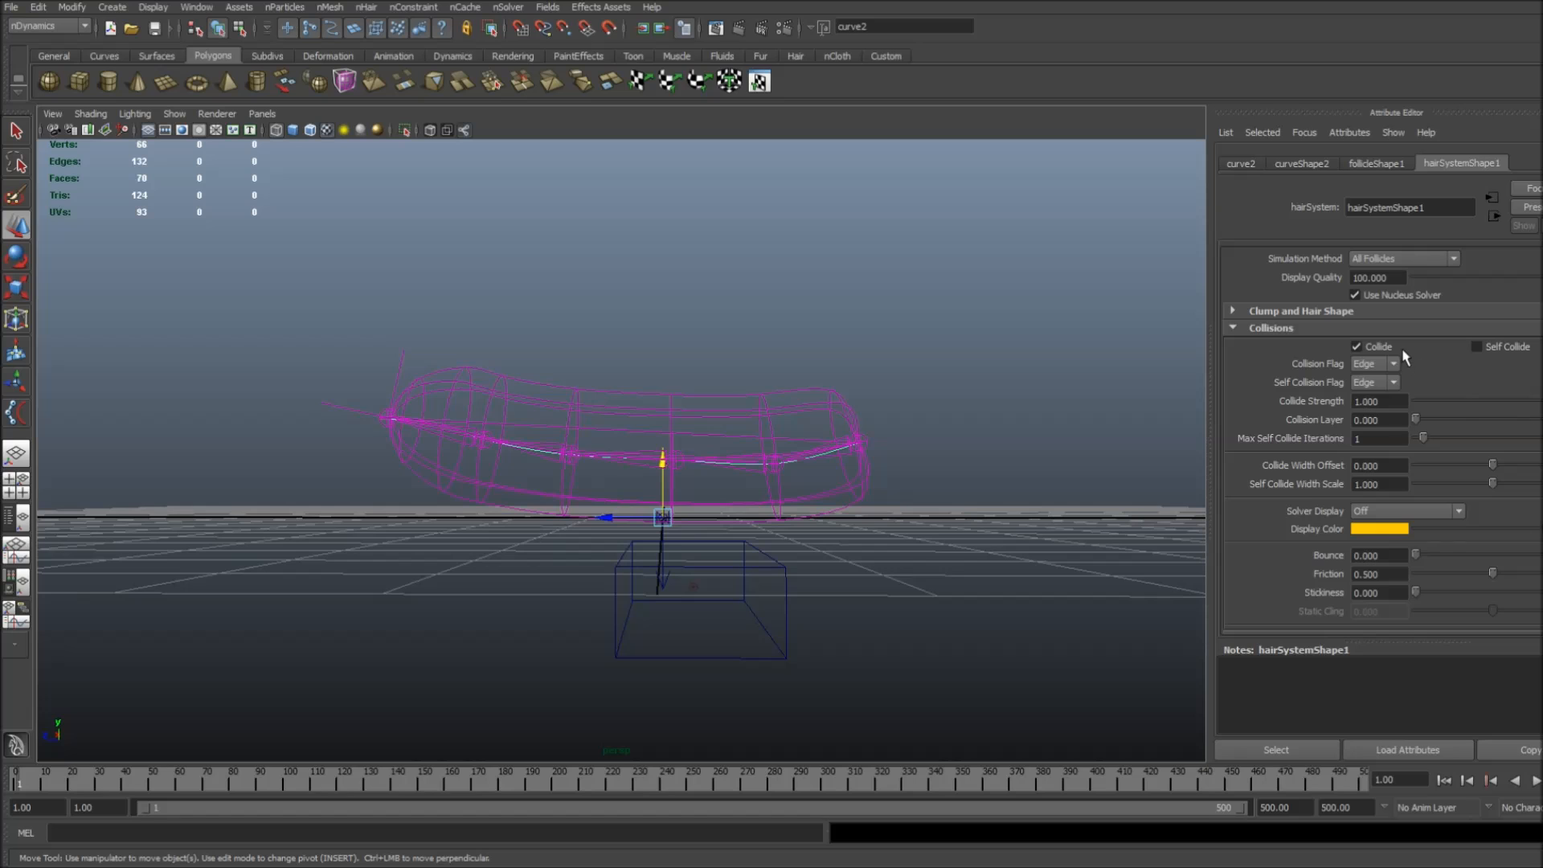
{"action": "left_click", "coordinate": [1268, 329]}
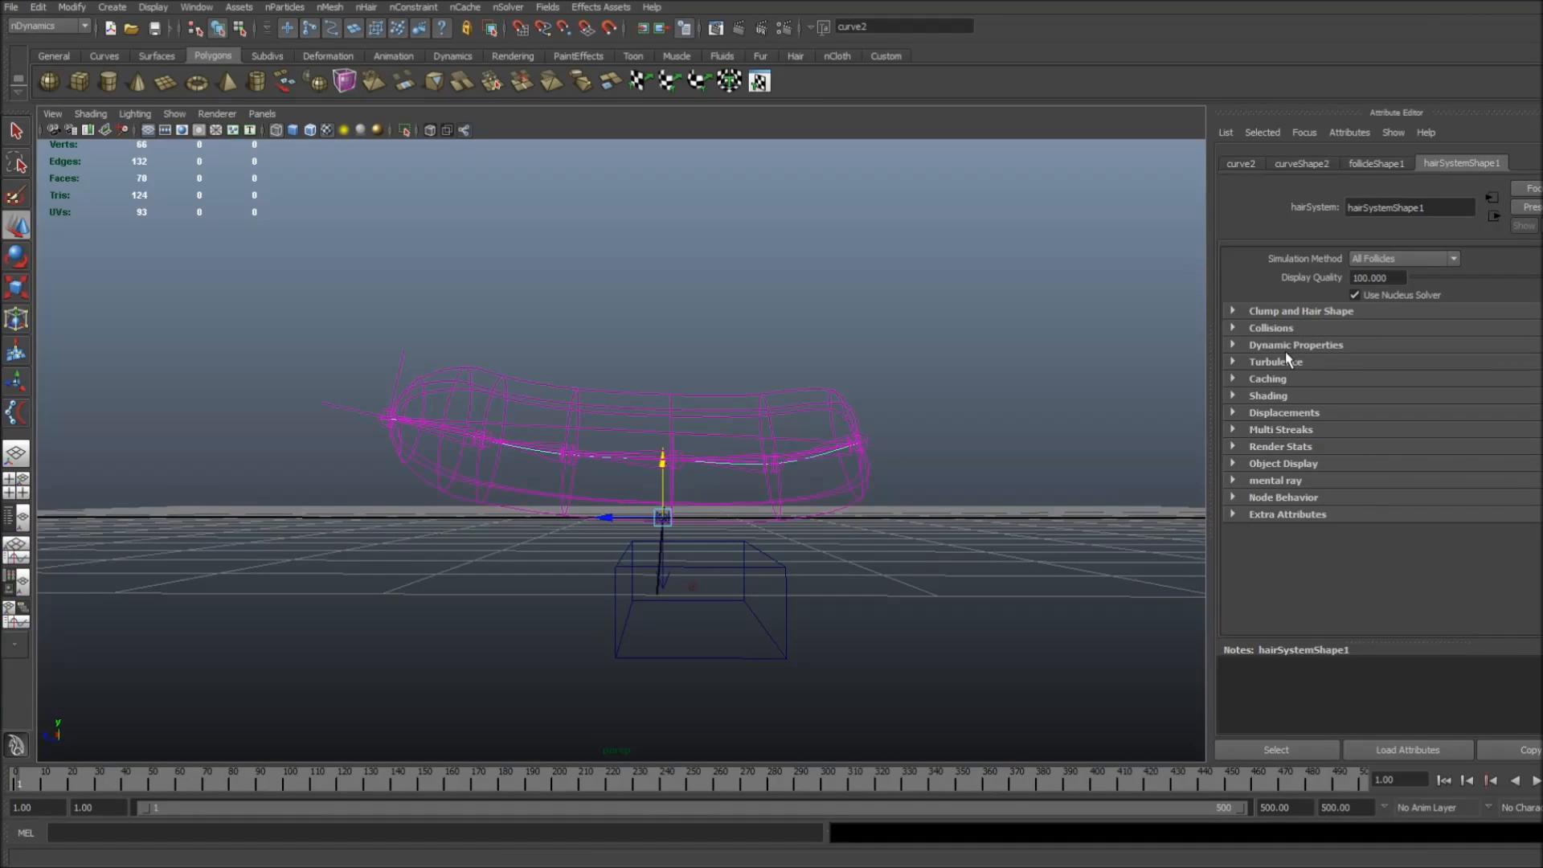
{"action": "left_click", "coordinate": [1290, 342]}
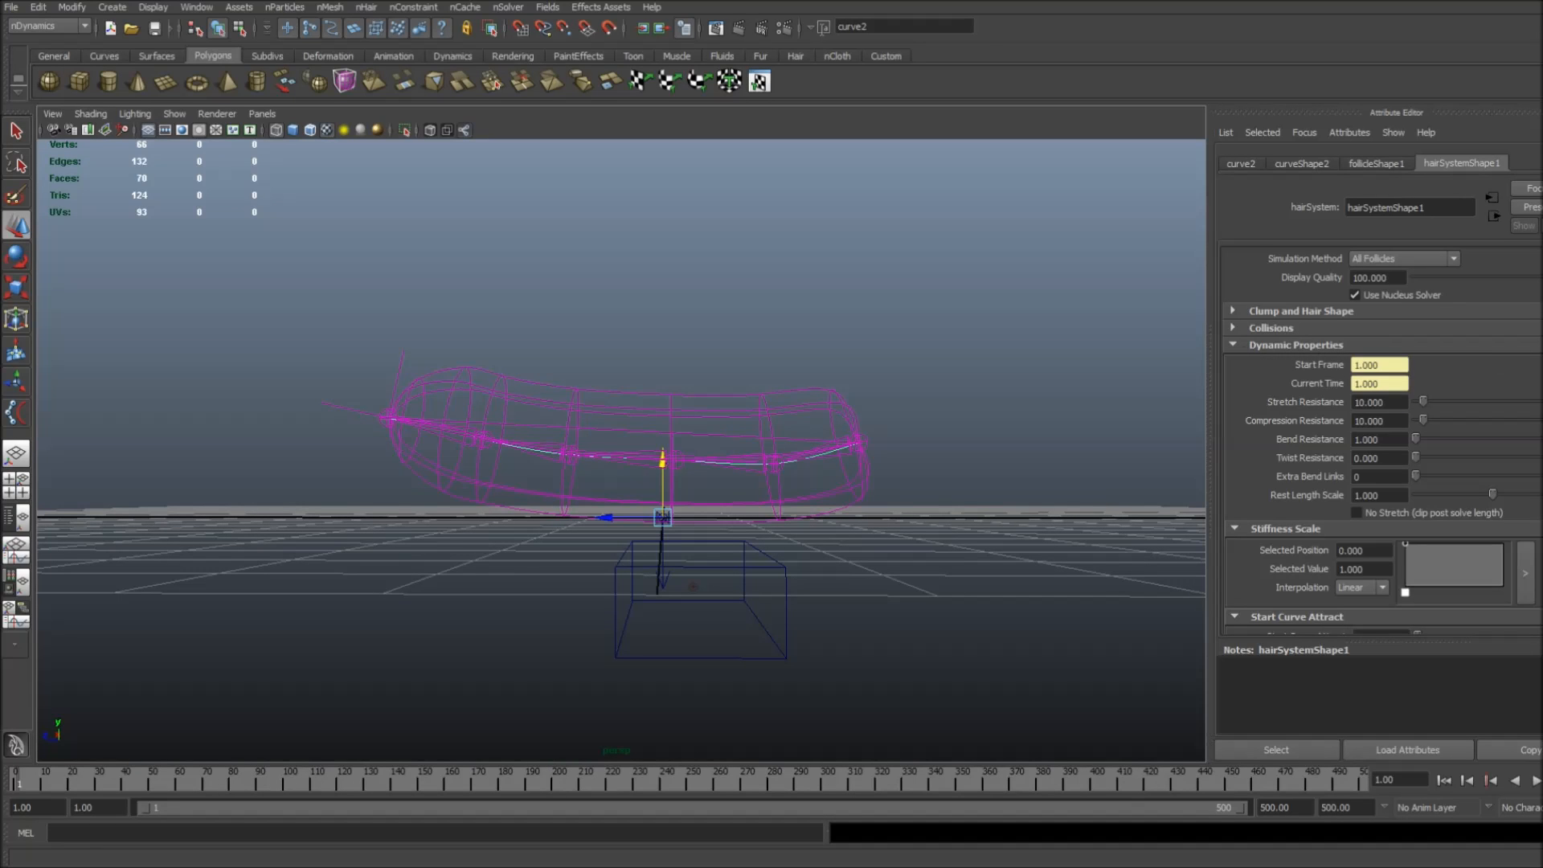
{"action": "scroll", "coordinate": [1318, 386], "scroll_direction": "down", "scroll_amount": 2}
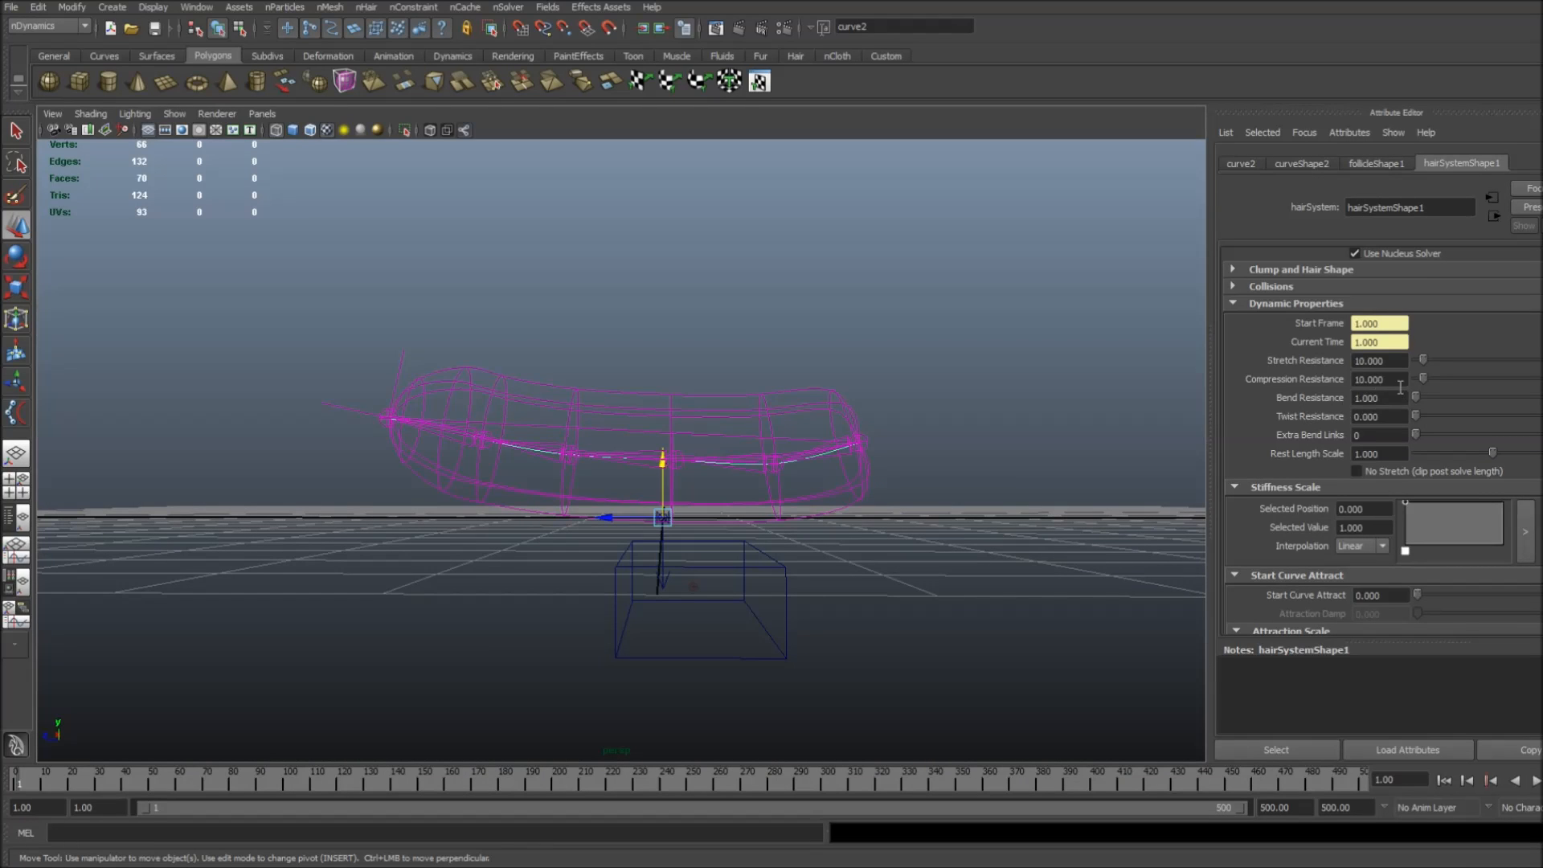
Review the resistance settings, play the simulation, and stop at frame 40 to examine how the chain bends.
{"action": "left_click_drag", "start_coordinate": [1393, 397], "coordinate": [1281, 400]}
{"action": "left_click", "coordinate": [1400, 360]}
{"action": "left_click_drag", "start_coordinate": [1338, 360], "coordinate": [1385, 356]}
{"action": "left_click", "coordinate": [1386, 399]}
{"action": "double_click", "coordinate": [1389, 398]}
{"action": "left_click", "coordinate": [1536, 782]}
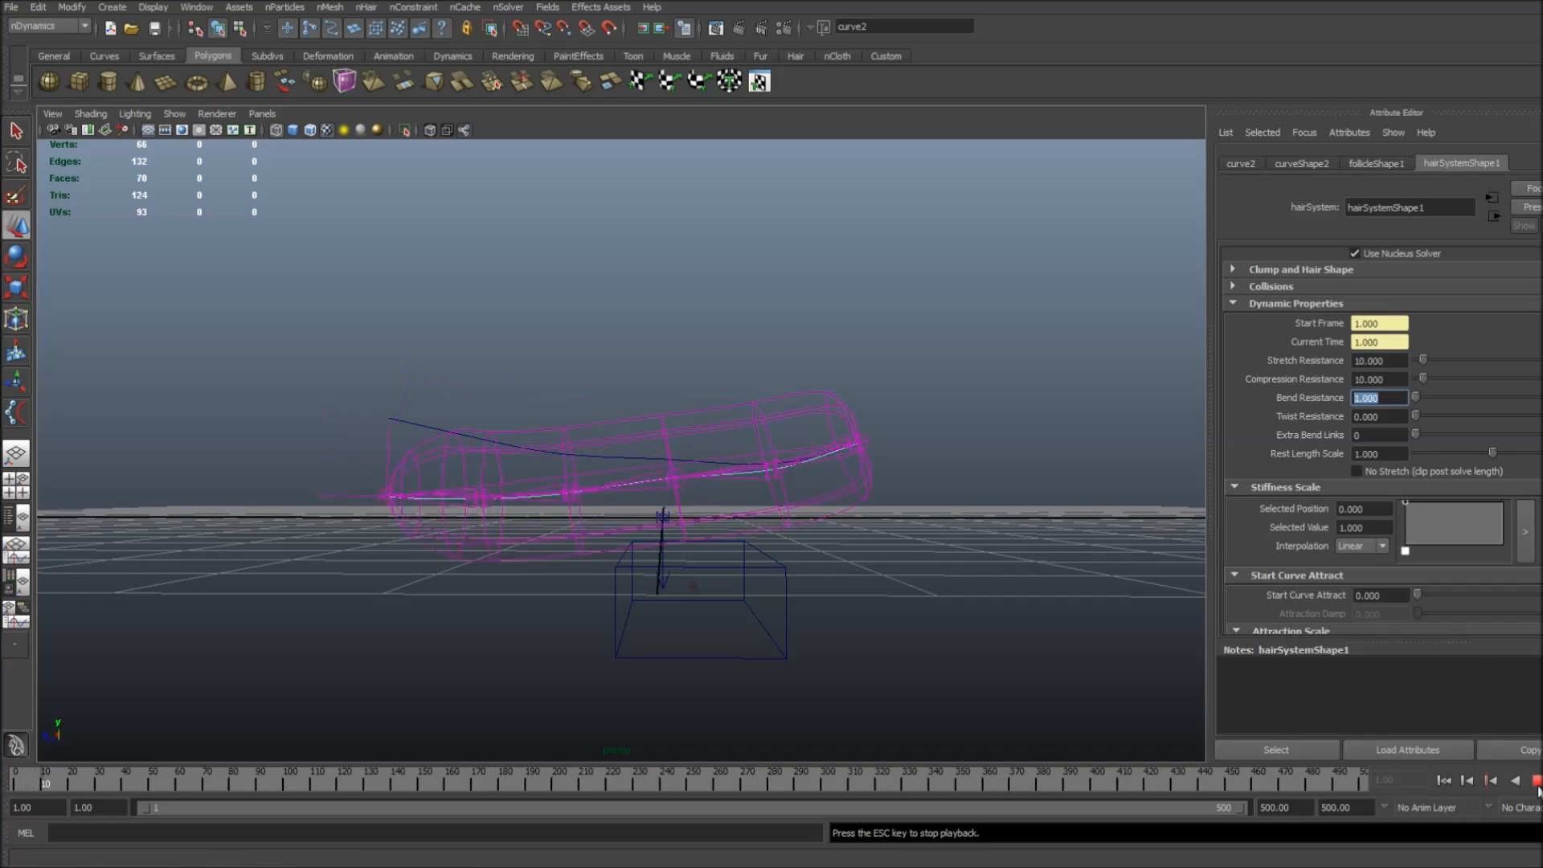
{"action": "left_click", "coordinate": [1537, 781]}
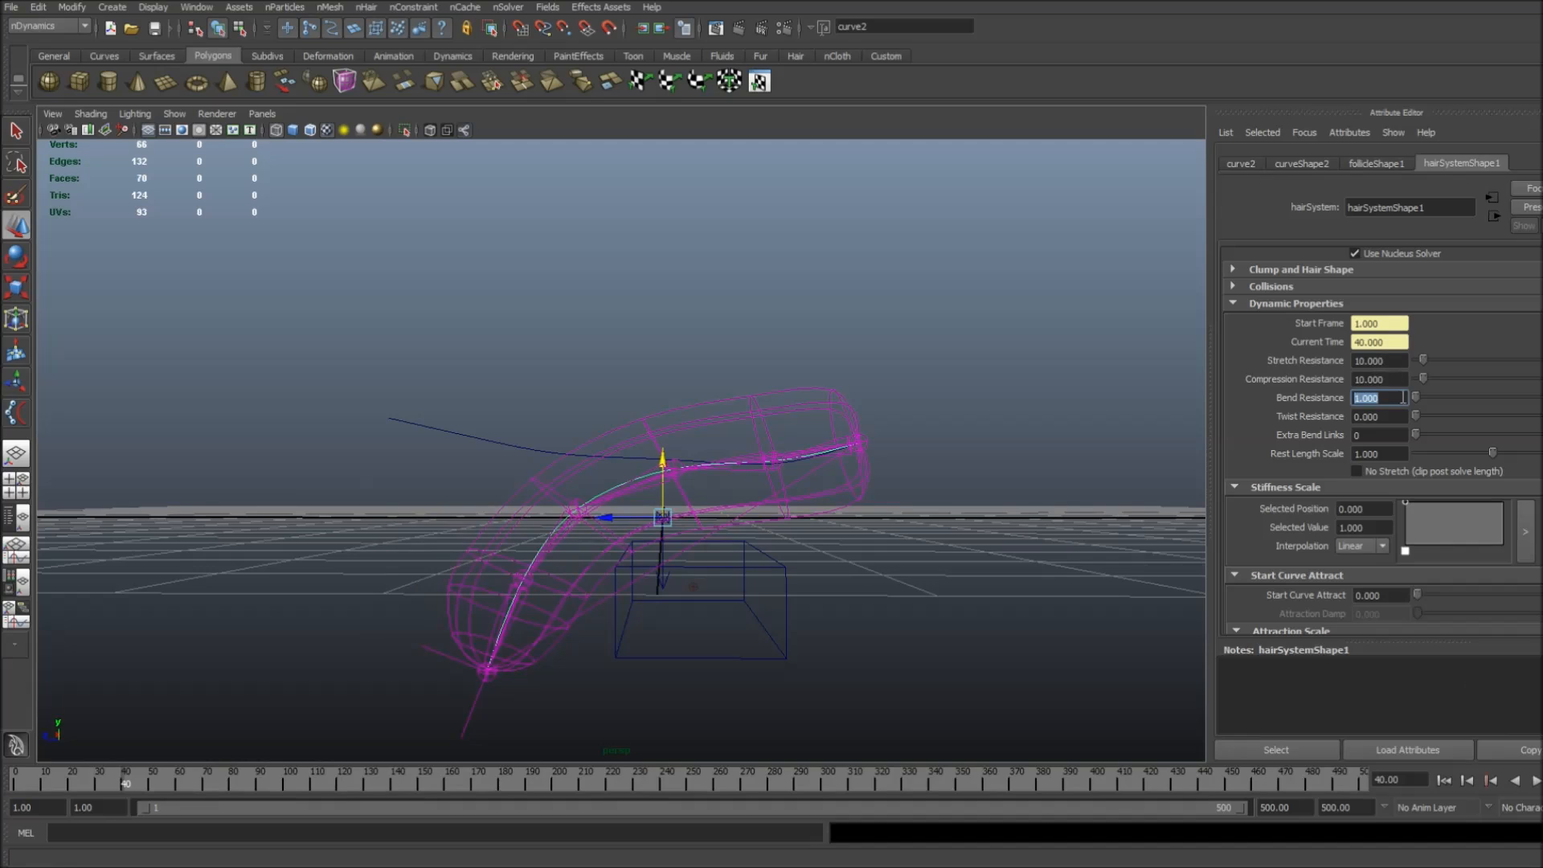
Set the hair system's Bend Resistance to 10 and play the simulation to test the chain's stiffness.
{"action": "type", "text": "10"}
{"action": "key", "text": "Return"}
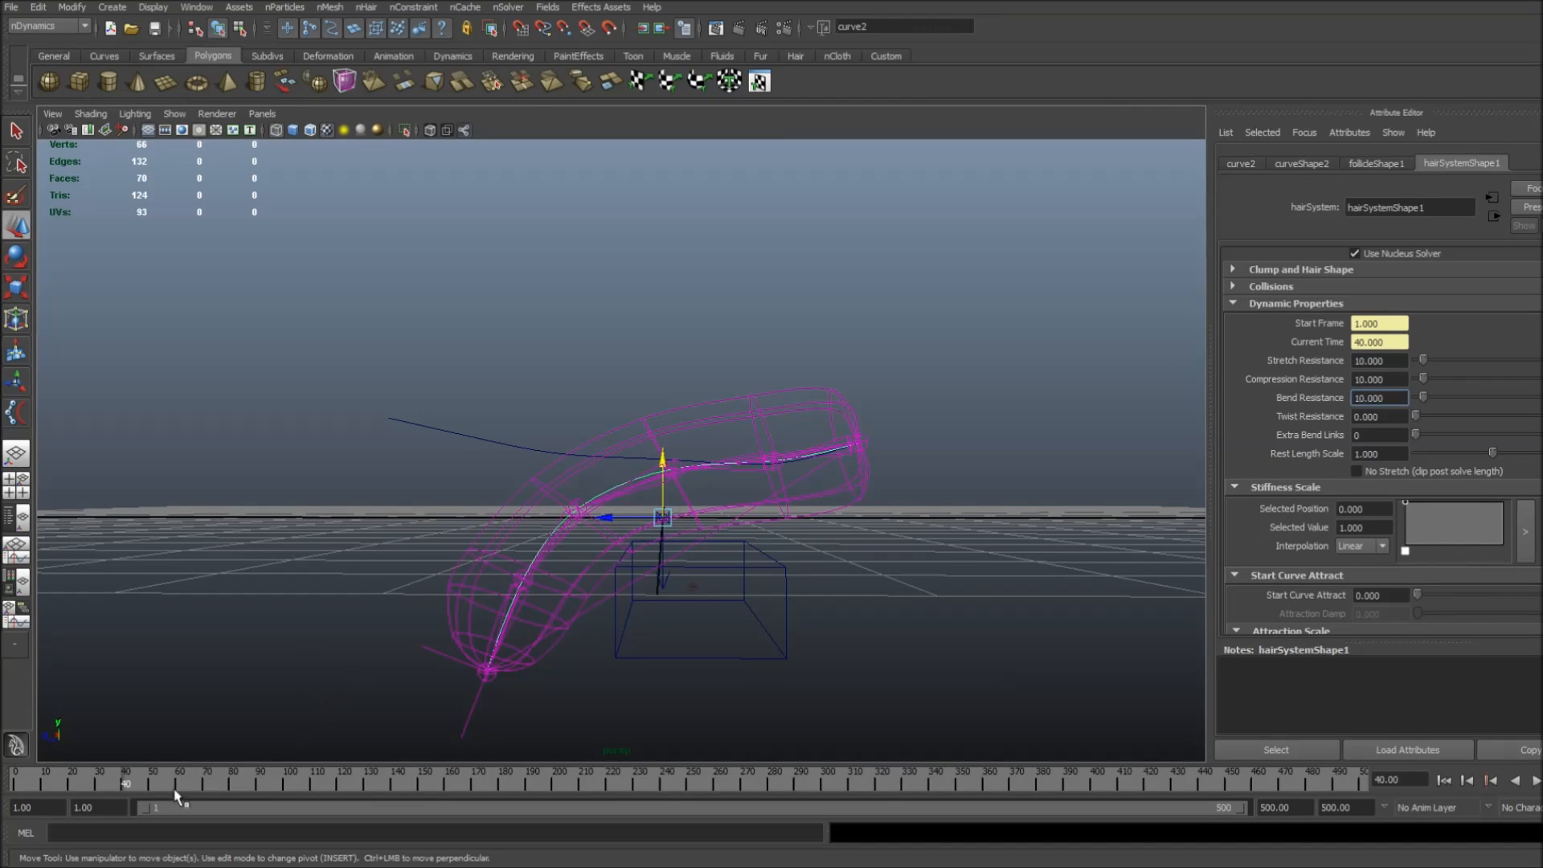
{"action": "left_click", "coordinate": [1536, 781]}
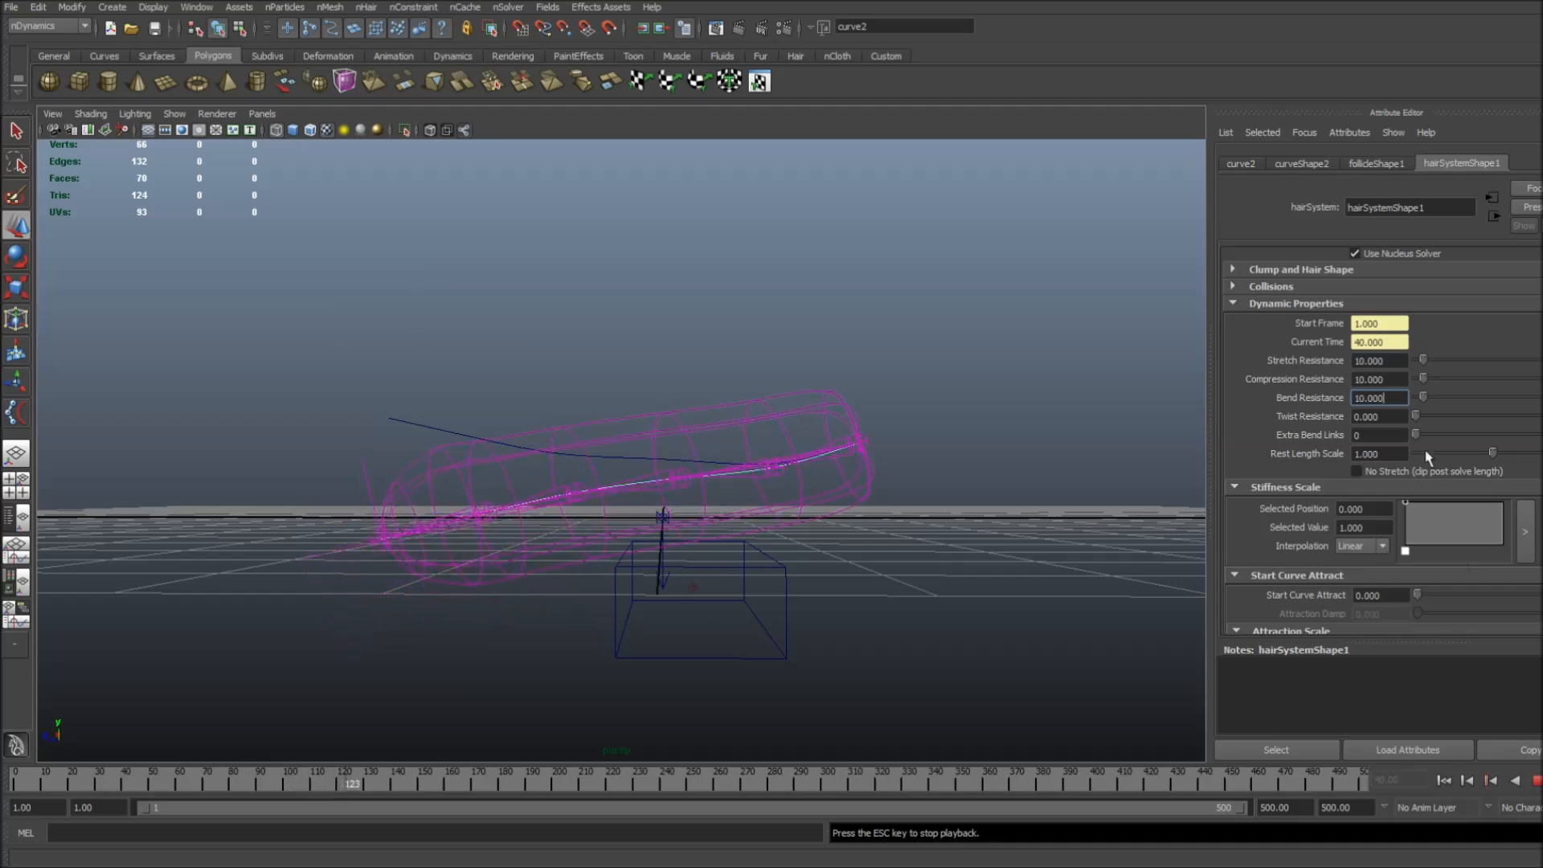
{"action": "left_click_drag", "start_coordinate": [817, 466], "coordinate": [947, 473], "text": "alt"}
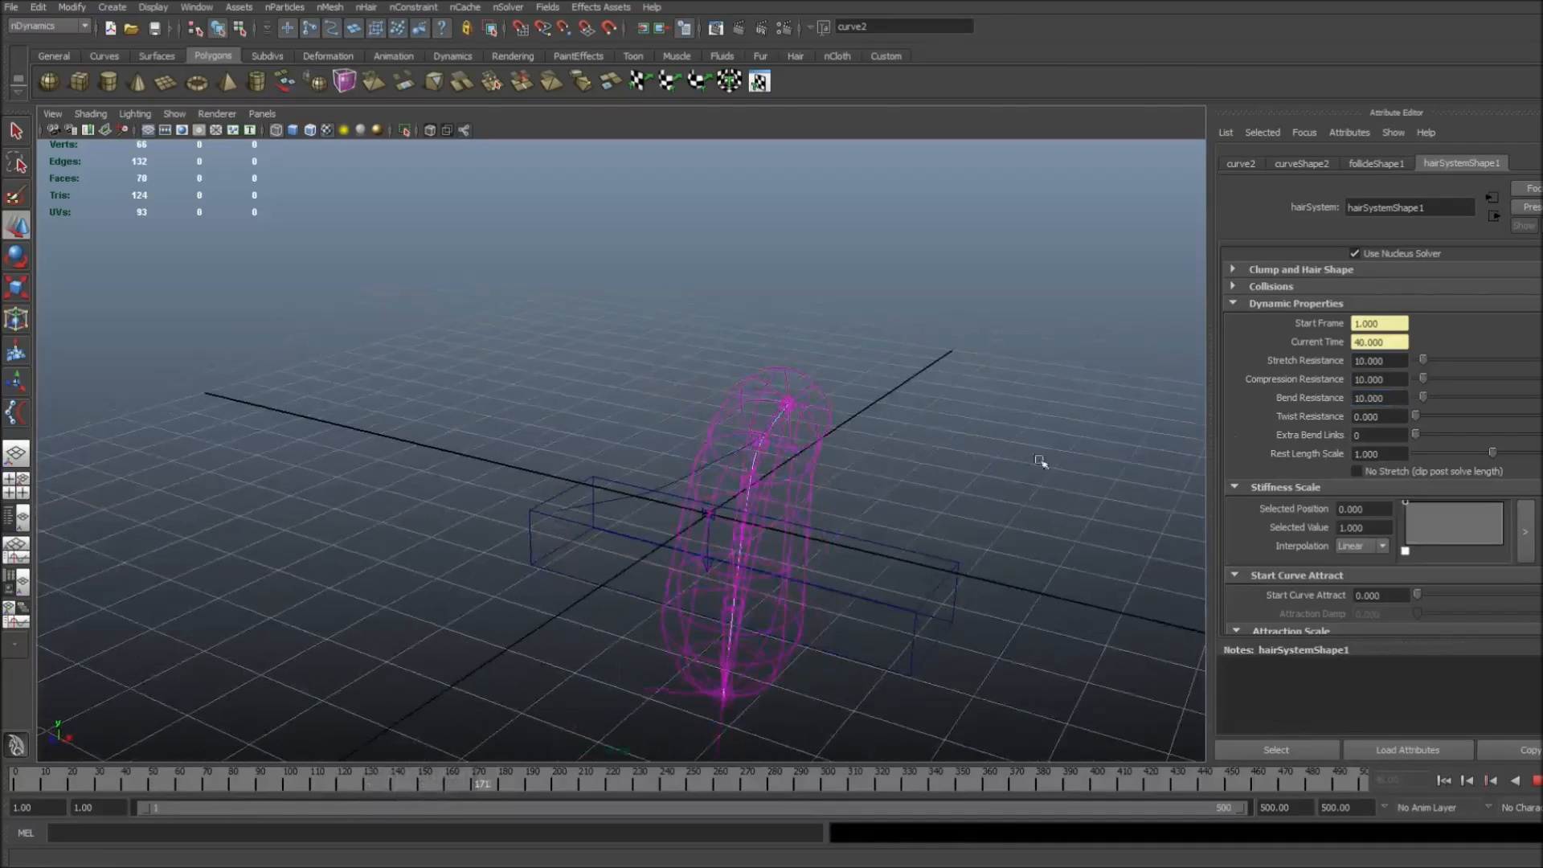
Set the hair system's Bend Resistance to 50 while the simulation plays.
{"action": "double_click", "coordinate": [1367, 398]}
{"action": "type", "text": "5"}
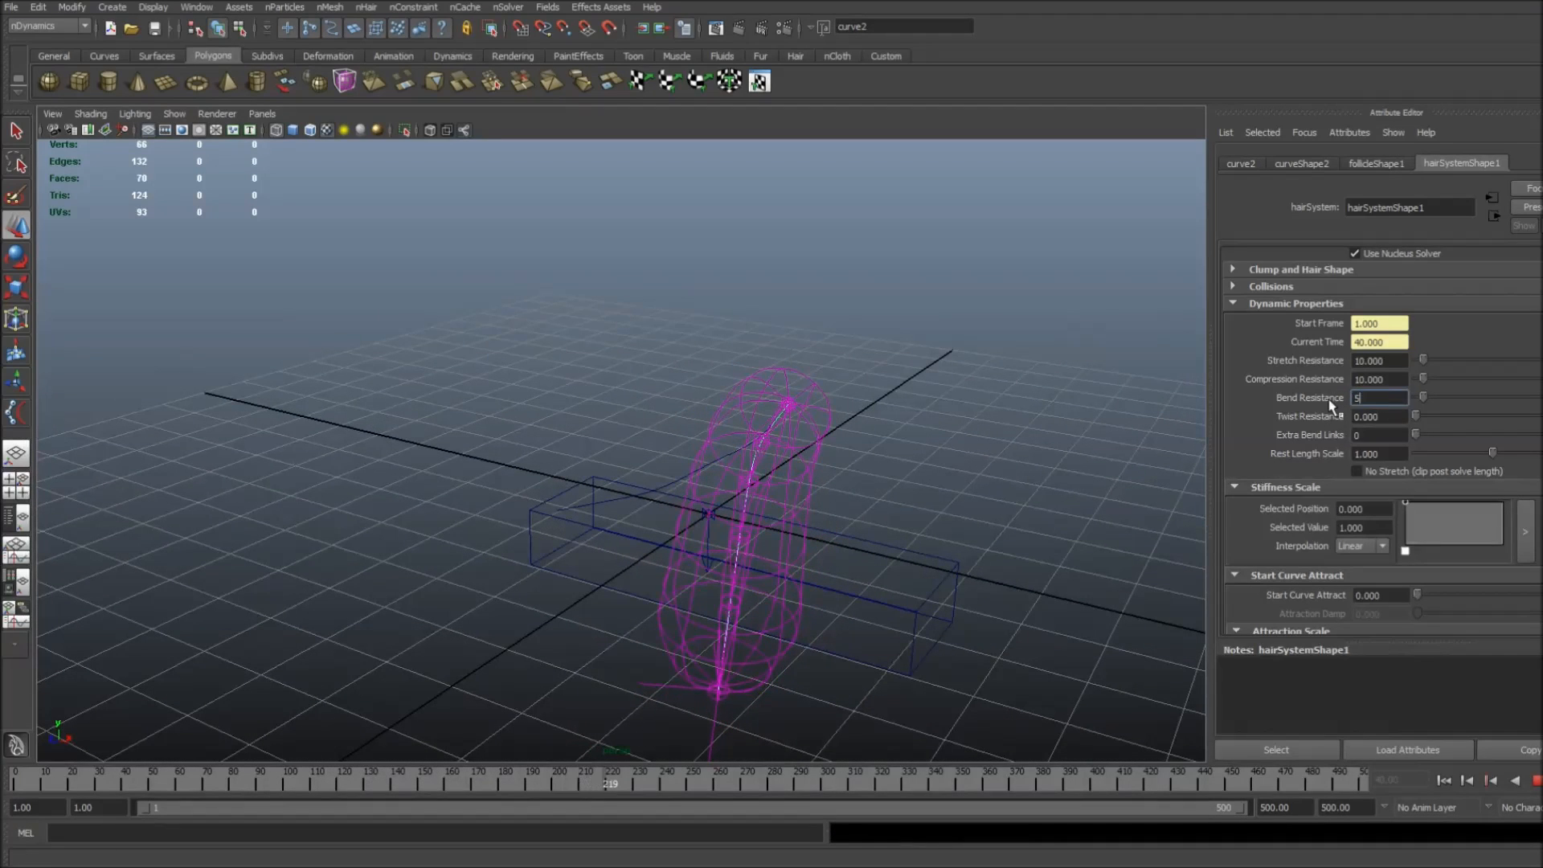
{"action": "type", "text": "0"}
{"action": "key", "text": "Return"}
Stop playback, return to the start frame, and move the collider cube up and away from the mesh.
{"action": "left_click_drag", "start_coordinate": [958, 427], "coordinate": [851, 609], "text": "alt"}
{"action": "left_click", "coordinate": [849, 608]}
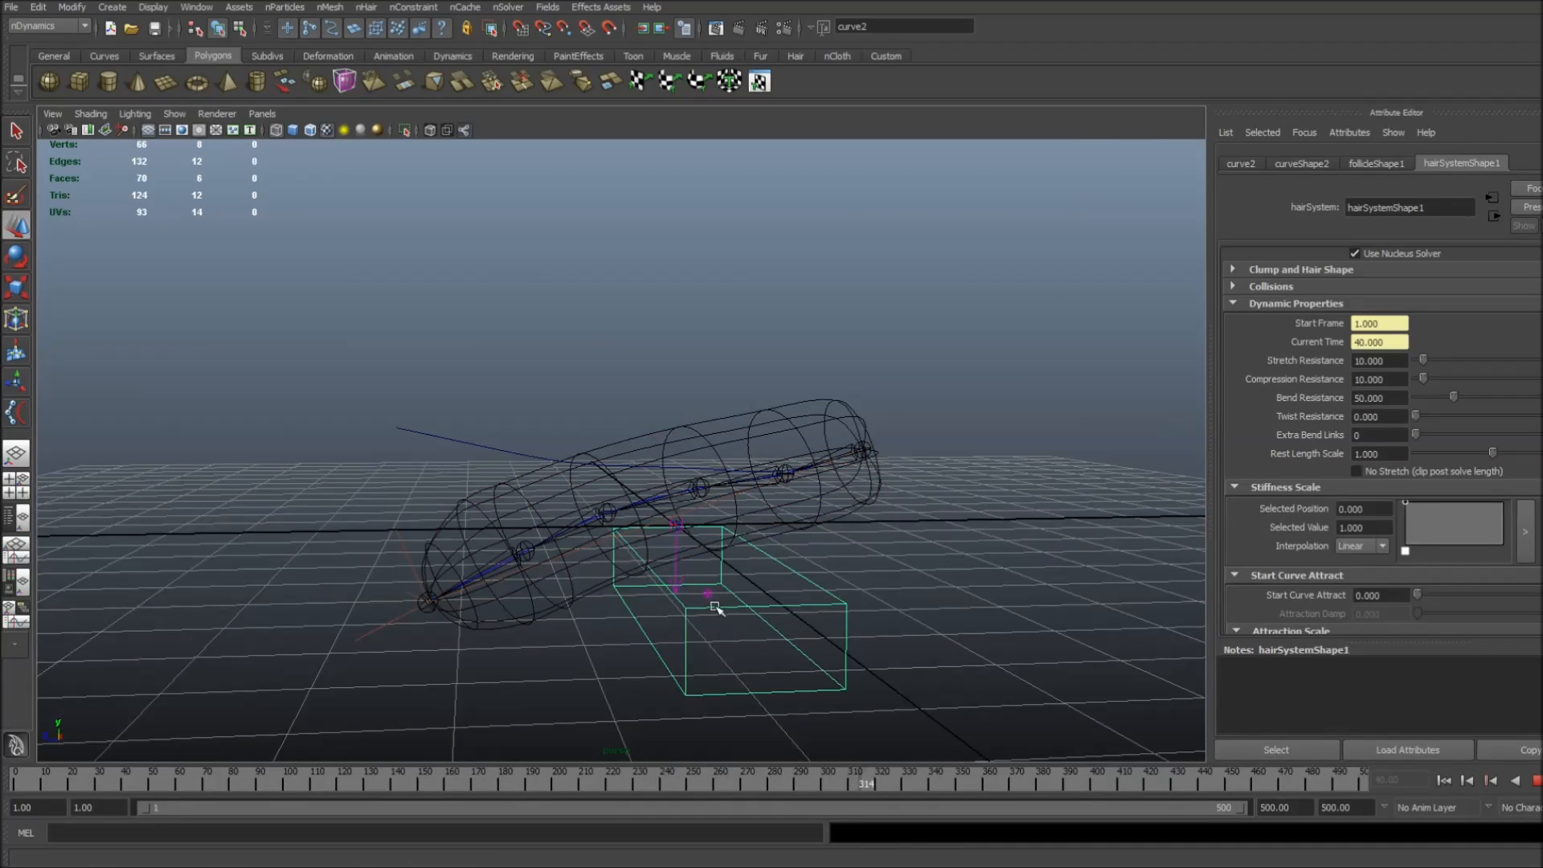
{"action": "left_click", "coordinate": [1538, 784]}
{"action": "key", "text": "alt+shift+v"}
{"action": "left_click_drag", "start_coordinate": [710, 591], "coordinate": [1047, 206]}
{"action": "left_click_drag", "start_coordinate": [930, 576], "coordinate": [913, 577], "text": "alt"}
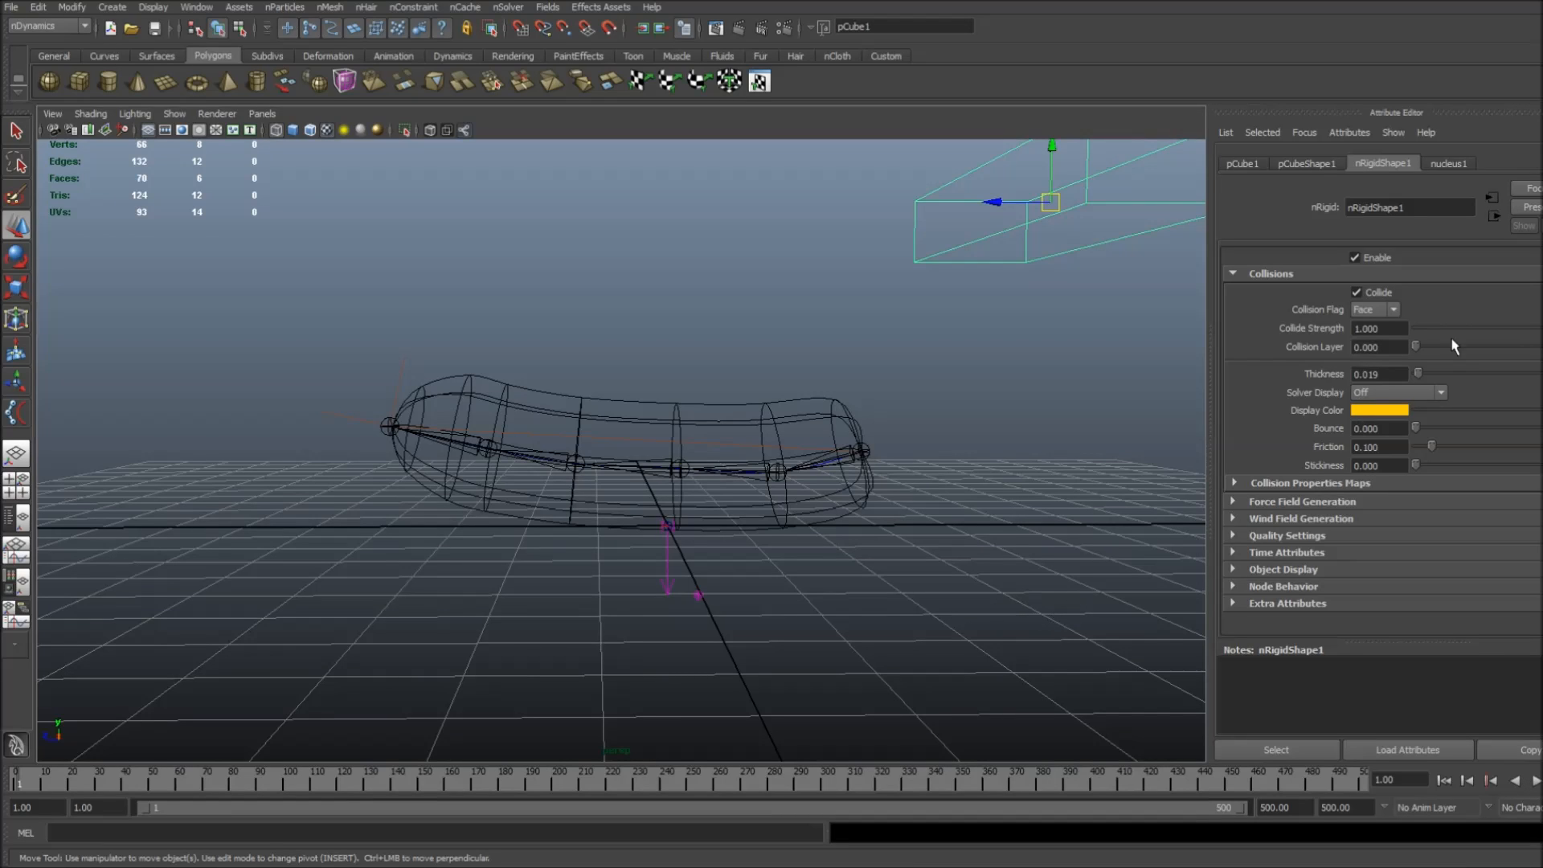
Restore the mesh layer to Reference display and show the scene shaded with nothing selected.
{"action": "key", "text": "ctrl+a"}
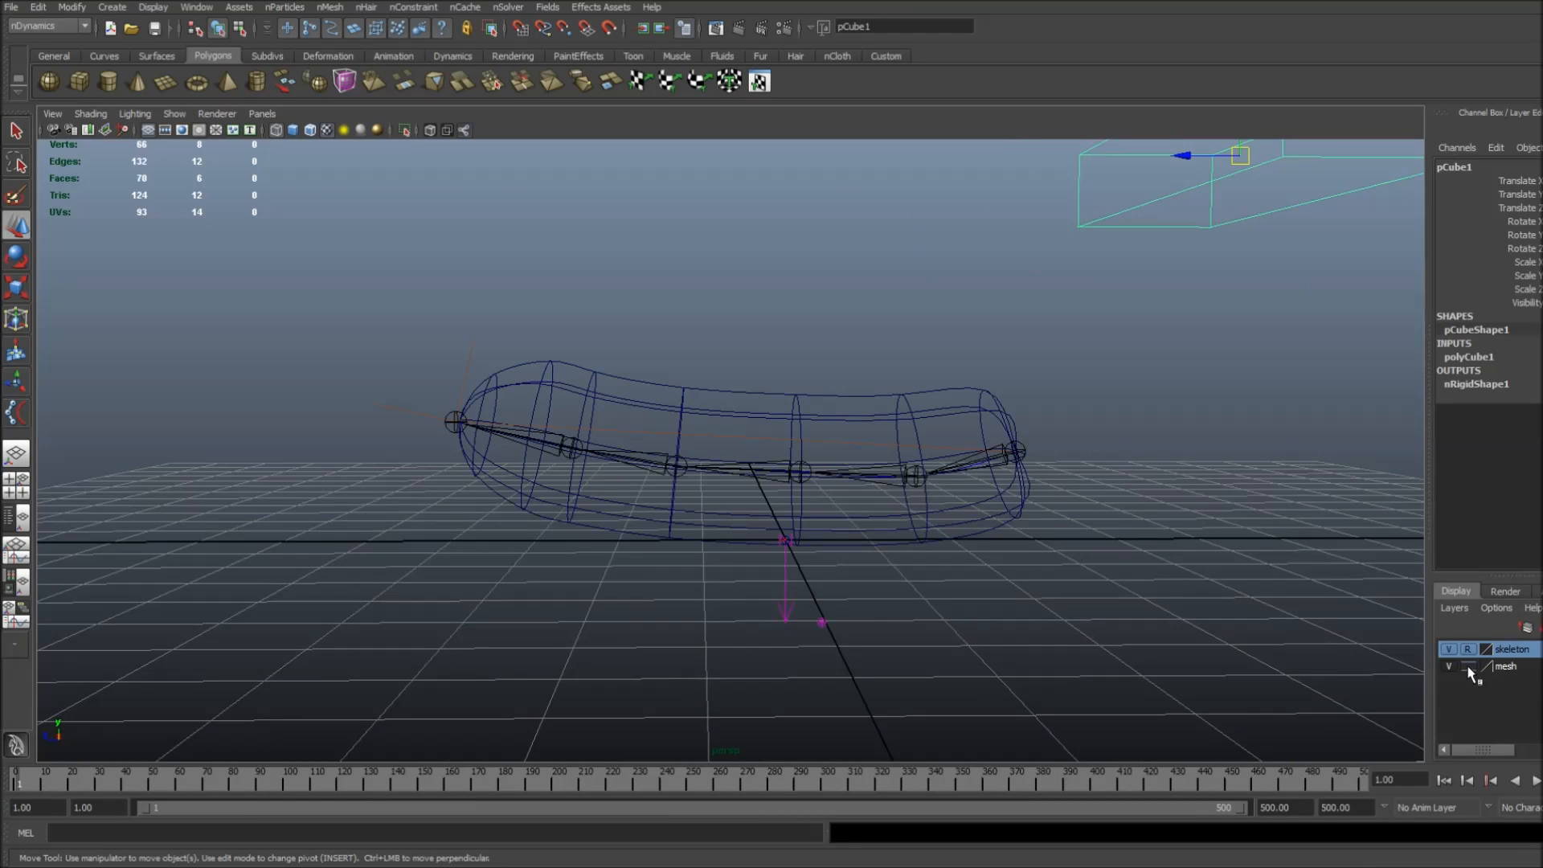
{"action": "left_click", "coordinate": [1468, 666]}
{"action": "left_click", "coordinate": [1468, 666]}
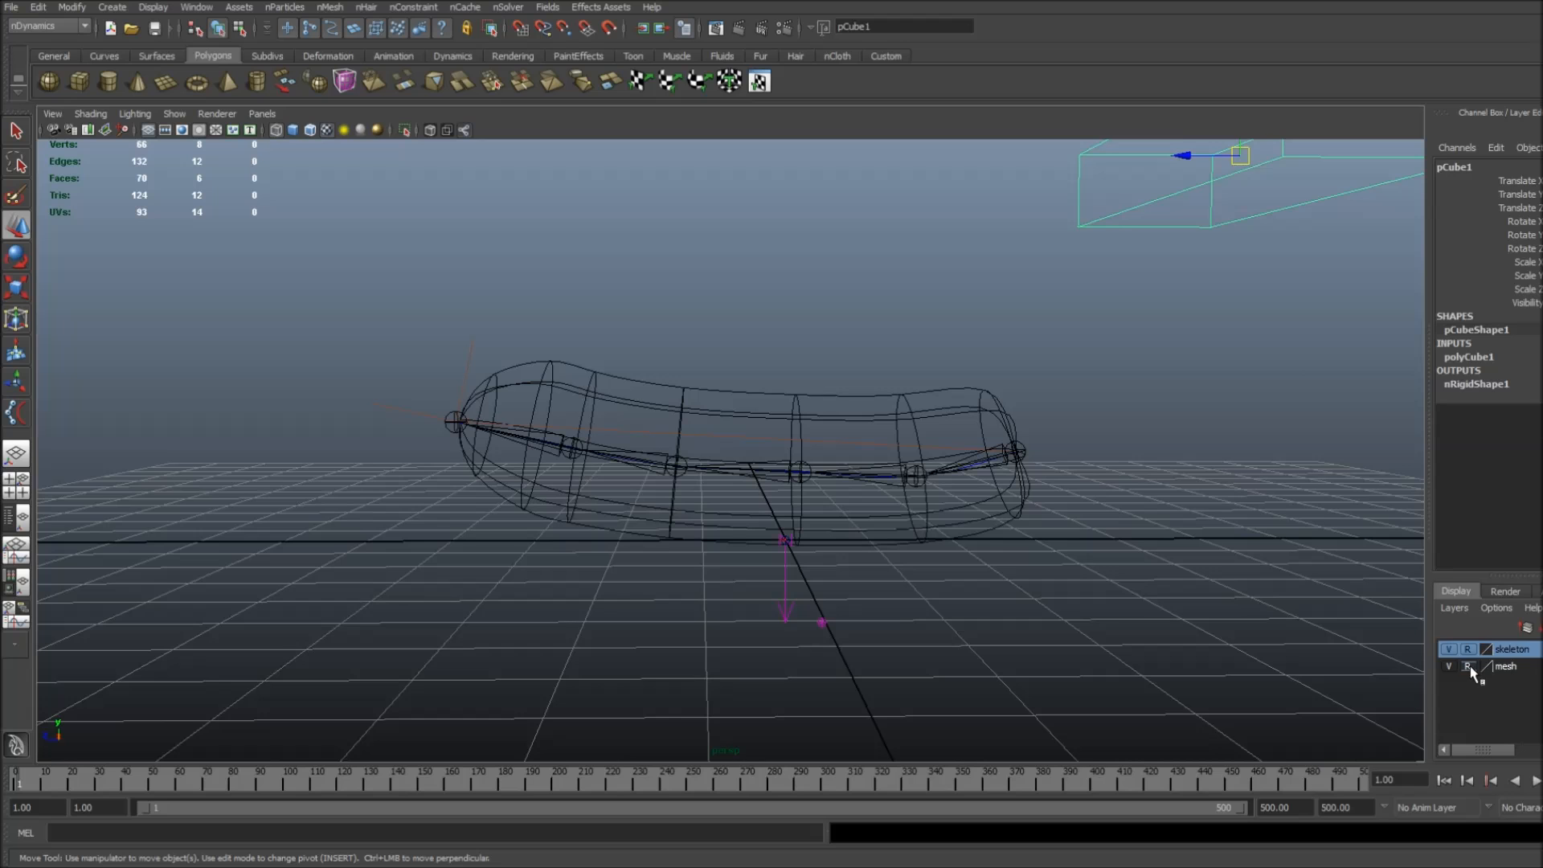
{"action": "left_click", "coordinate": [972, 602]}
{"action": "key", "text": "5"}
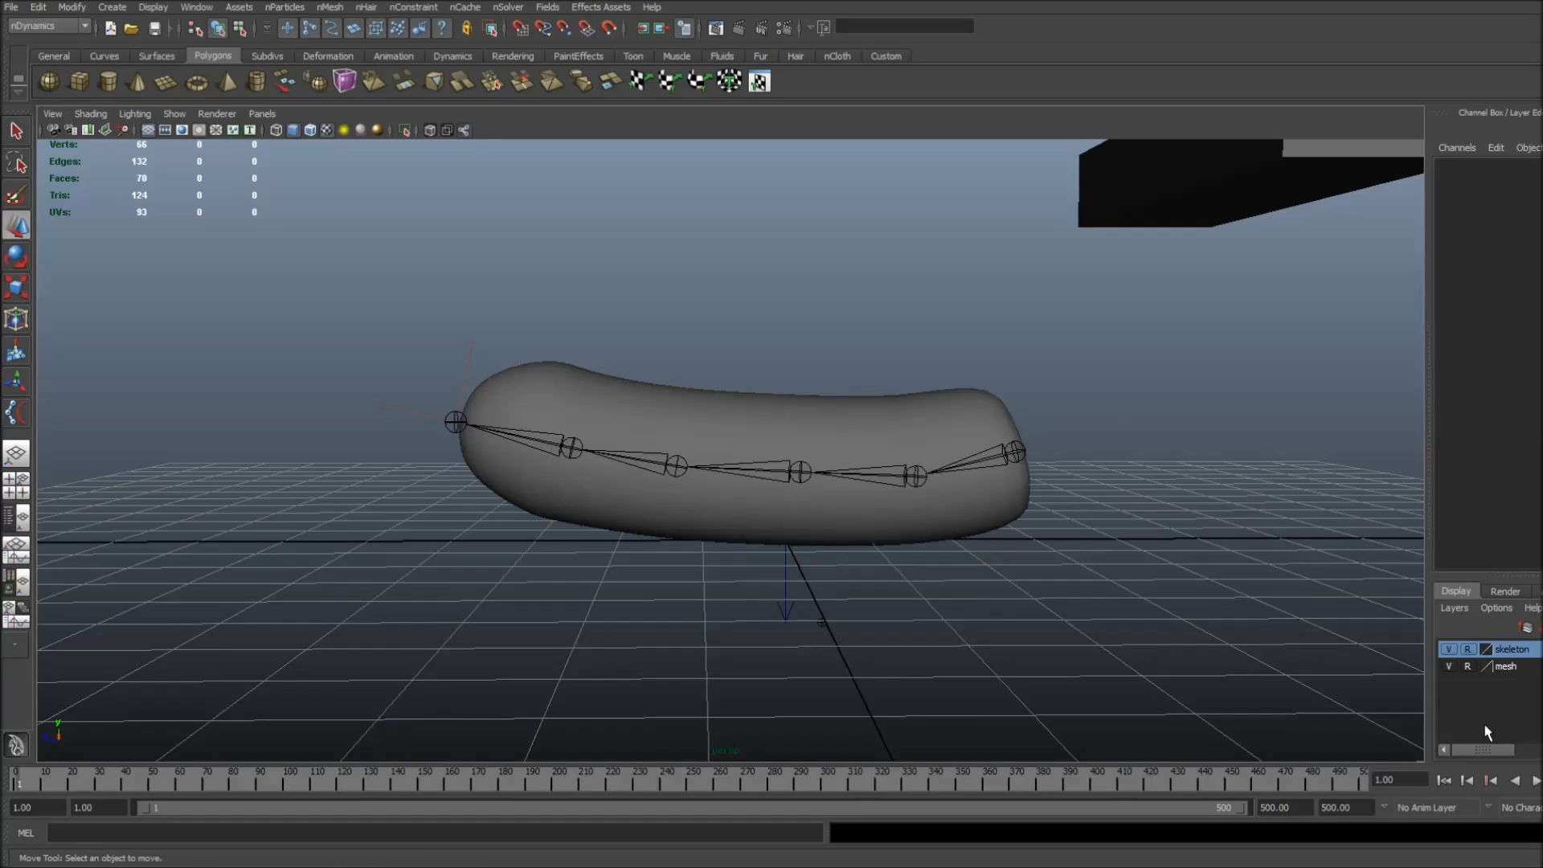
Play the simulation without the cube in the way, replay it from the start, and stop at frame 217.
{"action": "left_click", "coordinate": [1536, 780]}
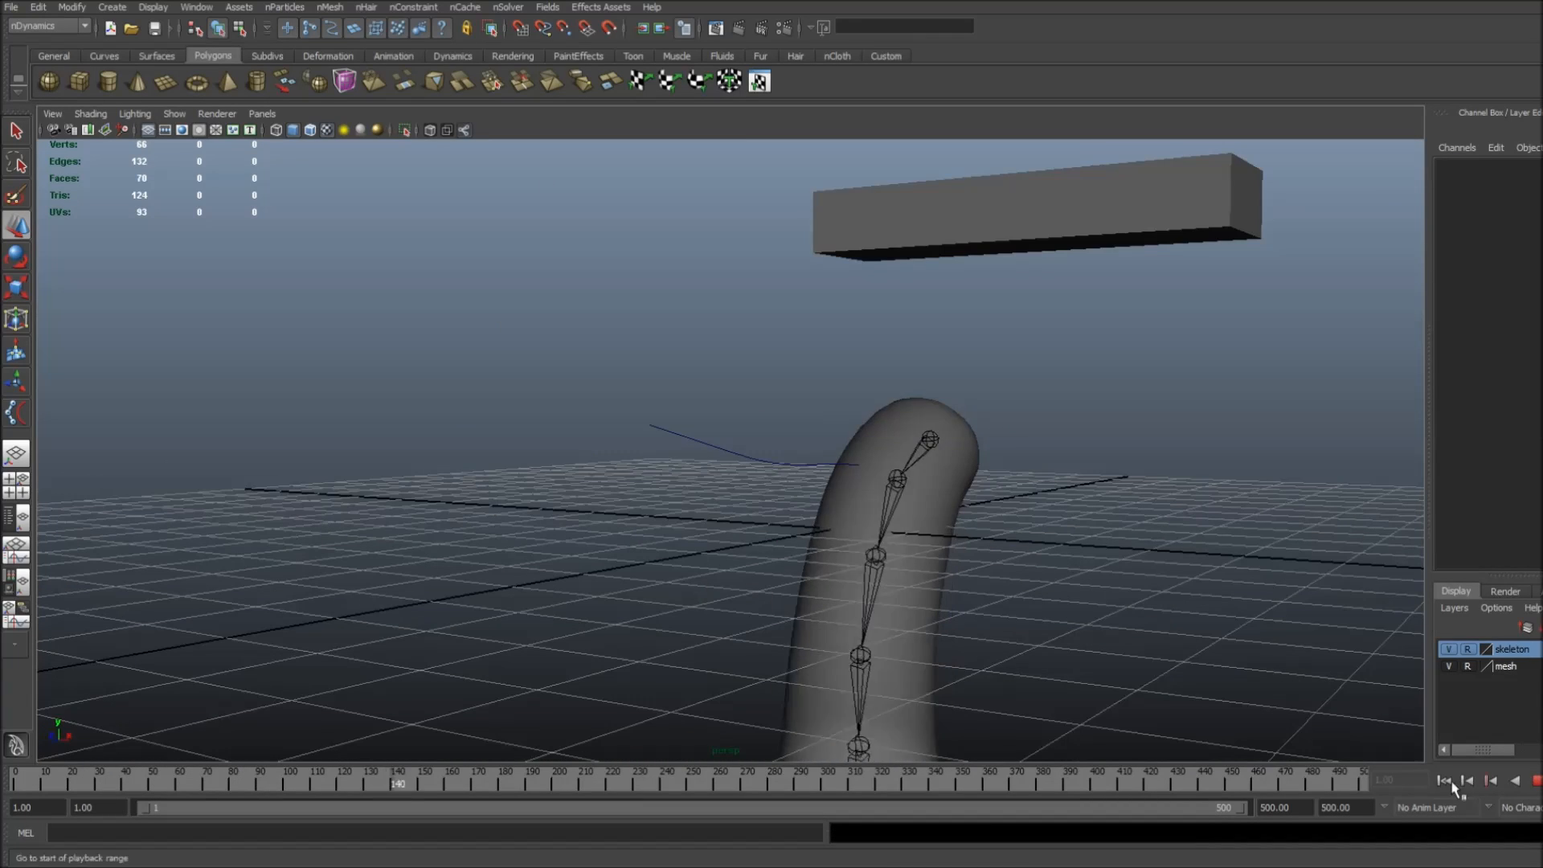
{"action": "left_click", "coordinate": [1446, 783]}
{"action": "left_click", "coordinate": [1535, 782]}
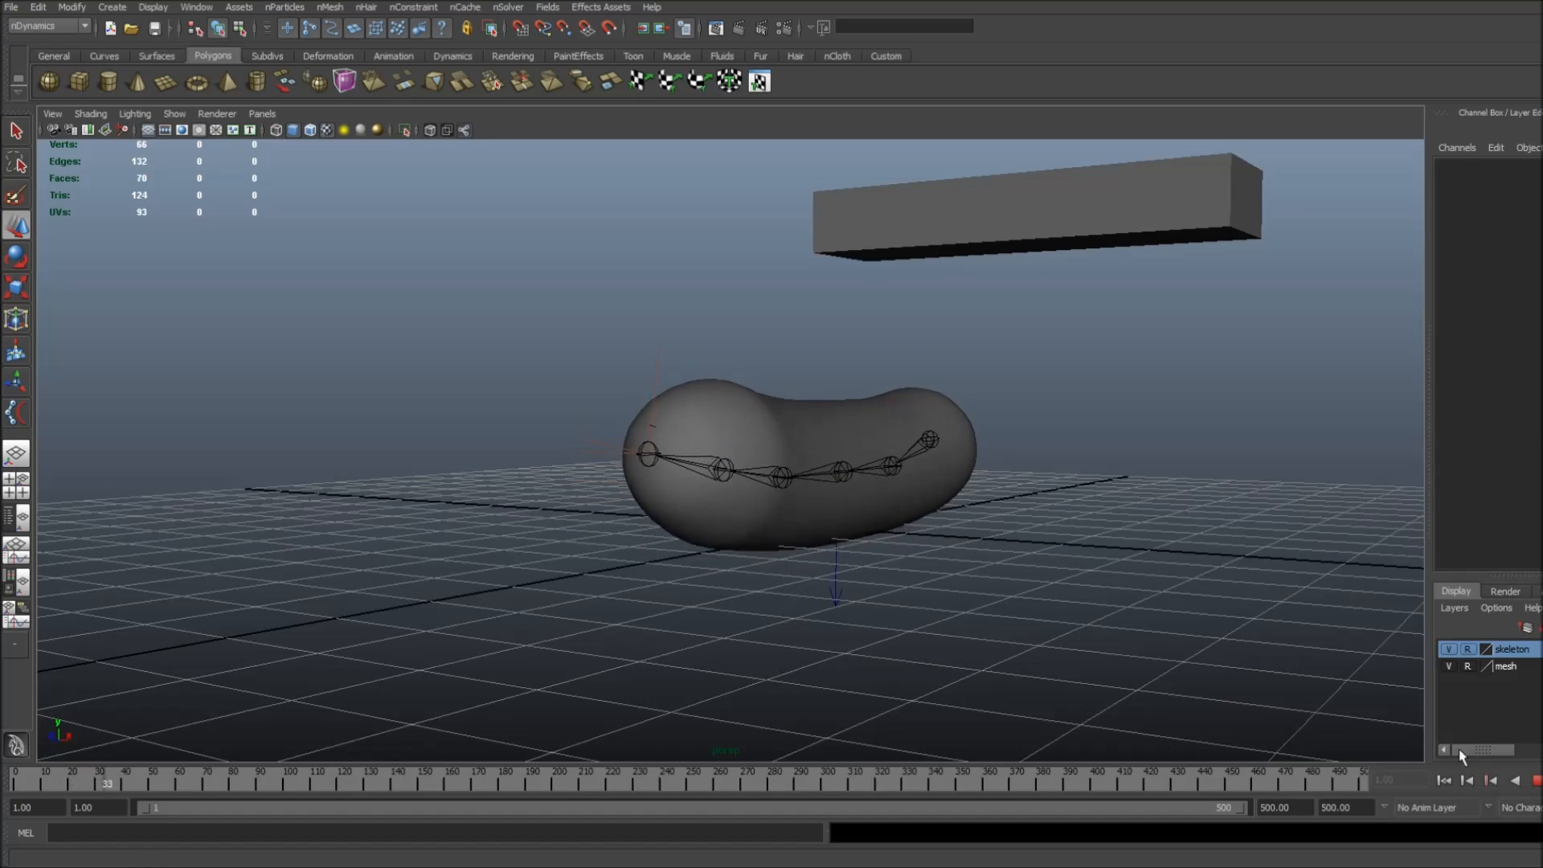
{"action": "left_click_drag", "start_coordinate": [1021, 586], "coordinate": [957, 585], "text": "alt"}
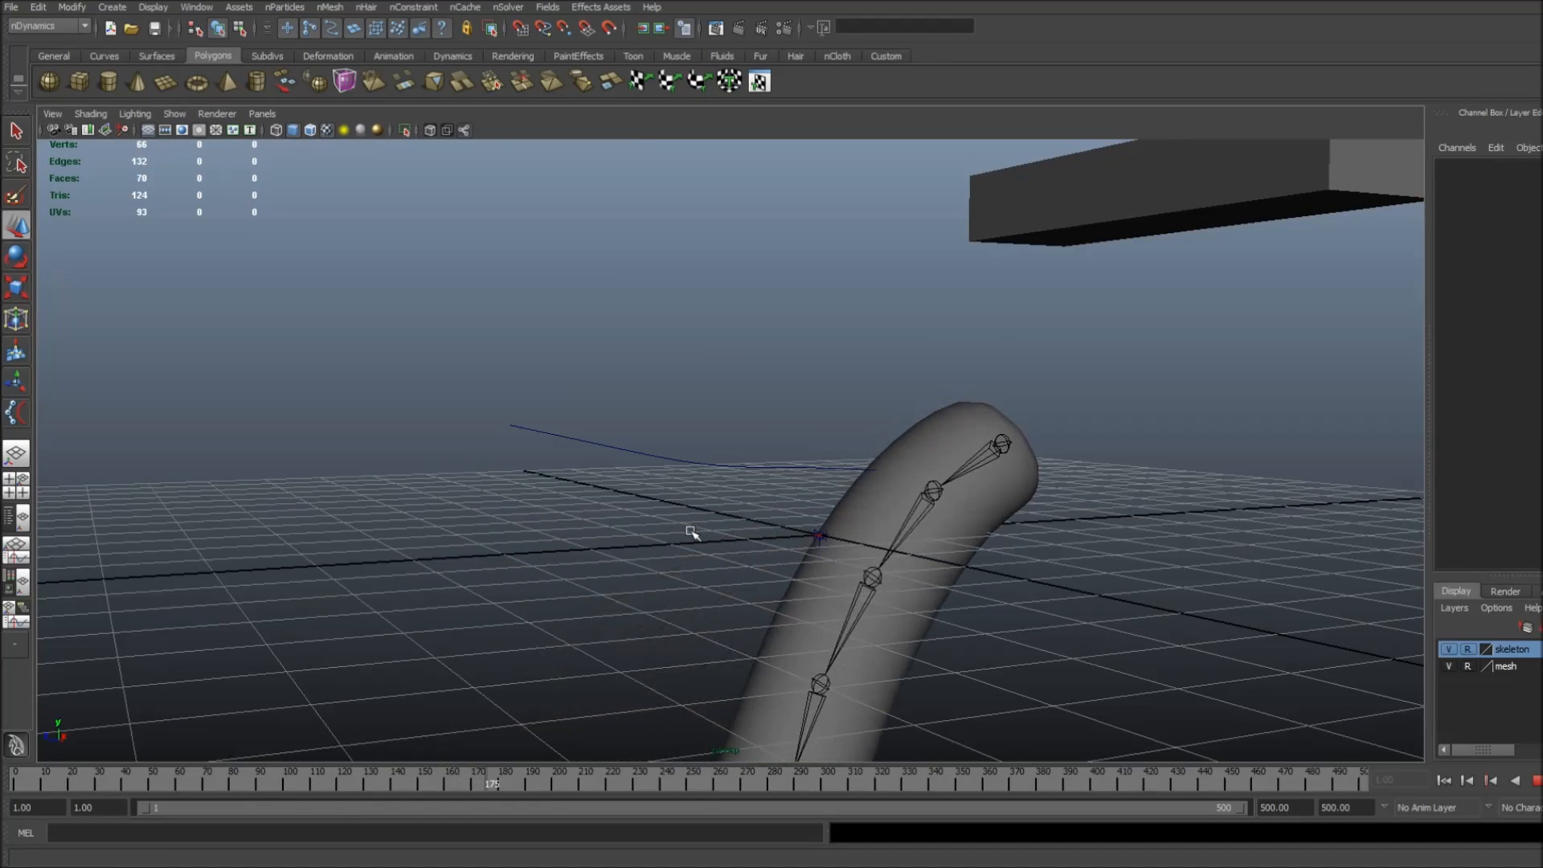
{"action": "key", "text": "Escape"}
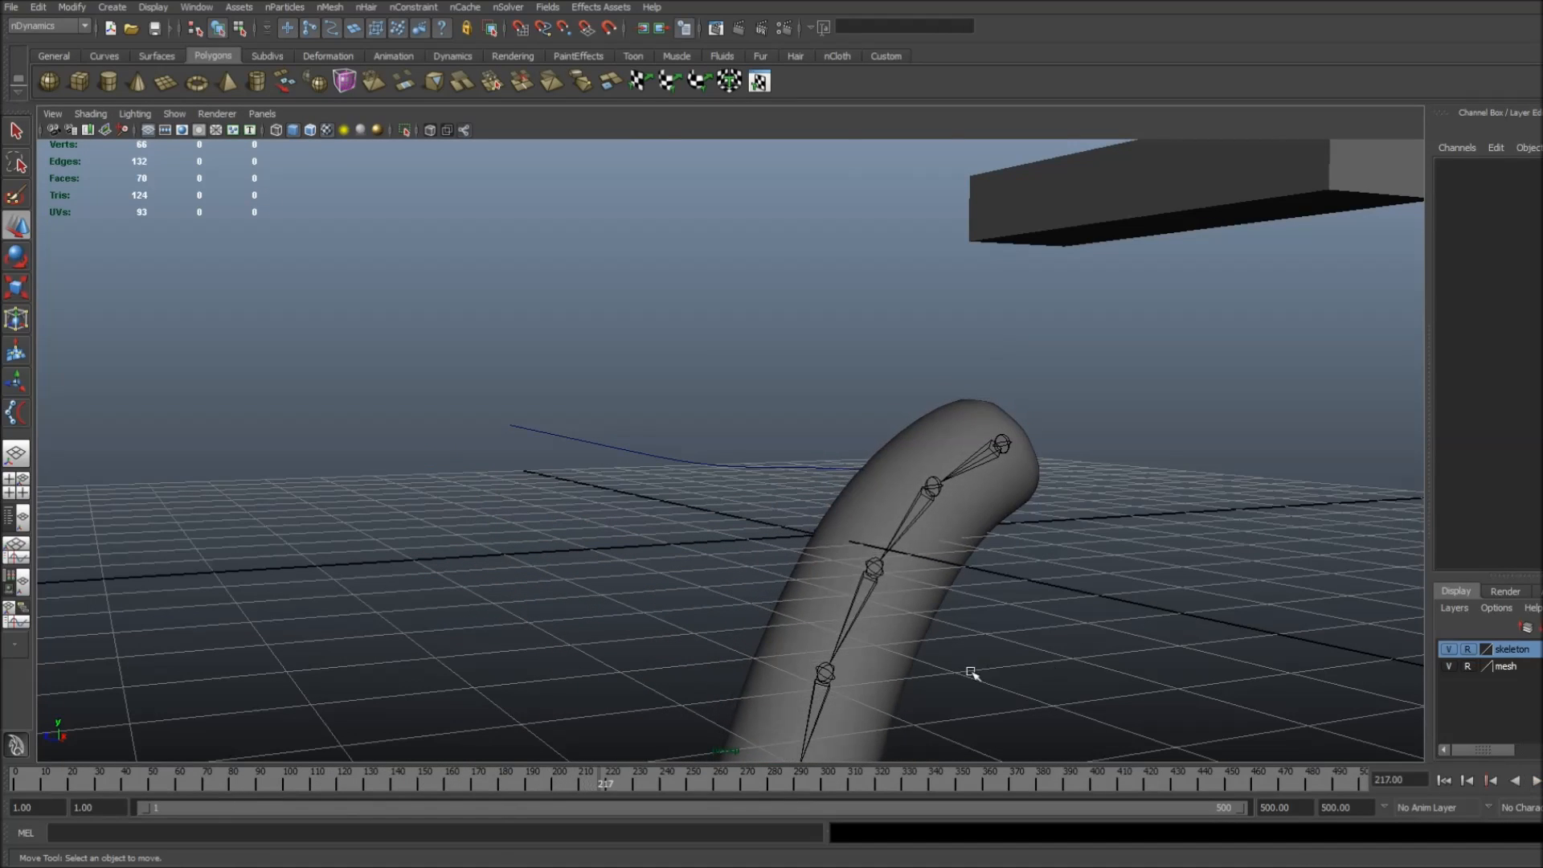
Select the dynamic curve in wireframe display and set its hair system's Twist Resistance to 1000.
{"action": "left_click", "coordinate": [850, 623]}
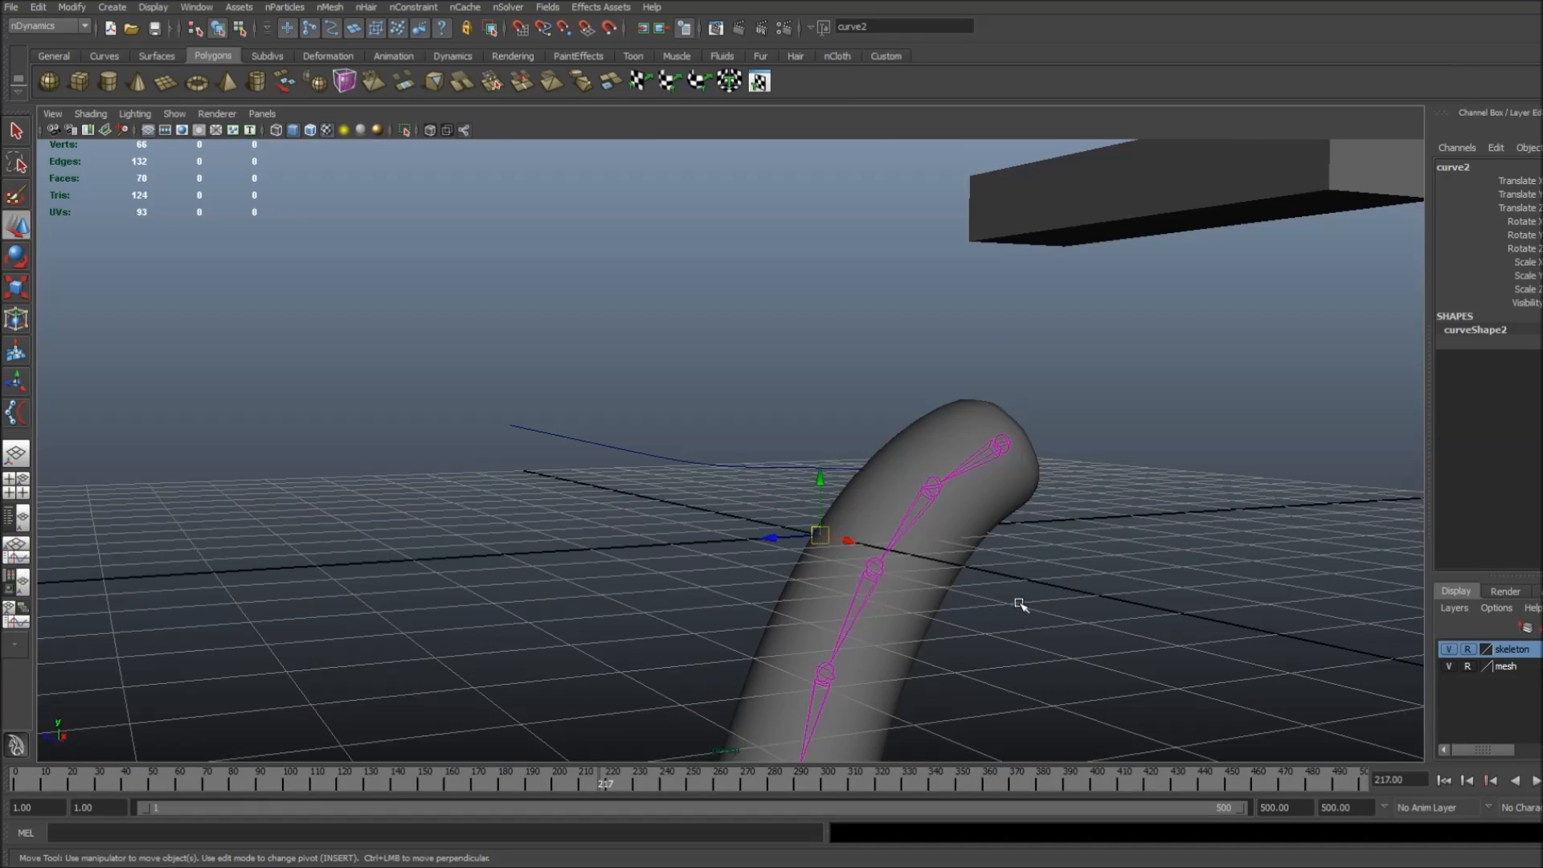
{"action": "key", "text": "4"}
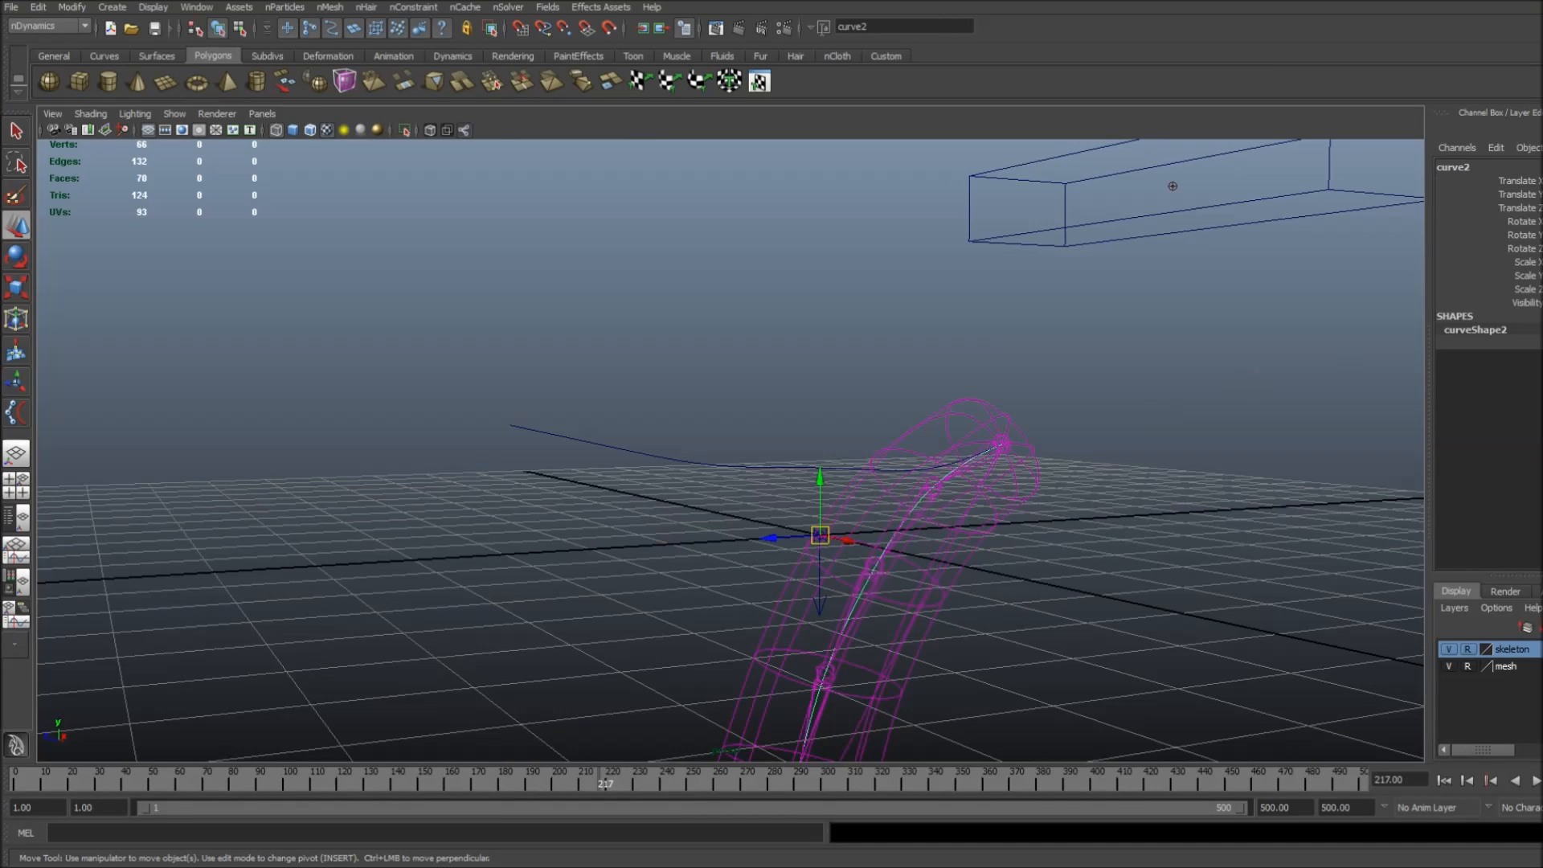
{"action": "key", "text": "ctrl+a"}
{"action": "left_click", "coordinate": [1434, 164]}
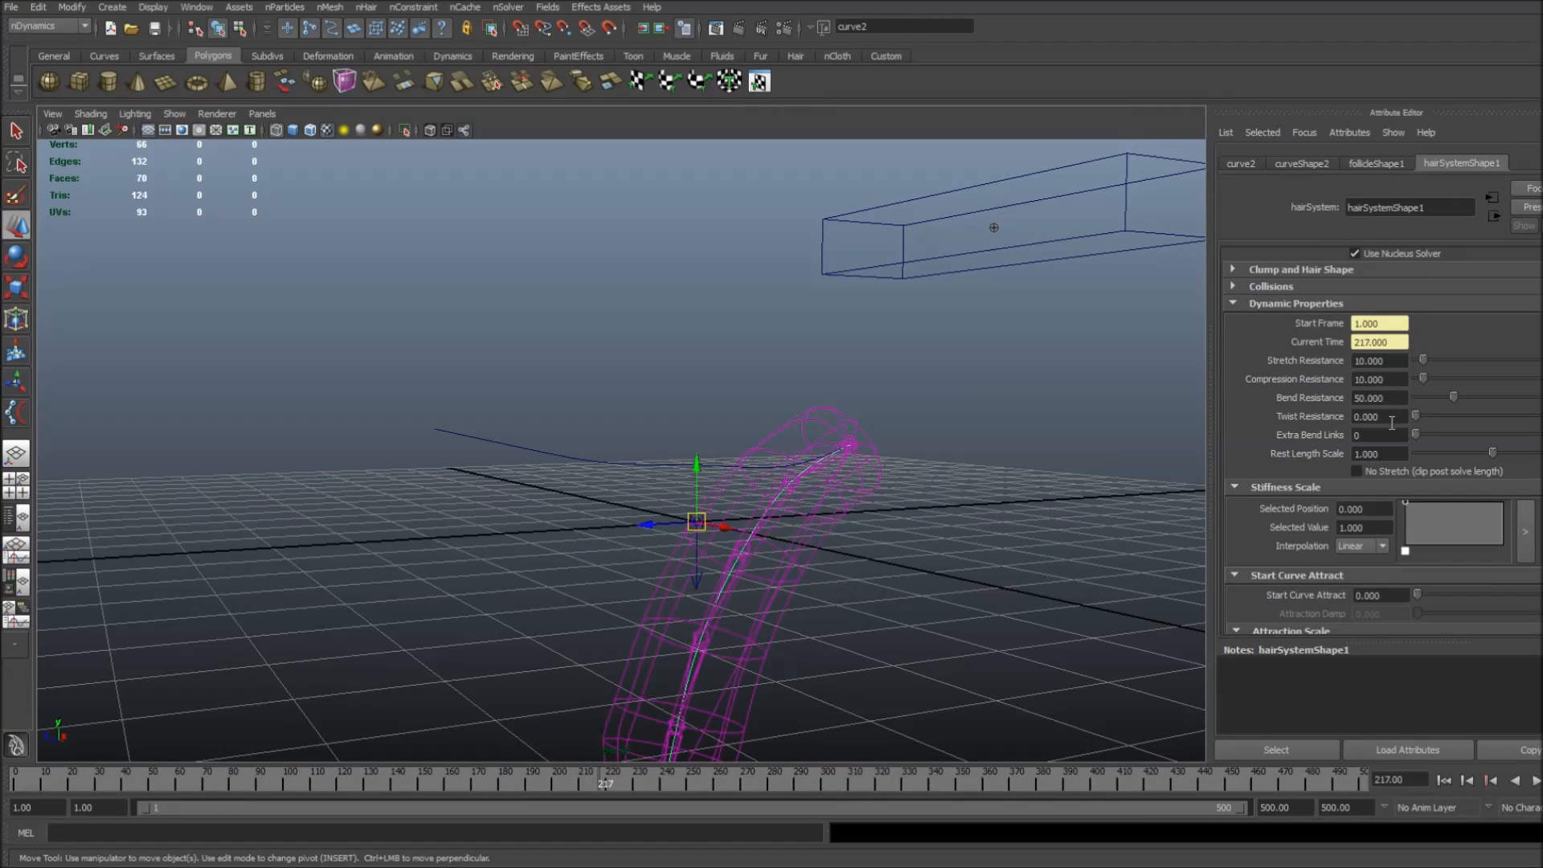
{"action": "left_click", "coordinate": [1394, 418]}
{"action": "type", "text": "1000"}
{"action": "key", "text": "Return"}
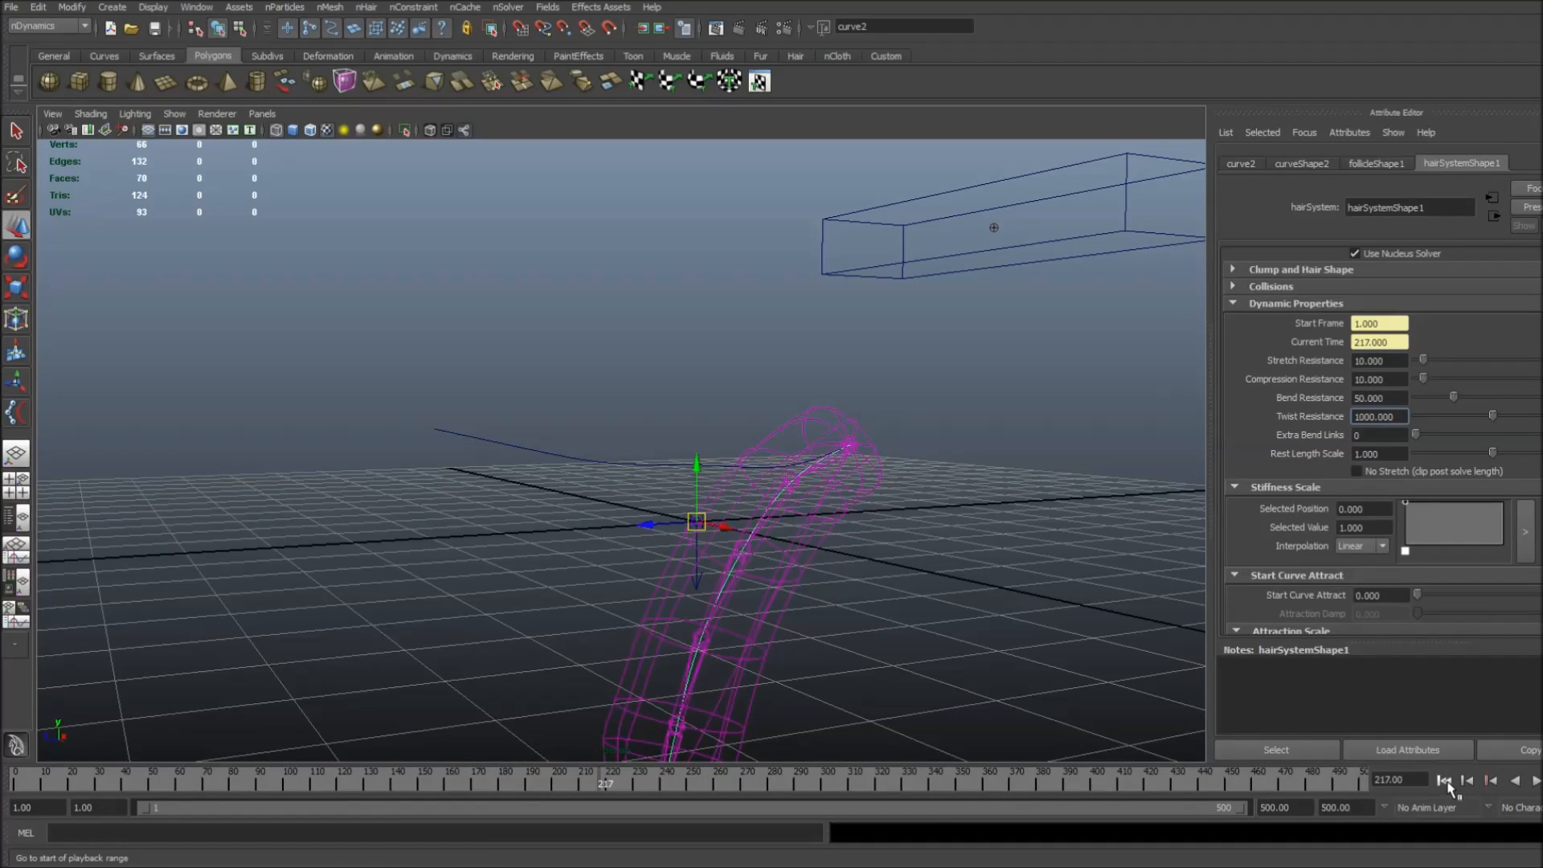
Replay the simulation from the start frame and examine the swinging mesh for twisting from several angles.
{"action": "left_click", "coordinate": [1445, 781]}
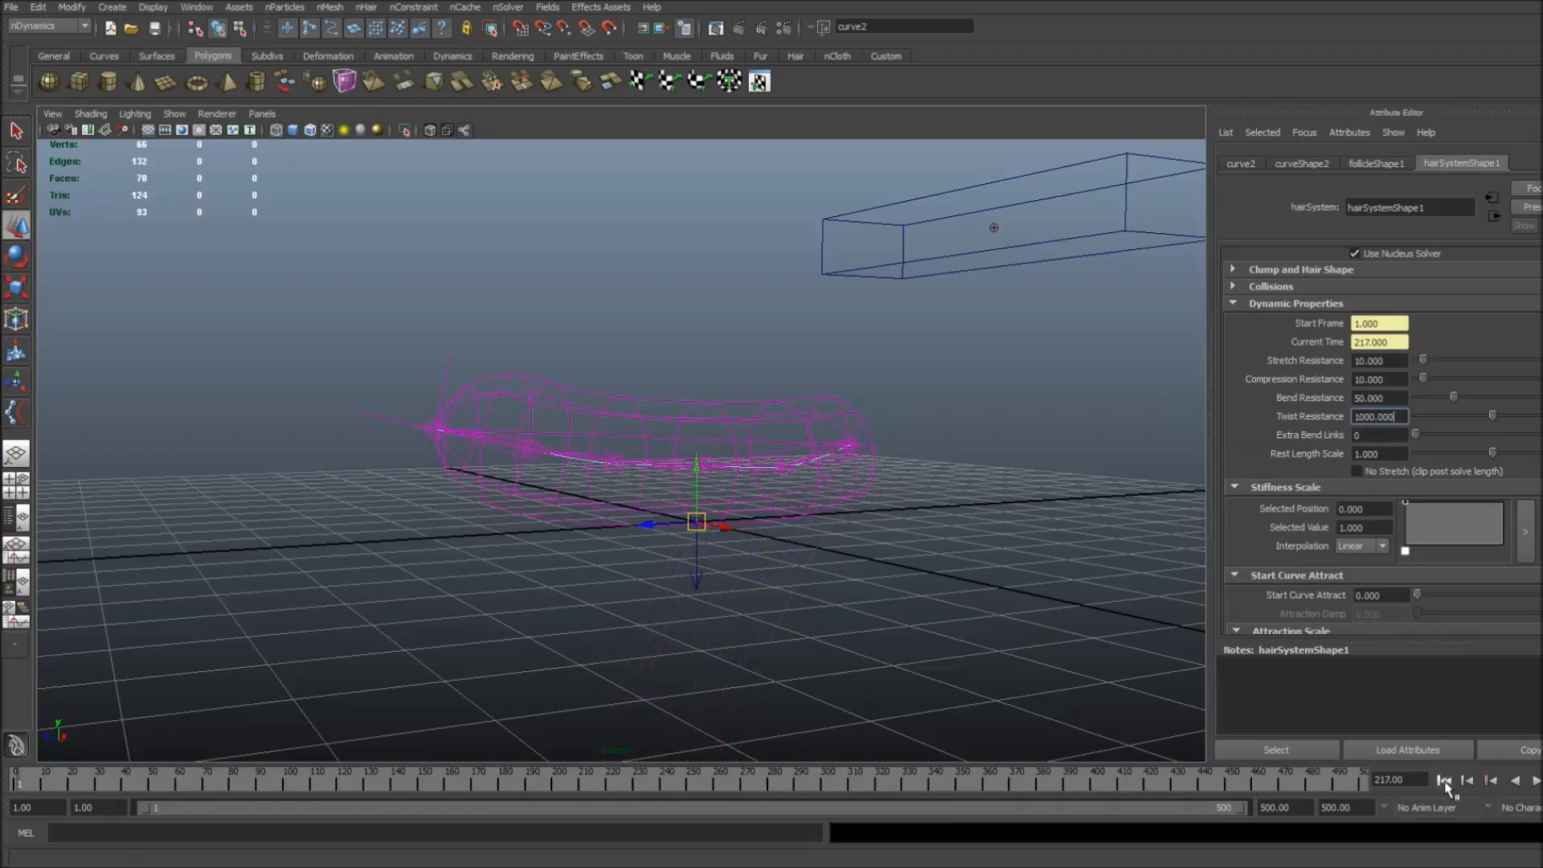
{"action": "left_click_drag", "start_coordinate": [1045, 563], "coordinate": [496, 460], "text": "alt"}
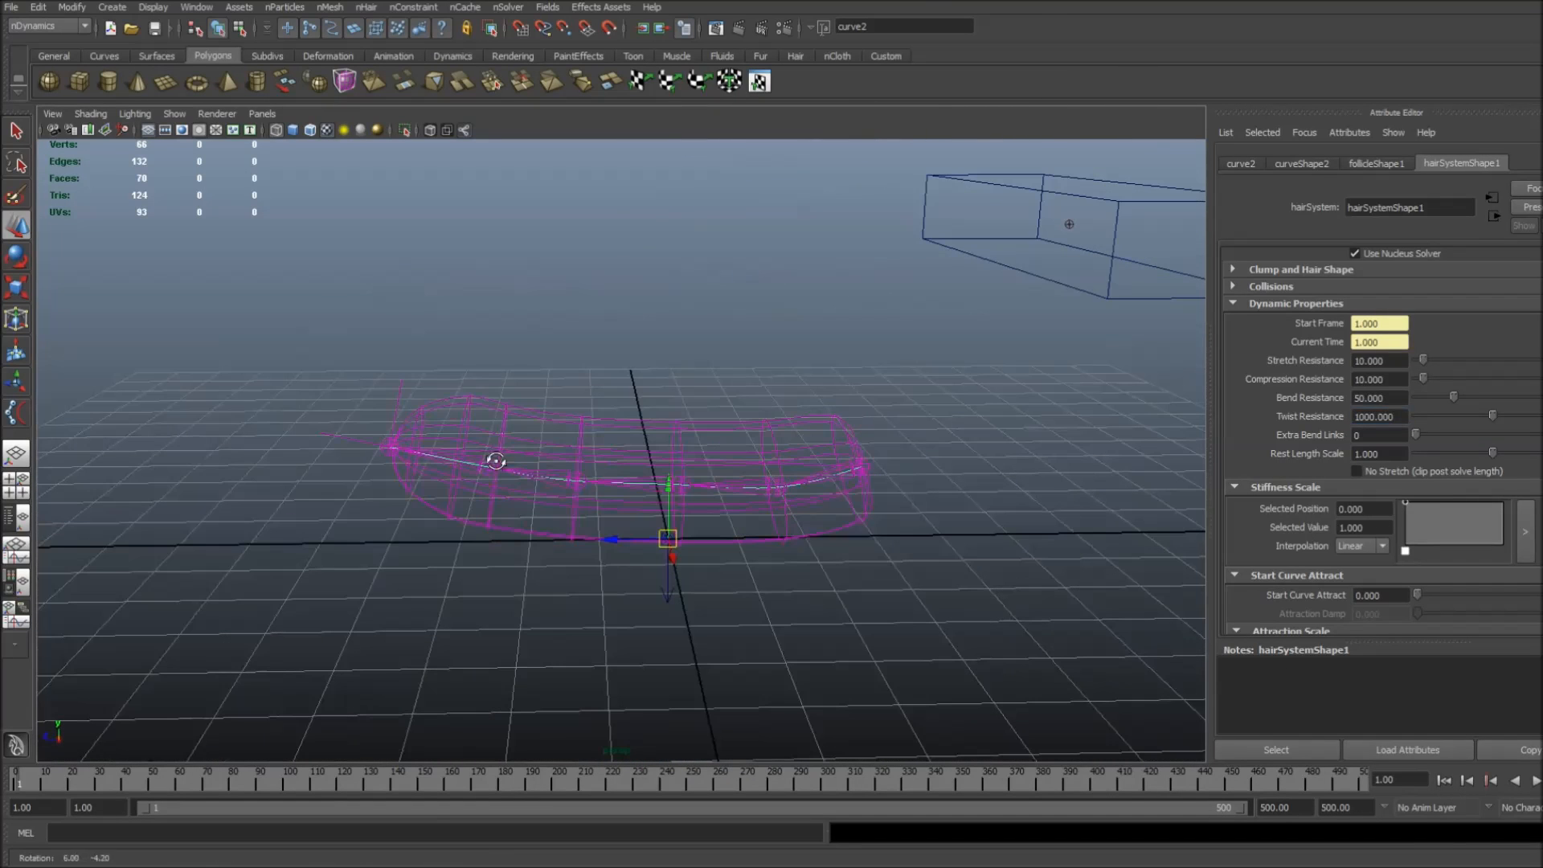
{"action": "left_click", "coordinate": [1536, 780]}
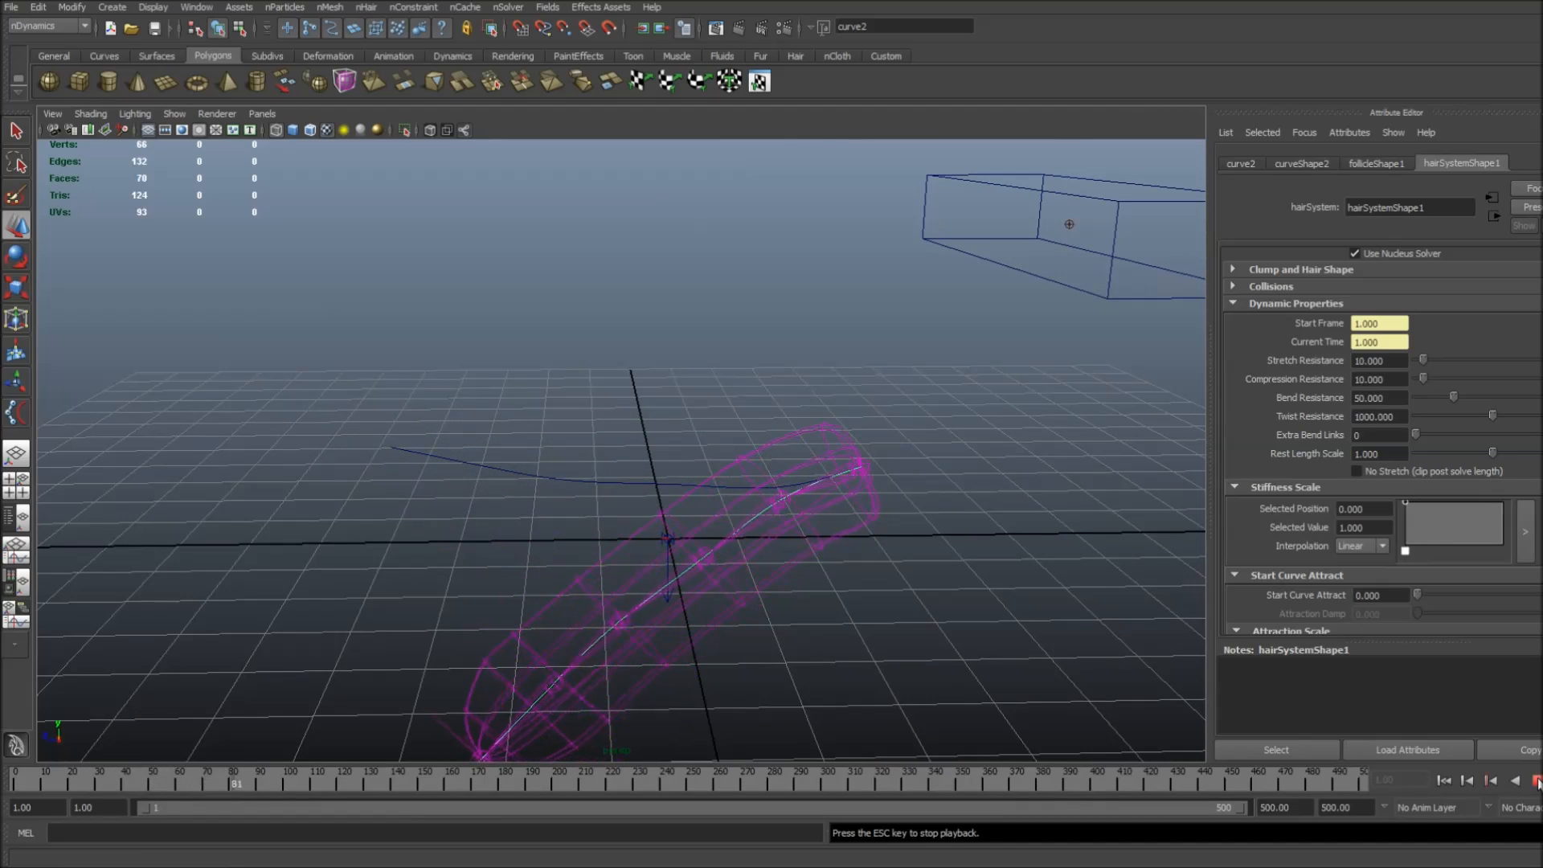
{"action": "left_click_drag", "start_coordinate": [723, 595], "coordinate": [872, 558], "text": "alt"}
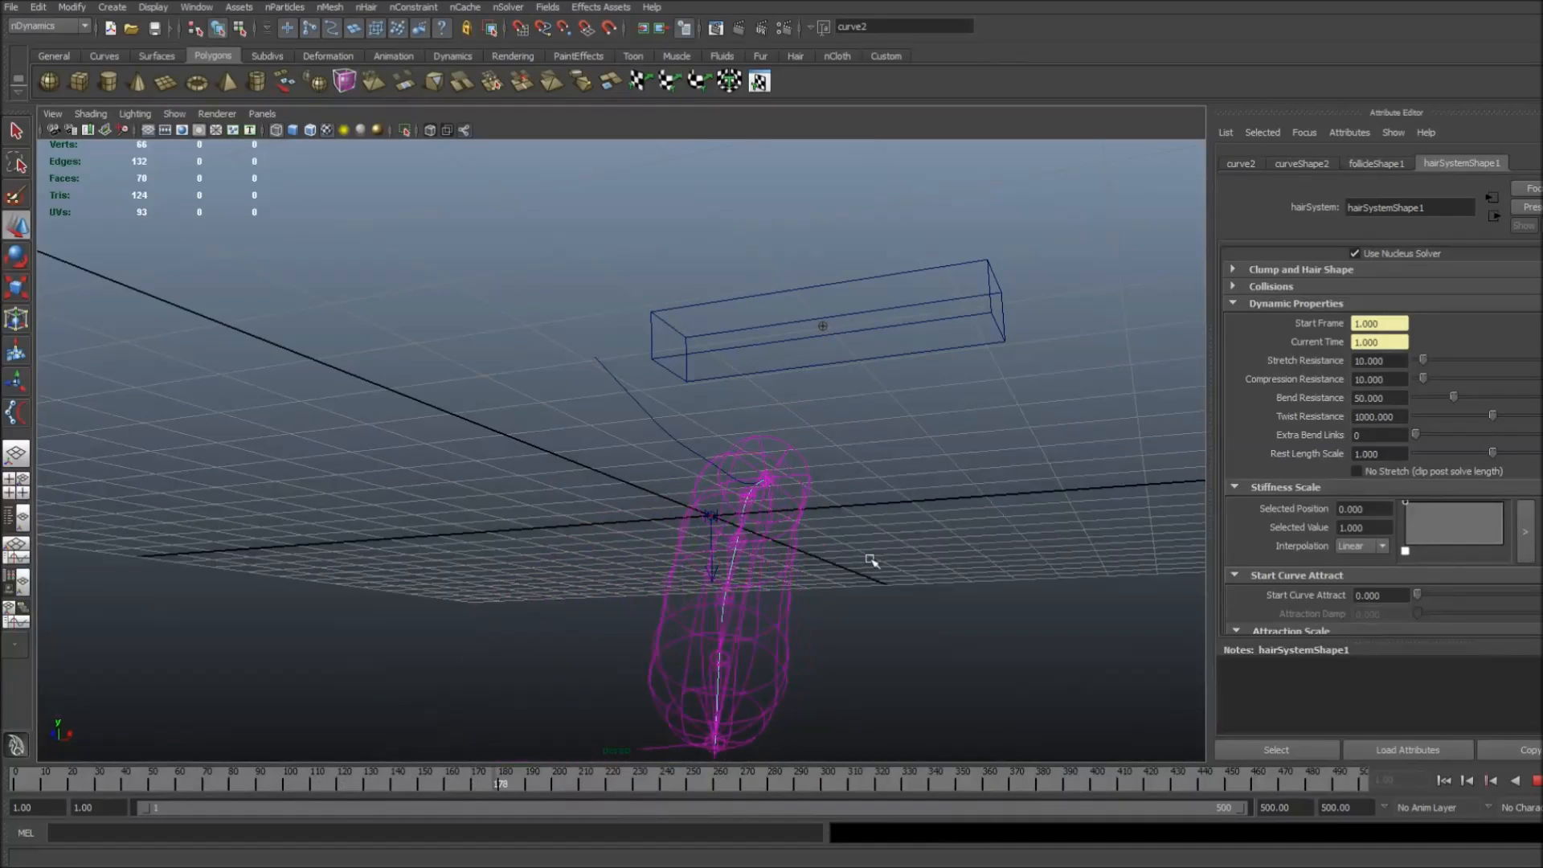
{"action": "left_click_drag", "start_coordinate": [827, 458], "coordinate": [830, 541], "text": "alt"}
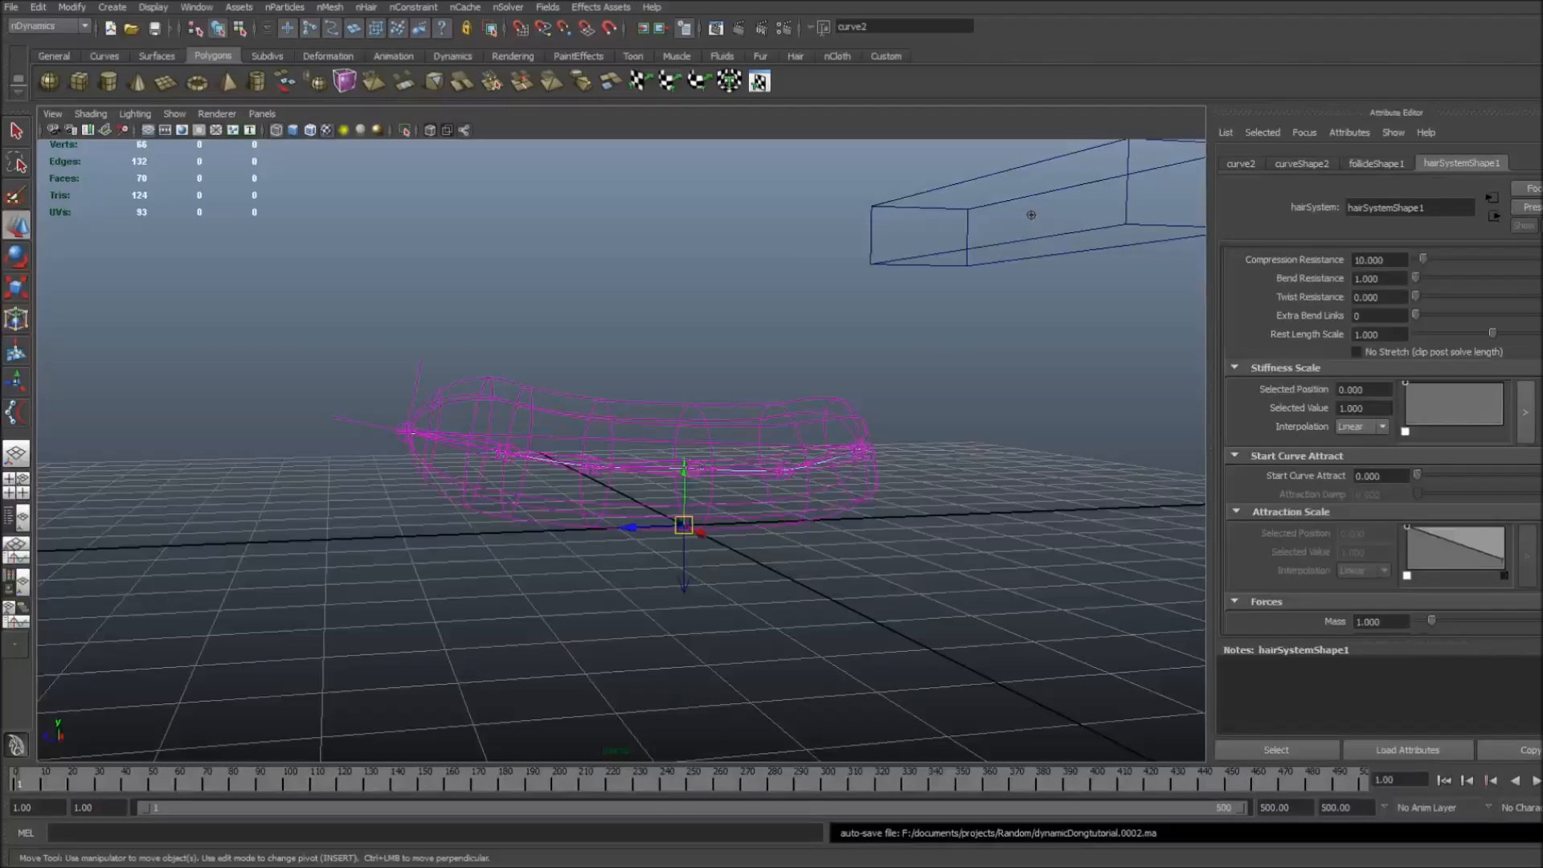
Examine the mesh at the start frame and compare the hair system's Bend Resistance and Twist Resistance settings.
{"action": "left_click_drag", "start_coordinate": [566, 315], "coordinate": [636, 307], "text": "alt"}
{"action": "right_click_drag", "start_coordinate": [484, 312], "coordinate": [720, 342], "text": "alt"}
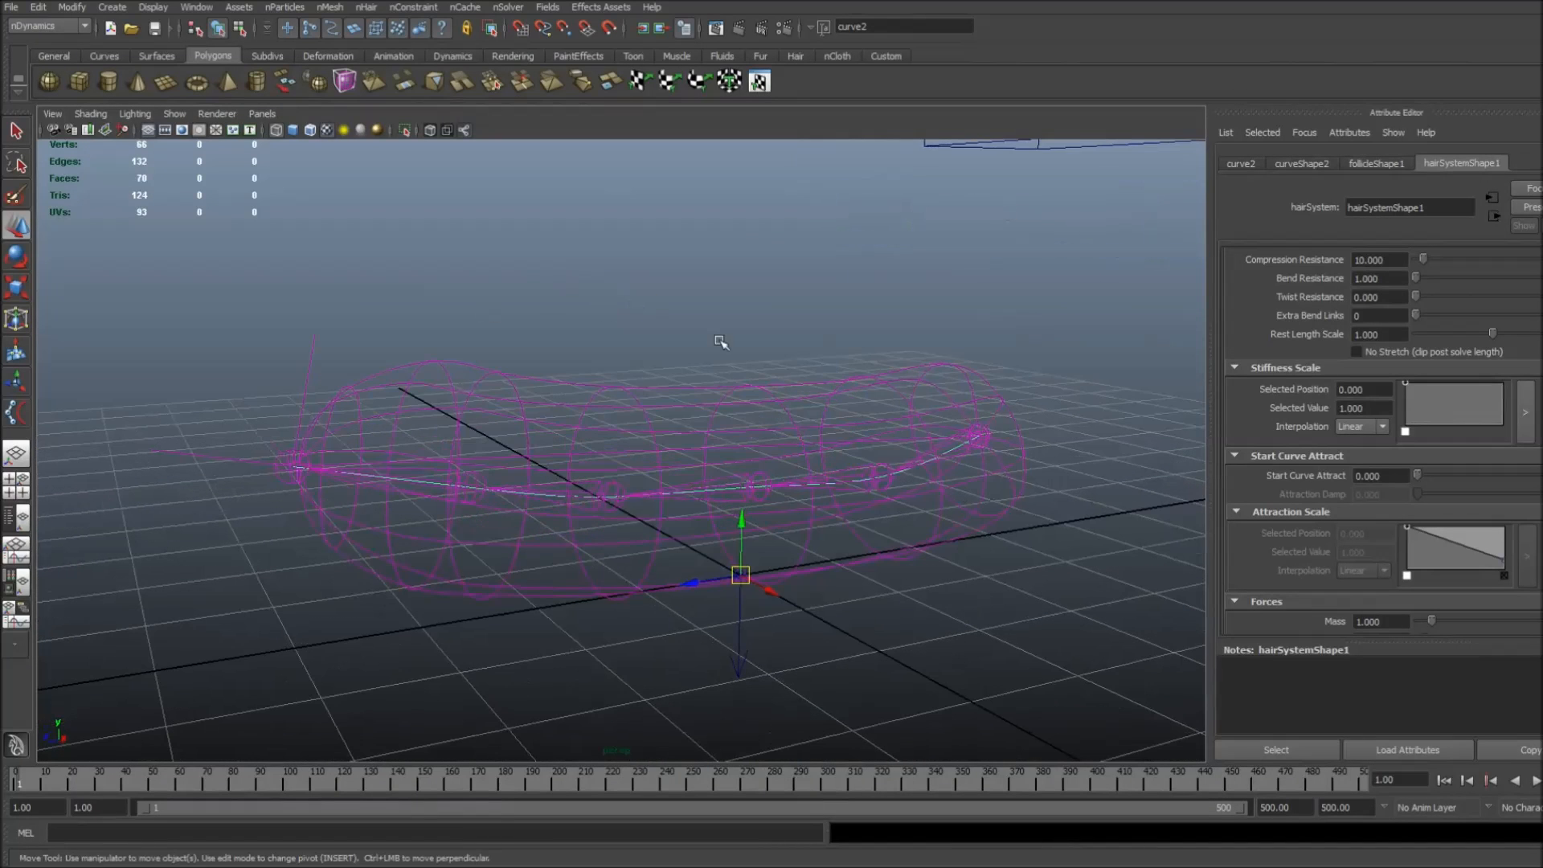
{"action": "right_click_drag", "start_coordinate": [878, 347], "coordinate": [771, 345], "text": "alt"}
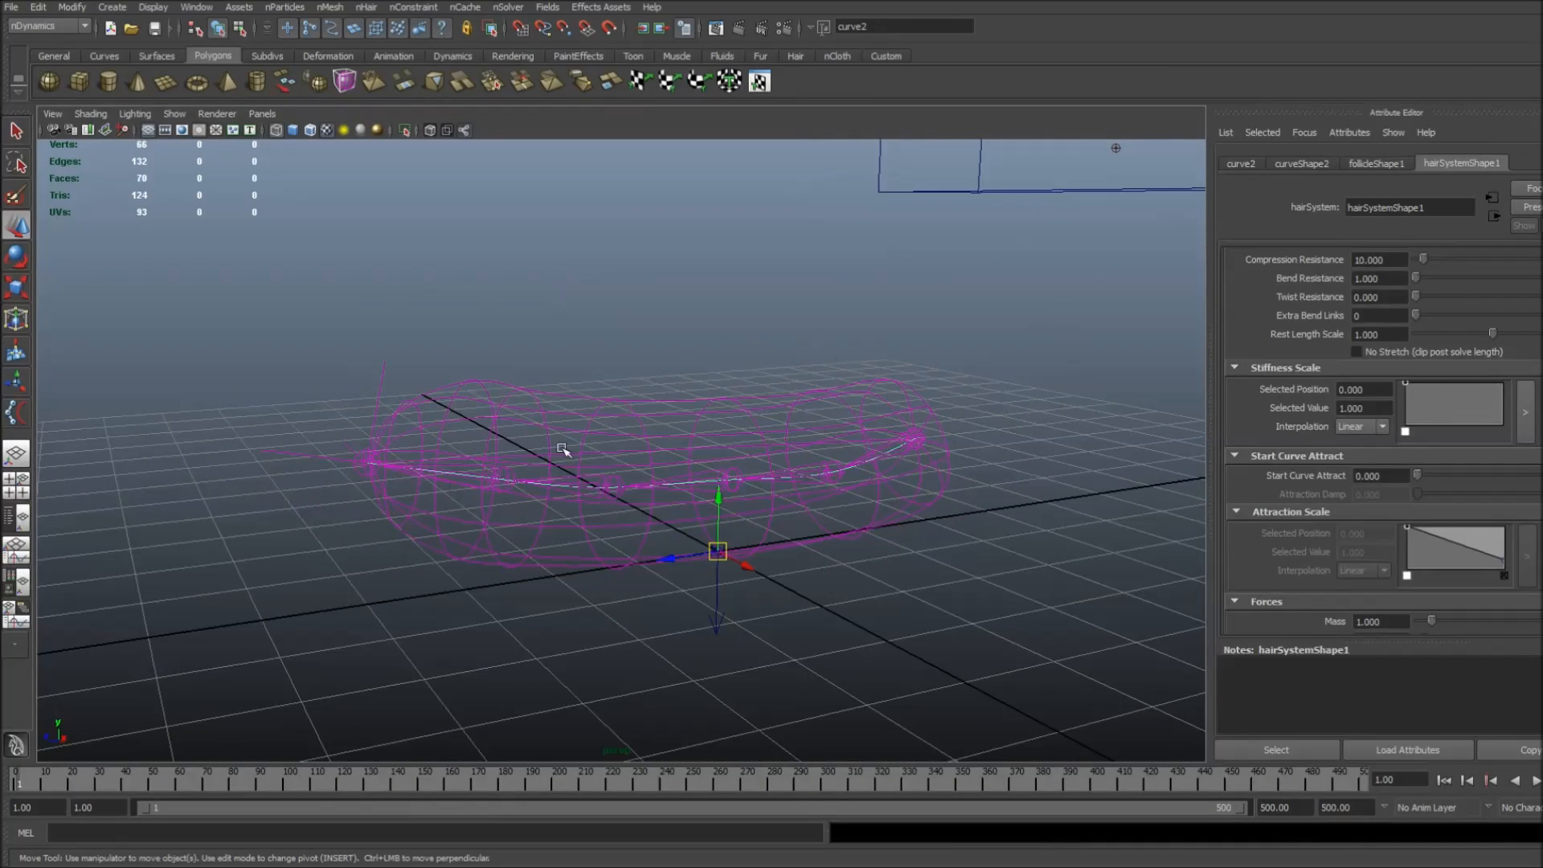
{"action": "left_click_drag", "start_coordinate": [862, 265], "coordinate": [789, 296], "text": "alt"}
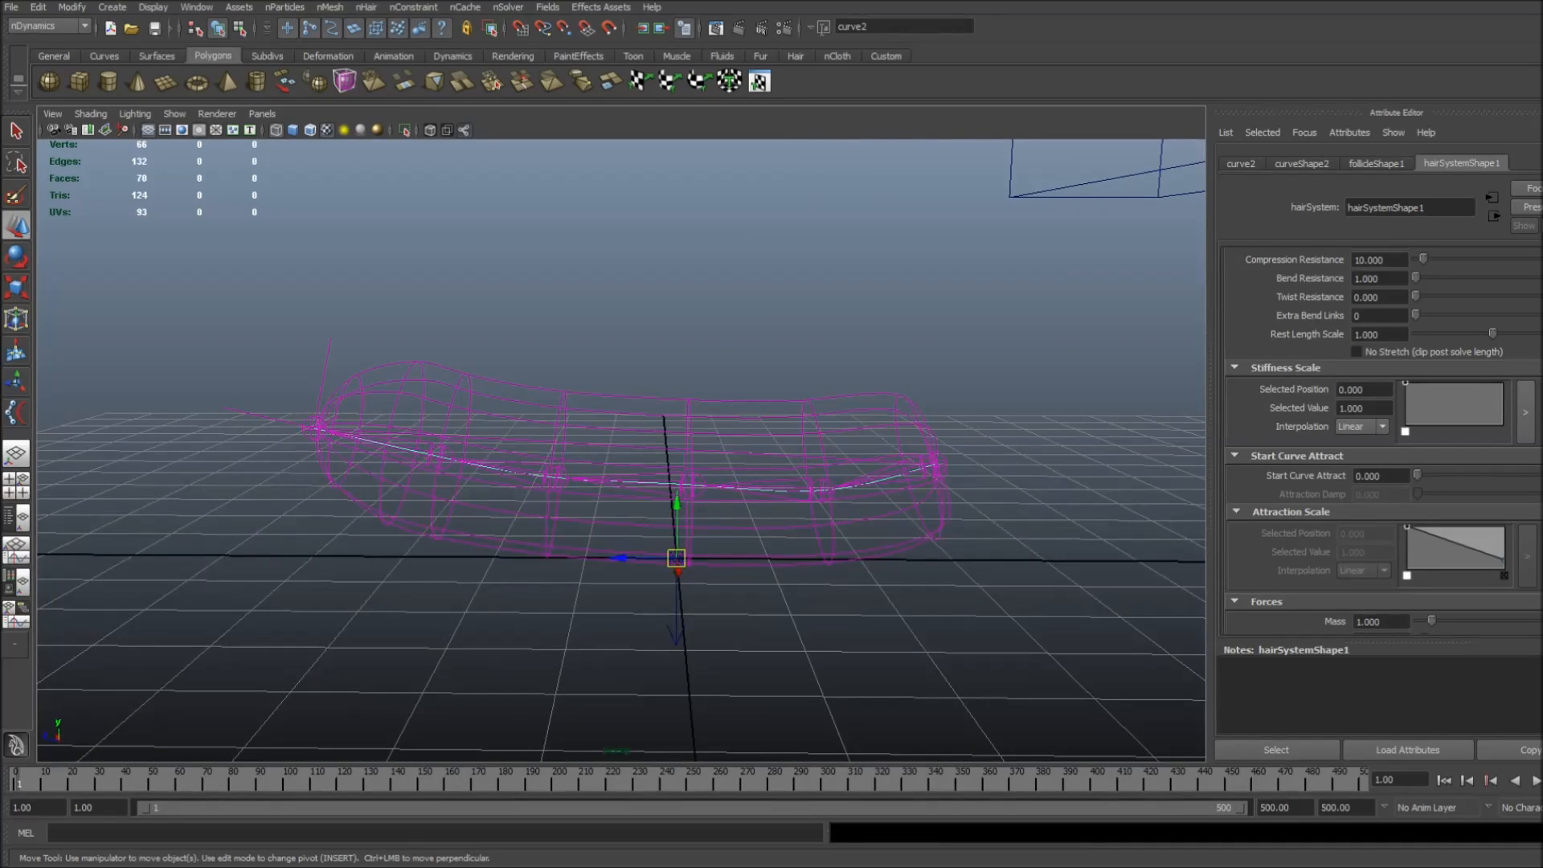
{"action": "scroll", "coordinate": [1382, 442], "scroll_direction": "up", "scroll_amount": 5}
{"action": "left_click", "coordinate": [1384, 405]}
{"action": "left_click", "coordinate": [1392, 386]}
{"action": "left_click", "coordinate": [1393, 404]}
{"action": "left_click", "coordinate": [1395, 387]}
{"action": "left_click", "coordinate": [1390, 404]}
{"action": "left_click", "coordinate": [1395, 386]}
{"action": "left_click", "coordinate": [1390, 405]}
{"action": "left_click", "coordinate": [1396, 385]}
{"action": "left_click", "coordinate": [1392, 405]}
{"action": "left_click", "coordinate": [1396, 386]}
{"action": "left_click", "coordinate": [1393, 405]}
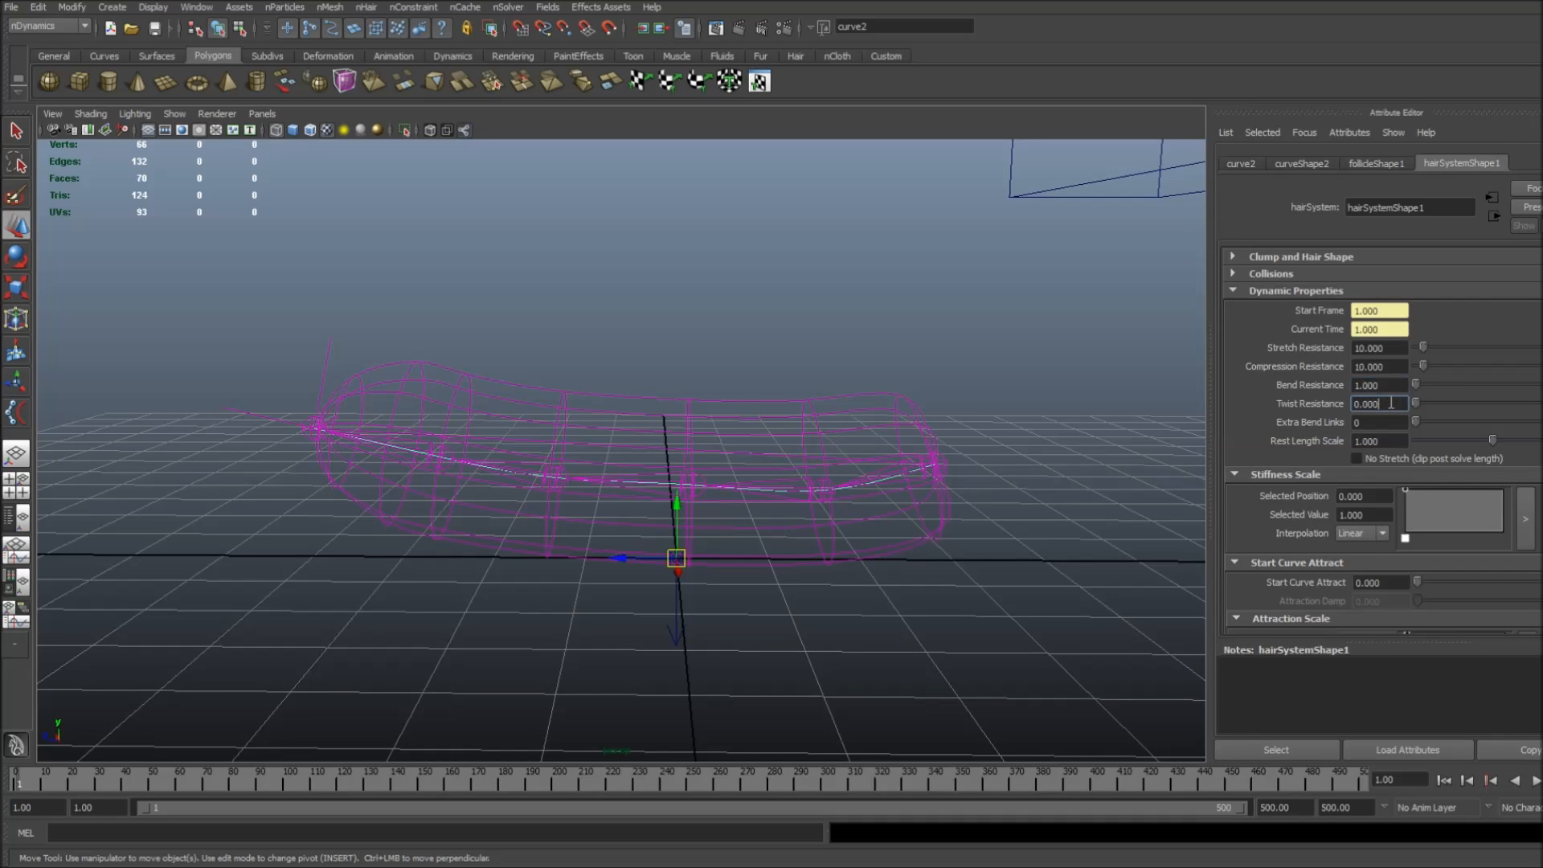
Set the hair system's Start Curve Attract to 1.
{"action": "left_click_drag", "start_coordinate": [1391, 404], "coordinate": [1341, 406]}
{"action": "scroll", "coordinate": [1383, 442], "scroll_direction": "down", "scroll_amount": 3}
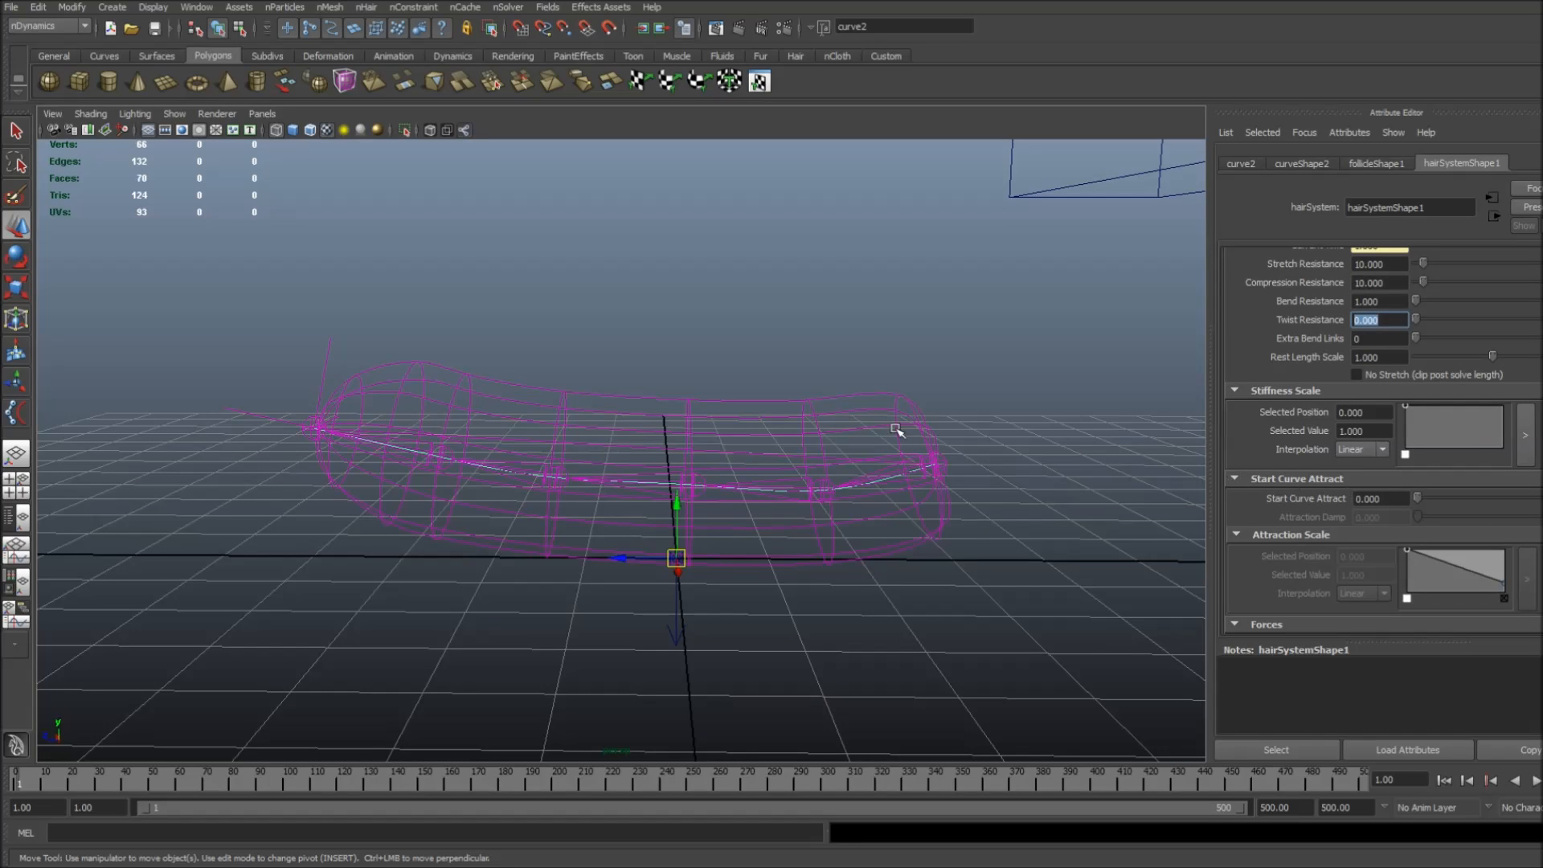
{"action": "left_click_drag", "start_coordinate": [883, 455], "coordinate": [883, 434], "text": "alt"}
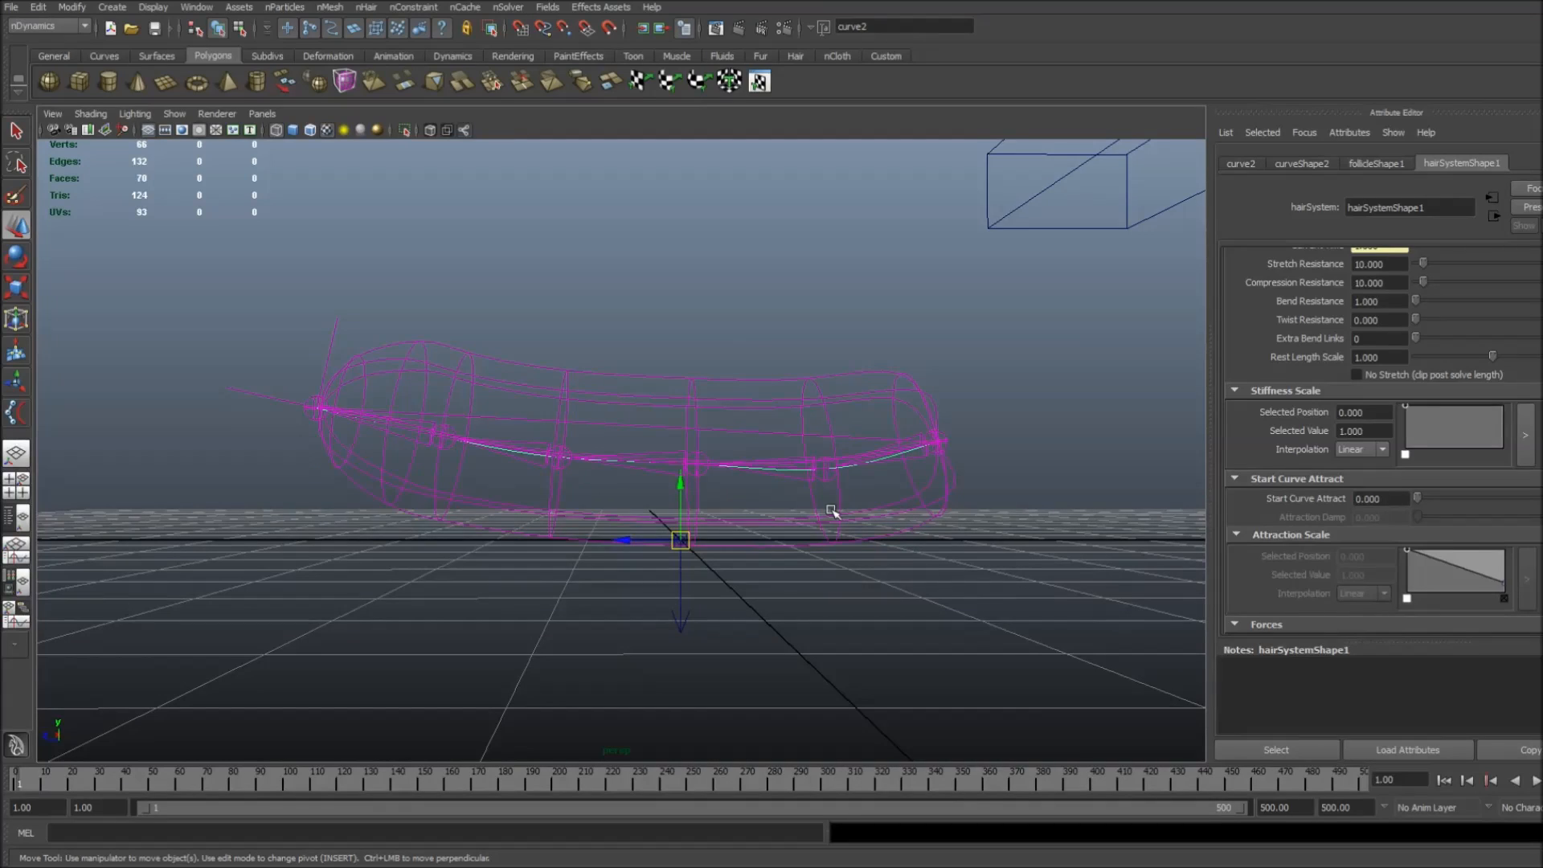
{"action": "left_click", "coordinate": [1402, 498]}
{"action": "left_click_drag", "start_coordinate": [637, 440], "coordinate": [593, 388], "text": "alt"}
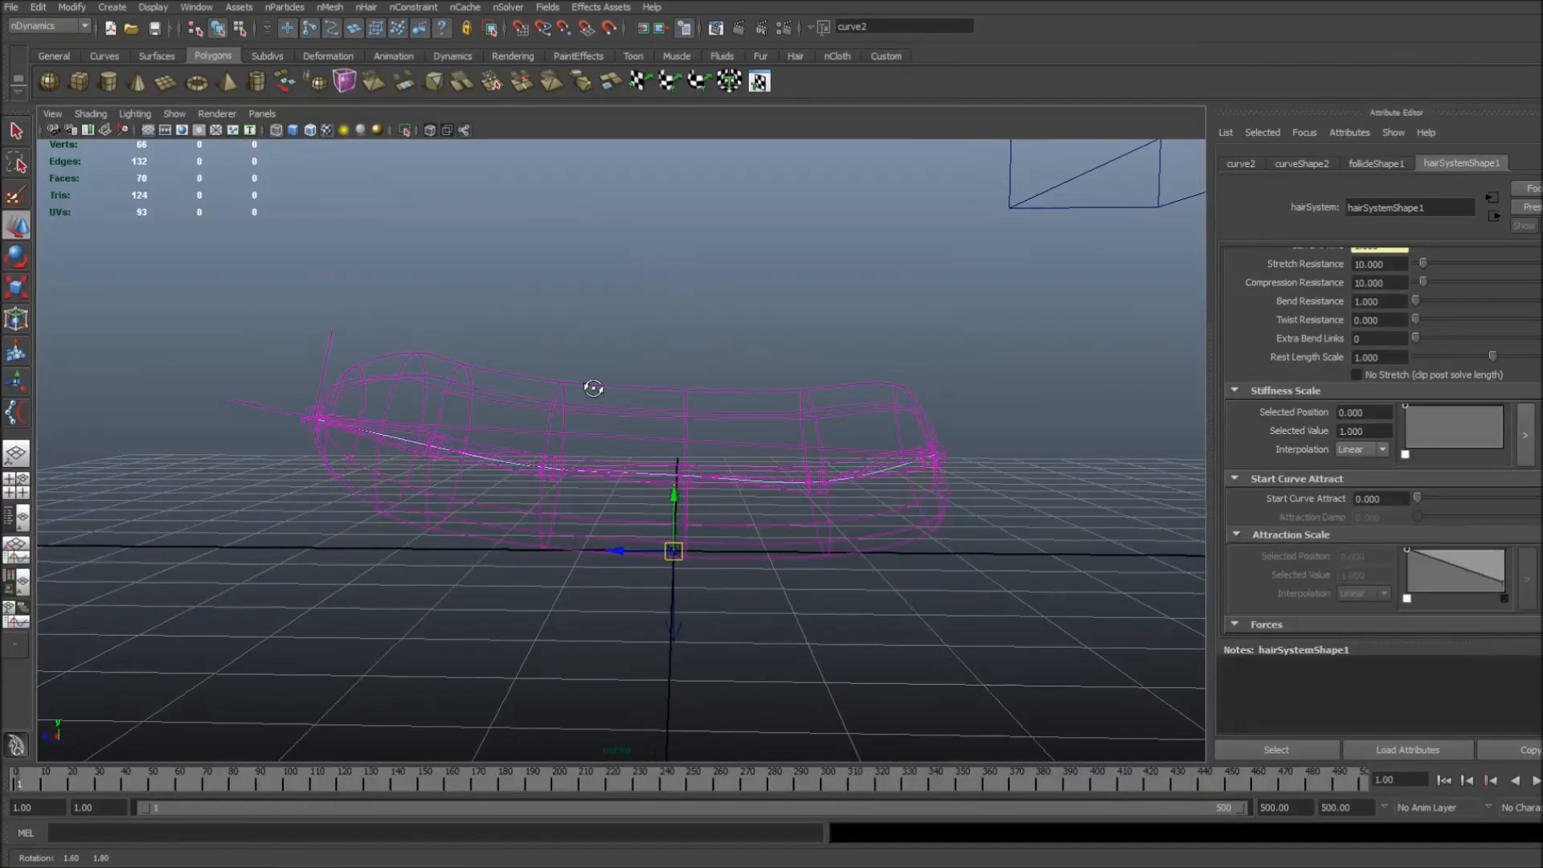
{"action": "double_click", "coordinate": [1402, 500]}
{"action": "type", "text": "1"}
{"action": "key", "text": "Return"}
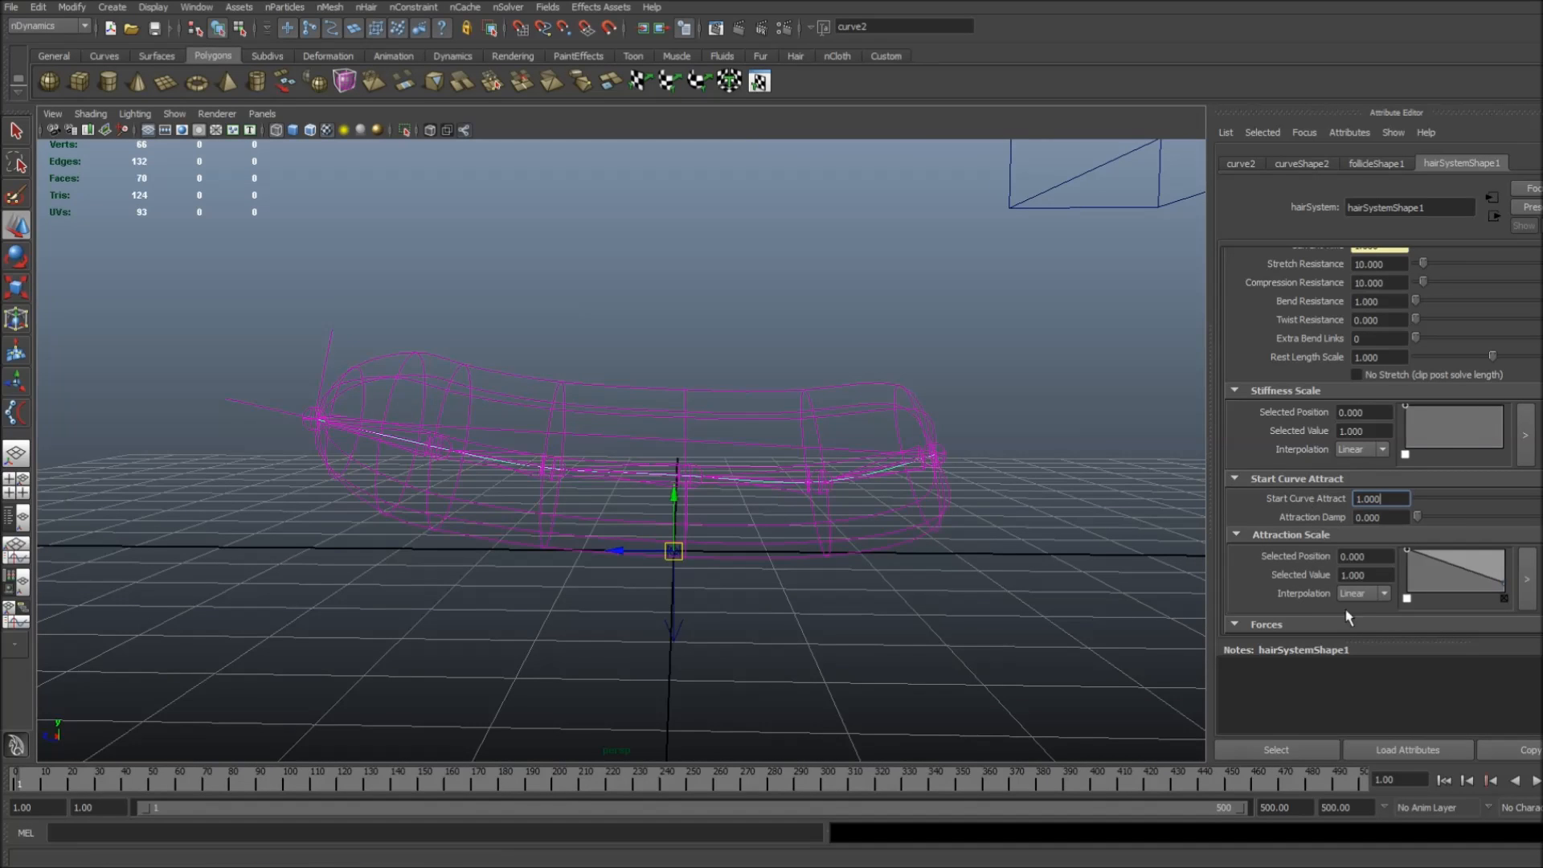
Play the simulation while lowering the Attraction Scale's start point, then restore that point to a value of 1.
{"action": "key", "text": "alt+v"}
{"action": "left_click_drag", "start_coordinate": [925, 579], "coordinate": [1202, 583], "text": "alt"}
{"action": "left_click_drag", "start_coordinate": [1407, 552], "coordinate": [1401, 651]}
{"action": "left_click_drag", "start_coordinate": [878, 540], "coordinate": [848, 534], "text": "alt"}
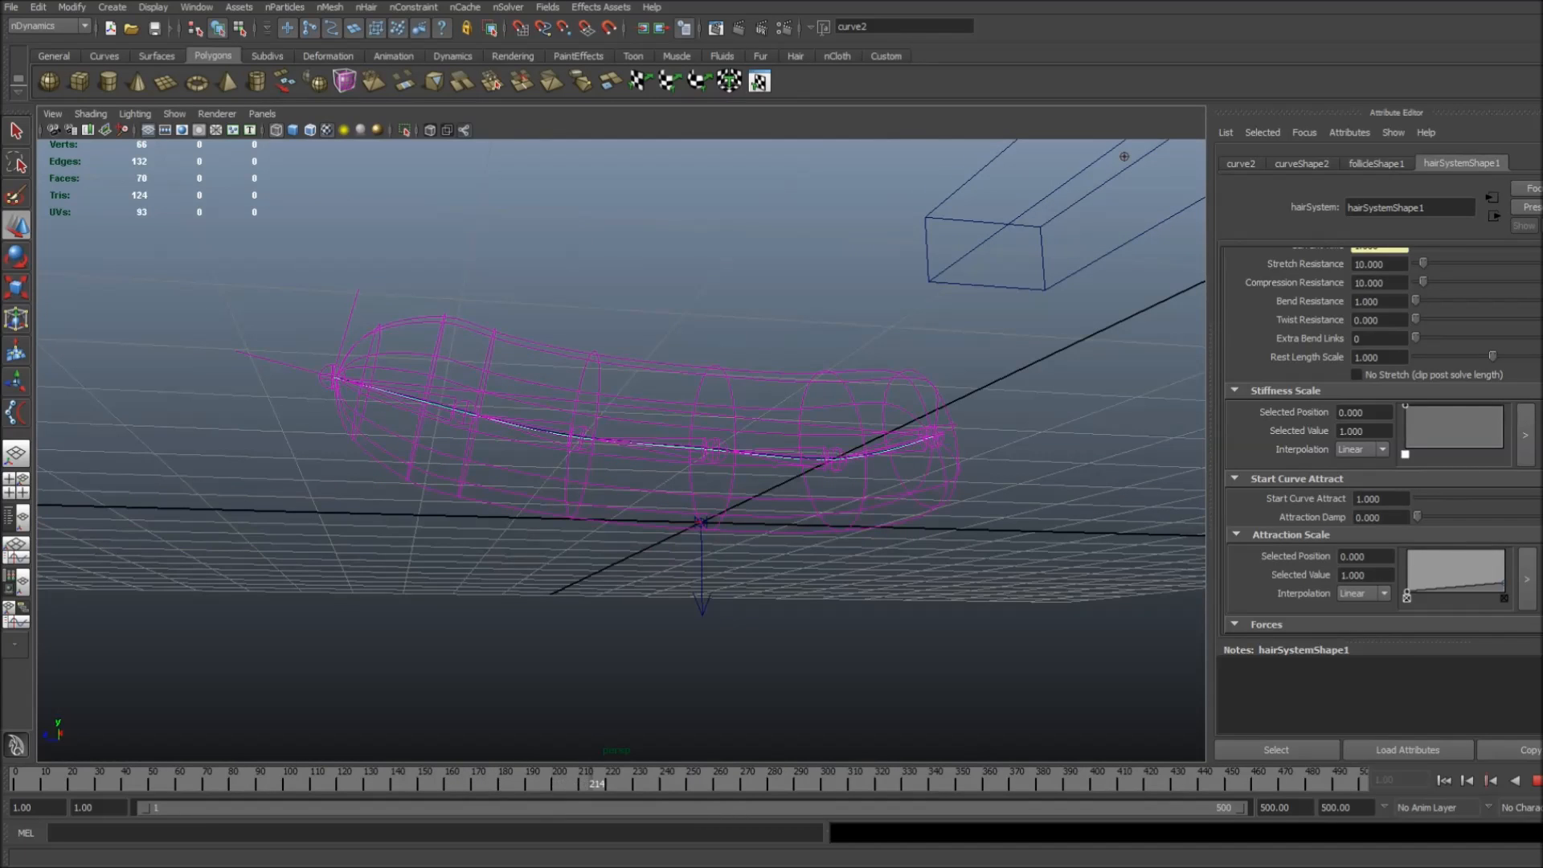
{"action": "left_click_drag", "start_coordinate": [1407, 593], "coordinate": [1400, 544]}
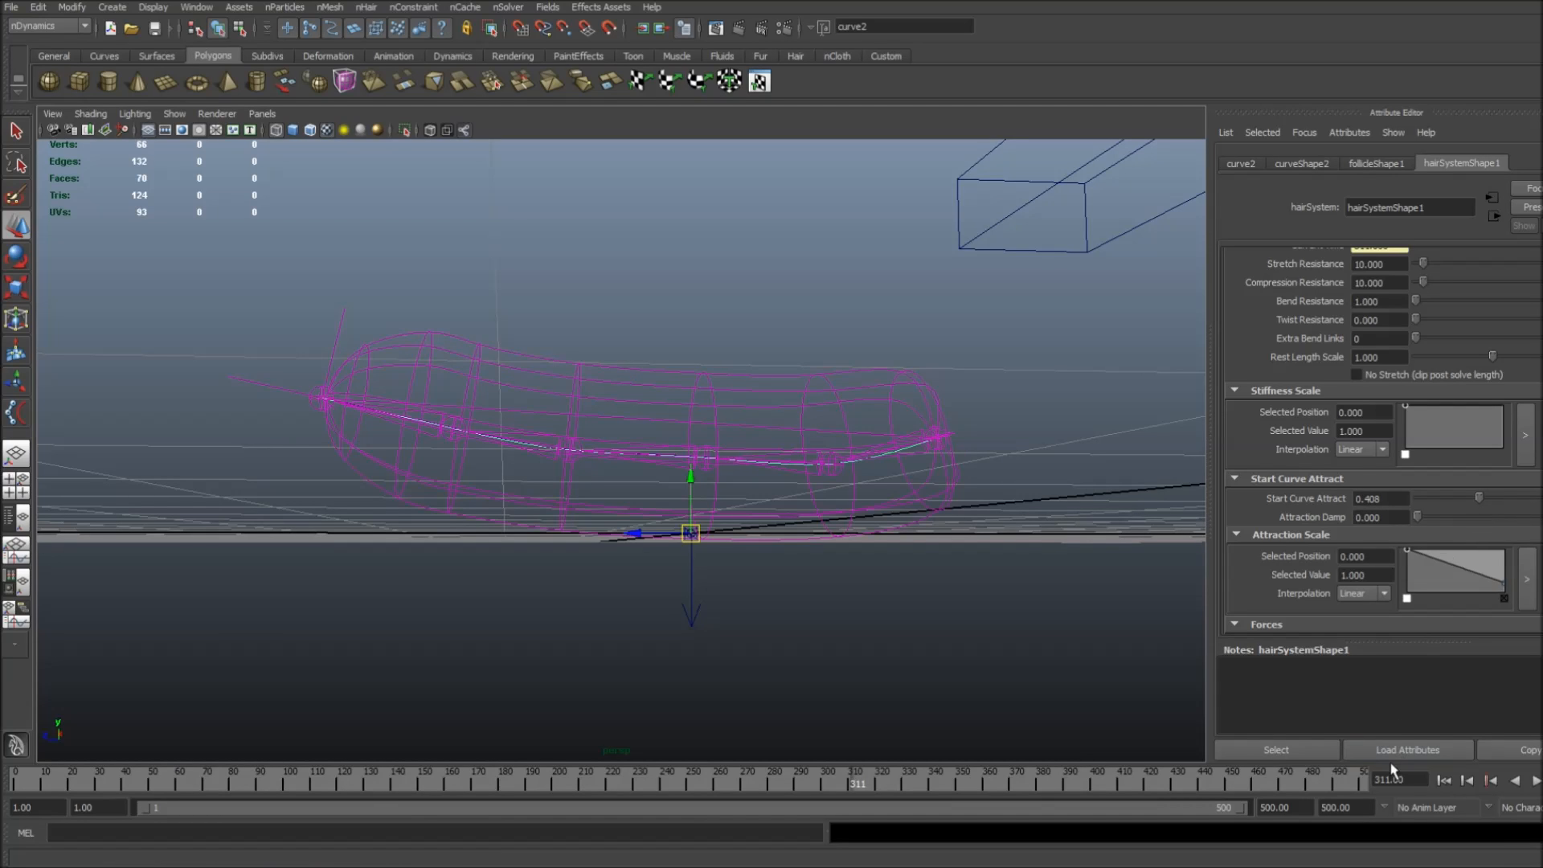
Replay the simulation from the start frame to frame 35 and raise the Attraction Scale's end point to 1.
{"action": "left_click", "coordinate": [1445, 780]}
{"action": "left_click", "coordinate": [1536, 779]}
{"action": "left_click", "coordinate": [1536, 780]}
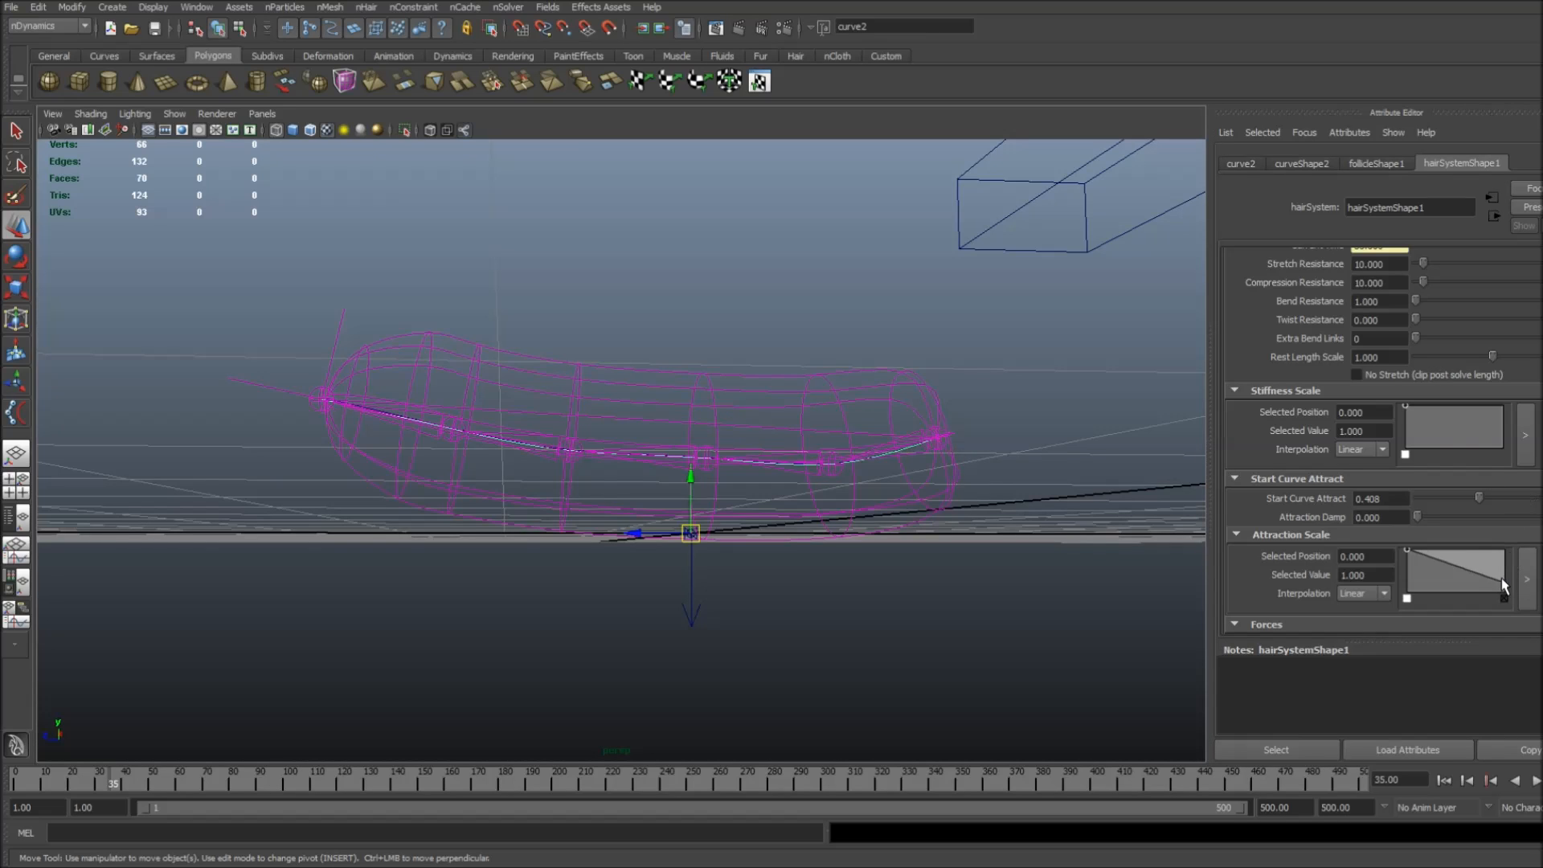
{"action": "left_click_drag", "start_coordinate": [1505, 592], "coordinate": [1484, 548]}
Set Start Curve Attract to 0.010 and resume the simulation to test the weaker attraction.
{"action": "double_click", "coordinate": [1381, 499]}
{"action": "type", "text": "0.010"}
{"action": "key", "text": "Return"}
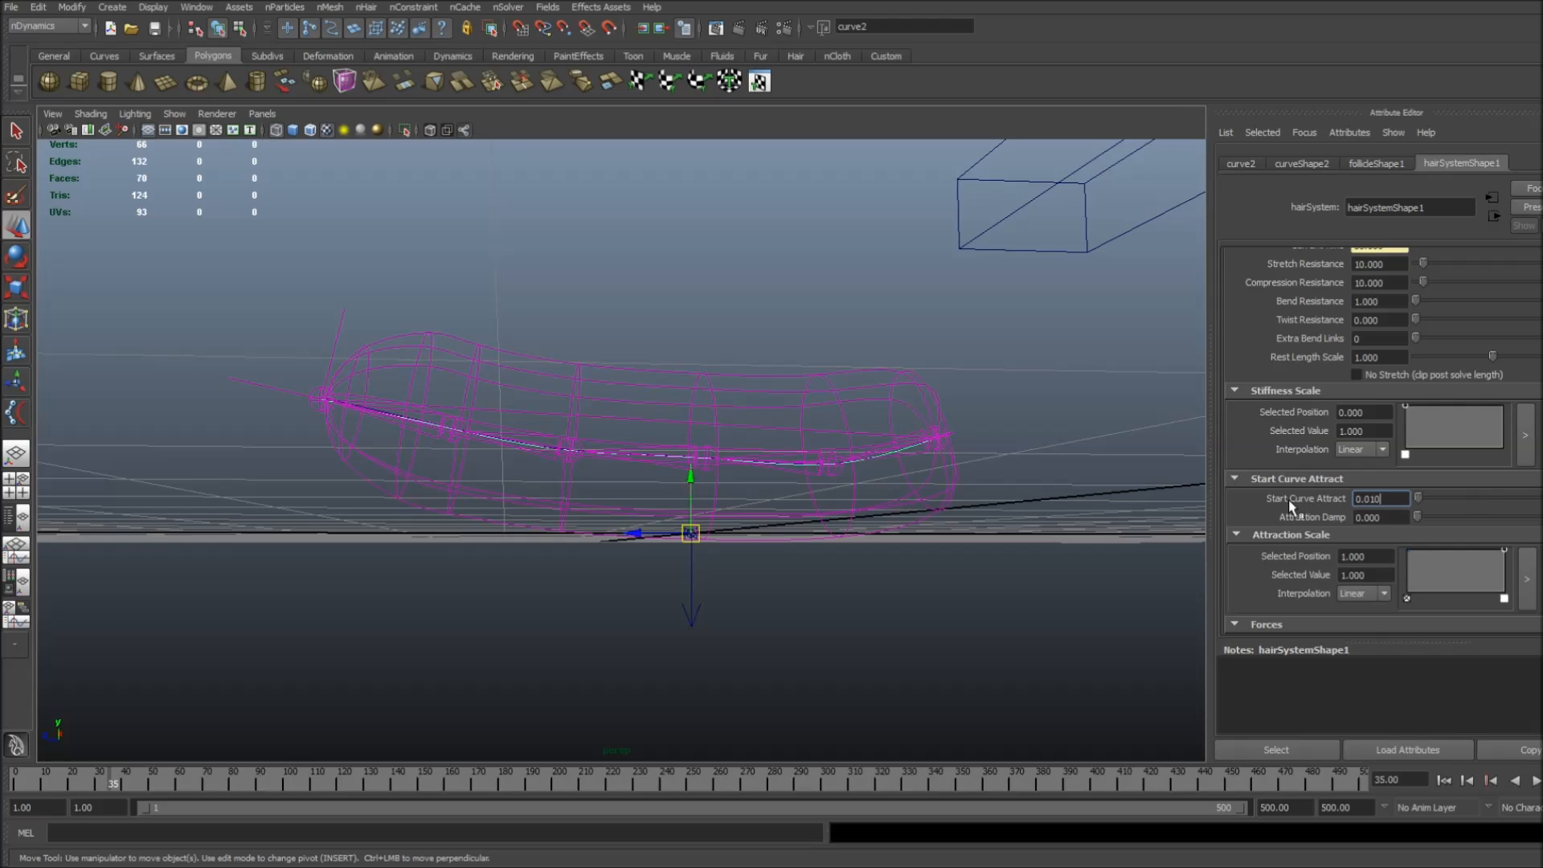
{"action": "left_click", "coordinate": [1536, 780]}
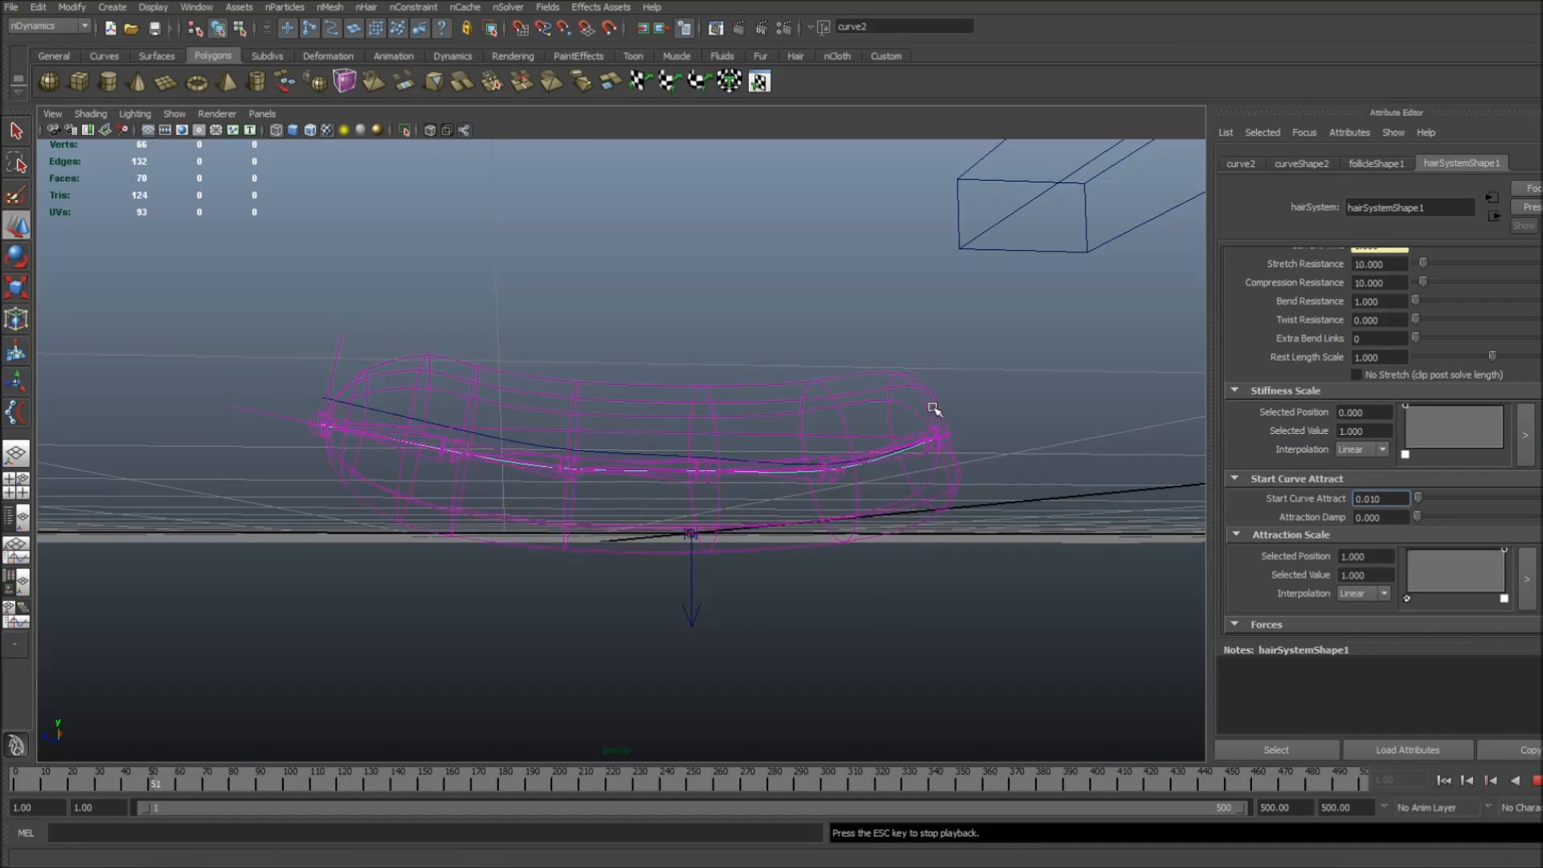
Vary Start Curve Attract between 0 and 0.028 during playback to compare the hair's pull, finishing at 0.
{"action": "scroll", "coordinate": [999, 421], "scroll_direction": "down", "scroll_amount": 2}
{"action": "left_click_drag", "start_coordinate": [1420, 499], "coordinate": [1410, 500]}
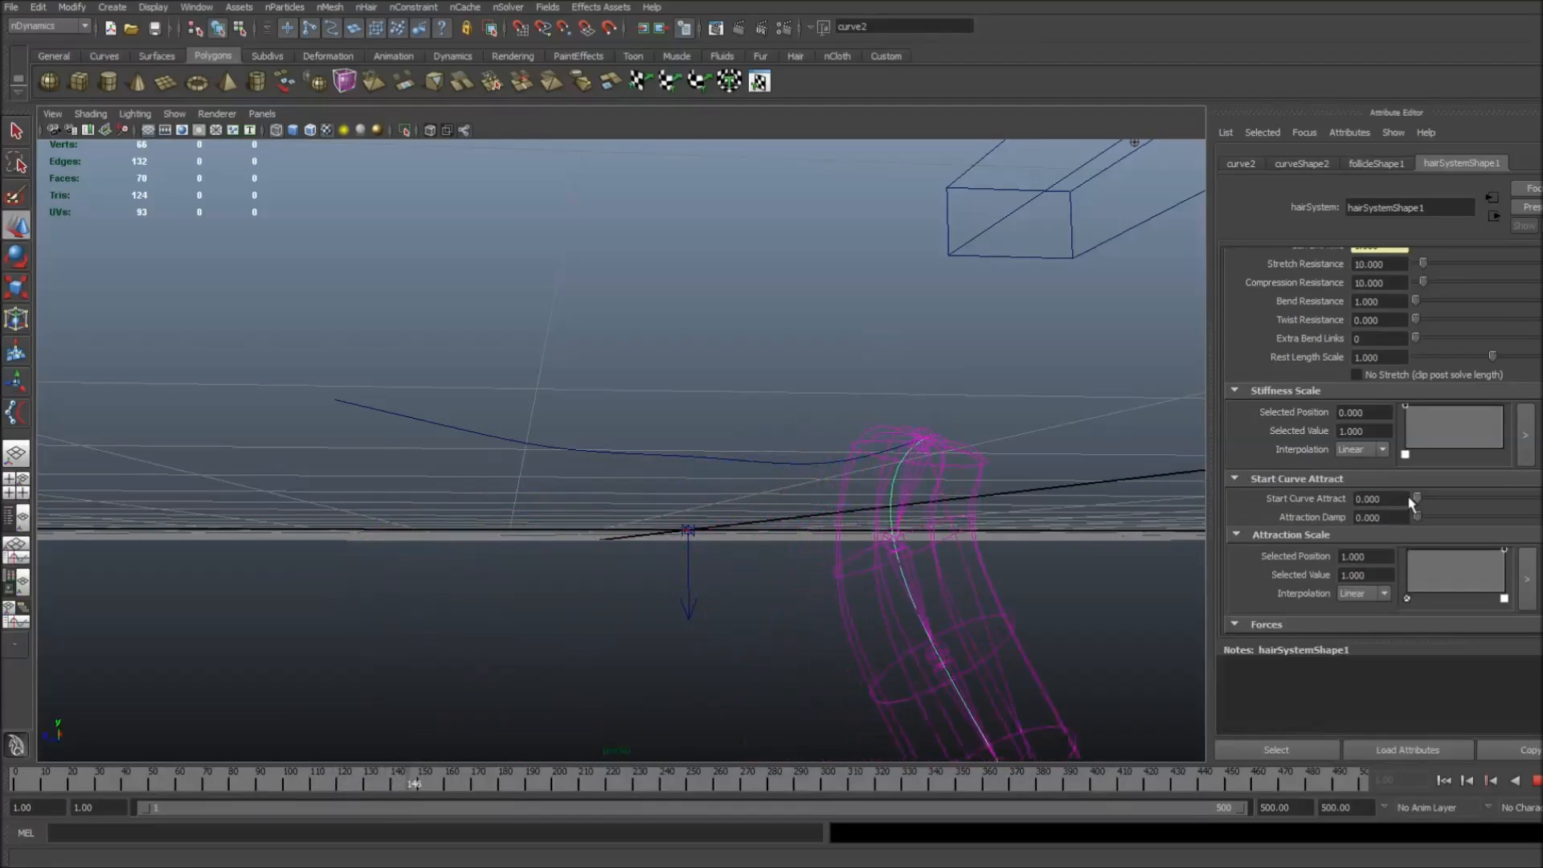
{"action": "left_click_drag", "start_coordinate": [1418, 499], "coordinate": [1422, 500]}
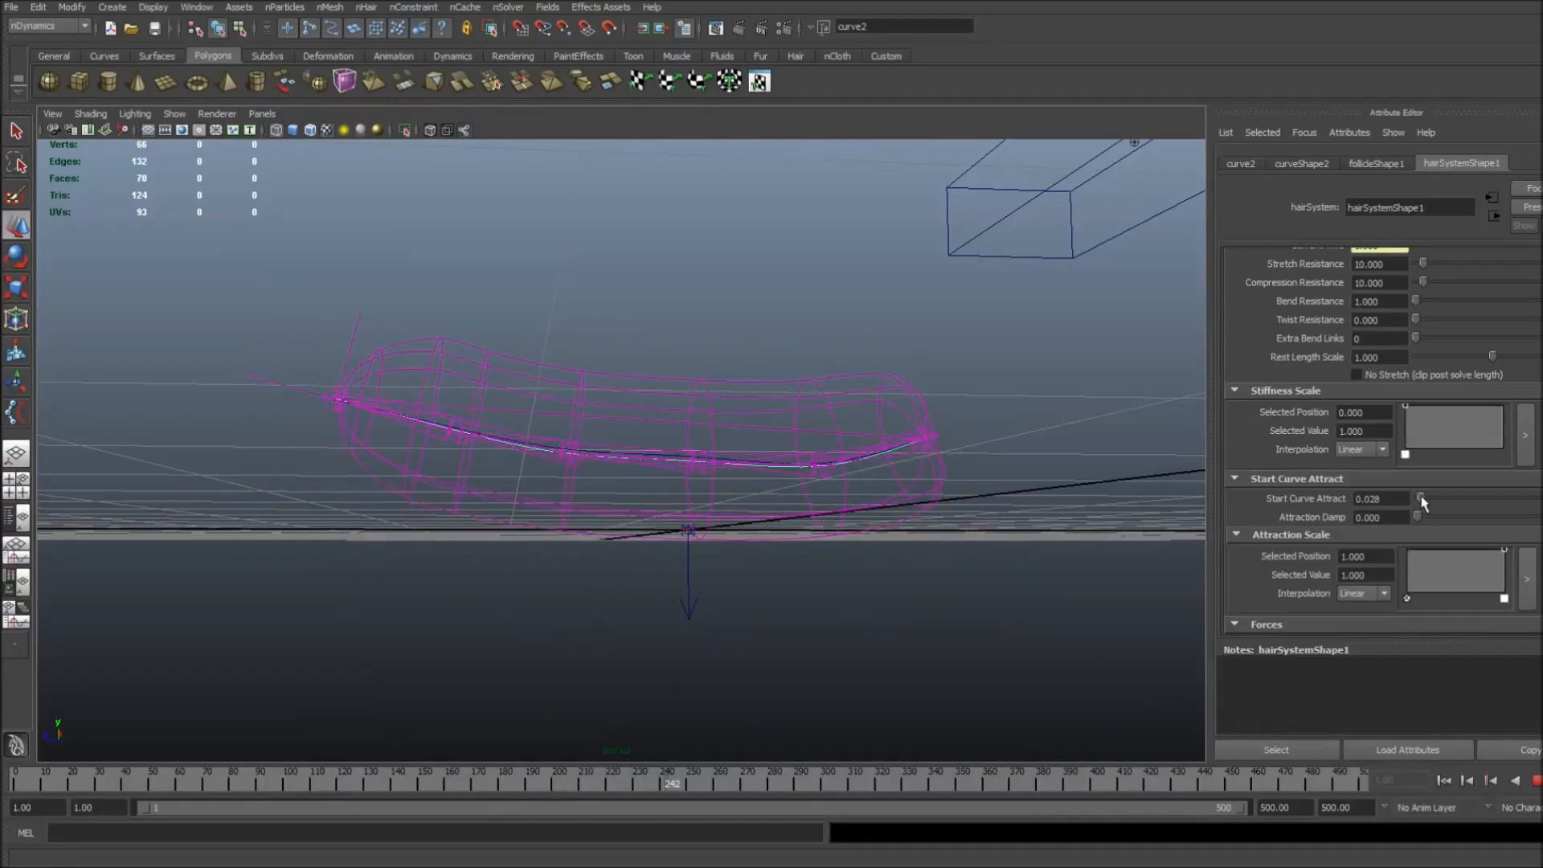
{"action": "left_click_drag", "start_coordinate": [1422, 504], "coordinate": [1419, 498]}
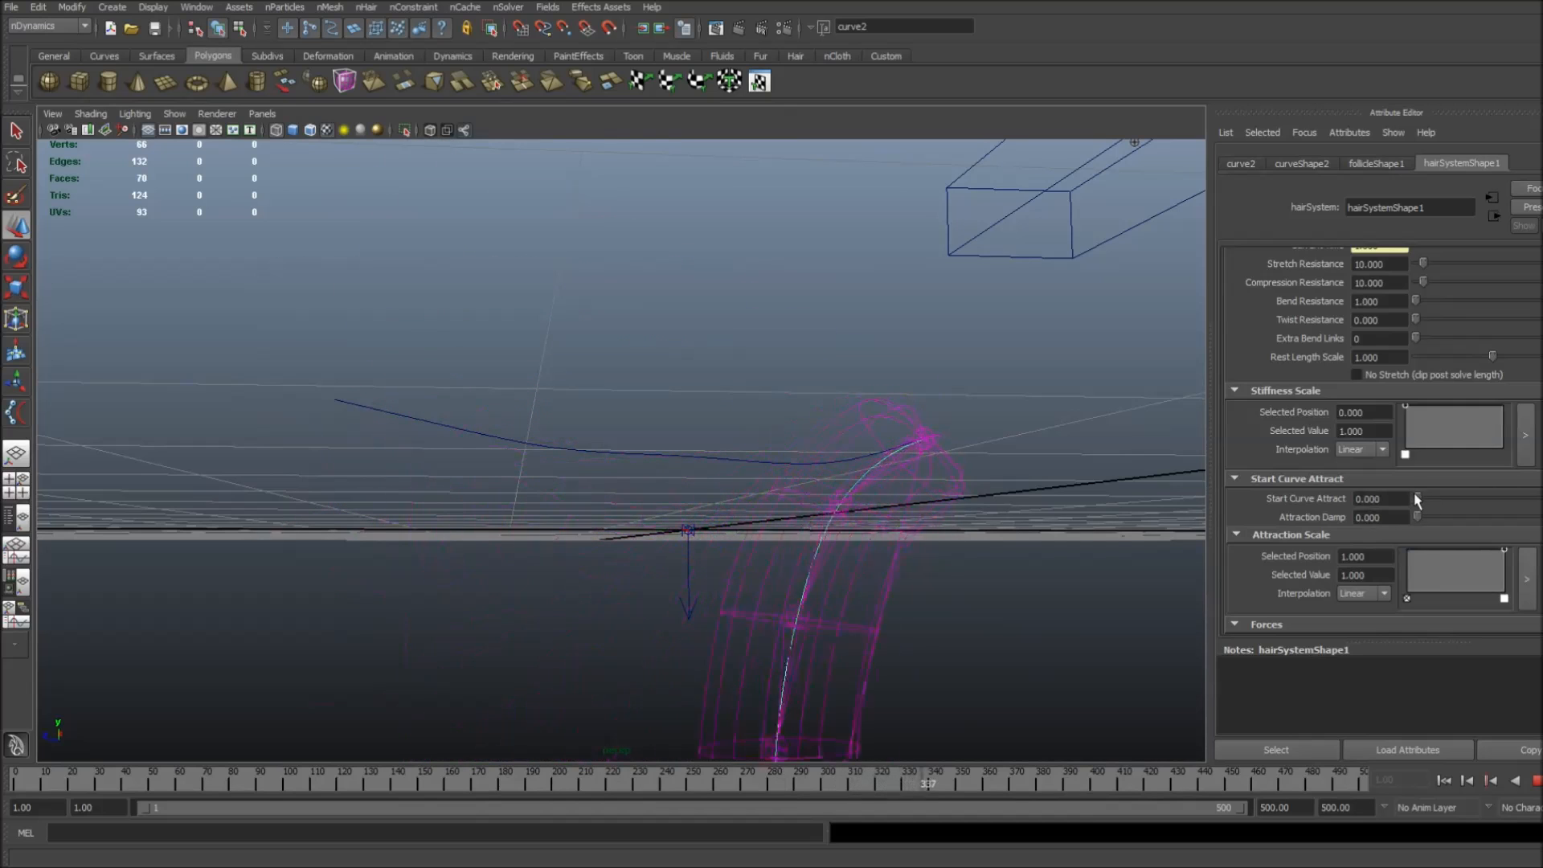
{"action": "mouse_move", "coordinate": [1415, 498]}
{"action": "left_mouse_down"}
{"action": "mouse_move", "coordinate": [1434, 497]}
{"action": "mouse_move", "coordinate": [1413, 504]}
{"action": "left_mouse_up"}
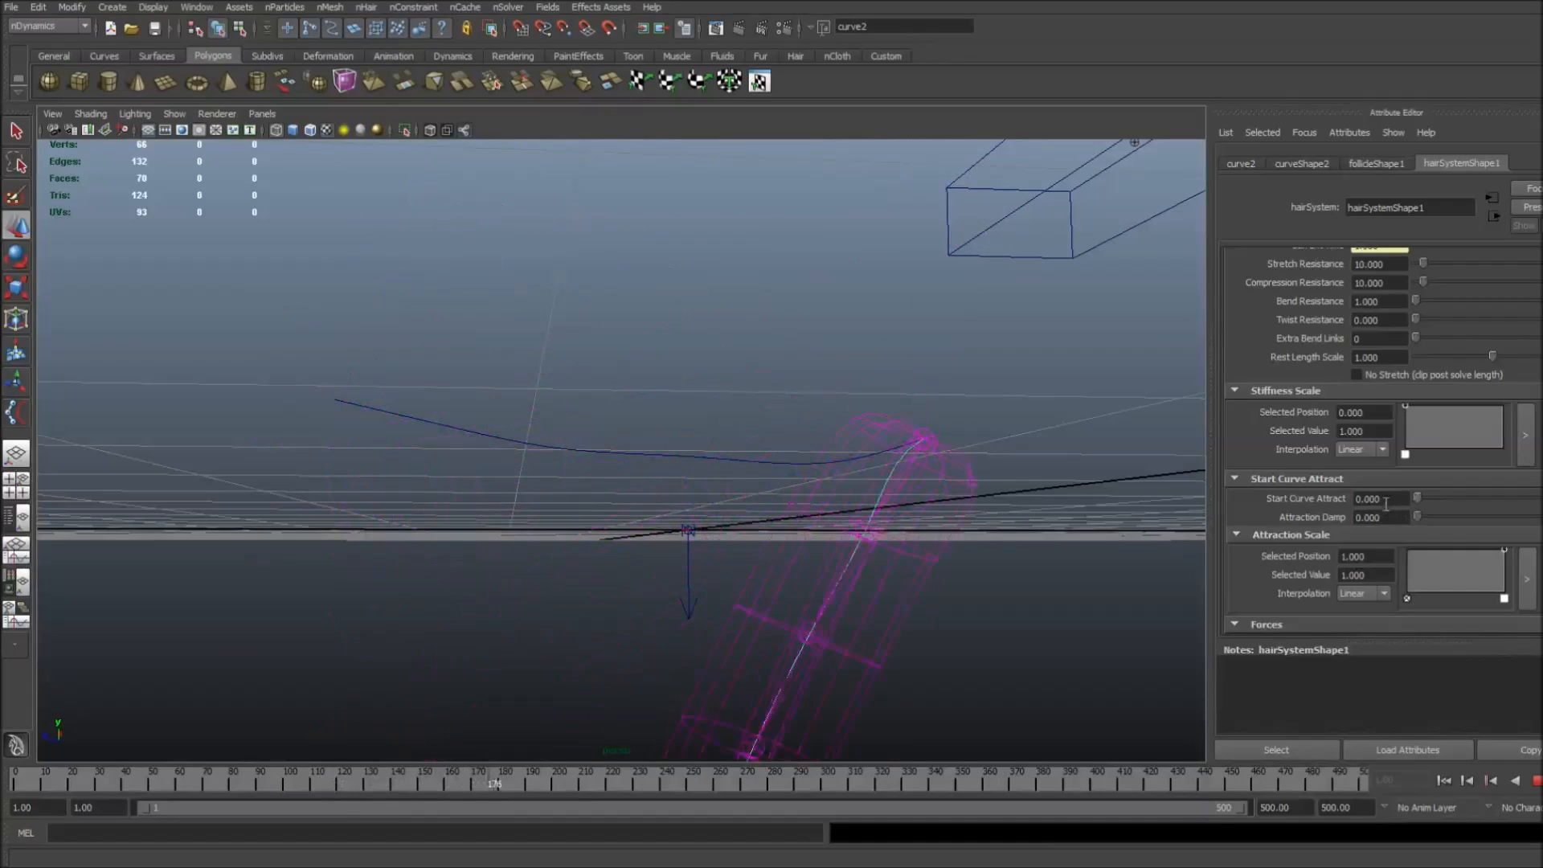
Return the simulation to the start frame and deselect the dynamic curve.
{"action": "left_click", "coordinate": [1536, 781]}
{"action": "left_click", "coordinate": [1446, 782]}
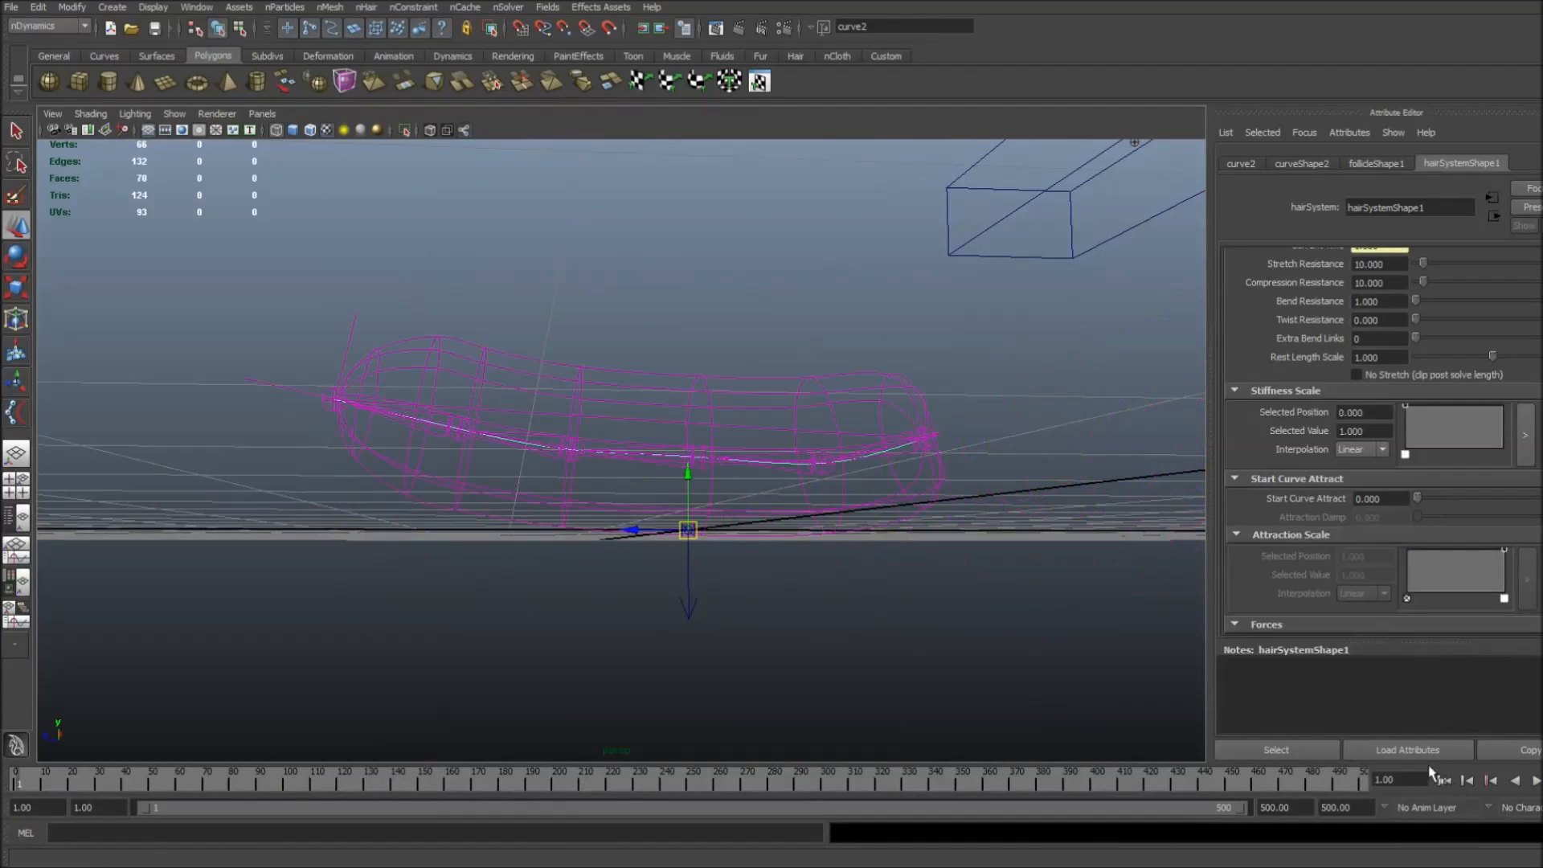
{"action": "left_click_drag", "start_coordinate": [627, 257], "coordinate": [682, 269], "text": "alt"}
{"action": "left_click", "coordinate": [715, 293]}
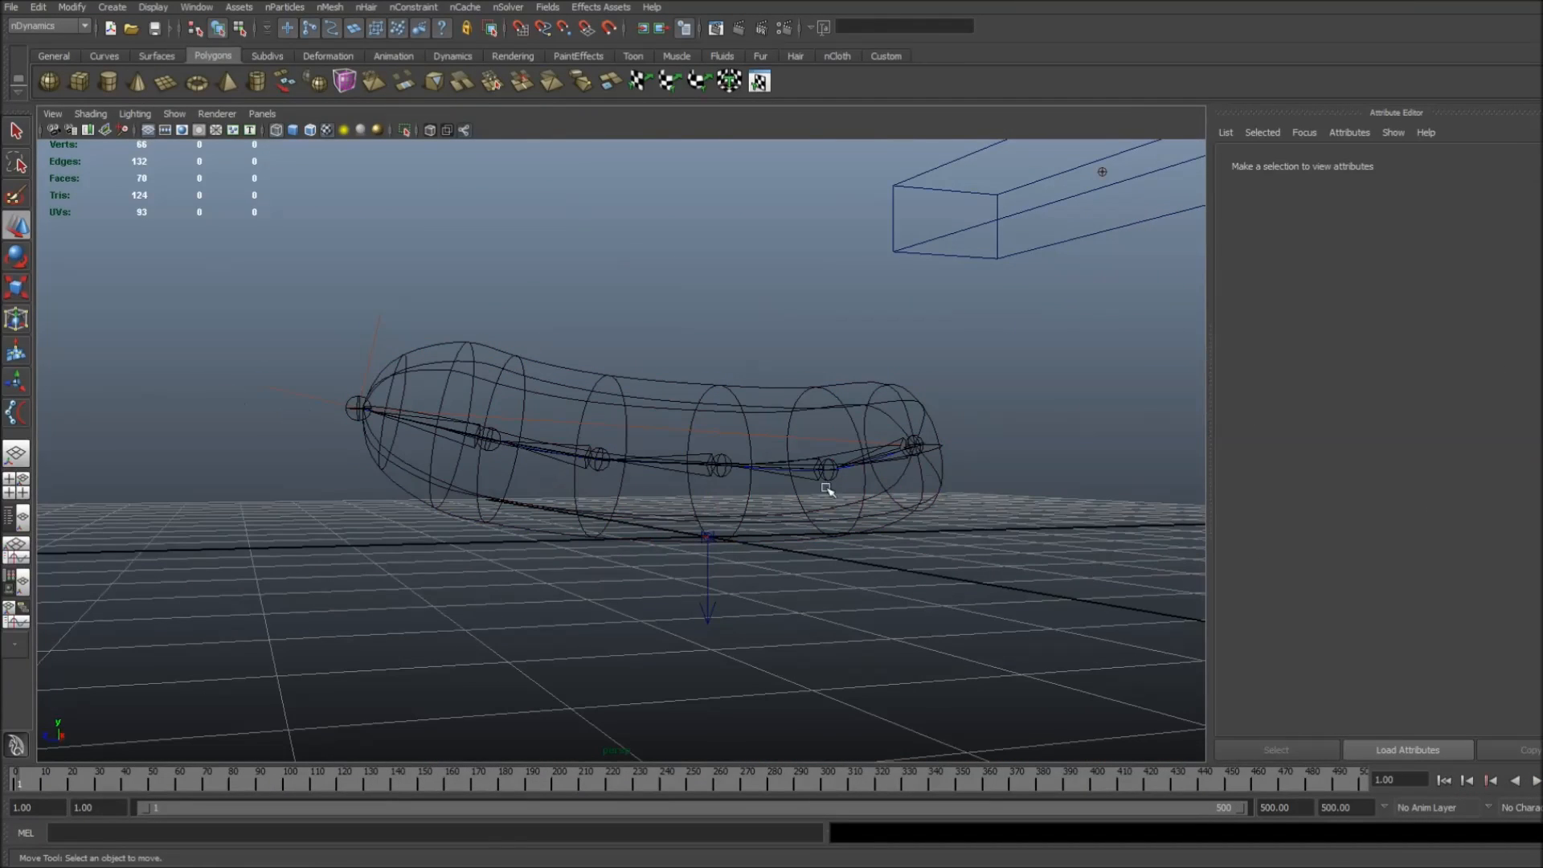